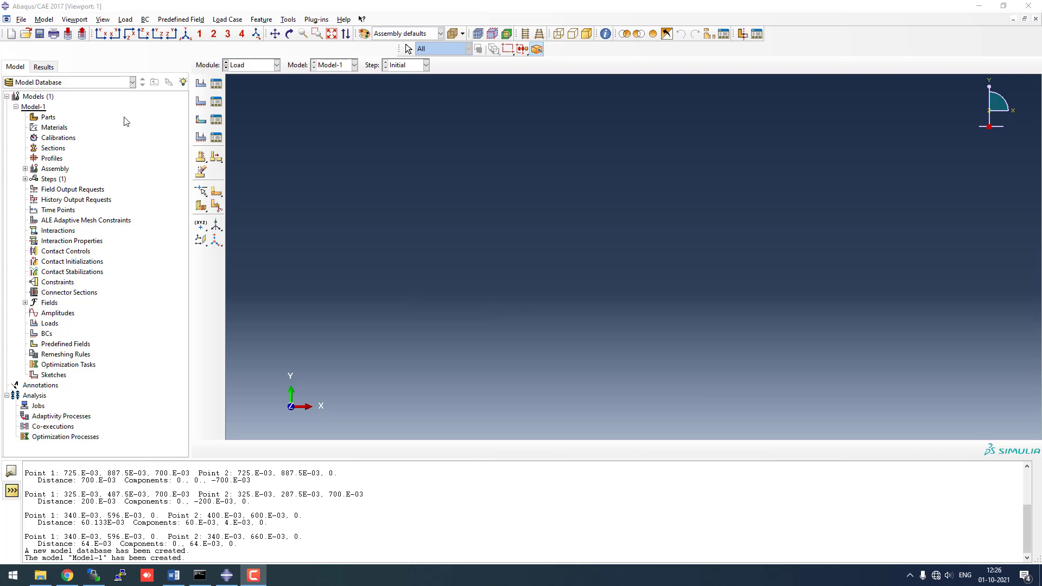
# - Create a 3D deformable solid extrusion part named sand with an approximate size of 2
pyautogui.click(46, 117)
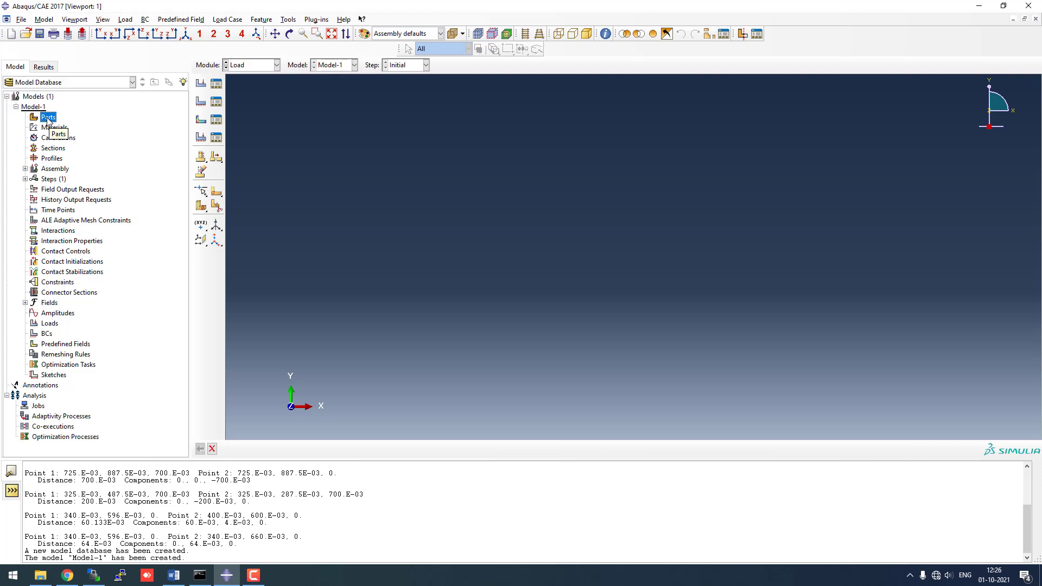
pyautogui.rightClick(46, 118)
pyautogui.click(55, 136)
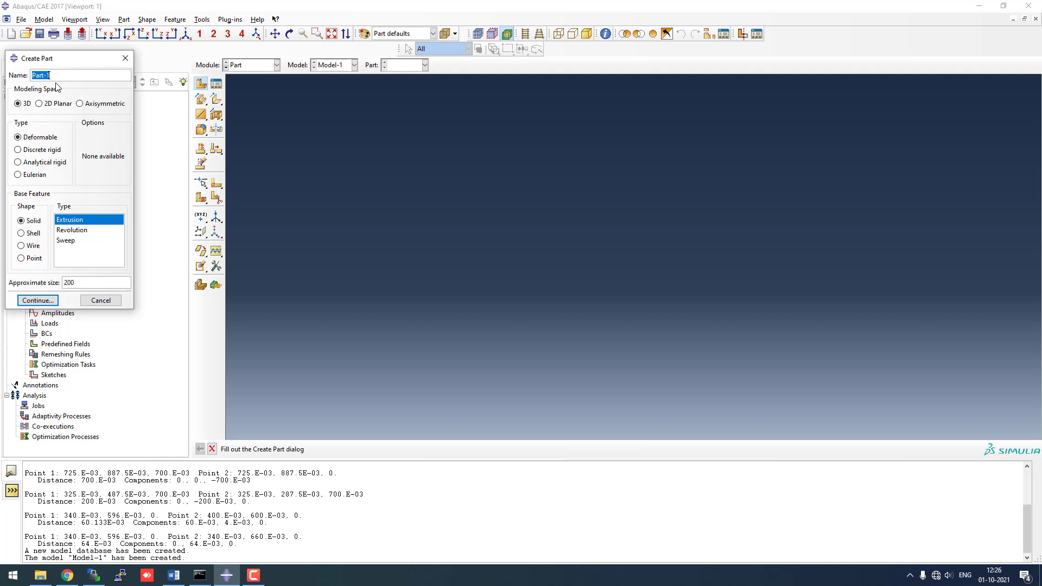
pyautogui.write('sand')
pyautogui.doubleClick(70, 284)
pyautogui.write('2')
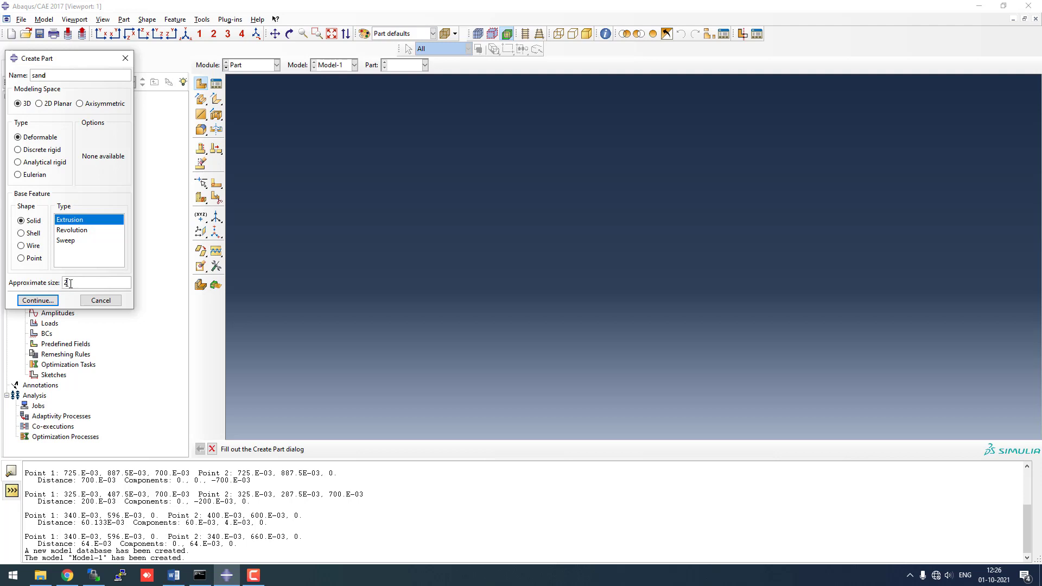
pyautogui.click(37, 300)
# - Sketch a rectangle about 0.25 high with its lower corner on the vertical axis
pyautogui.click(216, 99)
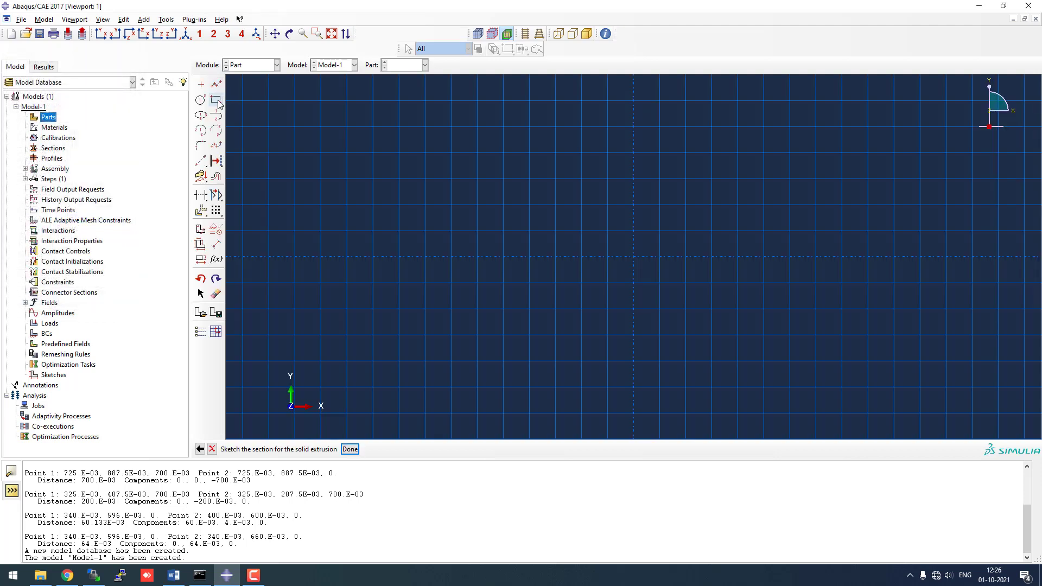
pyautogui.click(497, 204)
pyautogui.click(630, 332)
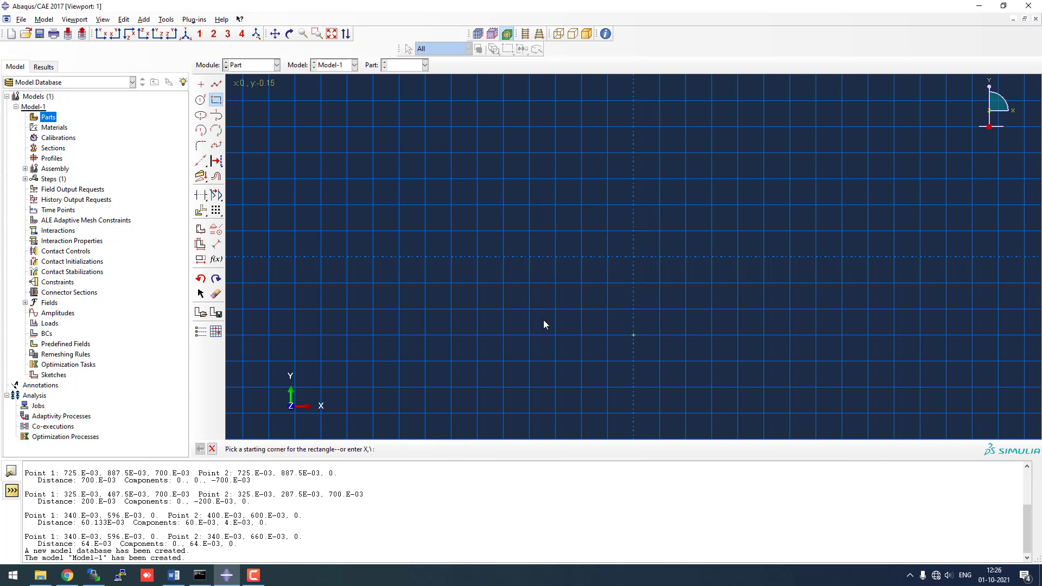
# - Dimension the rectangle's vertical and horizontal edges, setting both its height and width to 1
pyautogui.click(216, 245)
pyautogui.click(497, 266)
pyautogui.click(426, 273)
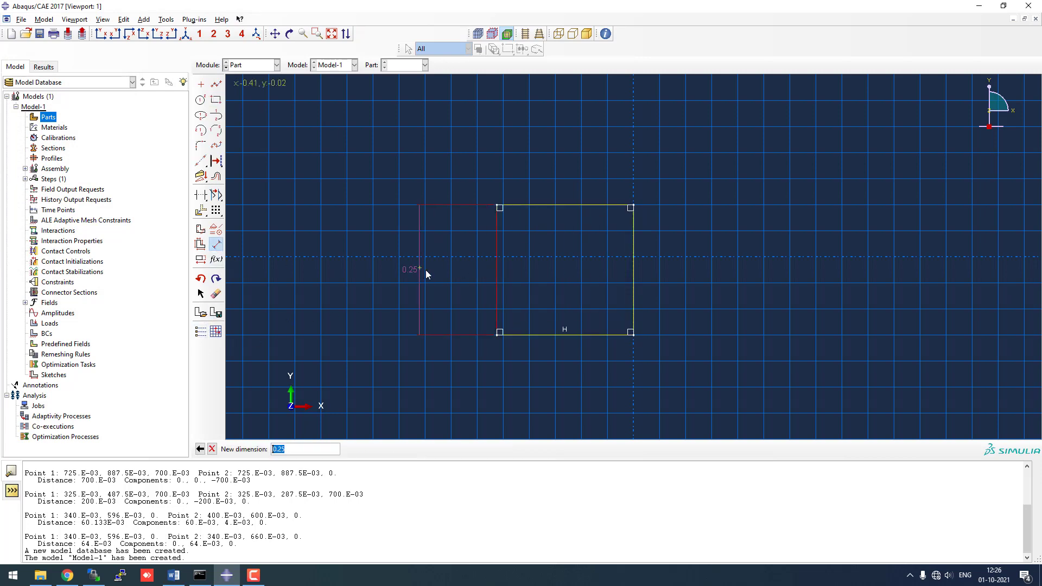
pyautogui.write('1')
pyautogui.press('Return')
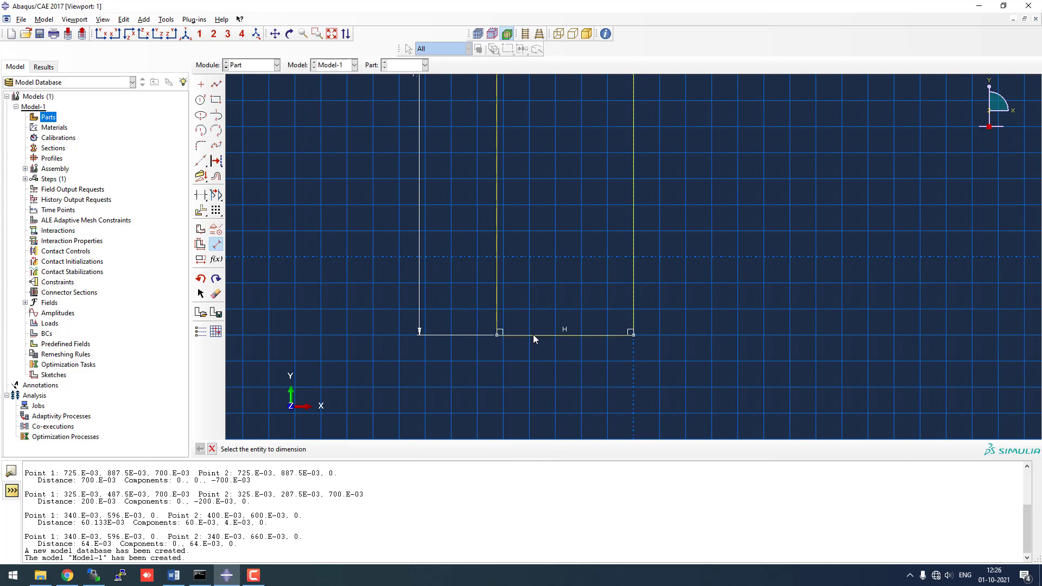
pyautogui.click(533, 334)
pyautogui.click(539, 370)
pyautogui.write('1')
pyautogui.press('Return')
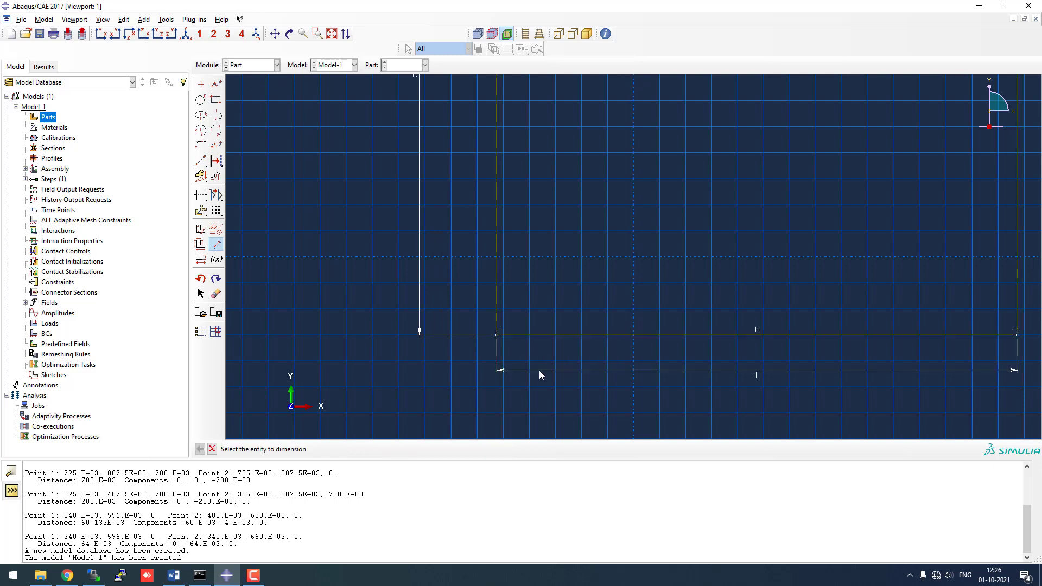
# - Finish the square sketch and extrude it to a depth of 0.7
pyautogui.click(212, 449)
pyautogui.click(350, 449)
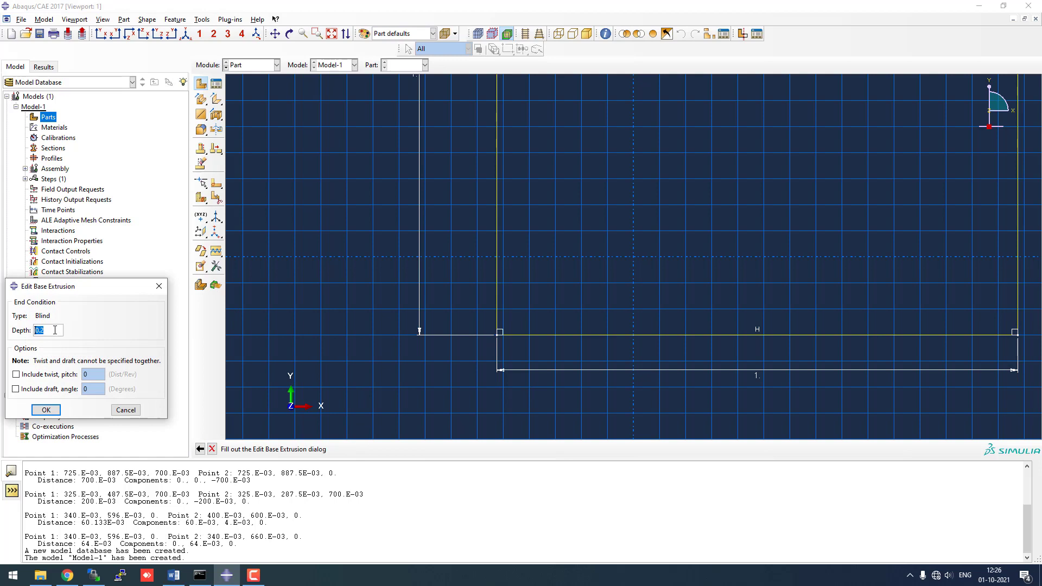
pyautogui.click(55, 330)
pyautogui.press('BackSpace')
pyautogui.press('BackSpace')
pyautogui.write('.7')
pyautogui.click(47, 409)
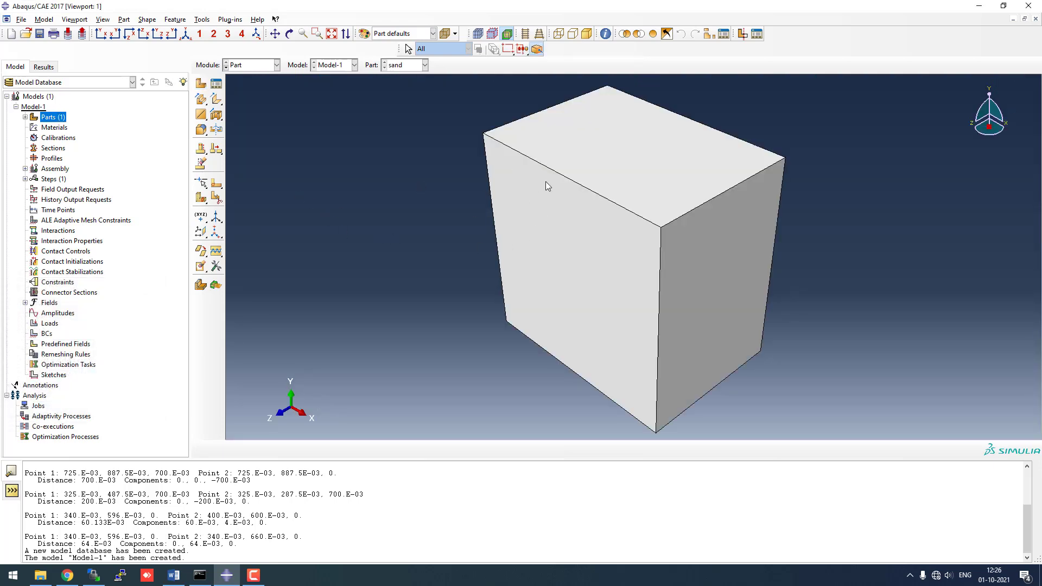
# - Create a second 3D deformable solid extrusion part named pile
pyautogui.rightClick(49, 117)
pyautogui.click(62, 135)
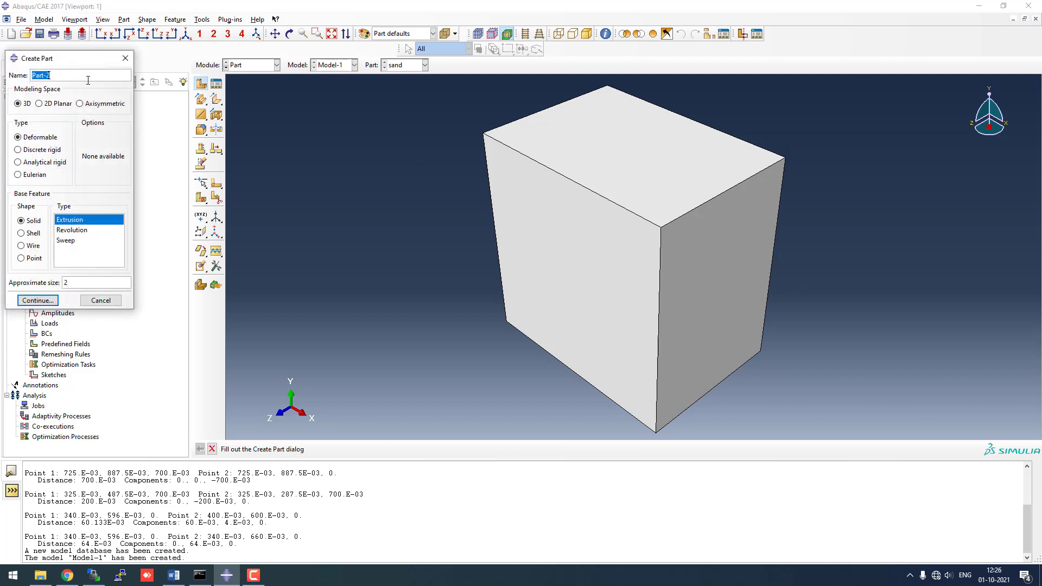
pyautogui.write('pile')
pyautogui.click(38, 300)
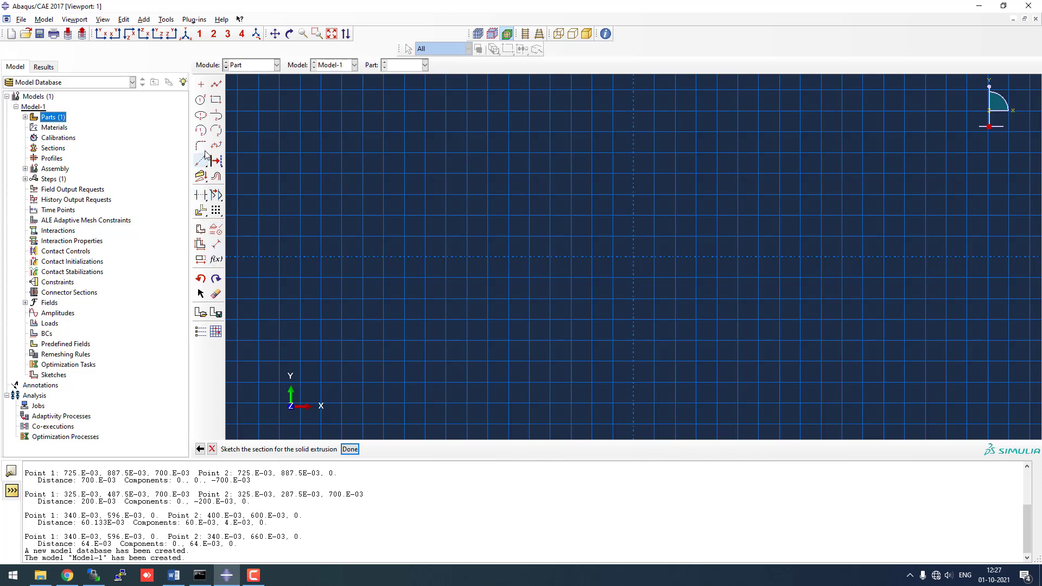
# - Sketch a circle centred on the origin with a radius of about 0.004
pyautogui.click(201, 100)
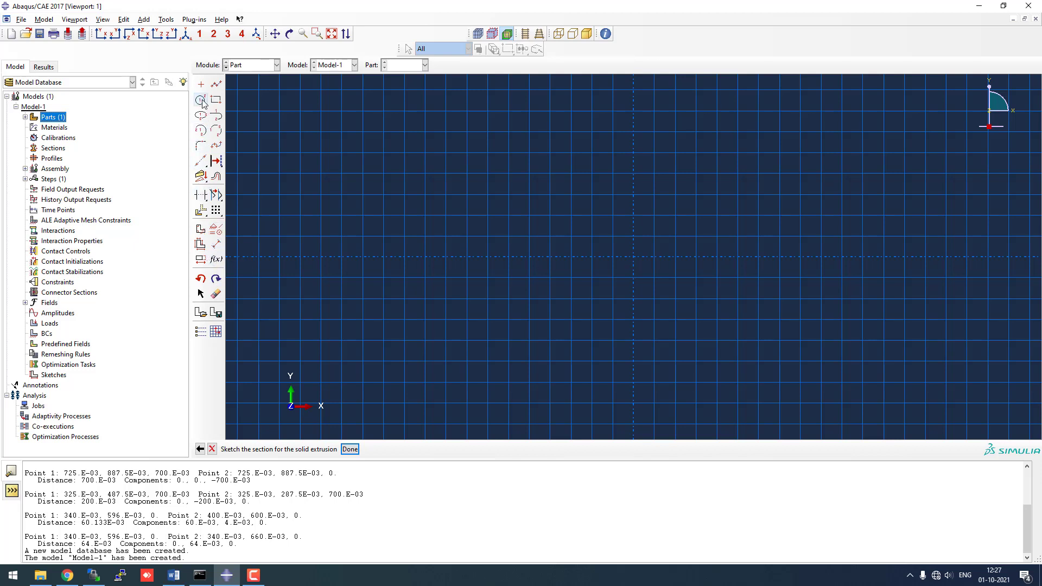
pyautogui.click(632, 258)
pyautogui.click(597, 257)
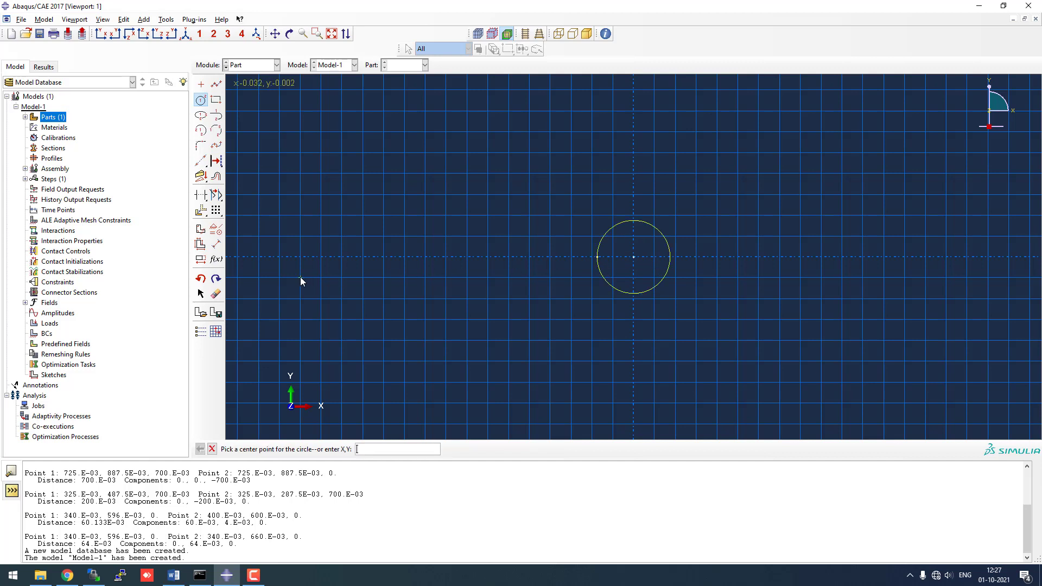
# - Dimension the circle and set its radius to 0.01
pyautogui.click(215, 244)
pyautogui.click(599, 250)
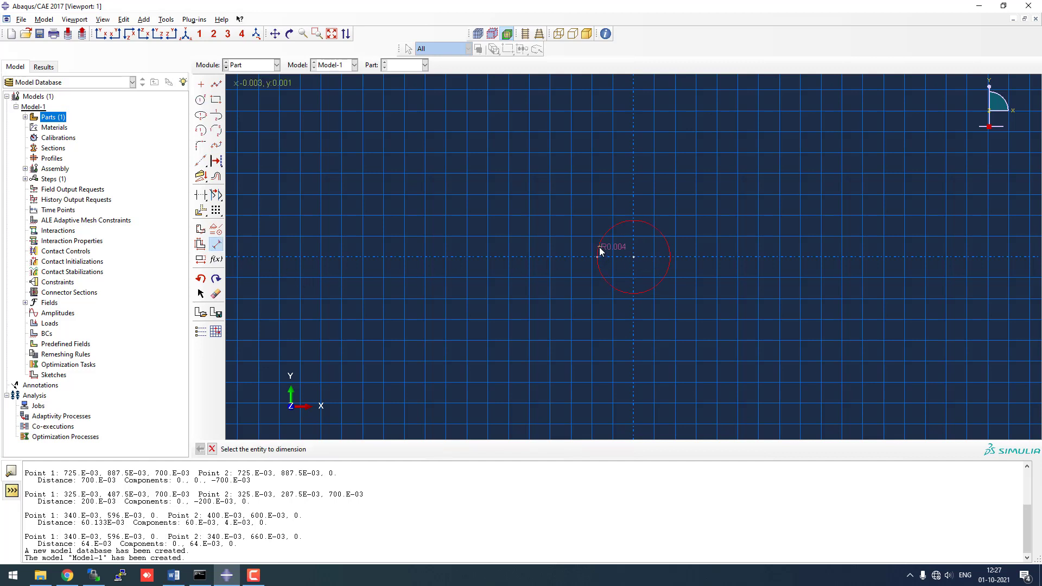
pyautogui.click(538, 272)
pyautogui.write('0')
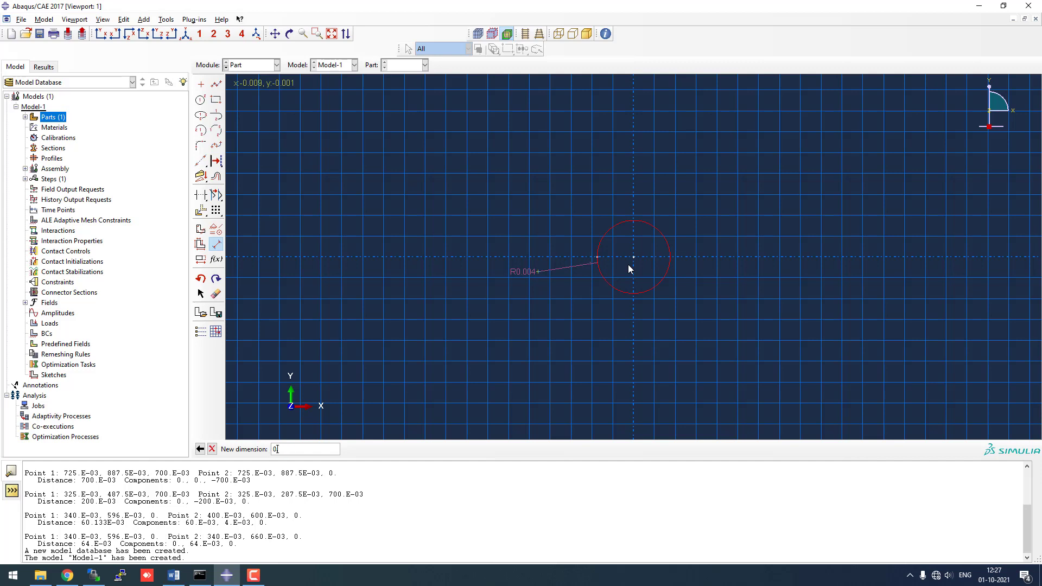
pyautogui.write('.01')
pyautogui.press('Return')
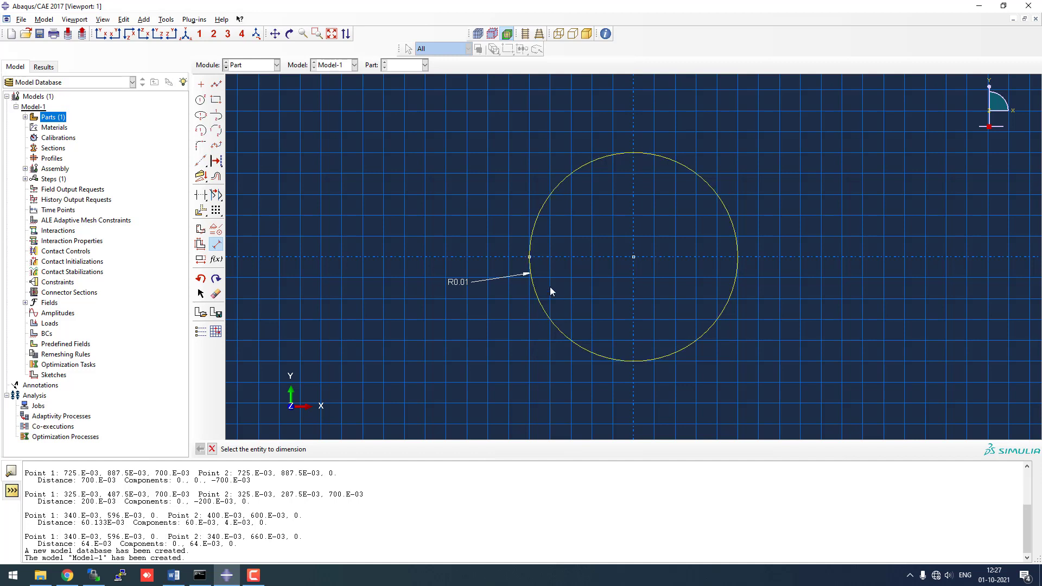
# - Finish the circle sketch and extrude it to a depth of 0.2
pyautogui.click(213, 449)
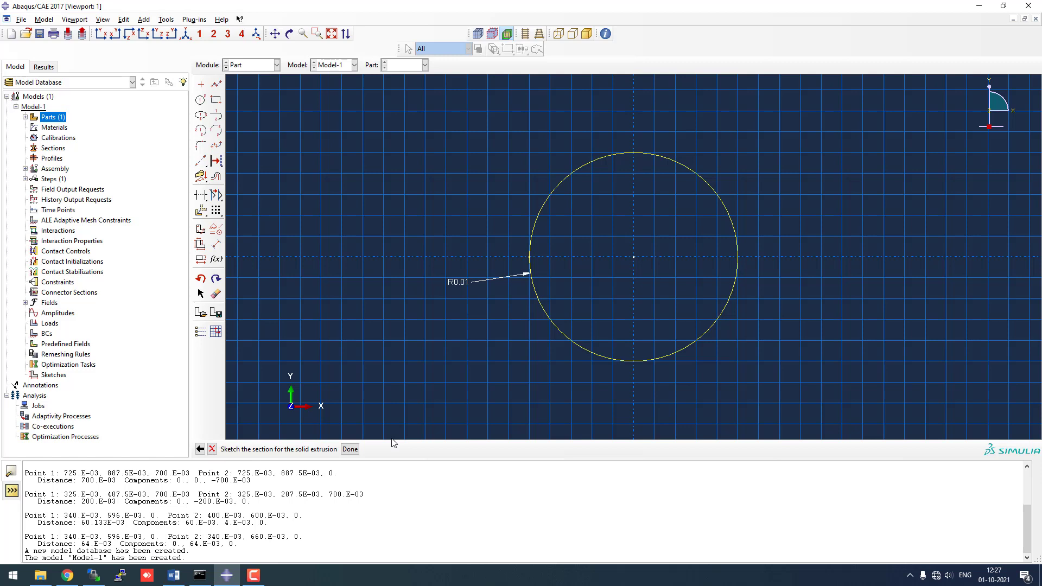
pyautogui.click(350, 449)
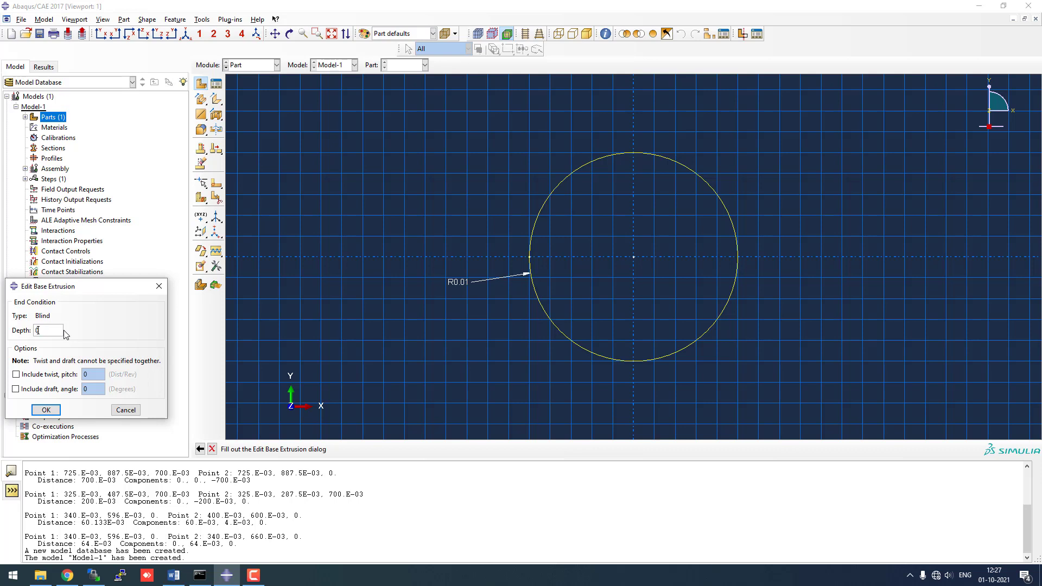
pyautogui.write('0.2')
pyautogui.click(45, 410)
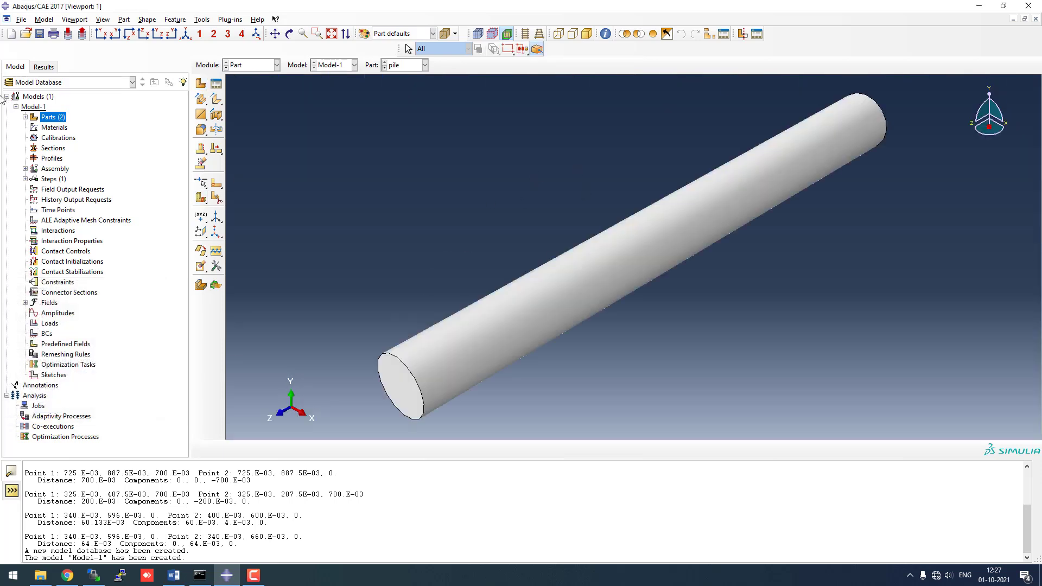
# - Switch to the Property module and define a material named pile with a uniform mass density of 2700
pyautogui.click(253, 65)
pyautogui.click(253, 88)
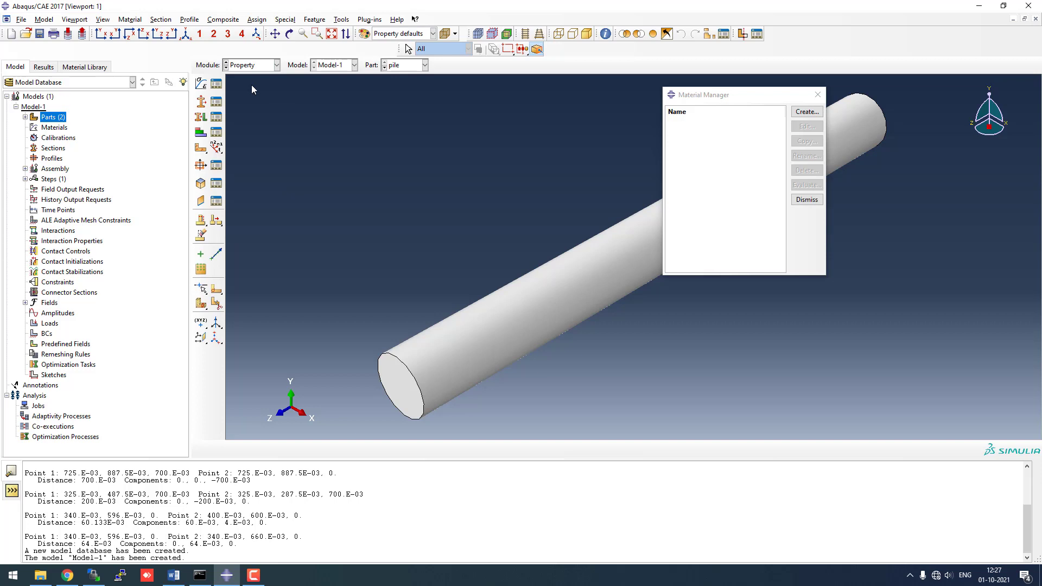
pyautogui.click(806, 111)
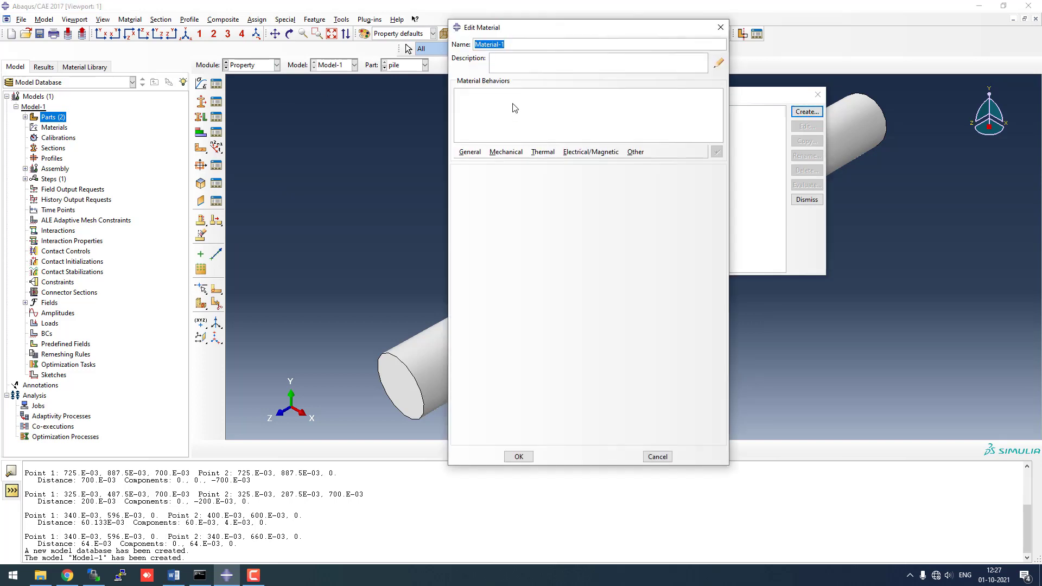
pyautogui.write('pile')
pyautogui.click(471, 153)
pyautogui.click(477, 163)
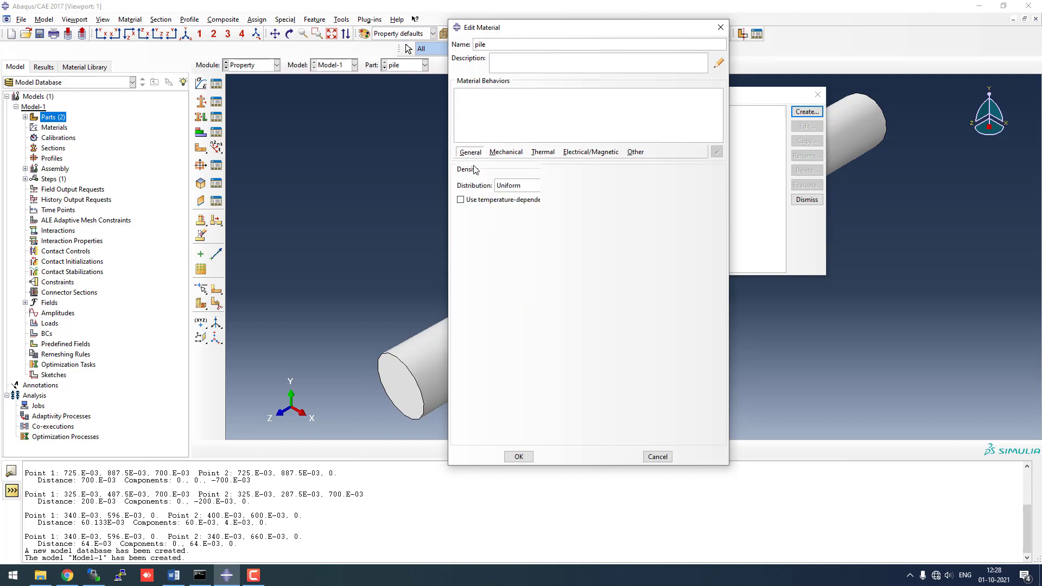
pyautogui.click(495, 259)
pyautogui.write('2700')
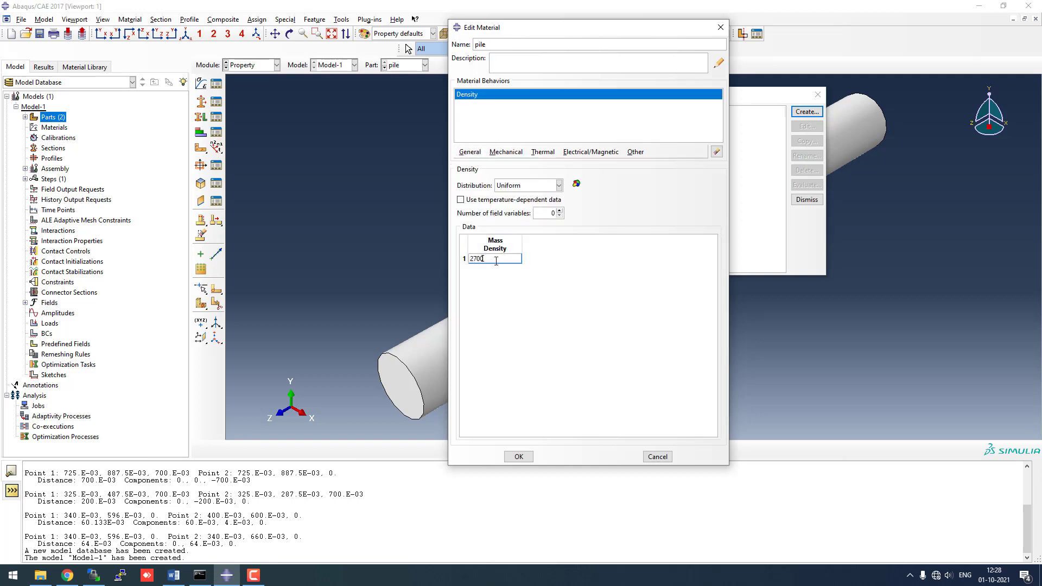
pyautogui.click(549, 261)
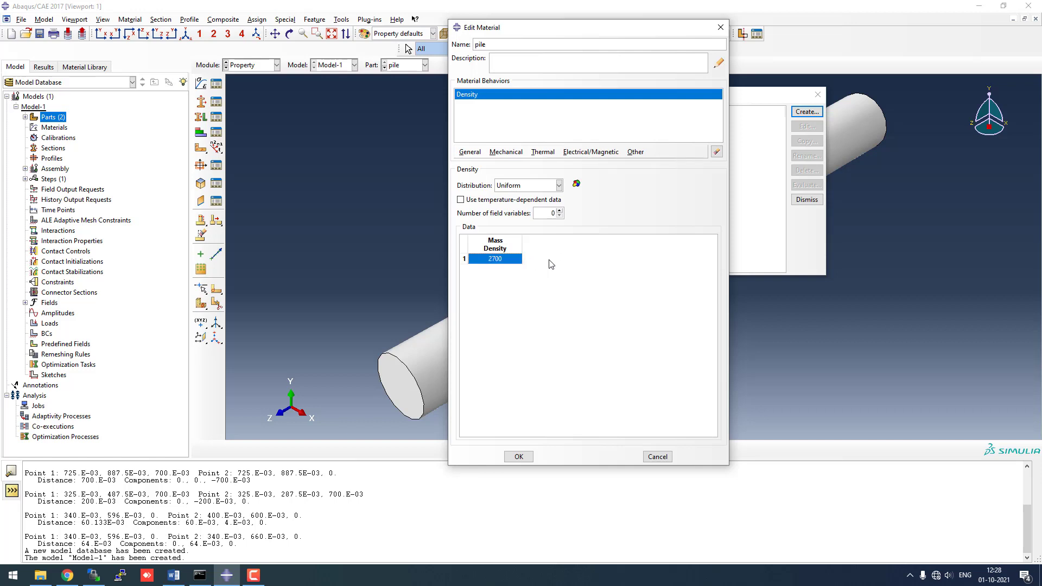
# - Add isotropic elasticity with Young's modulus 70e9 and Poisson's ratio 0.3, and rename the material aluminum
pyautogui.click(508, 155)
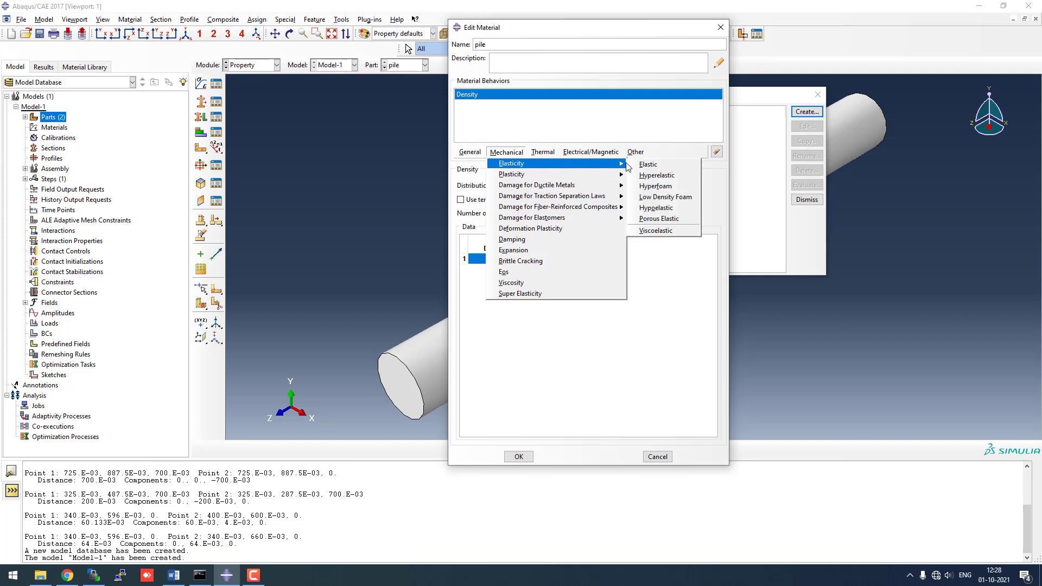
pyautogui.click(636, 166)
pyautogui.click(496, 300)
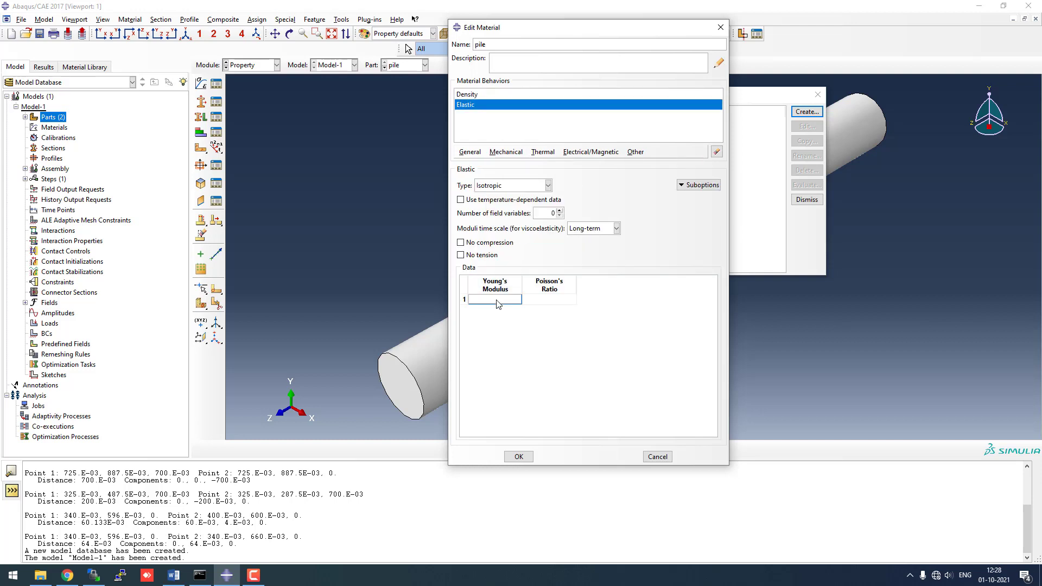
pyautogui.write('70e9')
pyautogui.click(547, 300)
pyautogui.write('0.3')
pyautogui.press('Return')
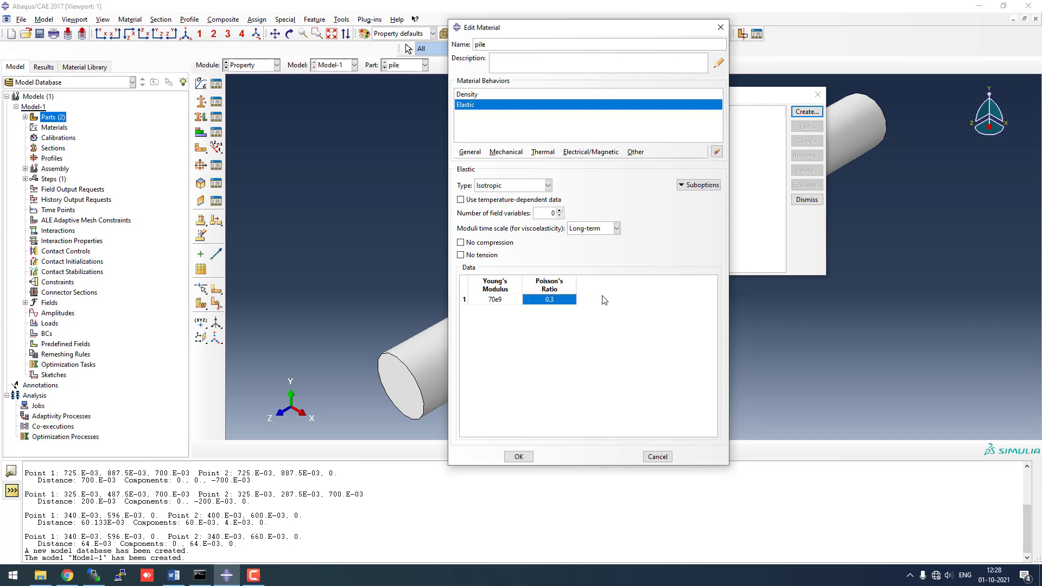
pyautogui.doubleClick(496, 45)
pyautogui.write('aluminum')
pyautogui.click(505, 152)
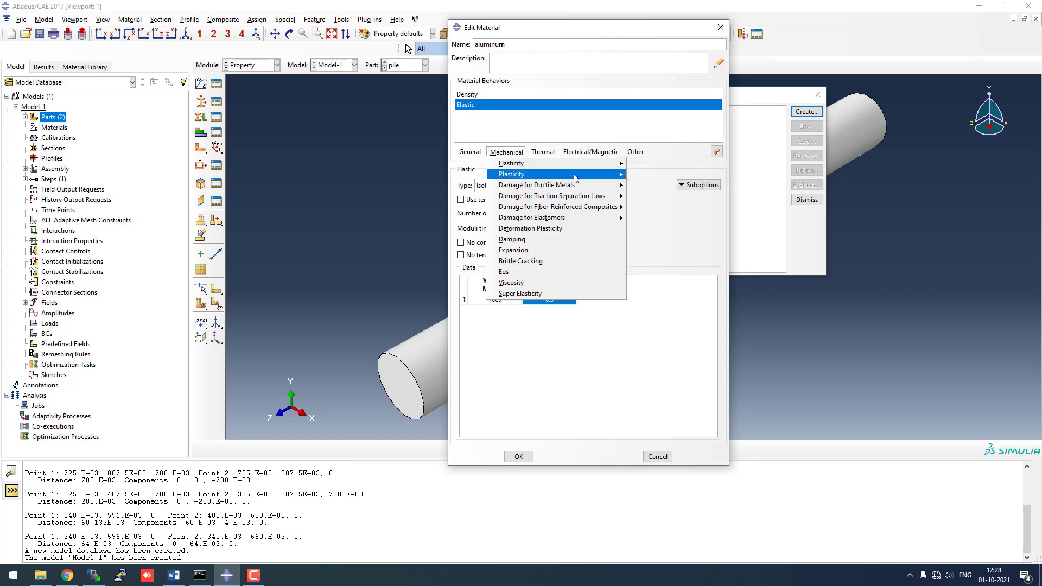
pyautogui.moveTo(542, 175)
pyautogui.click(649, 176)
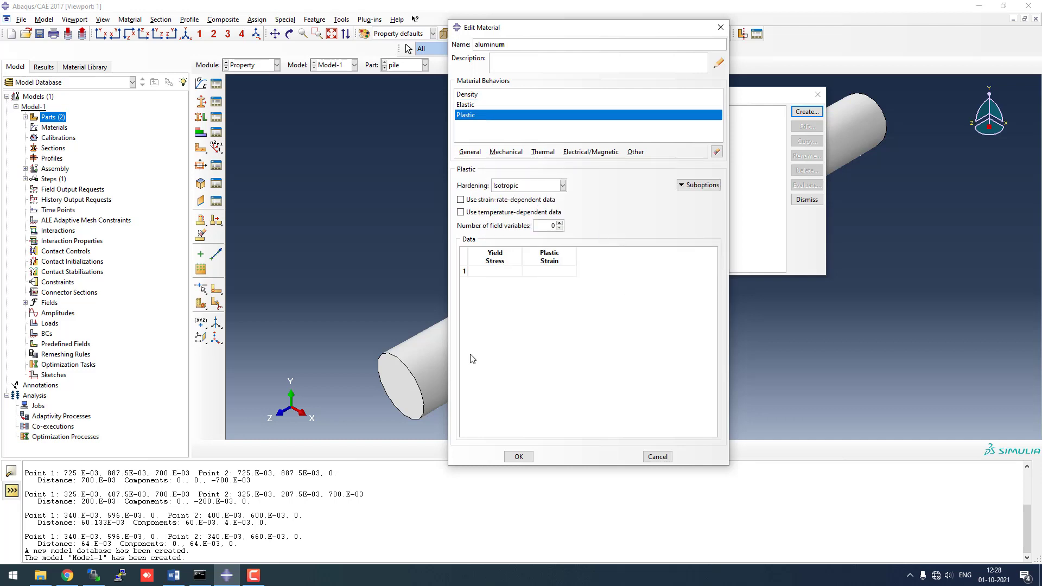
pyautogui.click(505, 270)
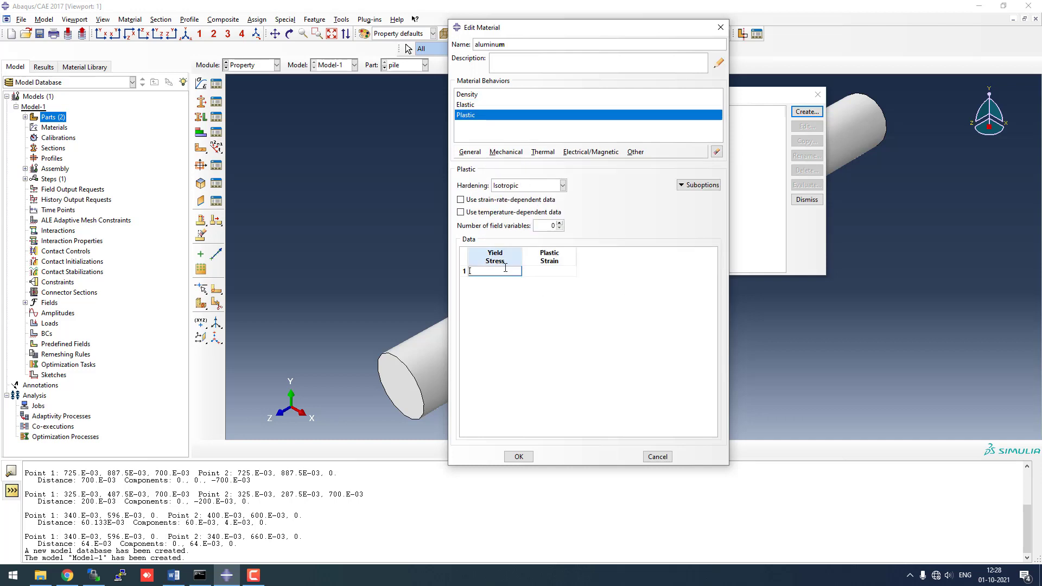
pyautogui.click(717, 153)
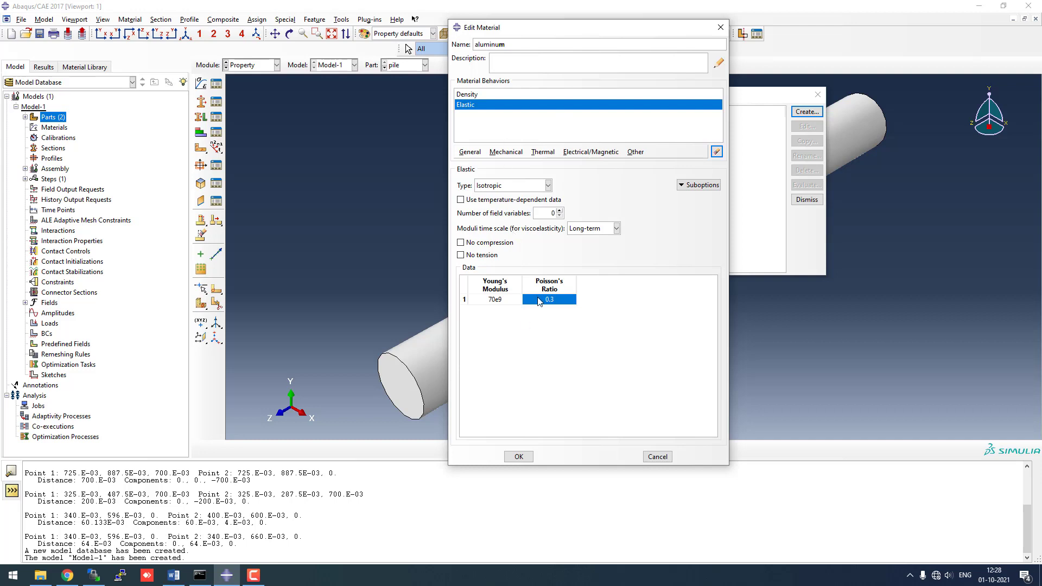
# - Save the aluminum material and copy it to a new material named sand
pyautogui.click(518, 456)
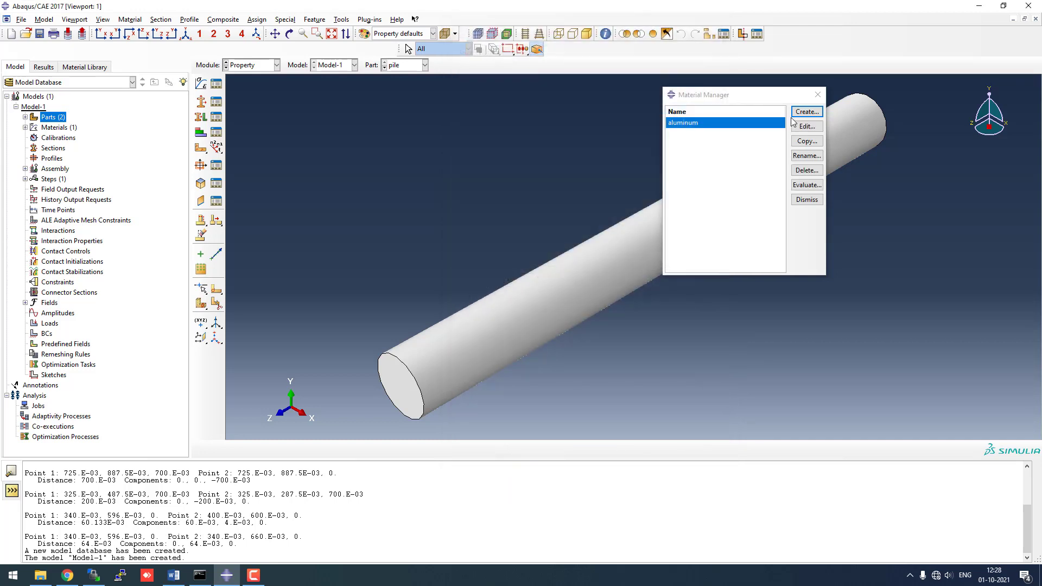
pyautogui.click(807, 141)
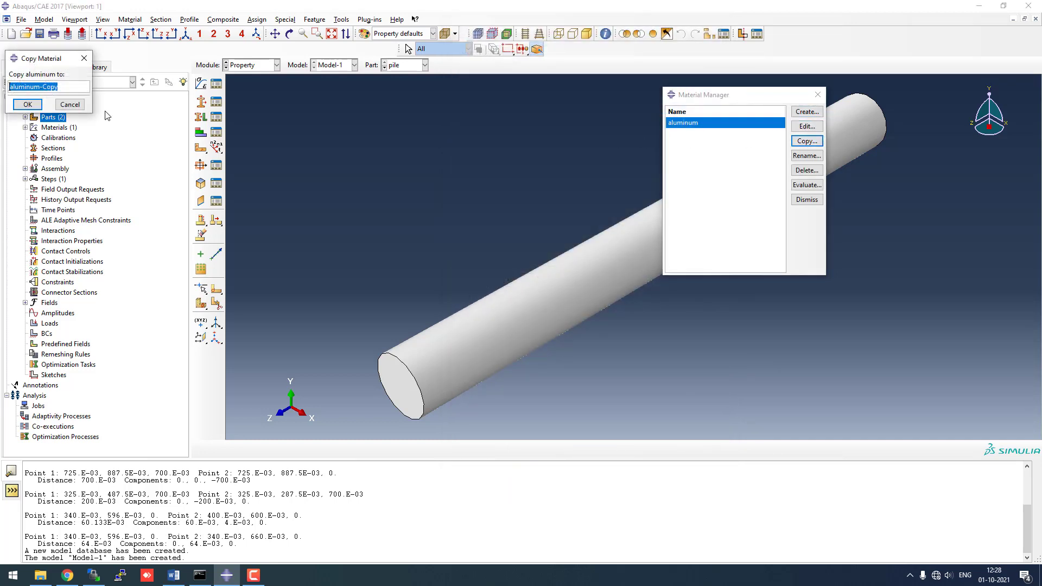
pyautogui.write('sand')
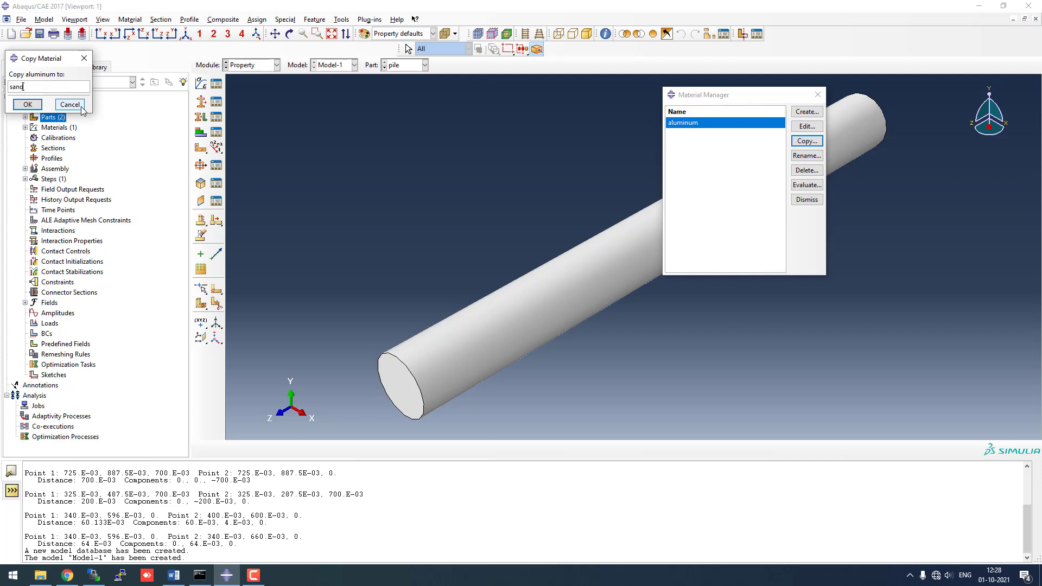
pyautogui.click(29, 104)
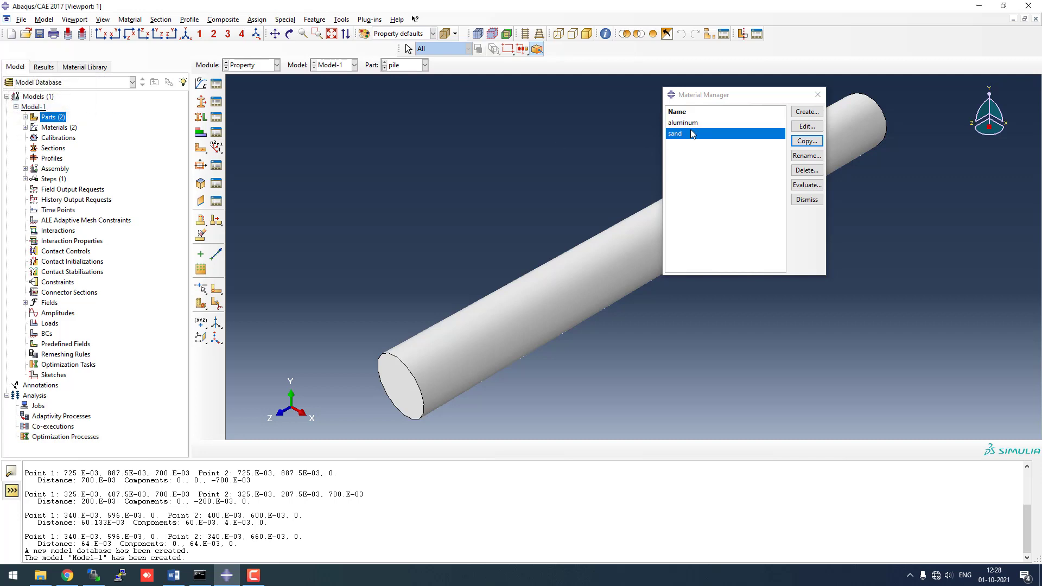
# - Edit the sand material and set its uniform mass density to 1800
pyautogui.click(807, 126)
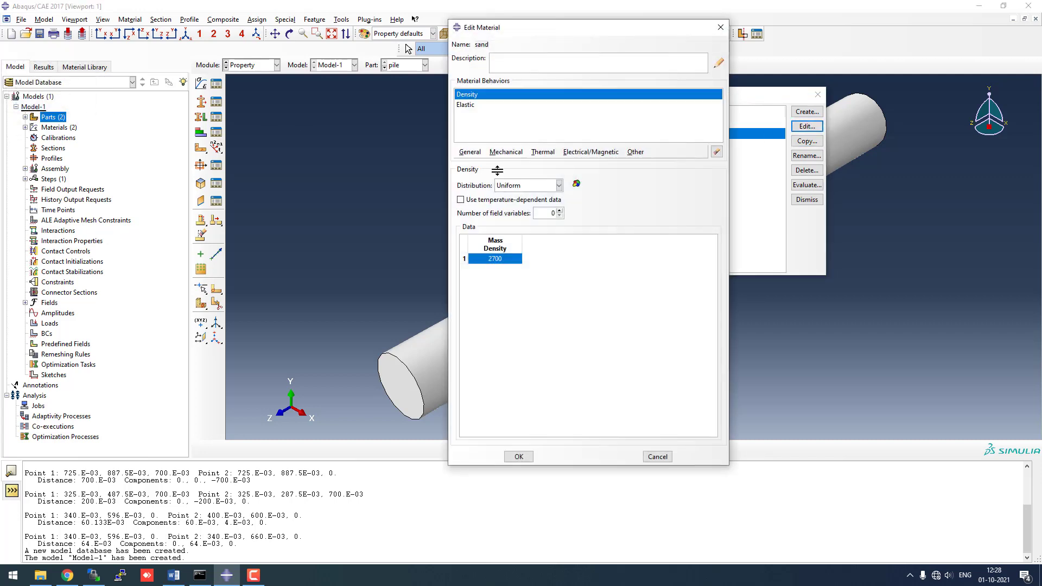
pyautogui.click(497, 259)
pyautogui.write('1800')
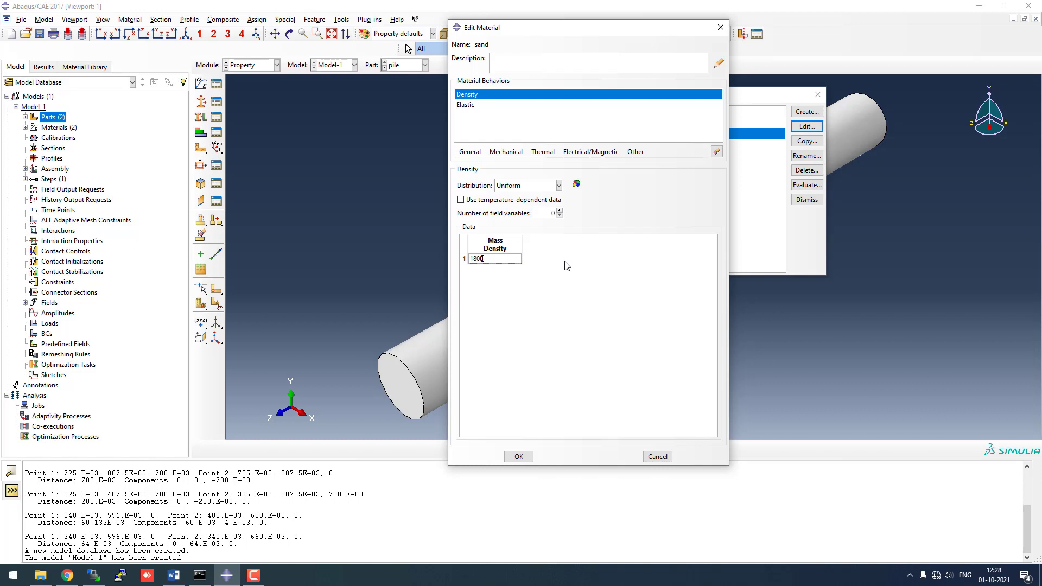
pyautogui.press('Return')
# - Set the sand's isotropic elasticity to Young's modulus 30e6 and Poisson's ratio 0.45
pyautogui.click(472, 106)
pyautogui.doubleClick(502, 300)
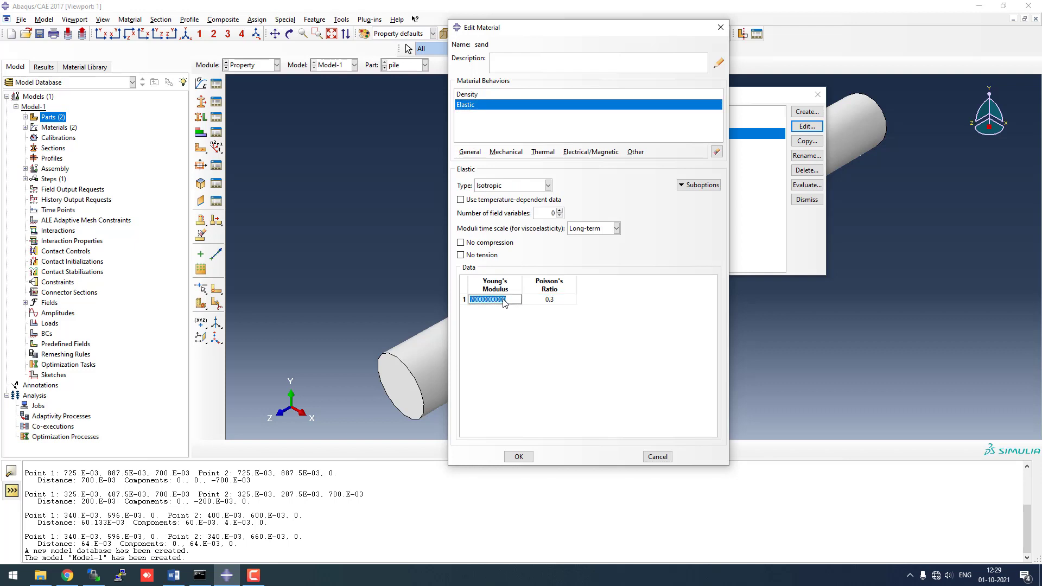
pyautogui.write('30e6')
pyautogui.doubleClick(558, 299)
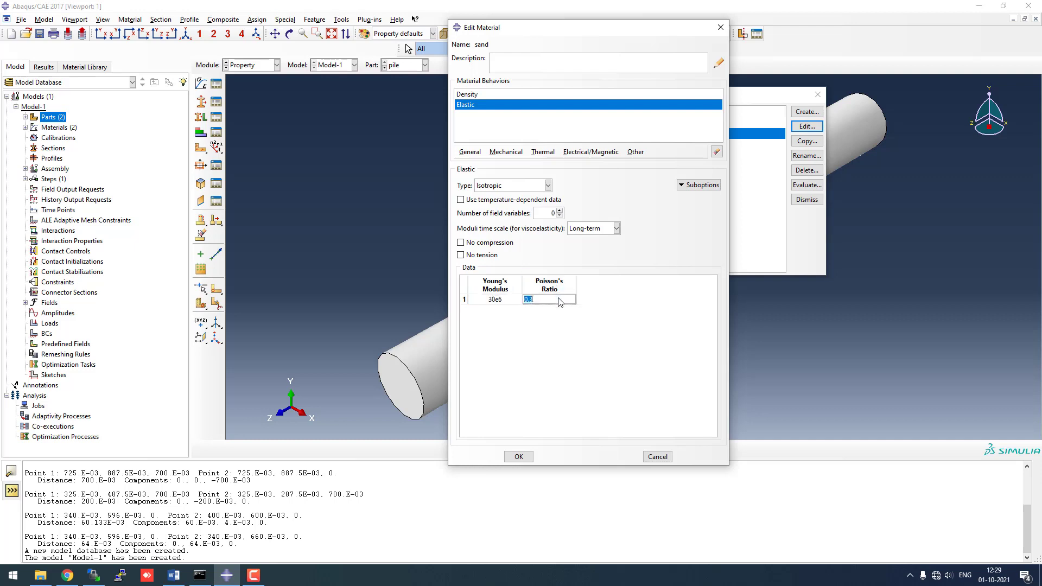
pyautogui.write('0.45')
pyautogui.press('Return')
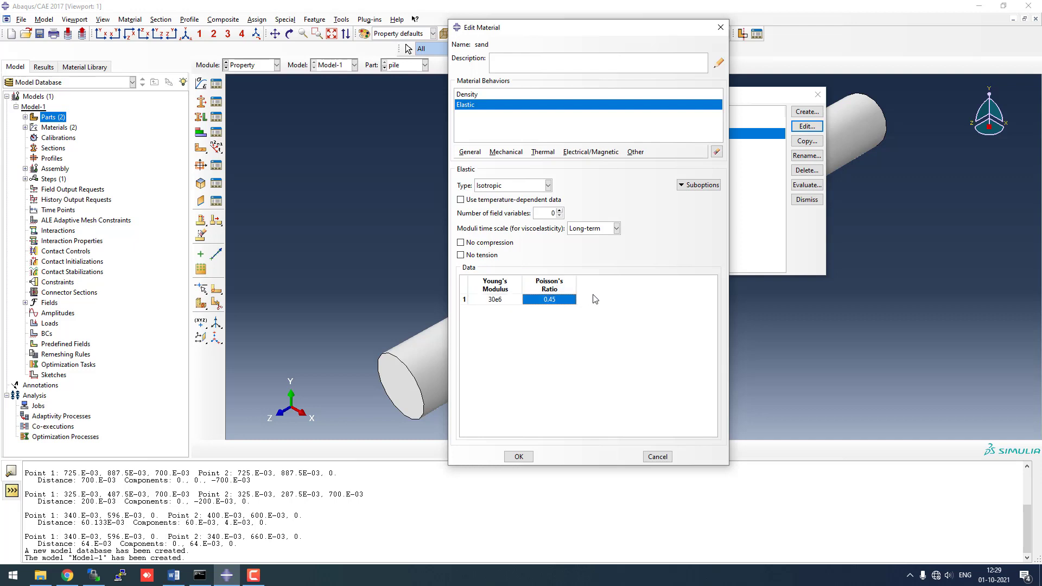
# - Add Mohr Coulomb plasticity to the sand with a friction angle of 35 and a dilation angle of 5
pyautogui.click(509, 154)
pyautogui.moveTo(521, 175)
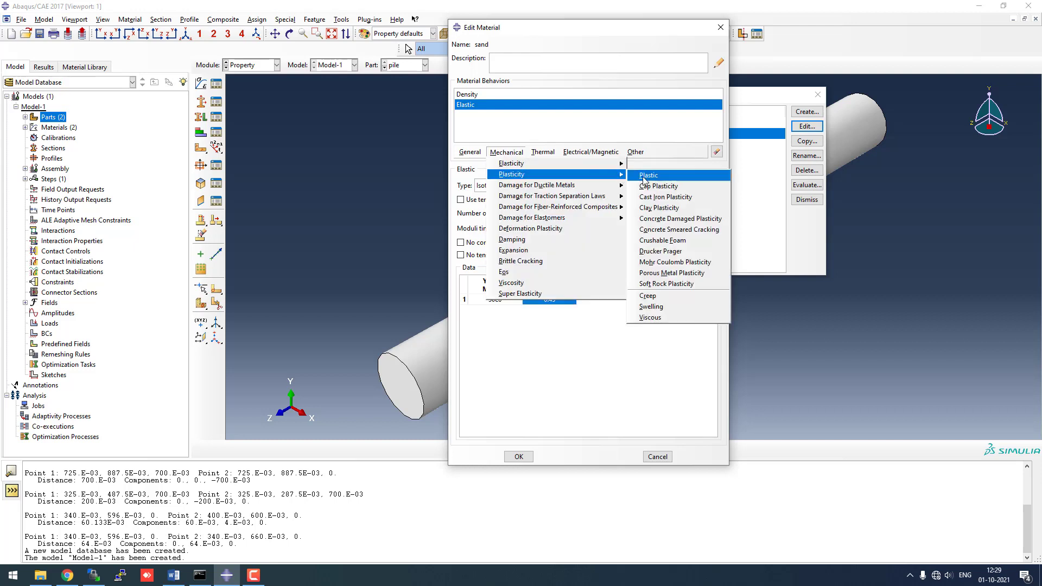
pyautogui.click(660, 263)
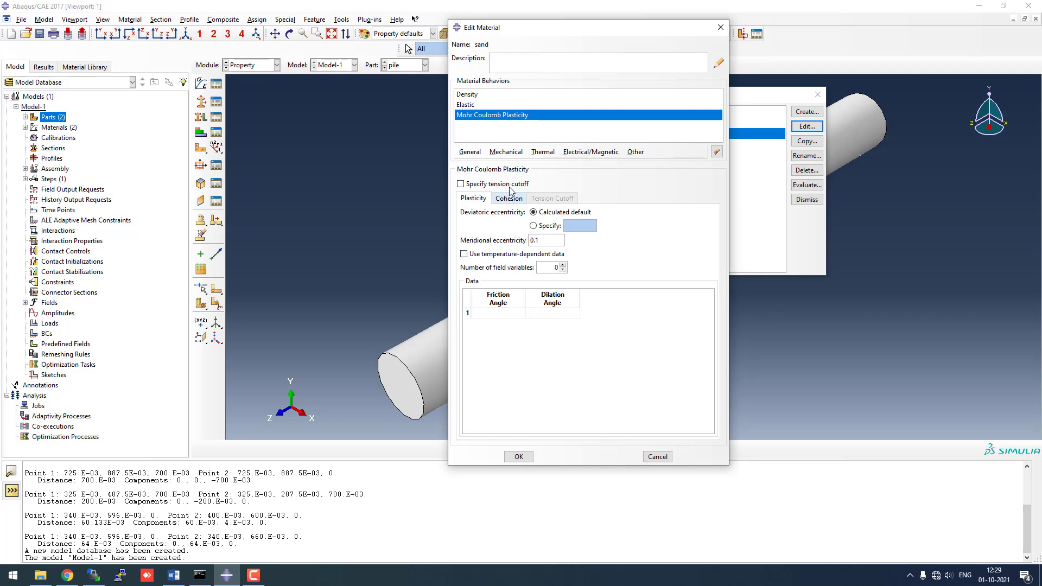
pyautogui.click(508, 317)
pyautogui.write('35')
pyautogui.click(540, 315)
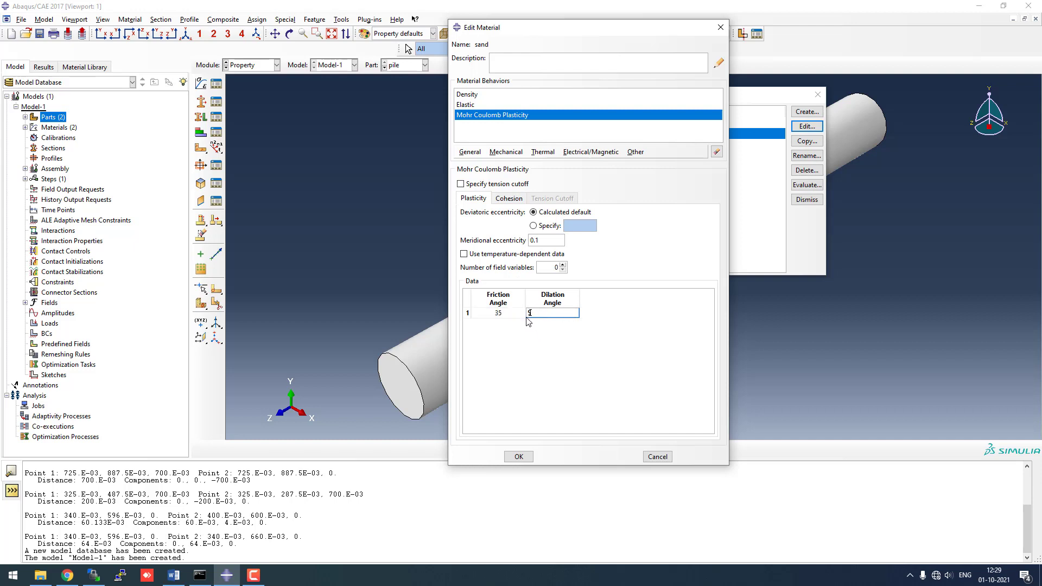
pyautogui.press('Return')
pyautogui.doubleClick(554, 315)
pyautogui.click(591, 320)
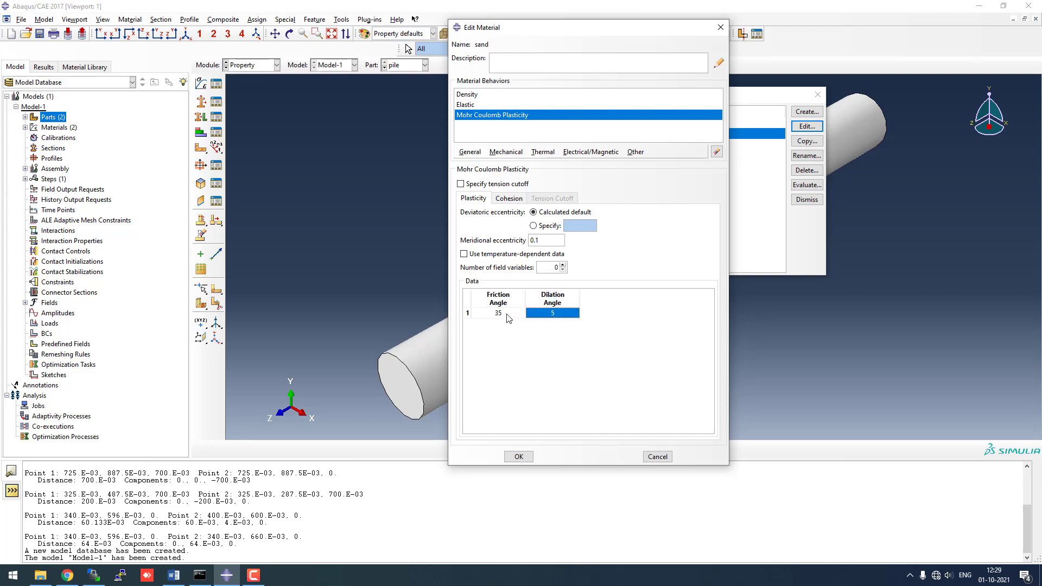
# - Set the sand's cohesion yield stress to 100 and enable the tension cutoff option
pyautogui.click(506, 199)
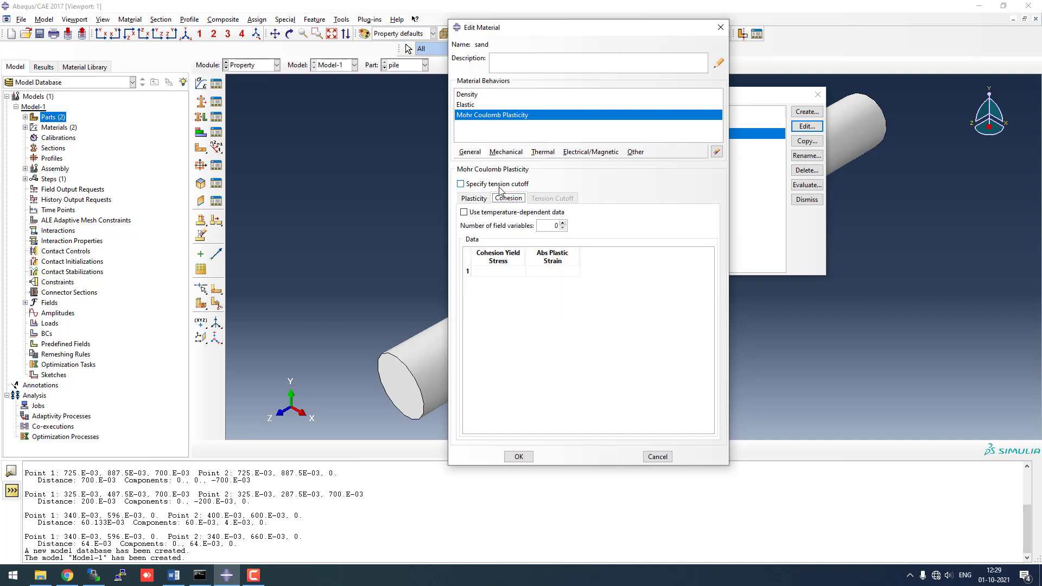
pyautogui.click(499, 270)
pyautogui.click(496, 185)
pyautogui.click(513, 198)
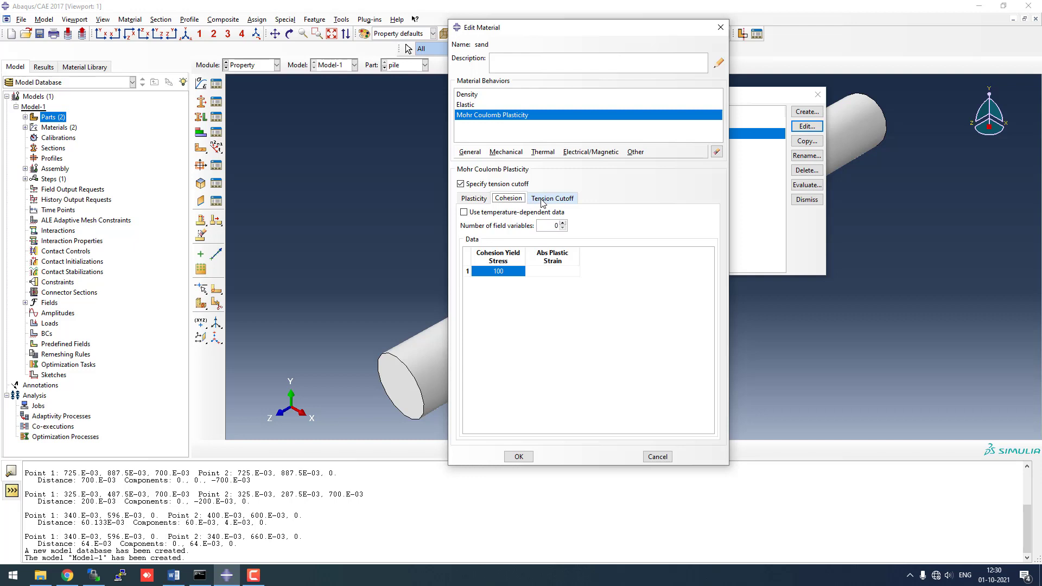
# - Set the tension cutoff stress of the sand's Mohr Coulomb plasticity to 100
pyautogui.click(475, 198)
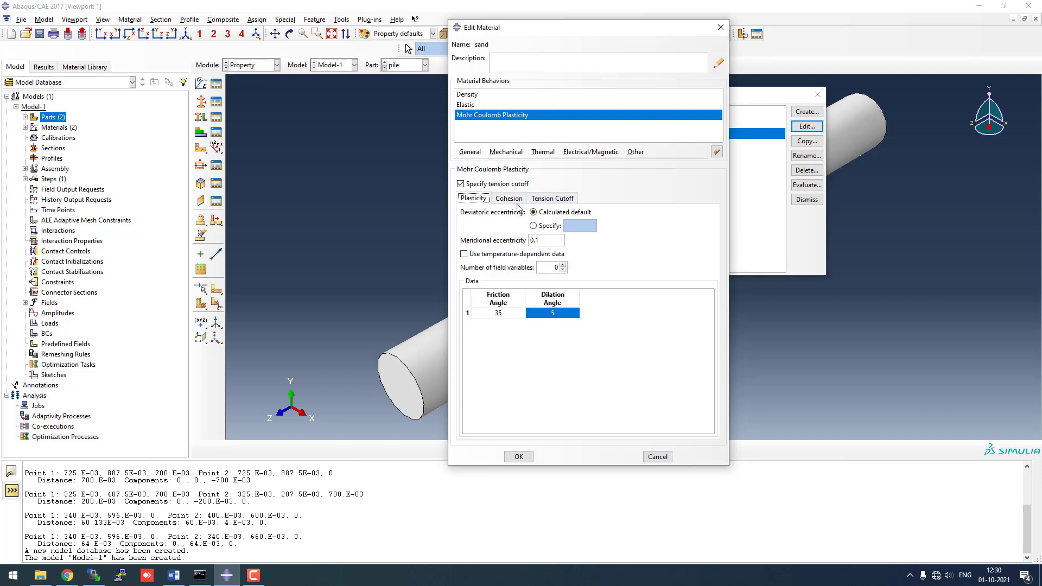
pyautogui.click(545, 199)
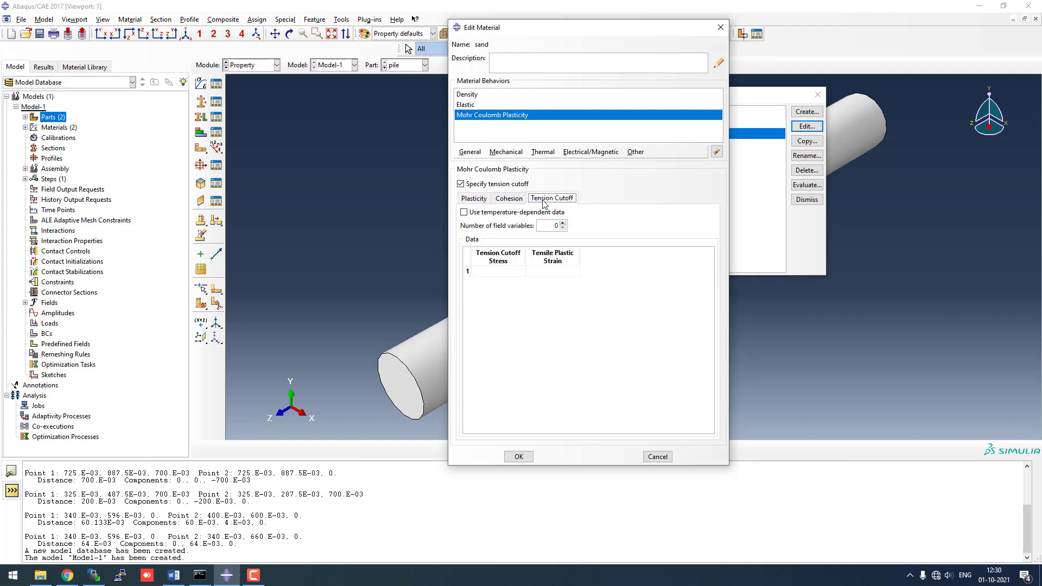
pyautogui.click(507, 199)
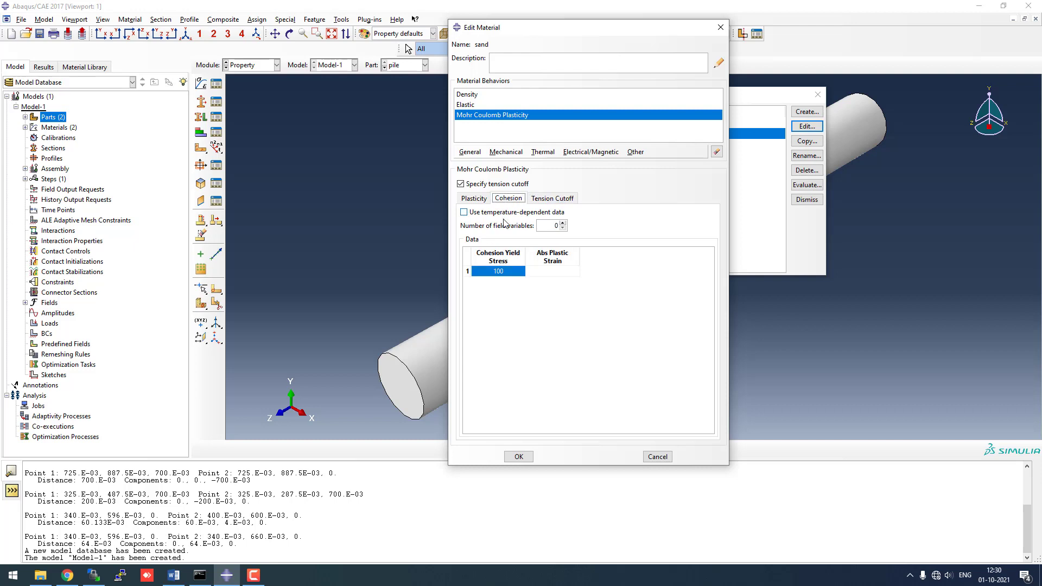
pyautogui.click(543, 200)
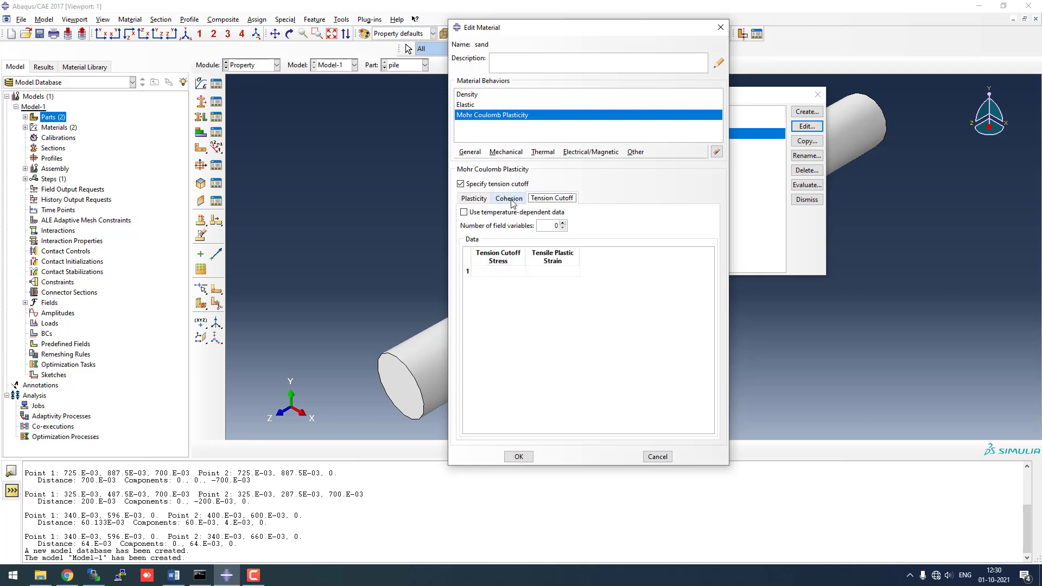
pyautogui.doubleClick(499, 271)
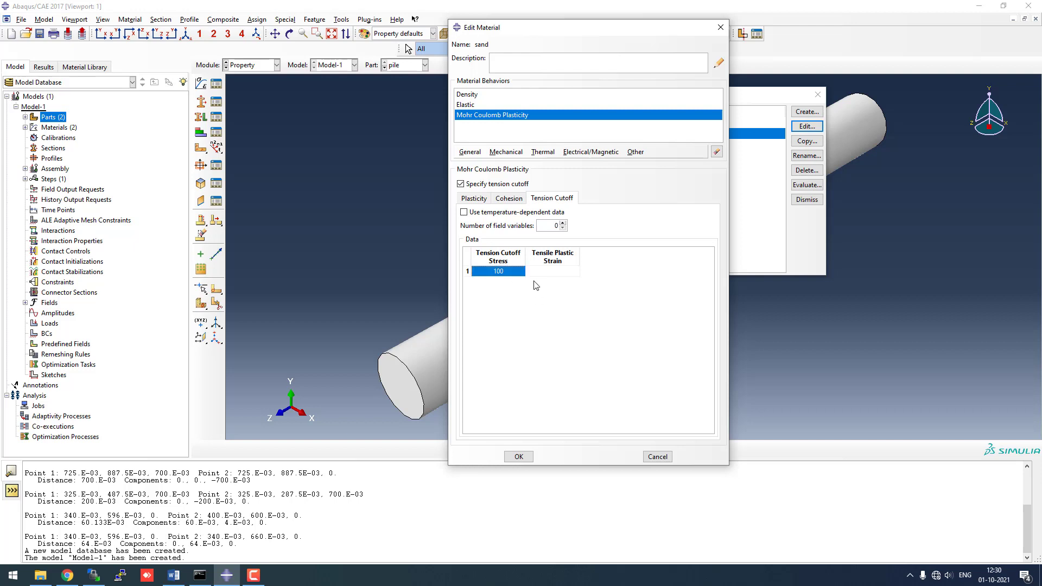
pyautogui.click(516, 199)
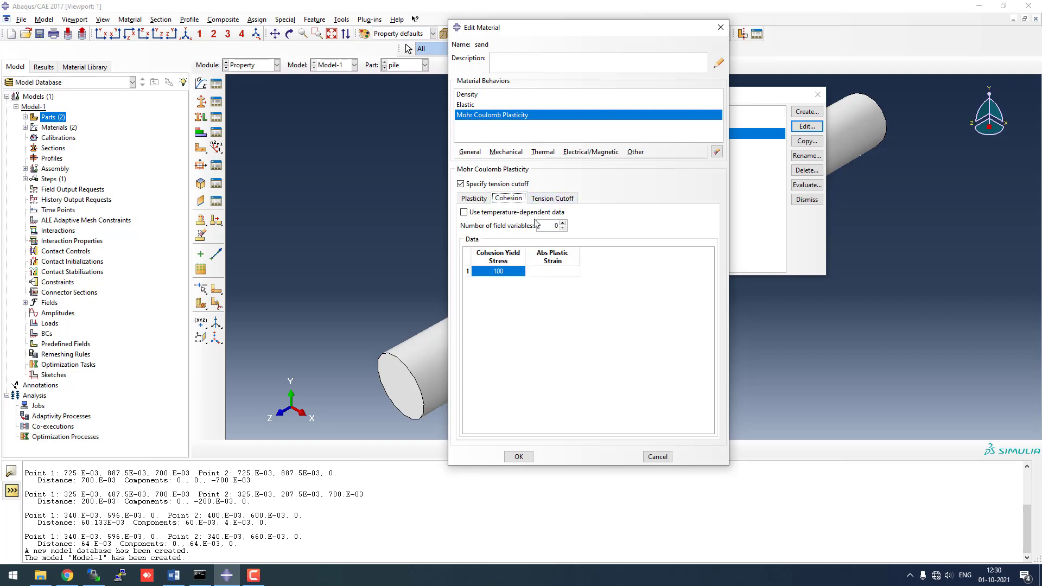
# - Add isotropic permeability to the sand with k 0.0001 at a void ratio of 0.9
pyautogui.click(506, 153)
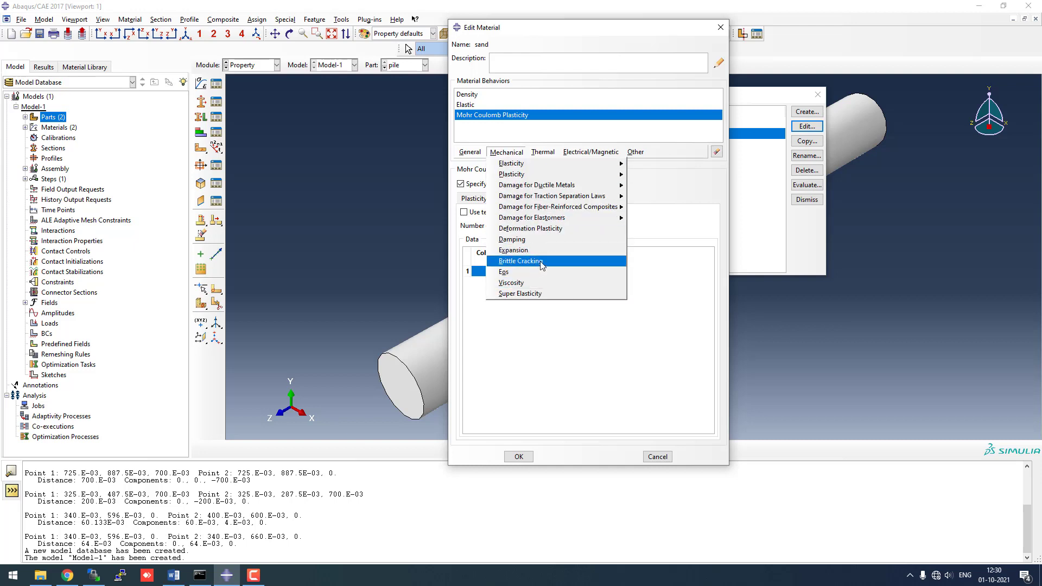
pyautogui.moveTo(580, 176)
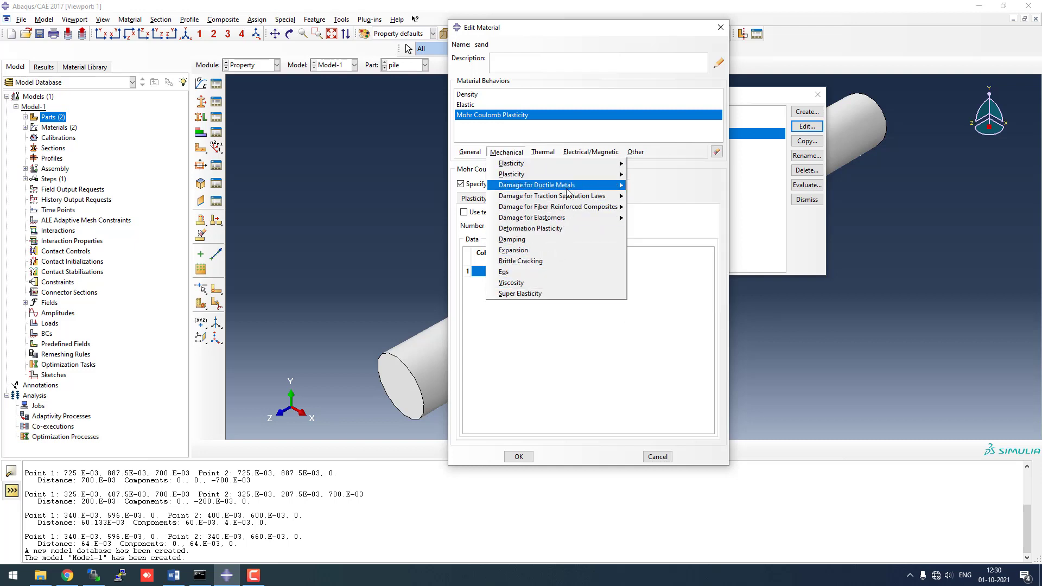
pyautogui.moveTo(635, 152)
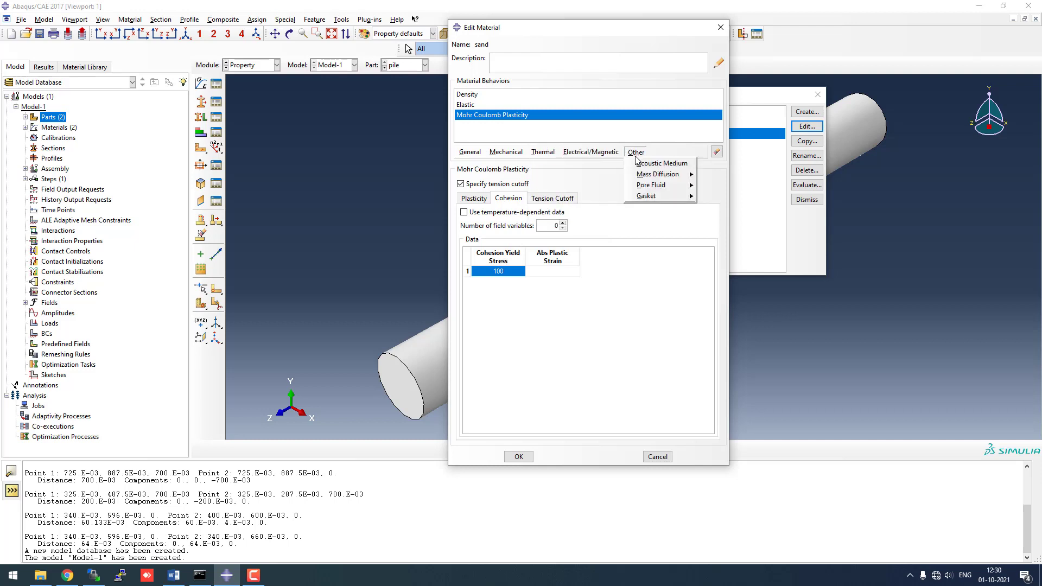
pyautogui.moveTo(668, 185)
pyautogui.click(714, 209)
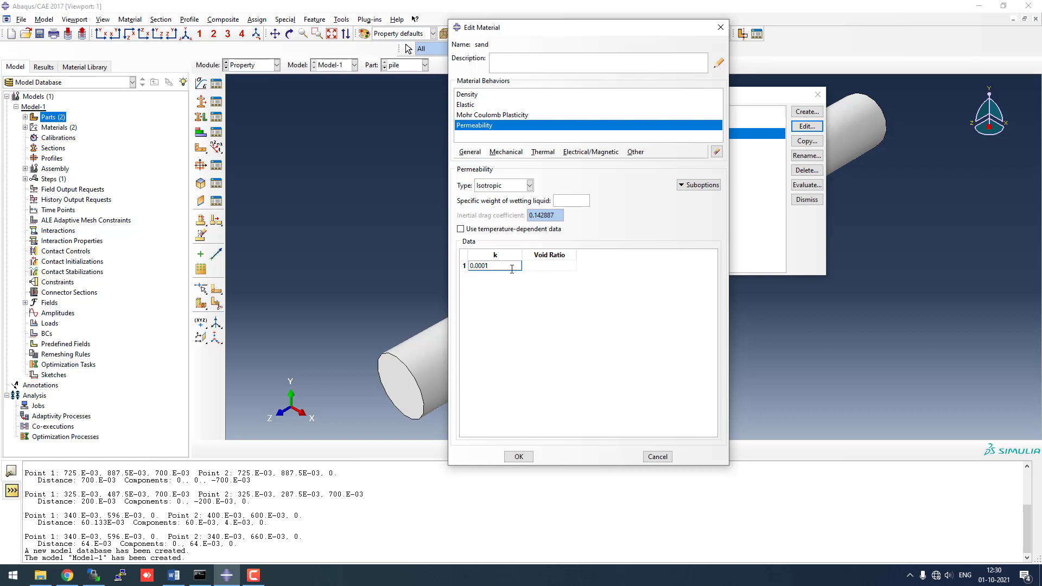
pyautogui.click(543, 267)
pyautogui.write('0.9')
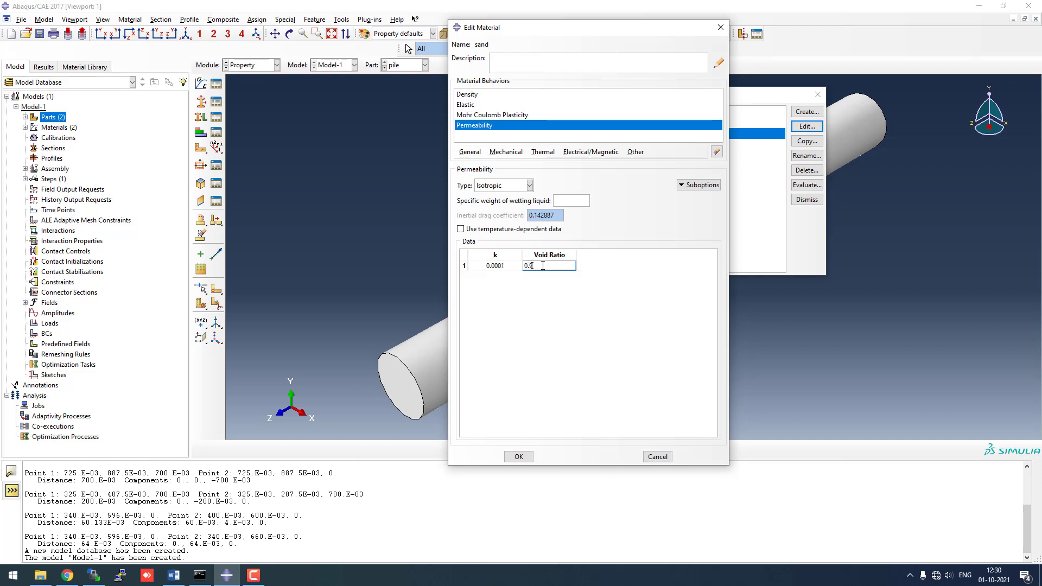
pyautogui.press('Return')
pyautogui.click(498, 267)
# - Review the sand's Mohr Coulomb, elastic and density data, and try to save the material
pyautogui.click(498, 115)
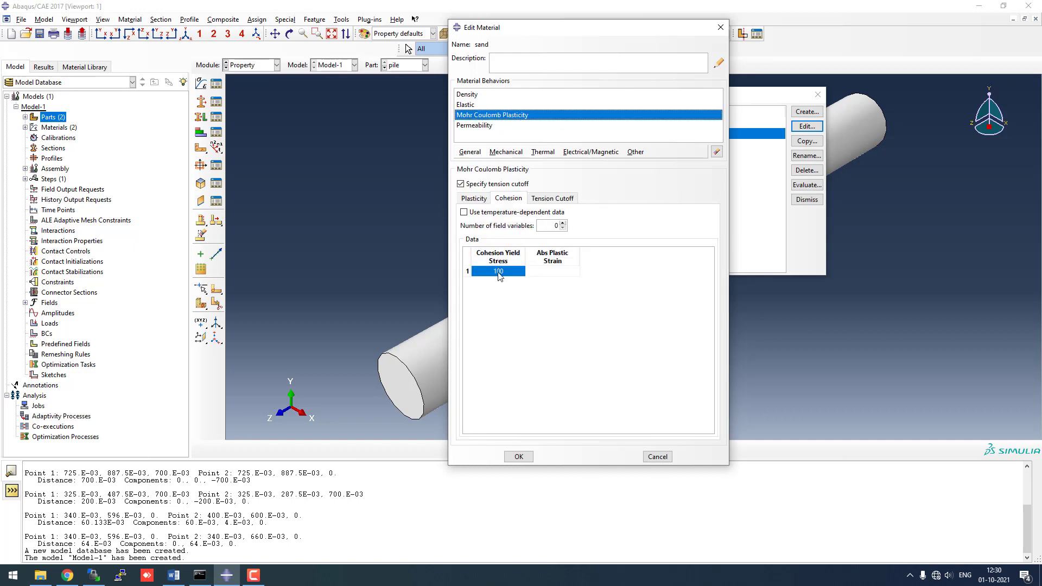
pyautogui.click(476, 104)
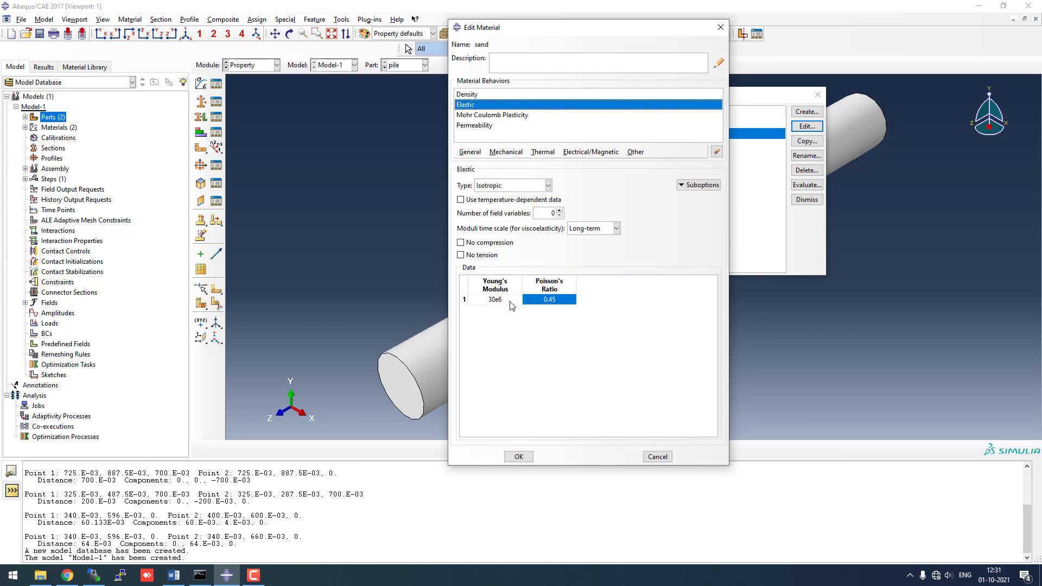
pyautogui.click(471, 94)
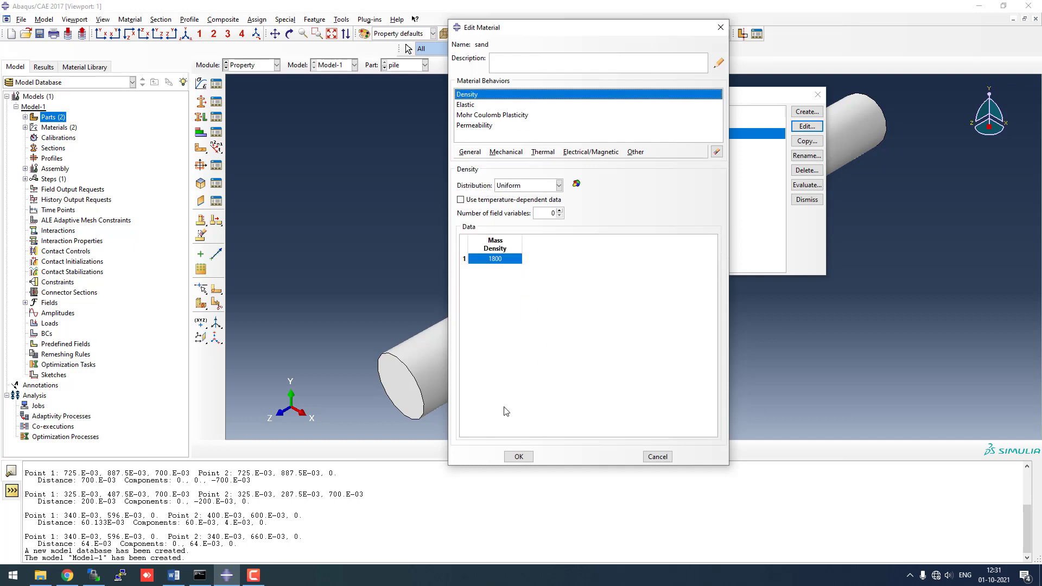
pyautogui.click(519, 457)
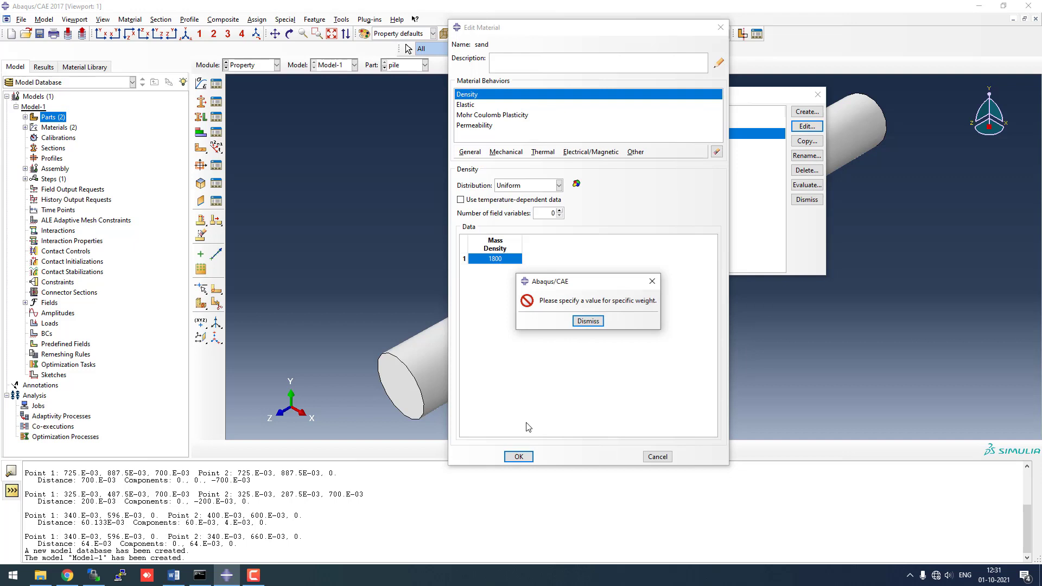
pyautogui.click(588, 322)
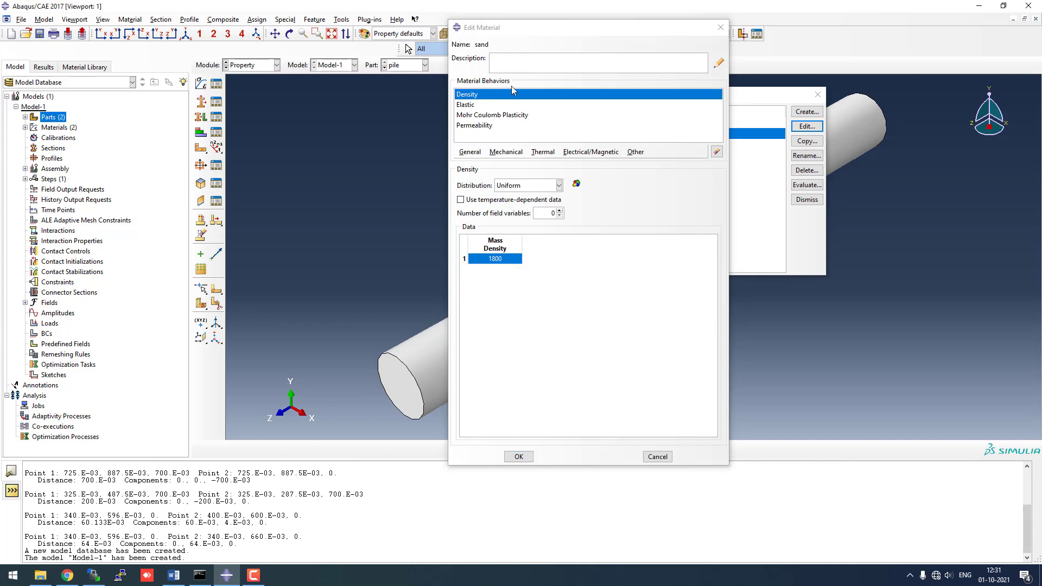
# - Set the specific weight of the wetting liquid to 9810 in the sand's permeability and save the material
pyautogui.click(488, 125)
pyautogui.click(569, 199)
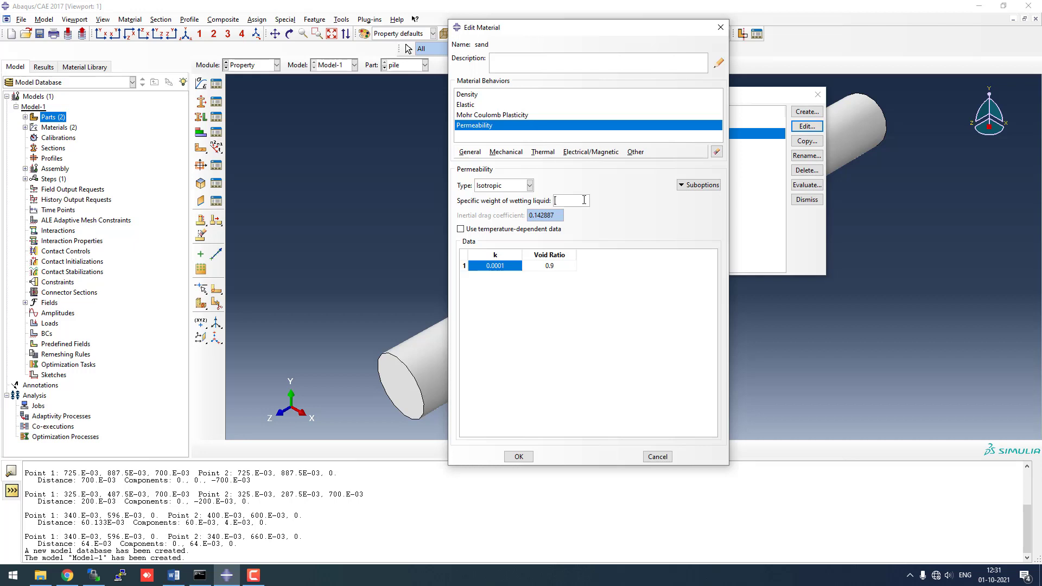
pyautogui.write('9810')
pyautogui.click(521, 456)
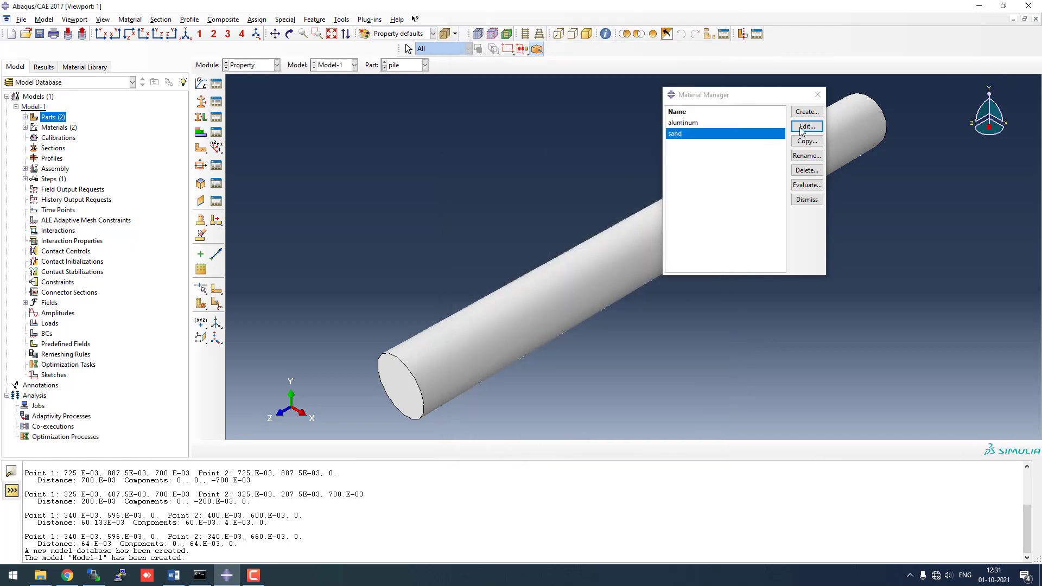
# - Close the material manager and create dependent assembly instances of the pile and sand parts
pyautogui.click(817, 95)
pyautogui.click(265, 65)
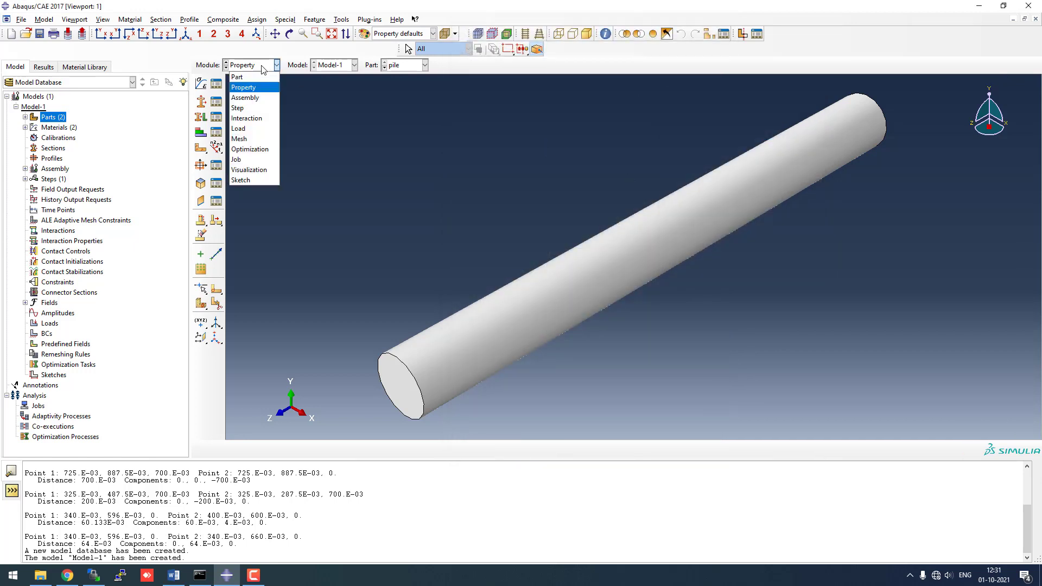
pyautogui.click(250, 99)
pyautogui.click(200, 83)
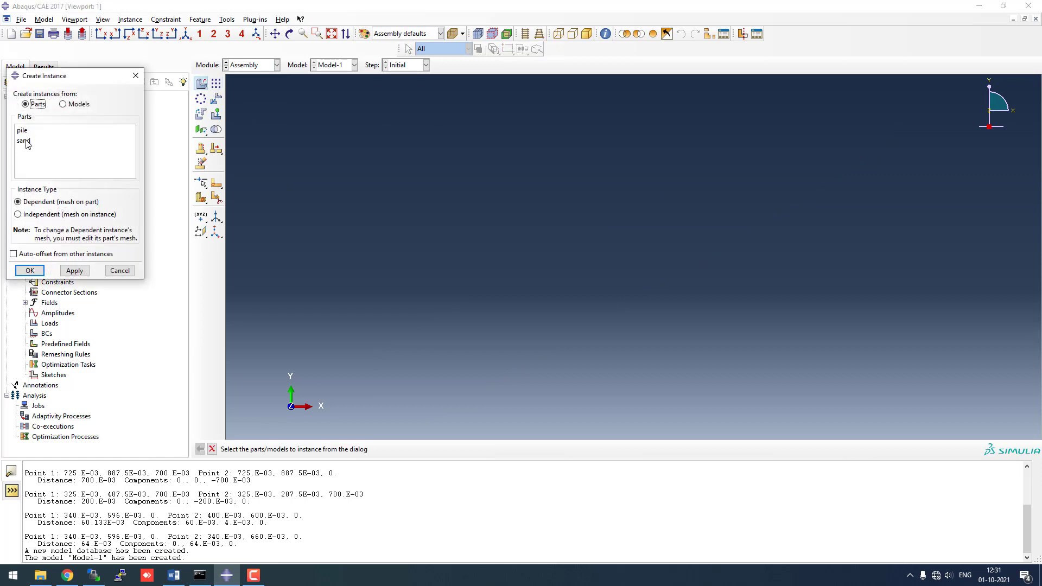
pyautogui.moveTo(26, 141); pyautogui.dragTo(25, 132)
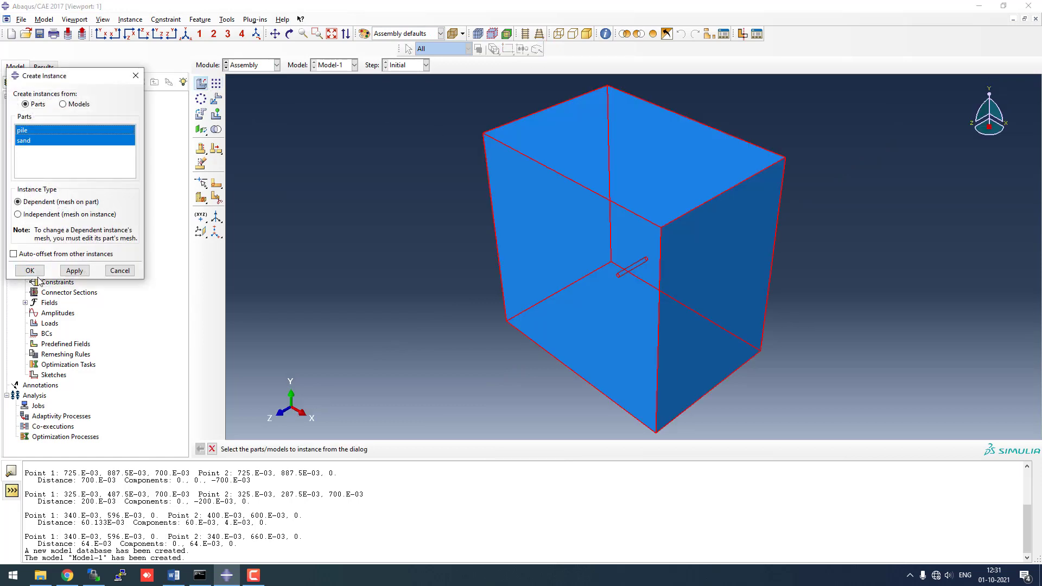
pyautogui.click(30, 271)
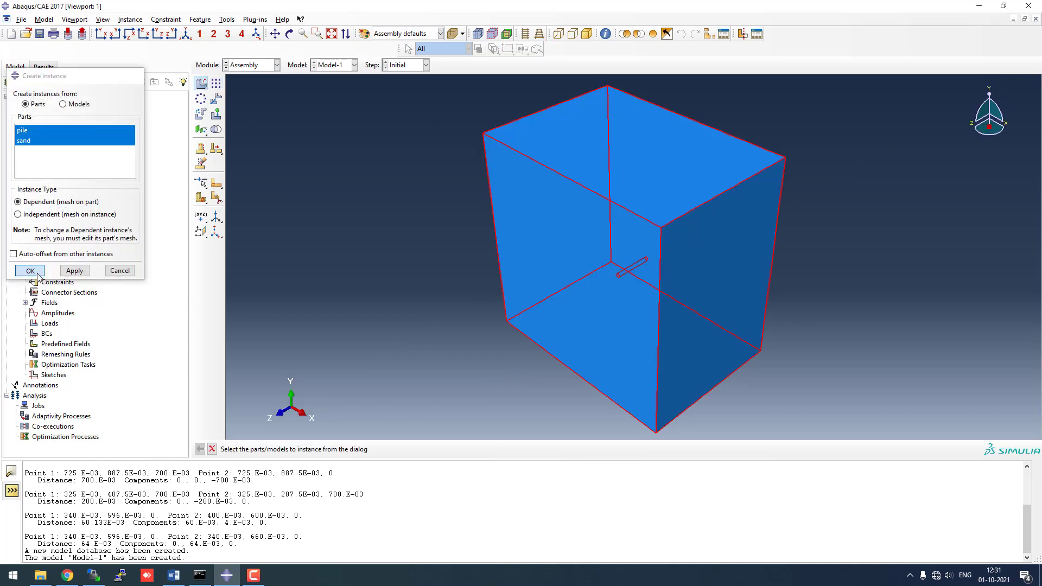
# - Translate the pile instance from a point on its front end to the lower-left corner of the sand block's front face
pyautogui.click(216, 99)
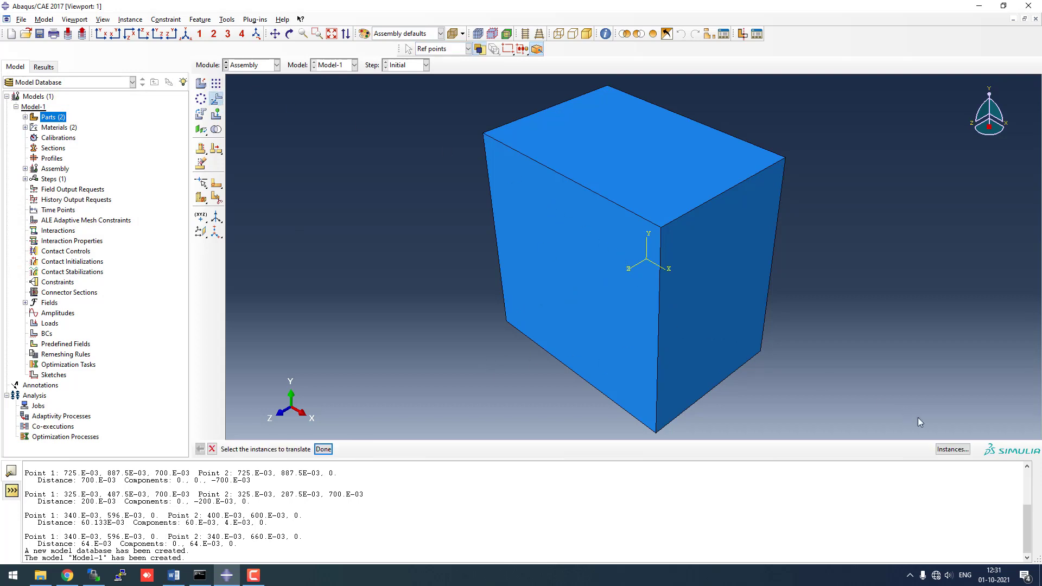
pyautogui.click(952, 449)
pyautogui.click(27, 36)
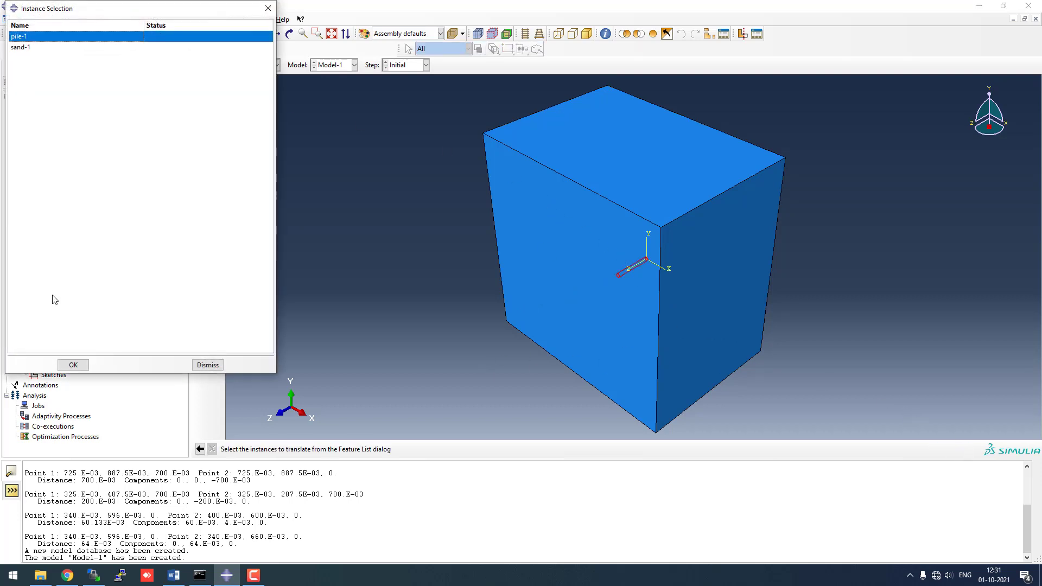
pyautogui.click(73, 365)
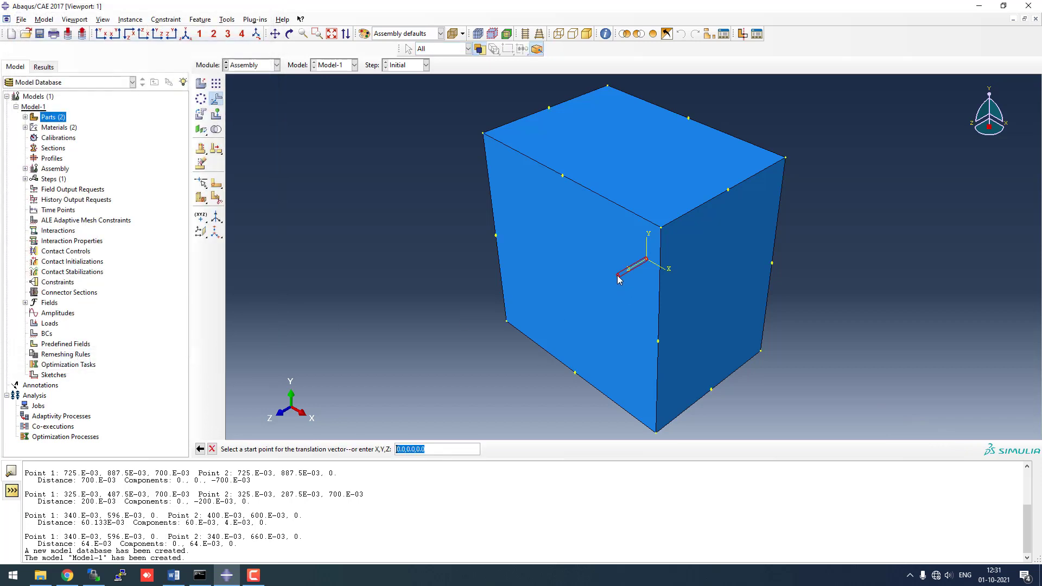
pyautogui.scroll(3, 619, 278)
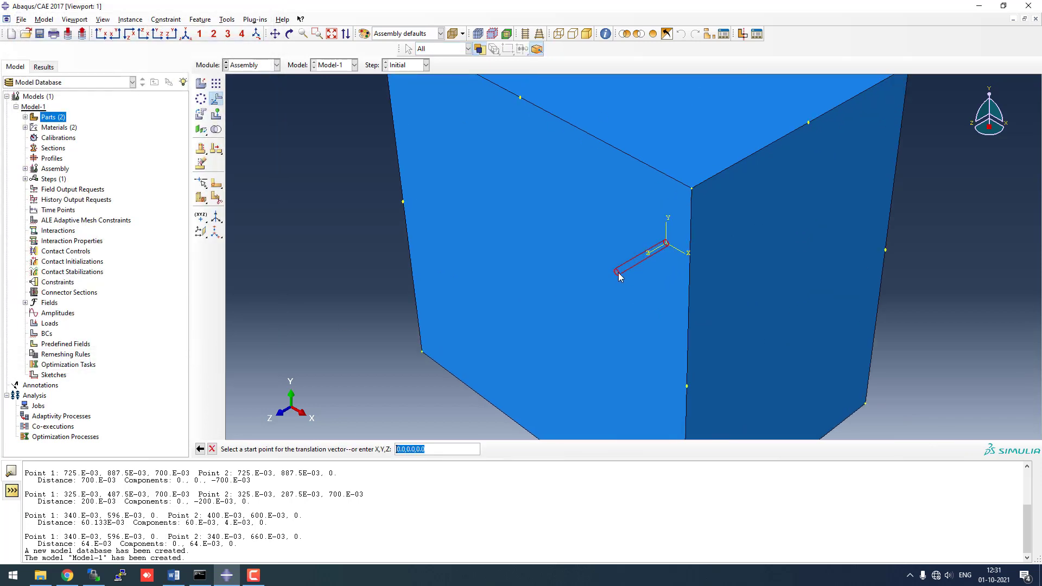
pyautogui.click(616, 272)
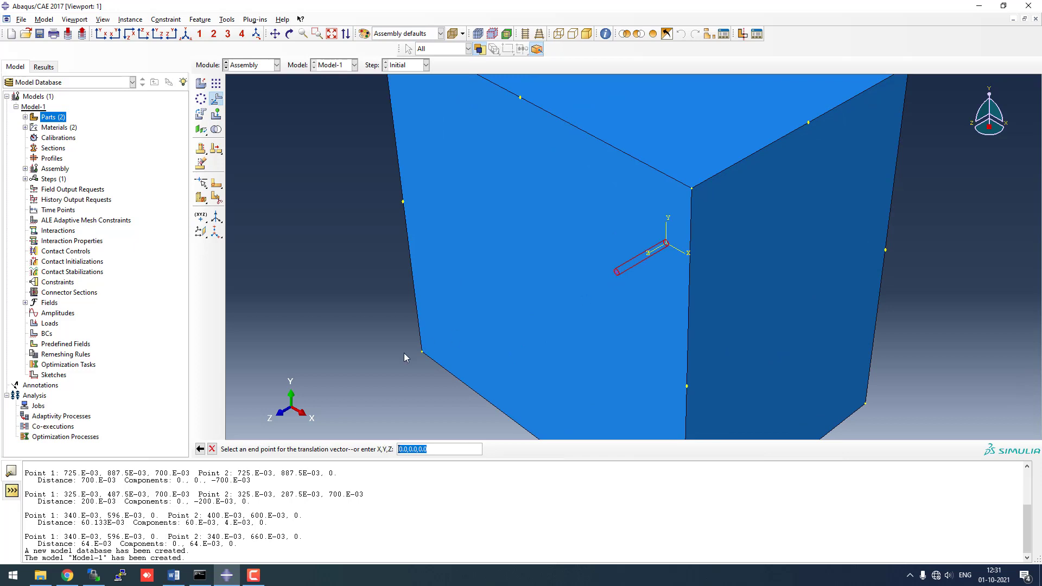
pyautogui.click(422, 352)
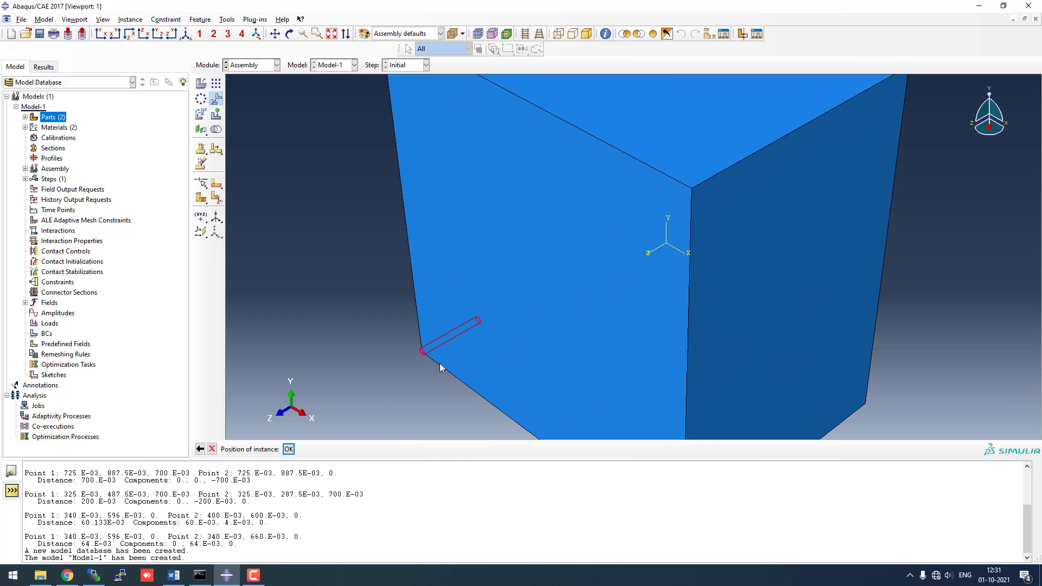
pyautogui.click(290, 449)
pyautogui.scroll(-1, 545, 289)
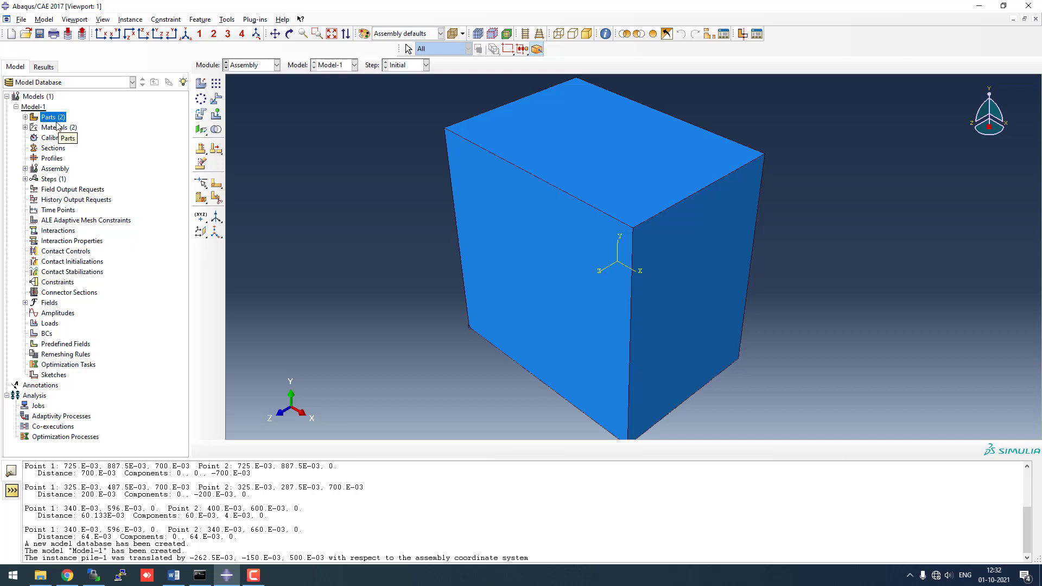
# - Start a sketched face partition on the sand part's front face, with its right edge oriented vertical and on the right
pyautogui.click(25, 117)
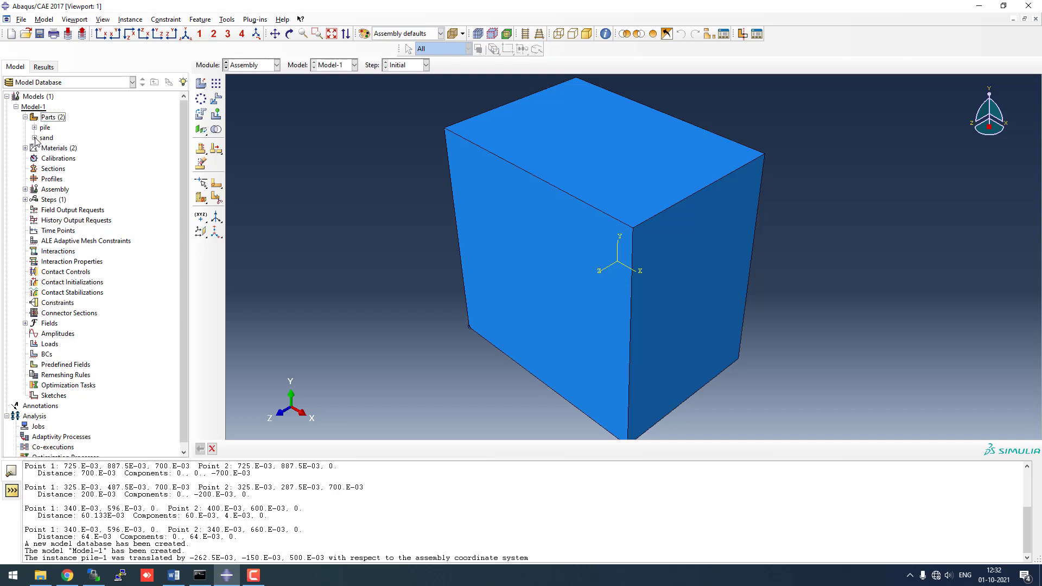
pyautogui.click(35, 137)
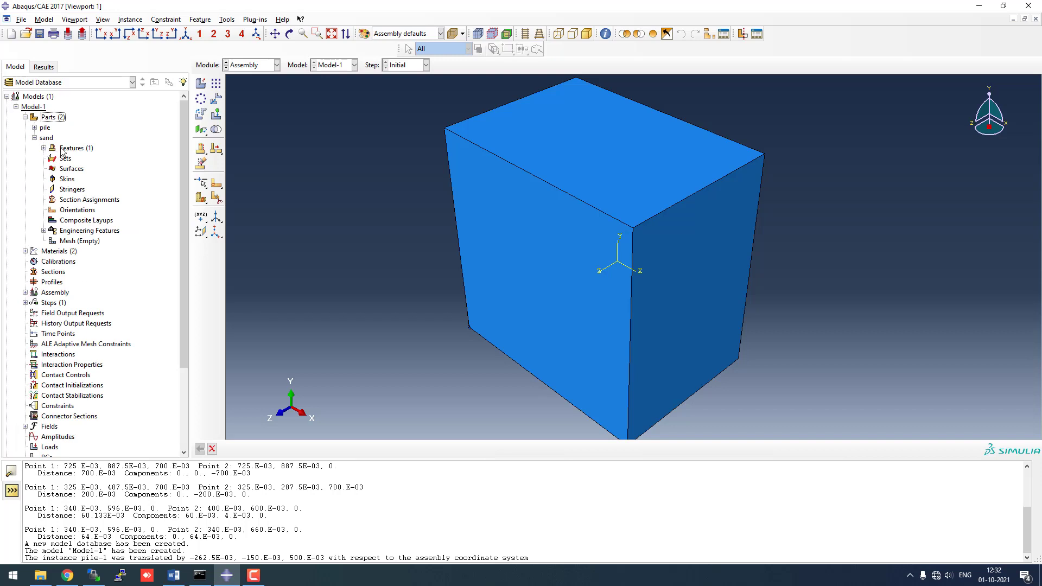
pyautogui.click(264, 65)
pyautogui.click(260, 82)
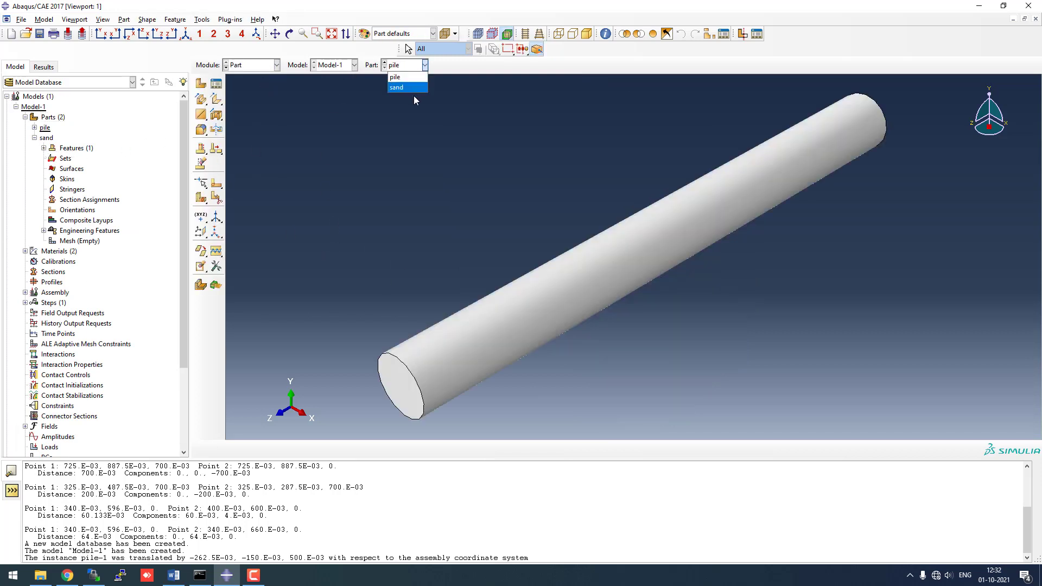
pyautogui.click(413, 87)
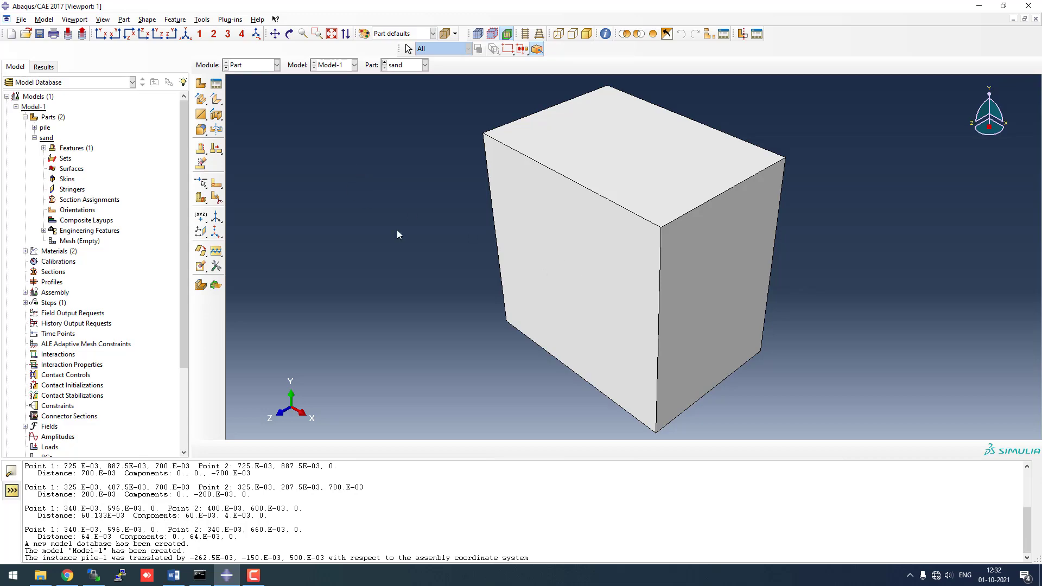
pyautogui.click(216, 182)
pyautogui.click(543, 336)
pyautogui.click(417, 449)
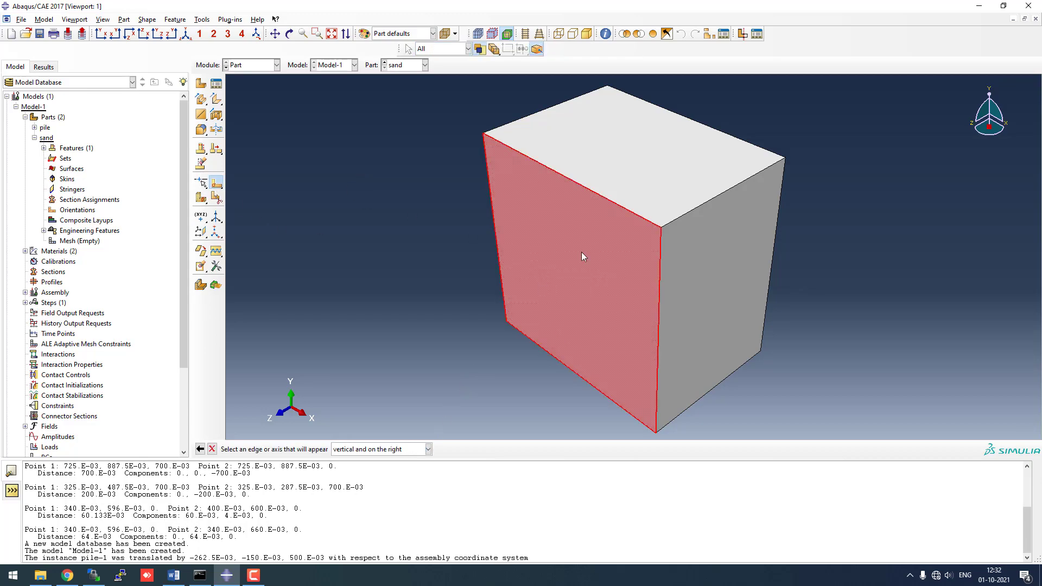
pyautogui.click(659, 320)
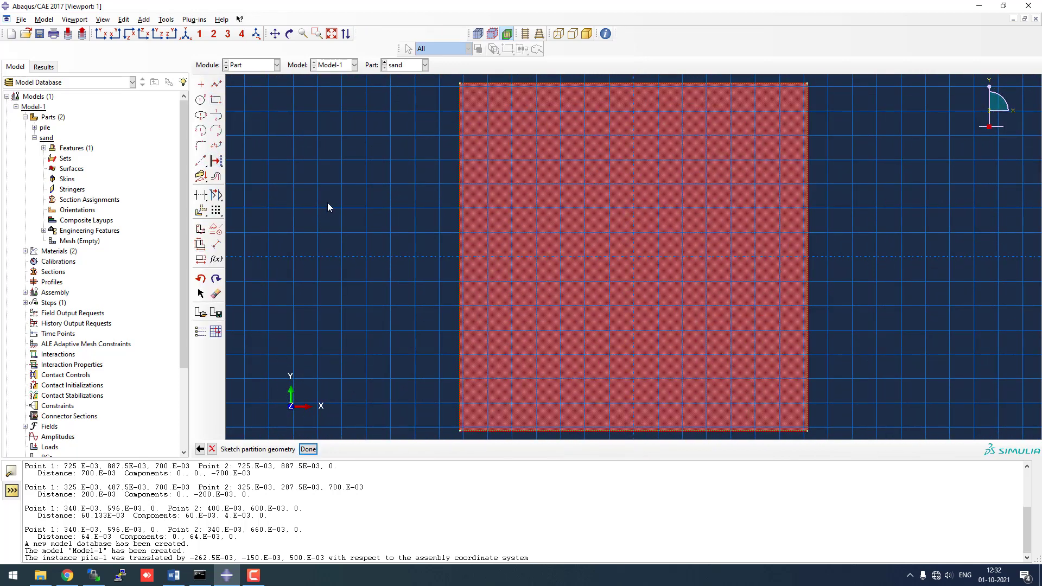
# - Sketch a rectangle about 0.245 high around the middle of the sand's front face
pyautogui.click(215, 101)
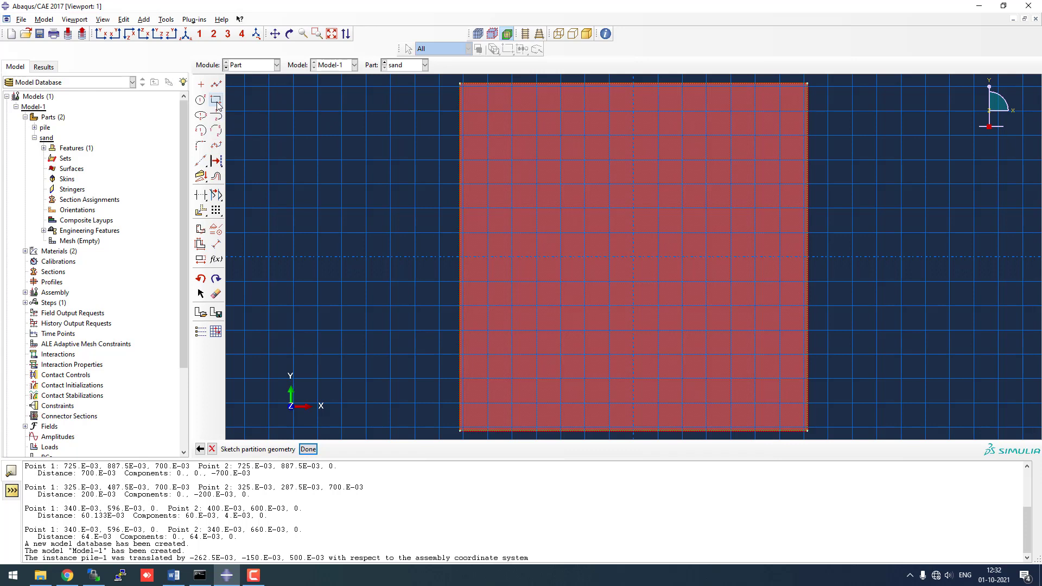
pyautogui.click(584, 209)
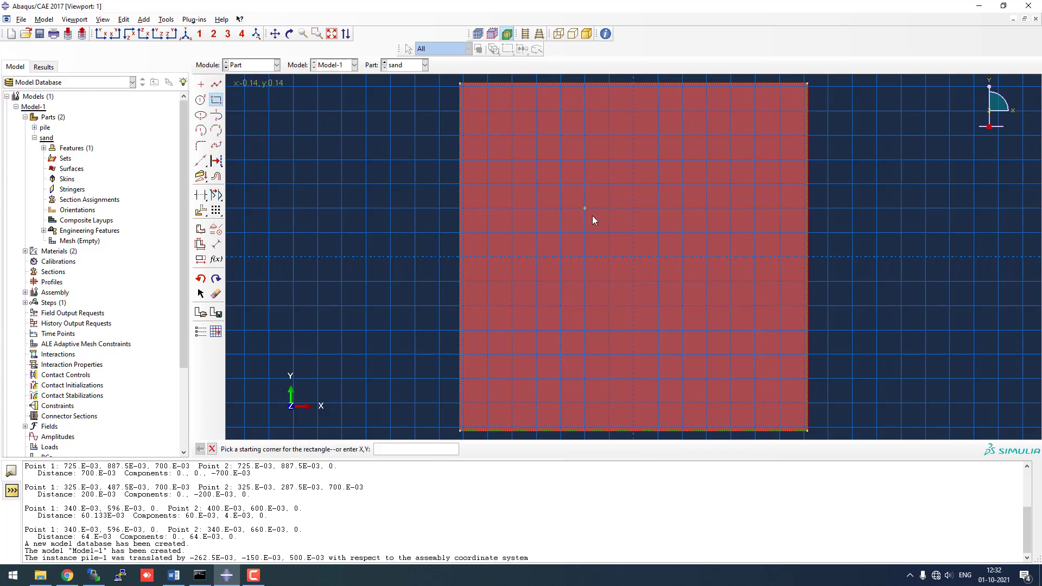
pyautogui.click(676, 294)
# - Dimension the rectangle's width and height to 0.2 each
pyautogui.click(216, 244)
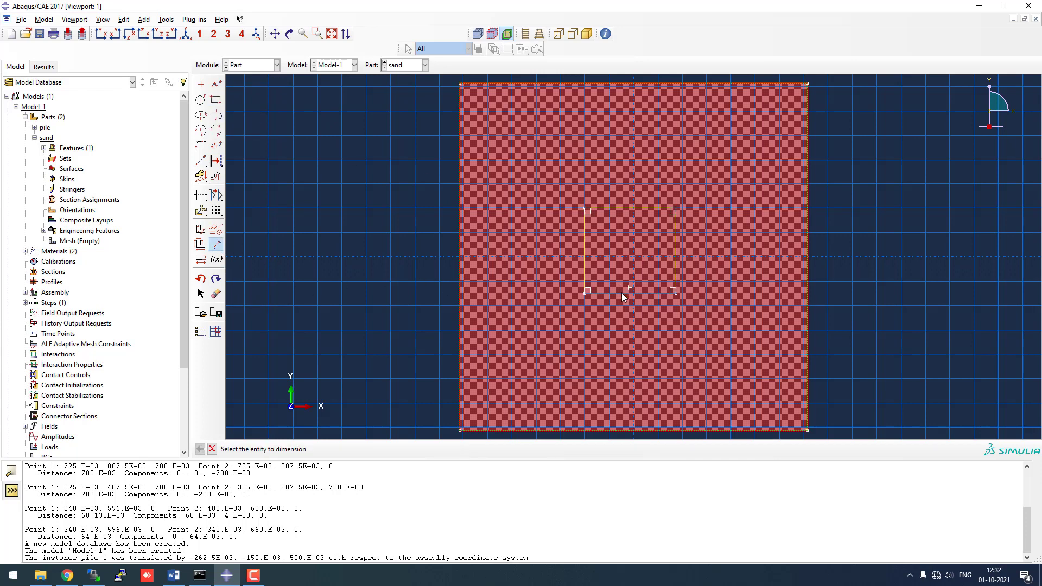
pyautogui.click(623, 294)
pyautogui.click(630, 338)
pyautogui.write('0.2')
pyautogui.press('Return')
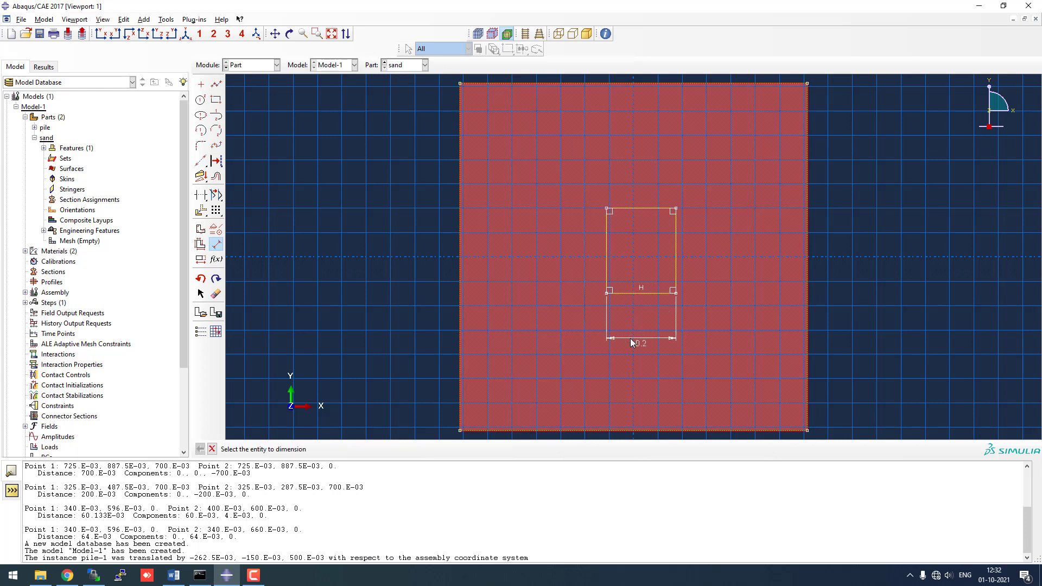
pyautogui.click(606, 235)
pyautogui.click(564, 242)
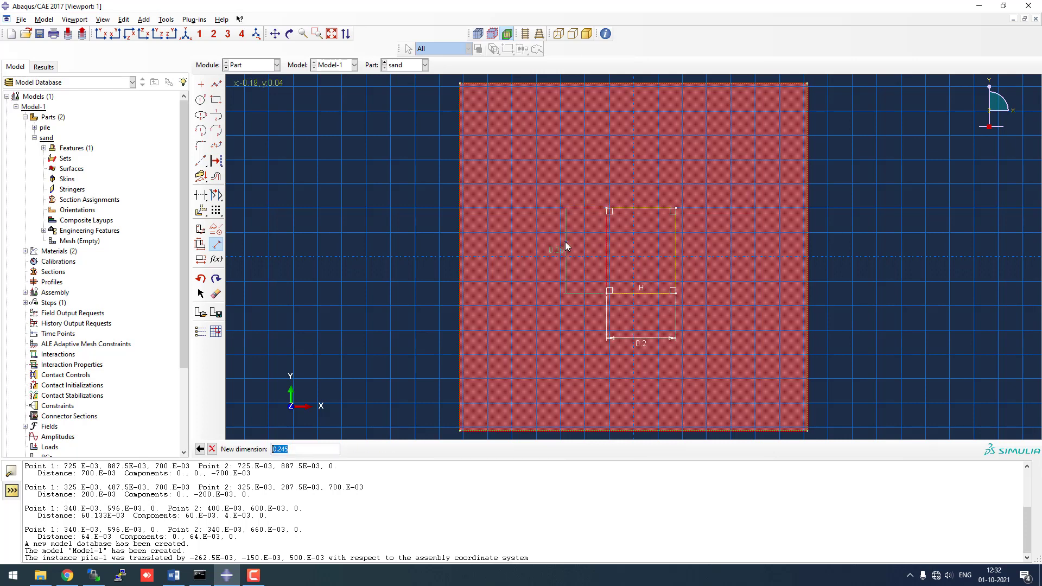
pyautogui.write('0.2')
pyautogui.press('Return')
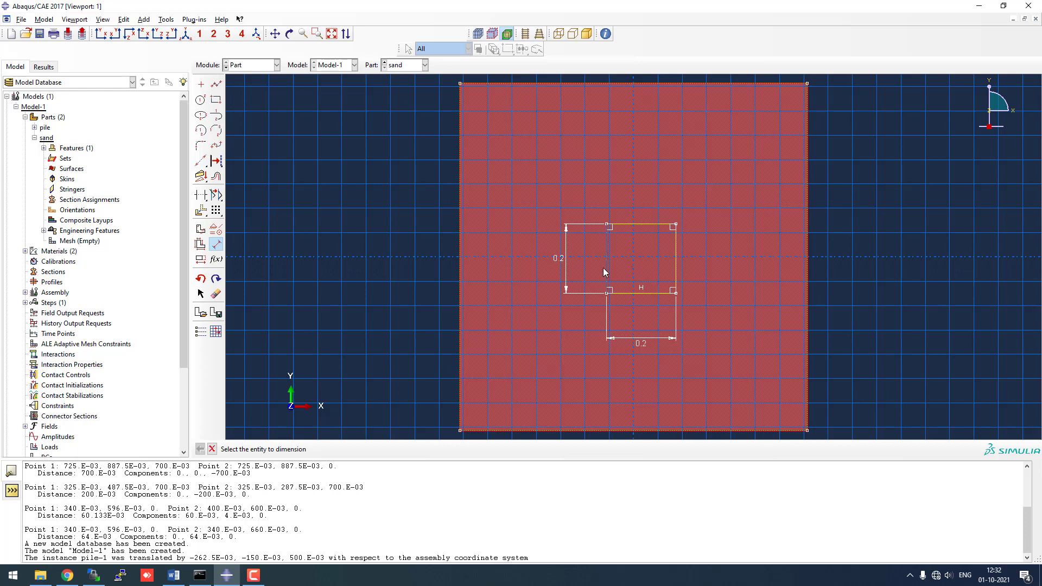
# - Draw guide lines across the square: a diagonal between opposite corners and a vertical from the upper edge's midpoint to the diagonal's midpoint
pyautogui.click(216, 84)
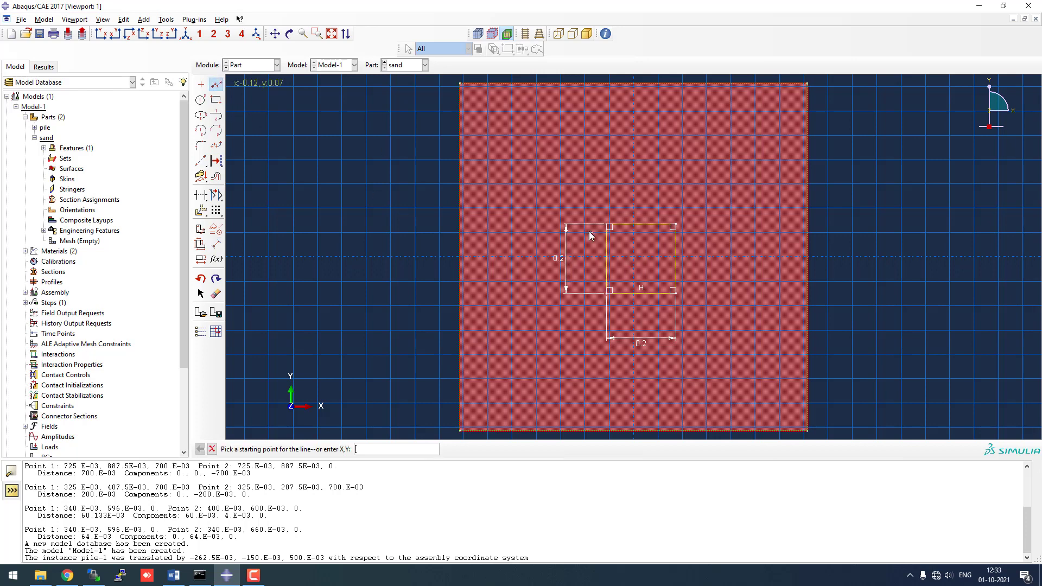
pyautogui.click(609, 226)
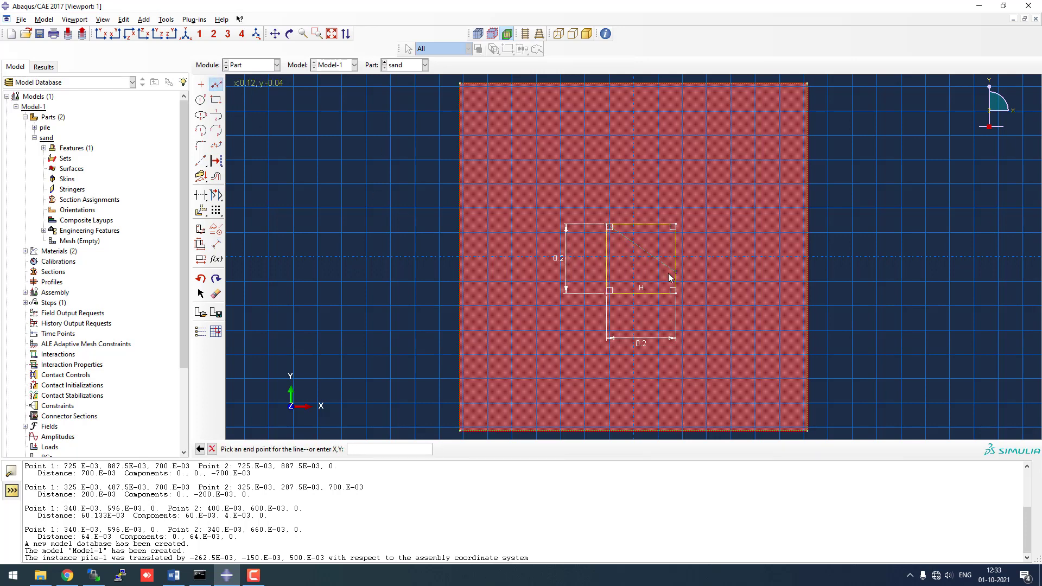
pyautogui.click(673, 290)
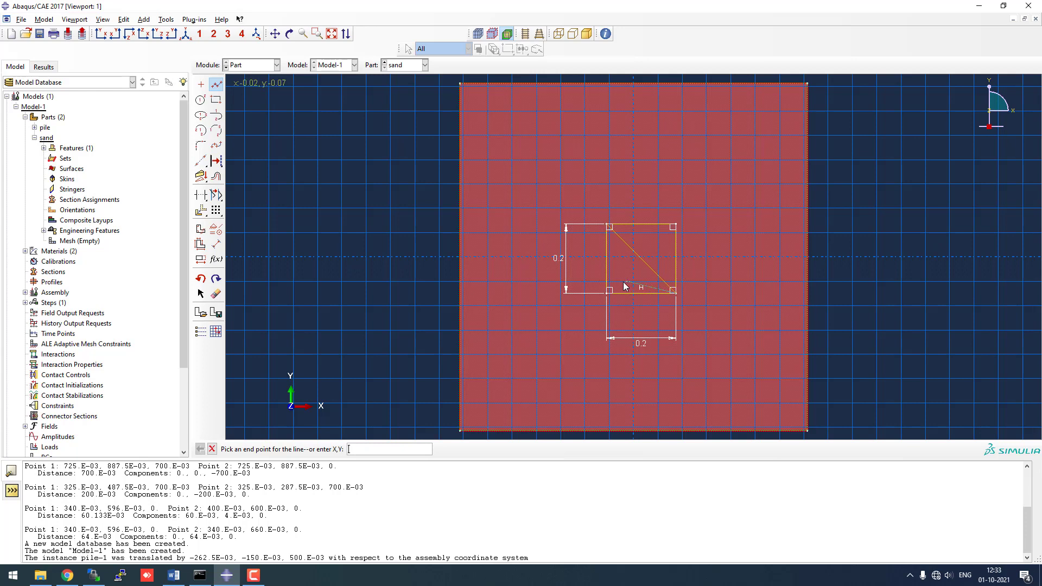
pyautogui.click(642, 224)
pyautogui.click(642, 259)
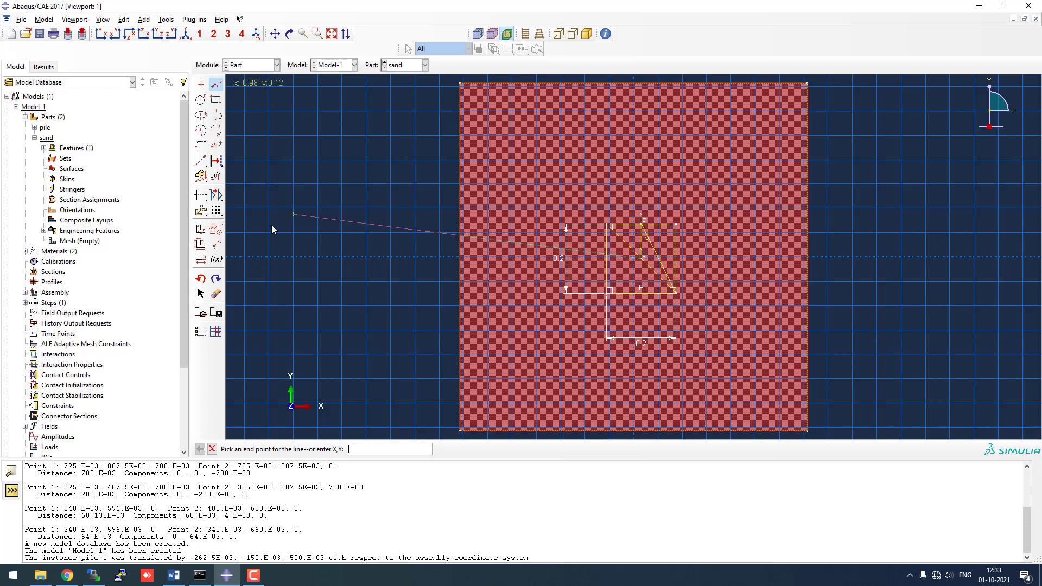
# - Trim away the diagonal and the extra slanted line, keeping the vertical guide that marks the square's centre
pyautogui.click(201, 195)
pyautogui.click(659, 256)
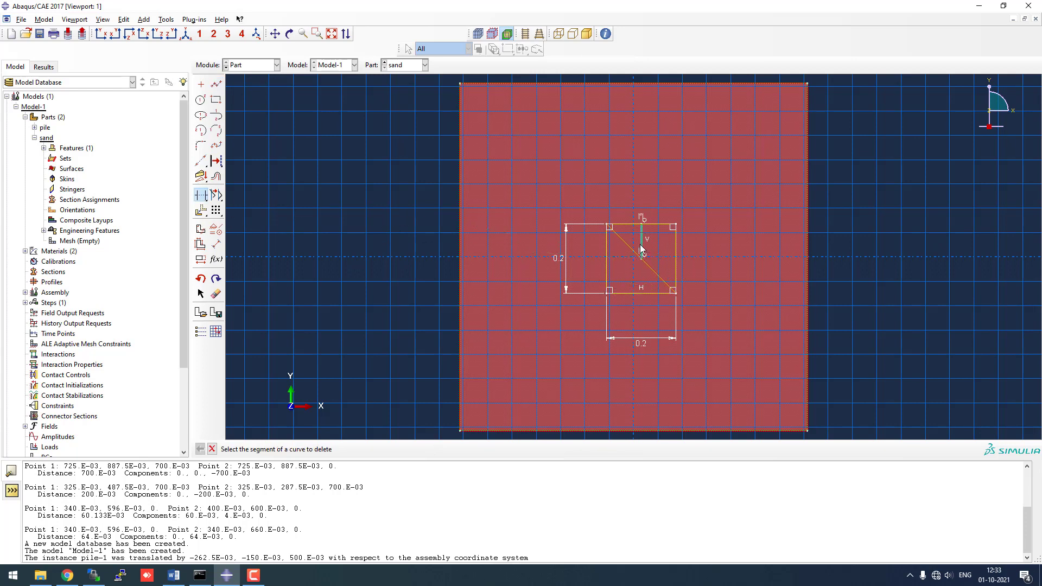
pyautogui.click(624, 242)
# - Move the square and its guide line from the square's centre to the sketch origin
pyautogui.click(200, 210)
pyautogui.click(365, 450)
pyautogui.moveTo(561, 182); pyautogui.dragTo(726, 353)
pyautogui.click(318, 449)
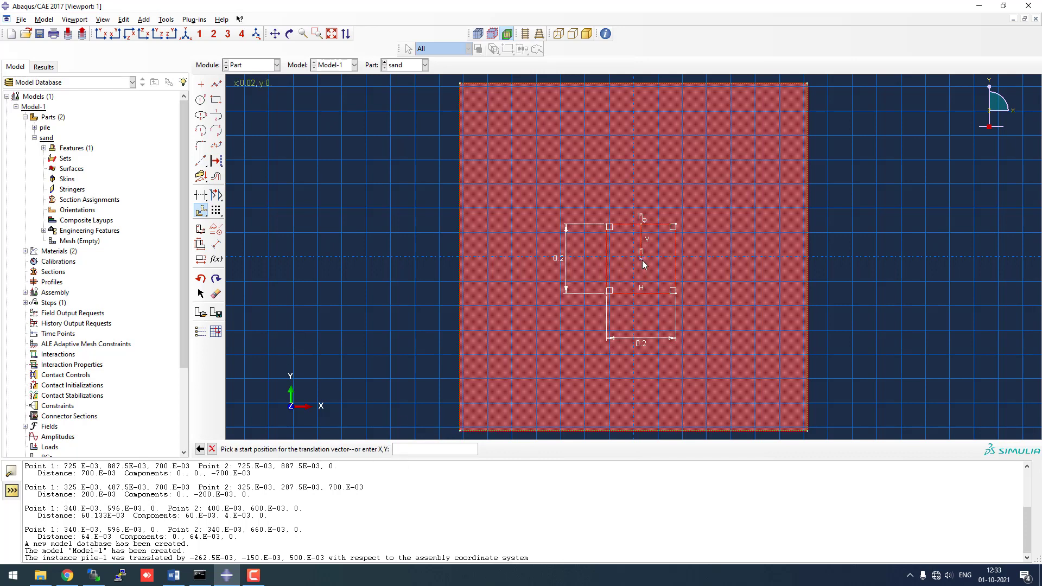
pyautogui.click(641, 259)
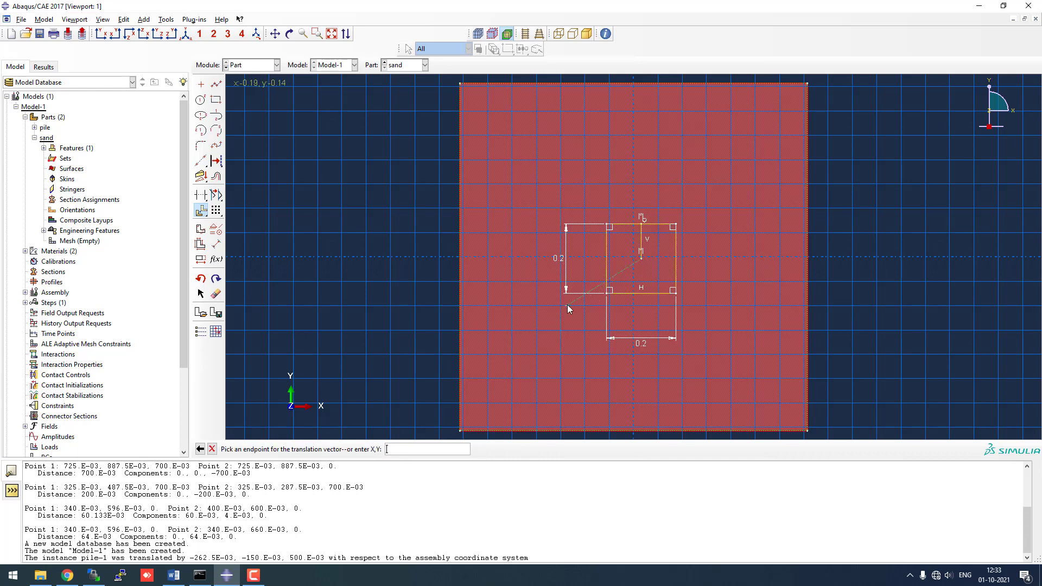
pyautogui.scroll(4, 610, 263)
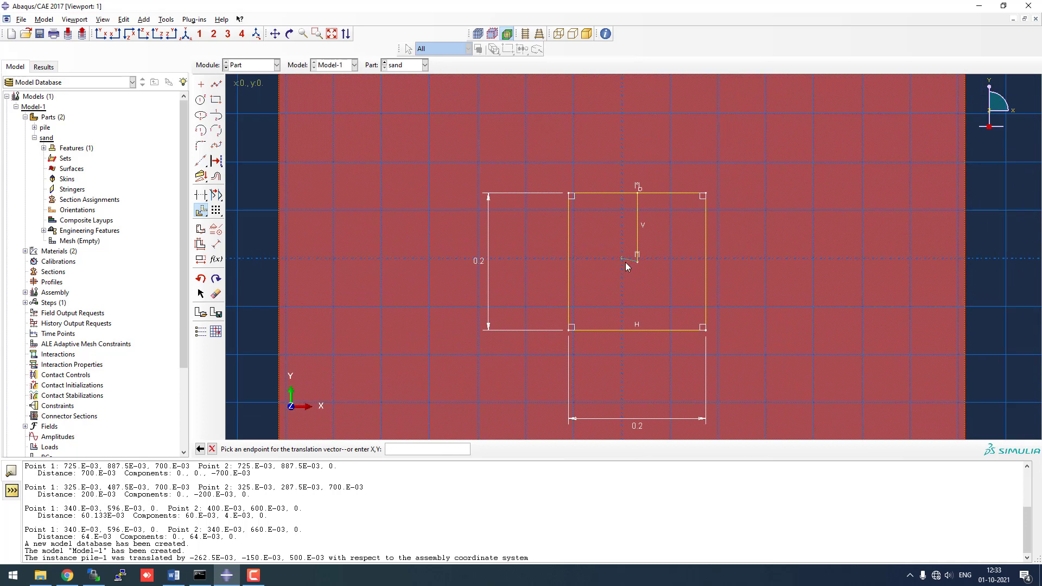
pyautogui.click(622, 258)
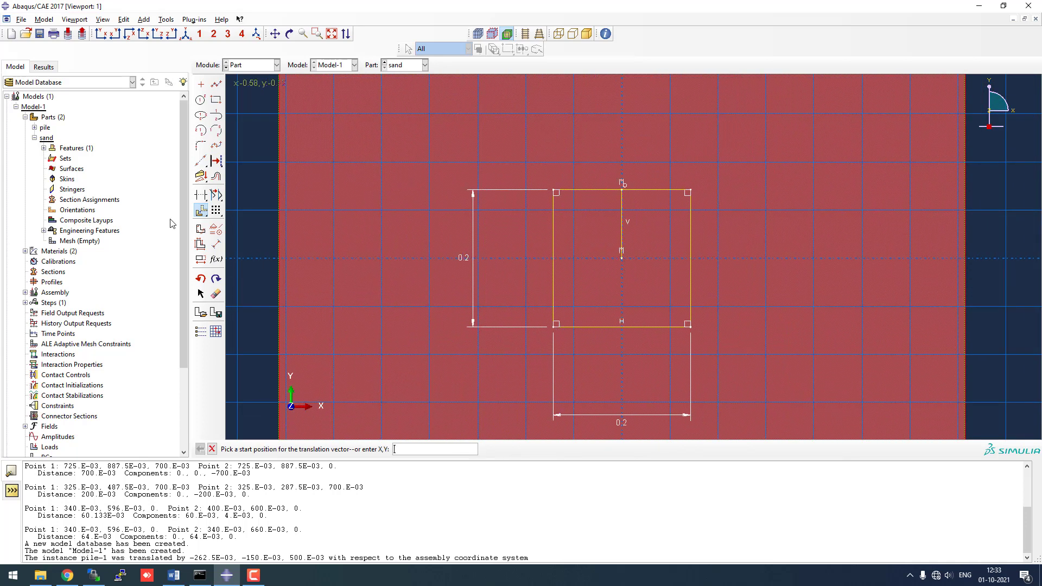
# - Trim the vertical guide line out of the centred square
pyautogui.click(200, 195)
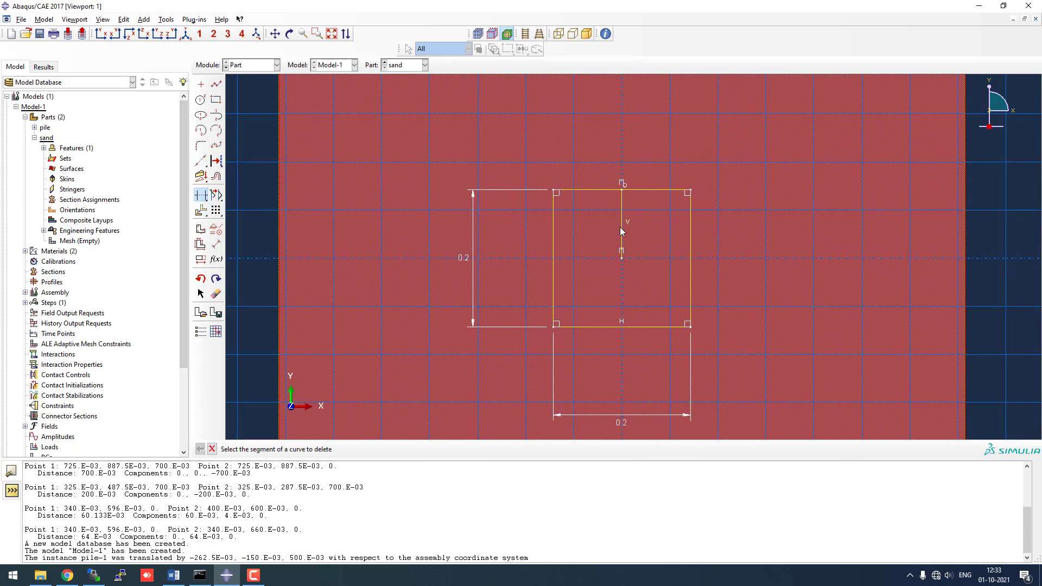
pyautogui.click(622, 232)
pyautogui.scroll(-3, 645, 244)
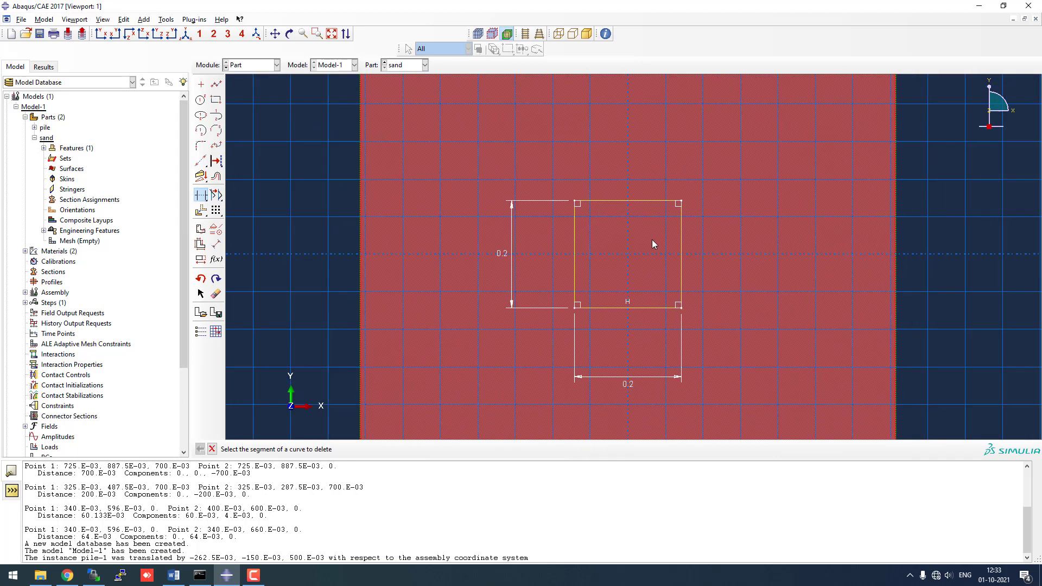
pyautogui.scroll(-2, 652, 240)
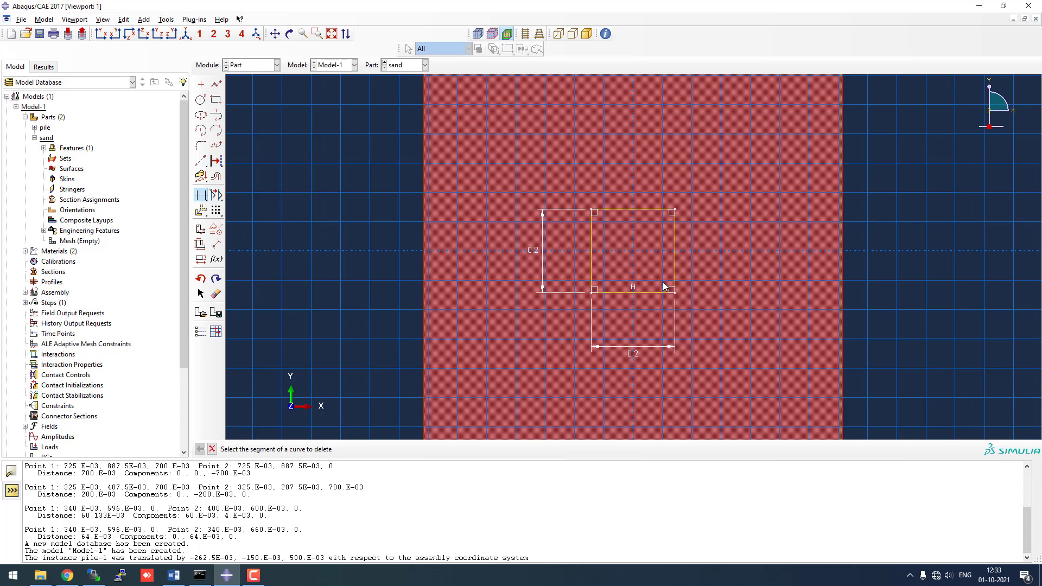
# - Offset the 0.2 square outward by 0.06 and complete the face partition sketch on the sand block
pyautogui.scroll(-1, 662, 277)
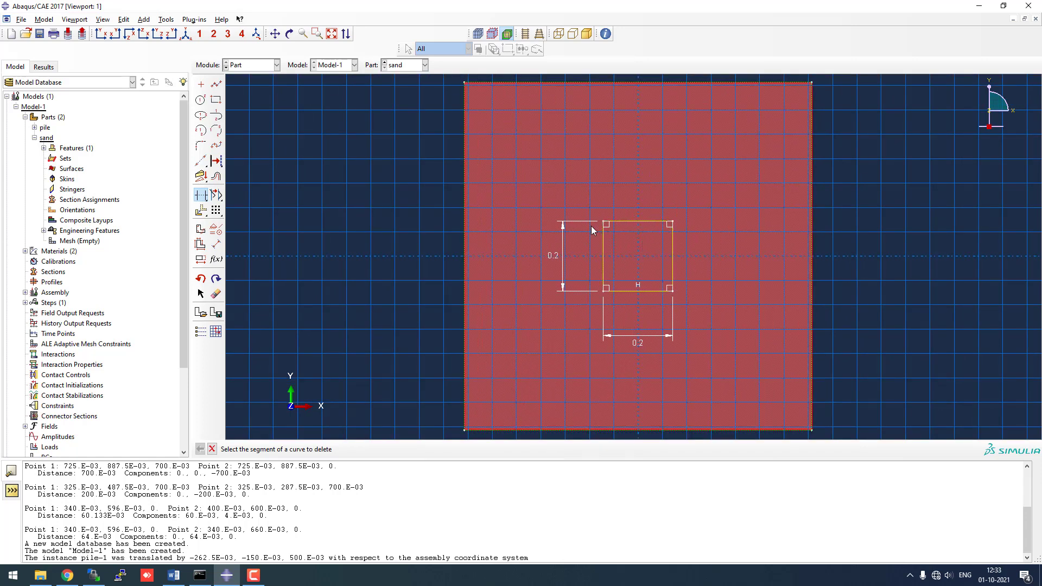
pyautogui.click(215, 100)
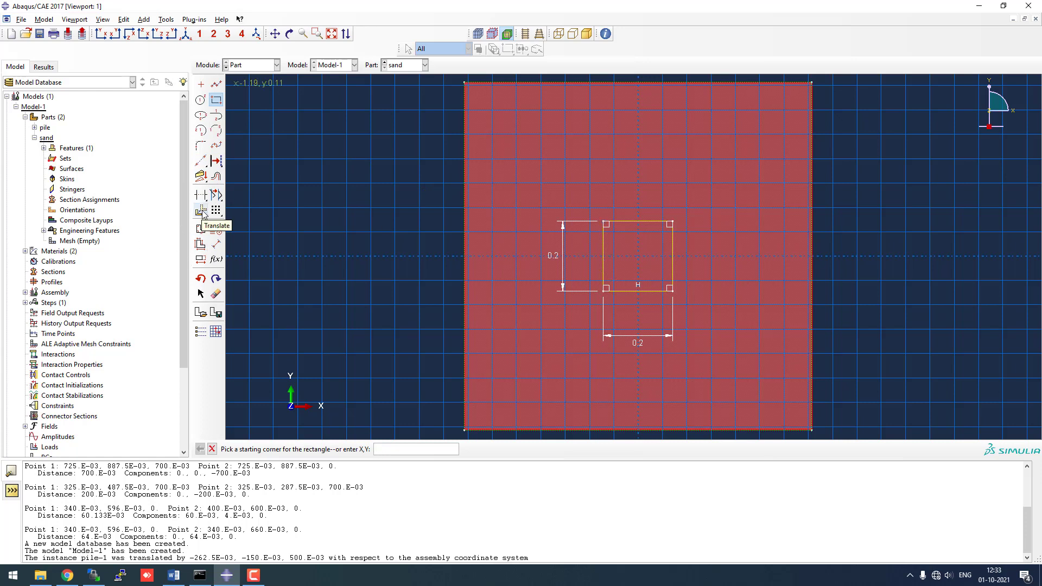
pyautogui.click(216, 176)
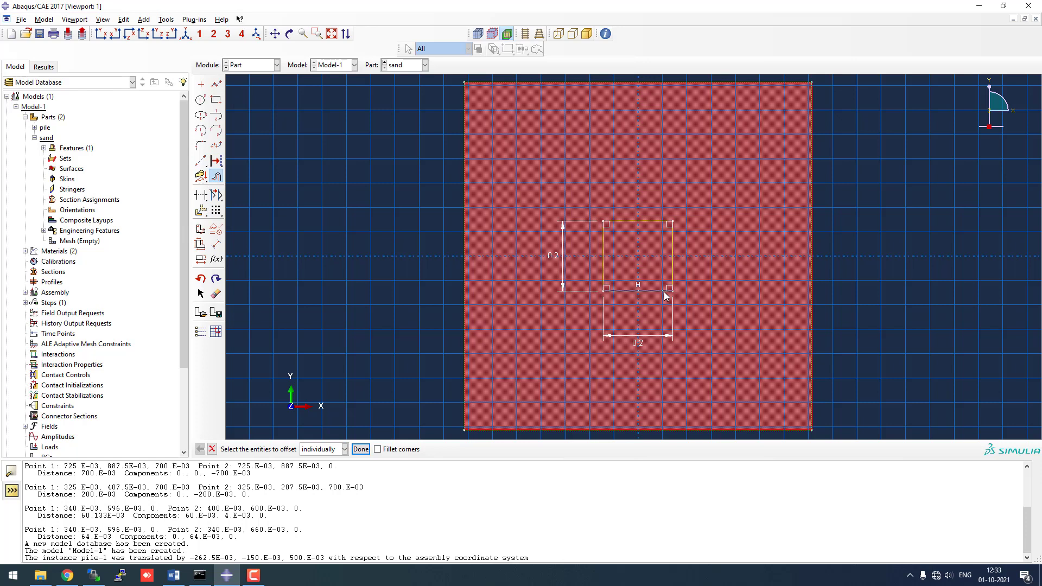
pyautogui.click(595, 278)
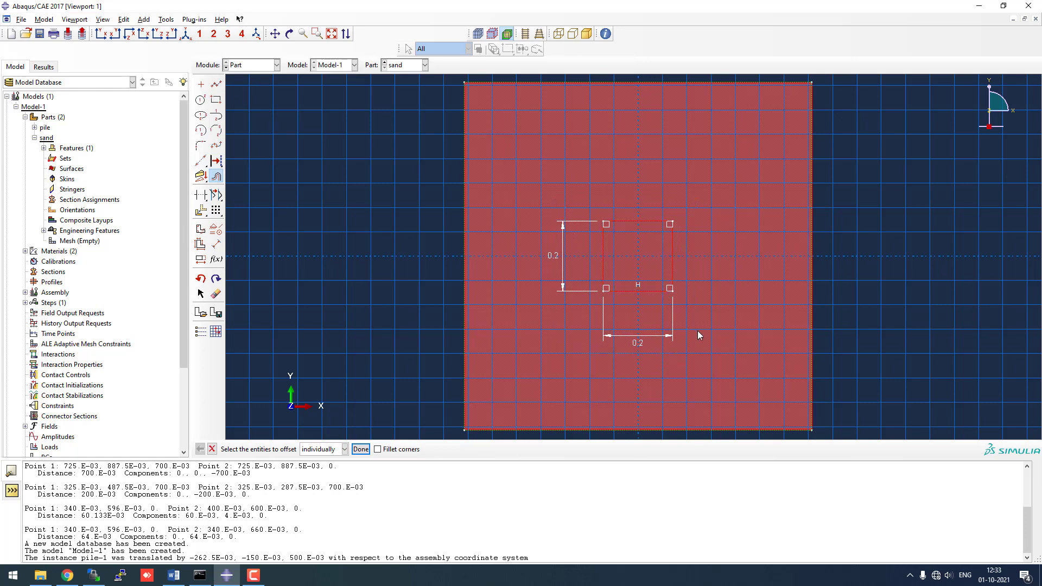
pyautogui.click(361, 449)
pyautogui.click(290, 451)
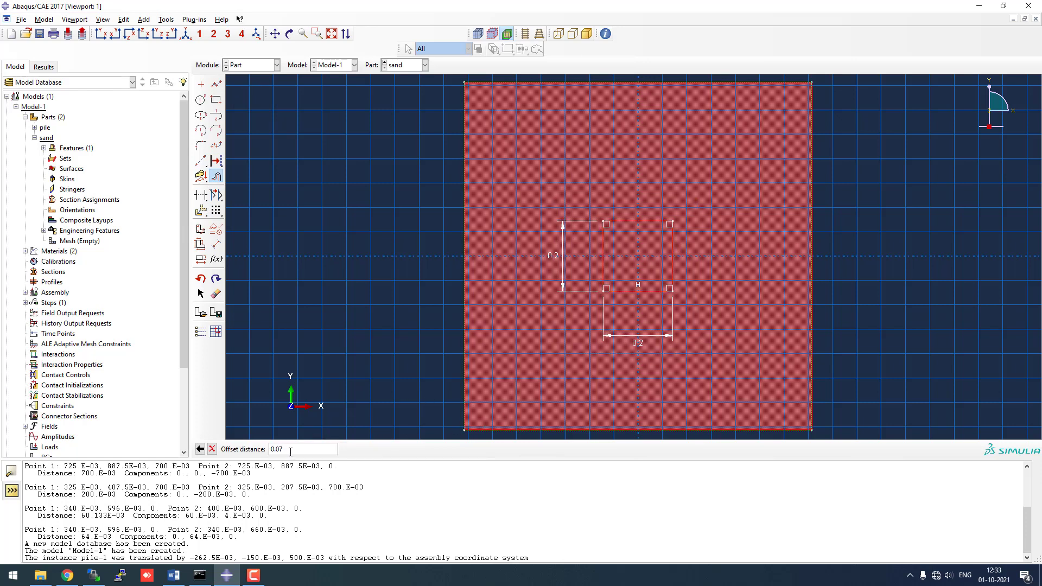
pyautogui.press('BackSpace')
pyautogui.write('6')
pyautogui.press('Return')
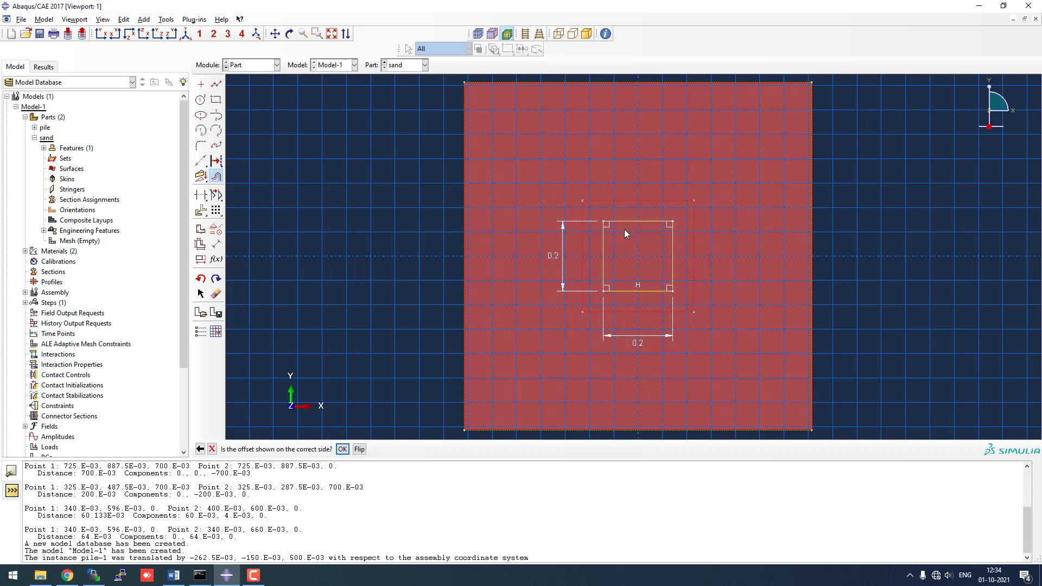
pyautogui.click(343, 449)
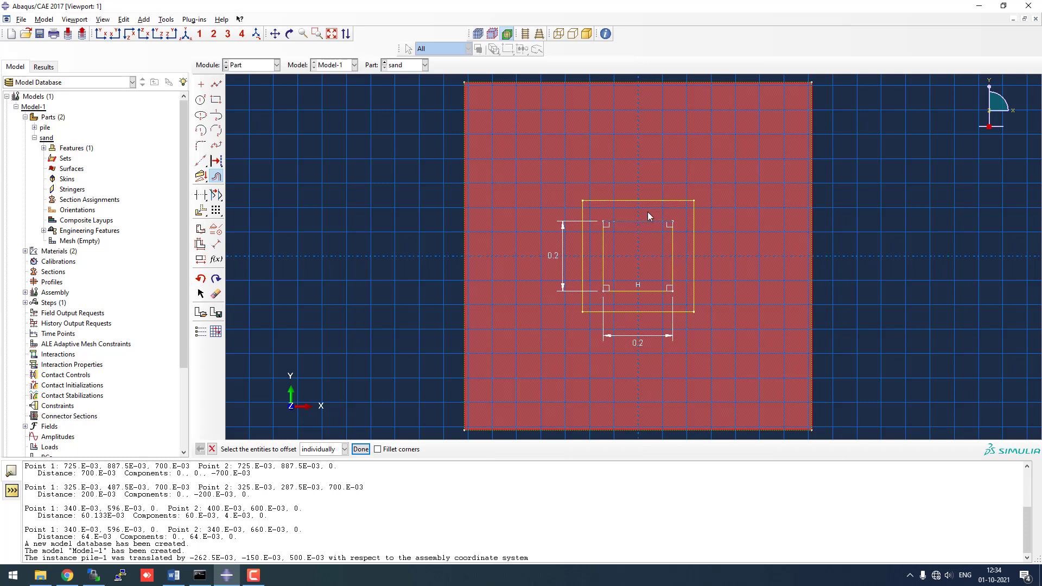
pyautogui.click(366, 451)
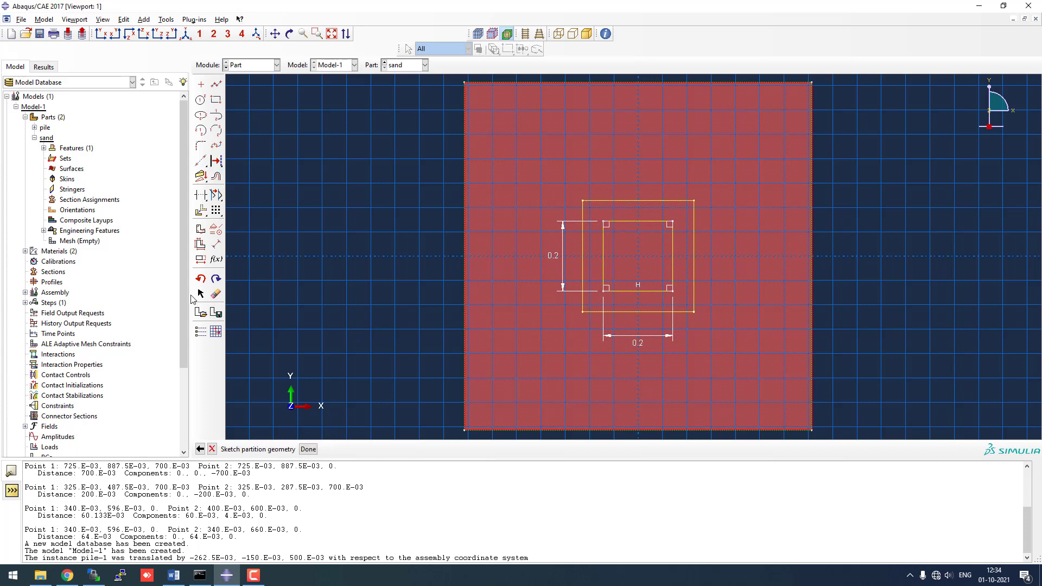
pyautogui.click(306, 448)
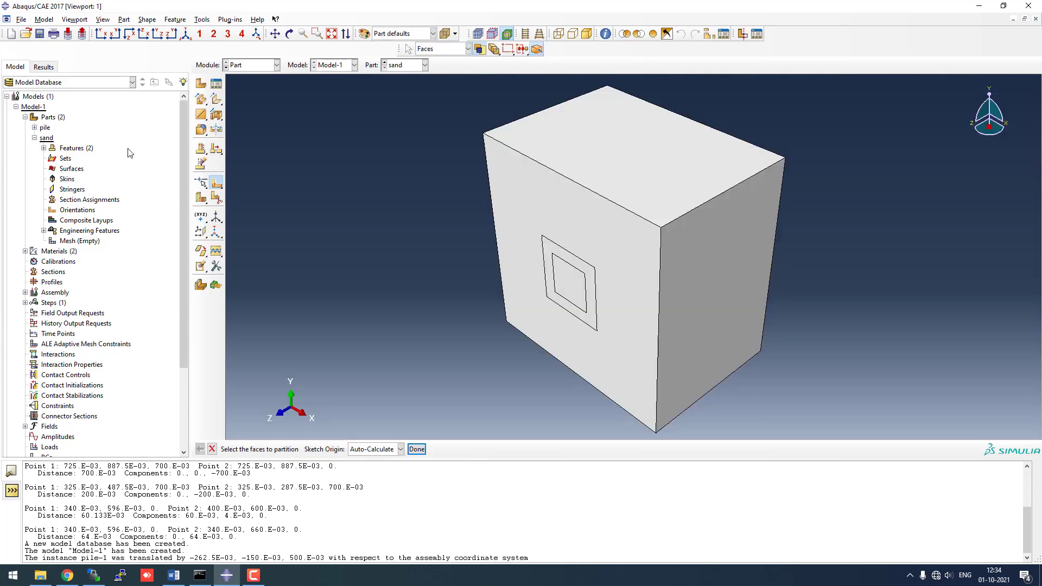
# - In the Mesh module, partition the sand cell by sweeping the inner square's edges along the block's depth edge
pyautogui.click(255, 65)
pyautogui.click(254, 140)
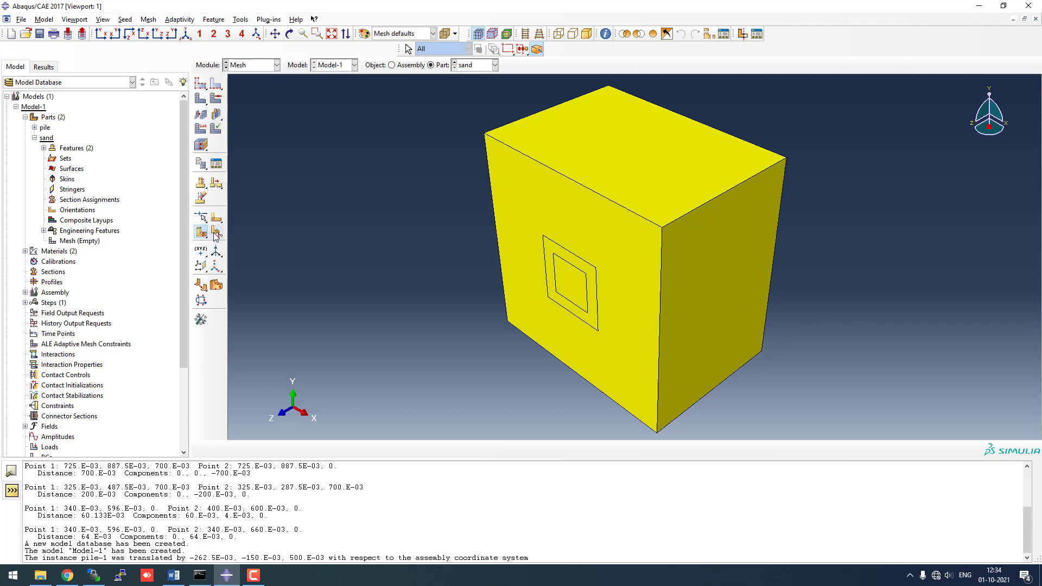
pyautogui.moveTo(248, 233); pyautogui.dragTo(261, 231)
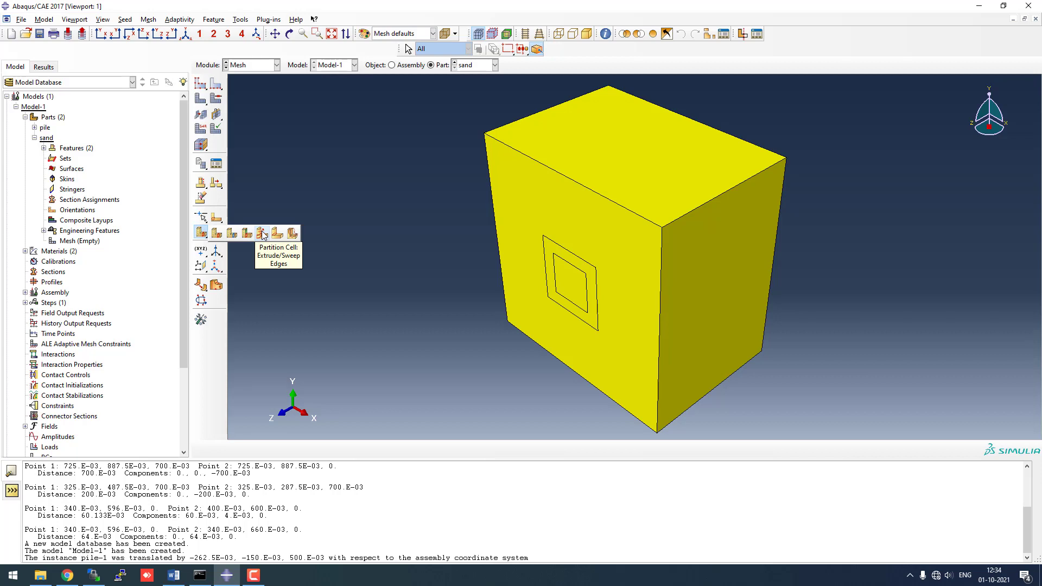
pyautogui.click(263, 233)
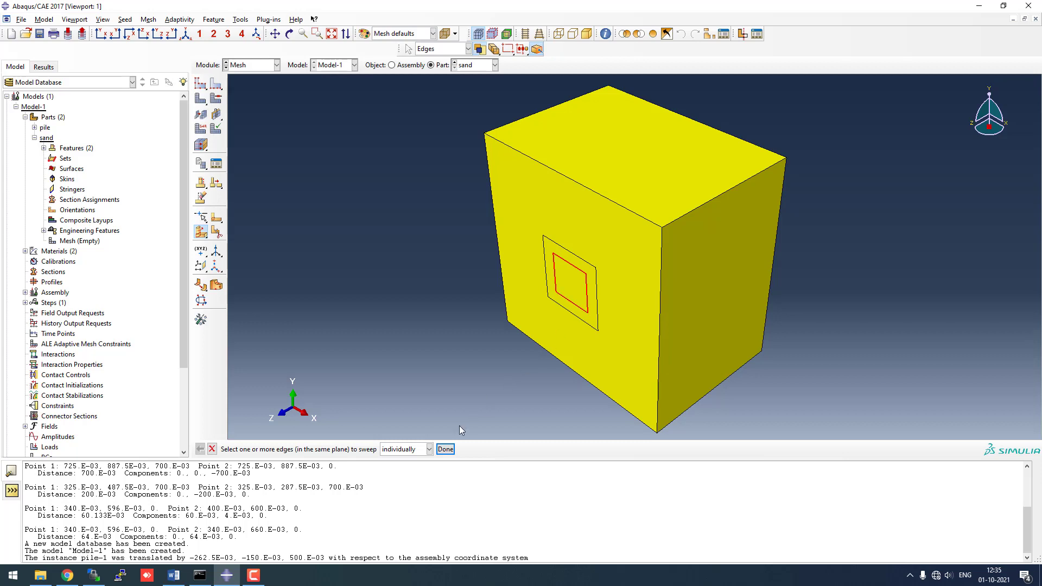
pyautogui.click(446, 450)
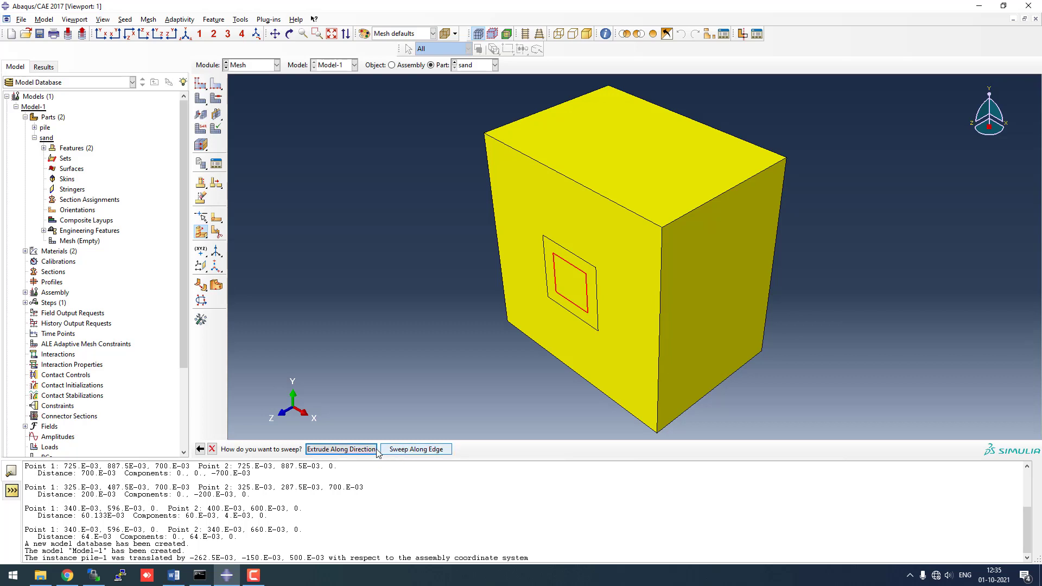
pyautogui.click(413, 451)
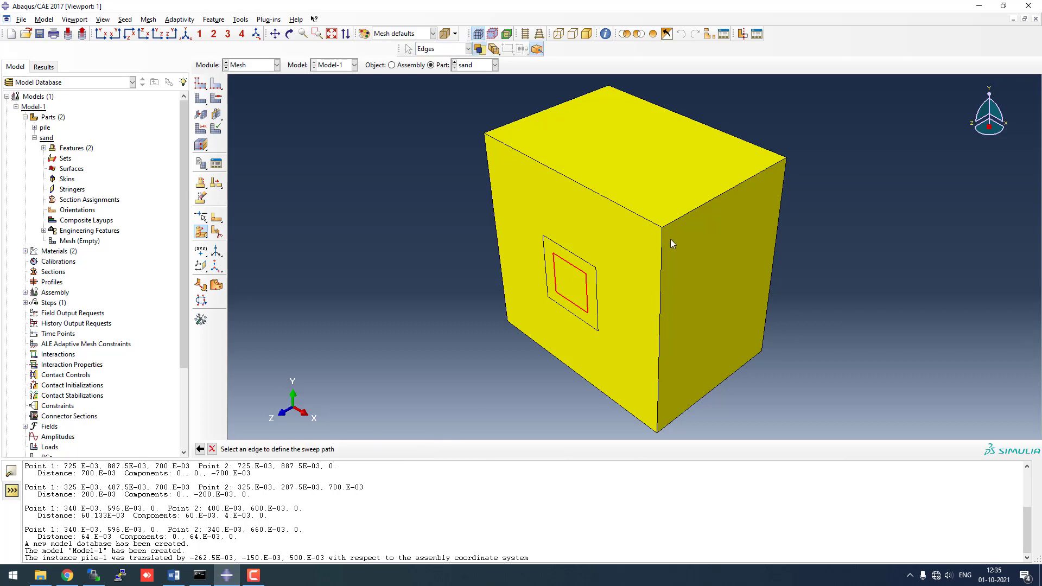
pyautogui.click(700, 206)
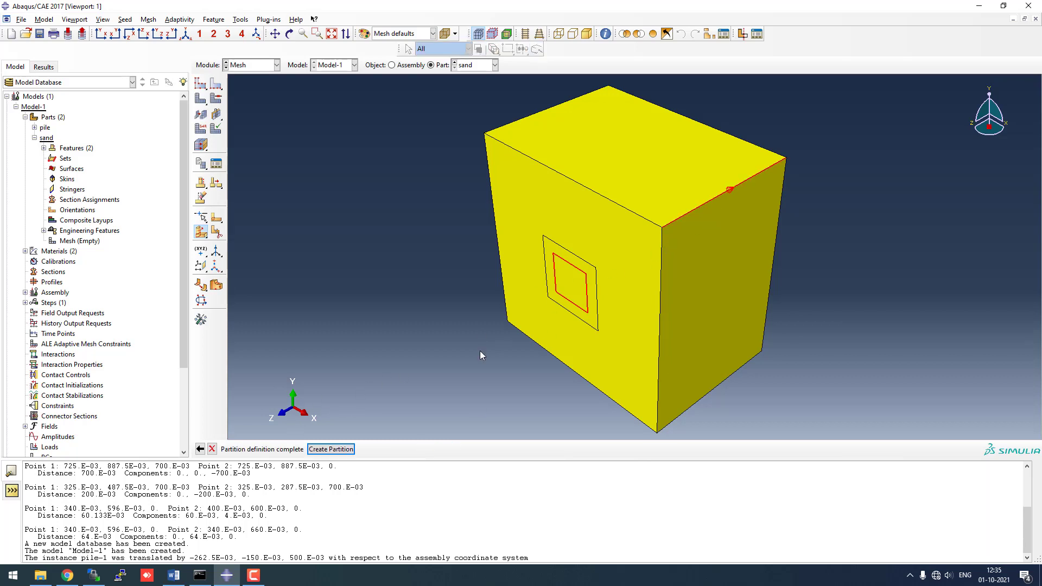
pyautogui.click(342, 450)
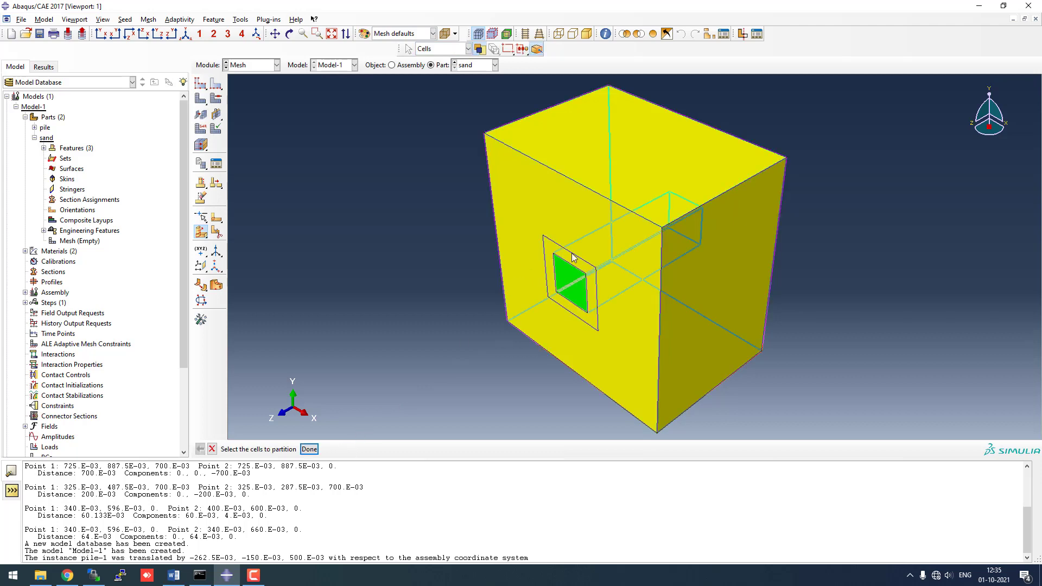
# - Partition the surrounding sand cell by sweeping the outer square's edges along the block's depth edge
pyautogui.click(551, 213)
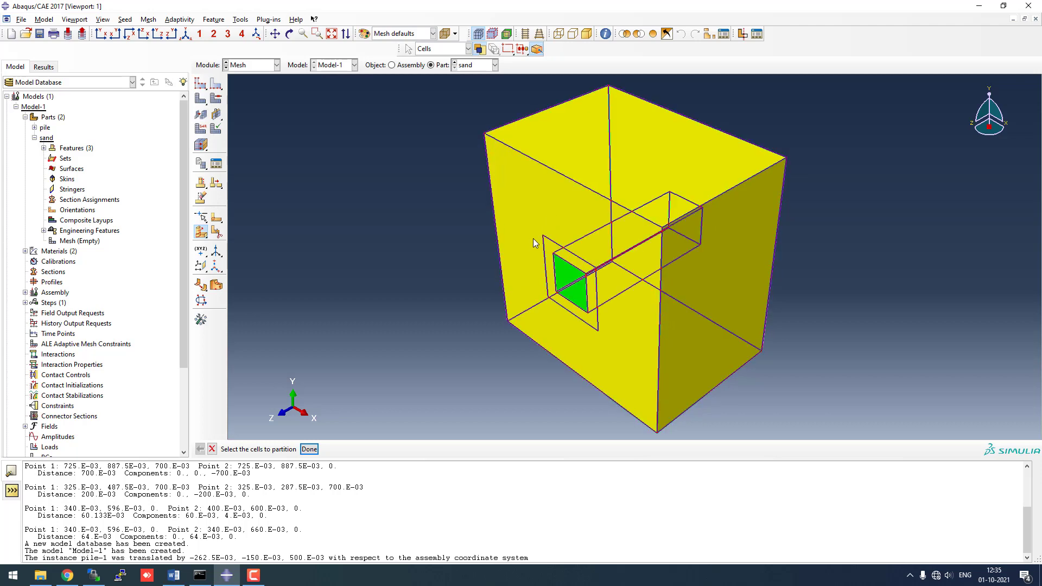
pyautogui.click(310, 450)
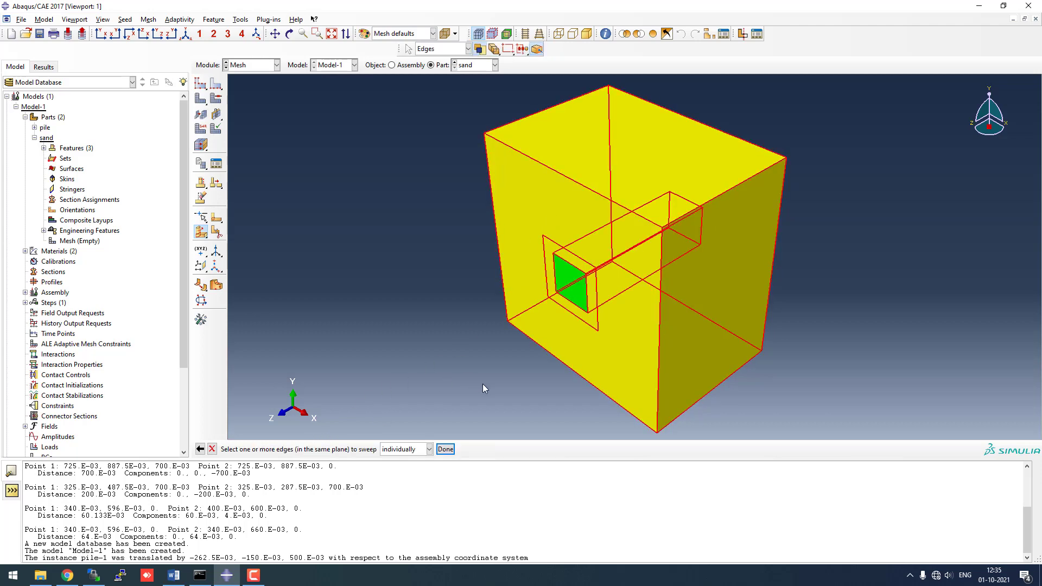
pyautogui.click(544, 253)
pyautogui.keyDown('shift'); pyautogui.click(551, 241); pyautogui.keyUp('shift')
pyautogui.keyDown('shift'); pyautogui.click(595, 294); pyautogui.keyUp('shift')
pyautogui.click(446, 450)
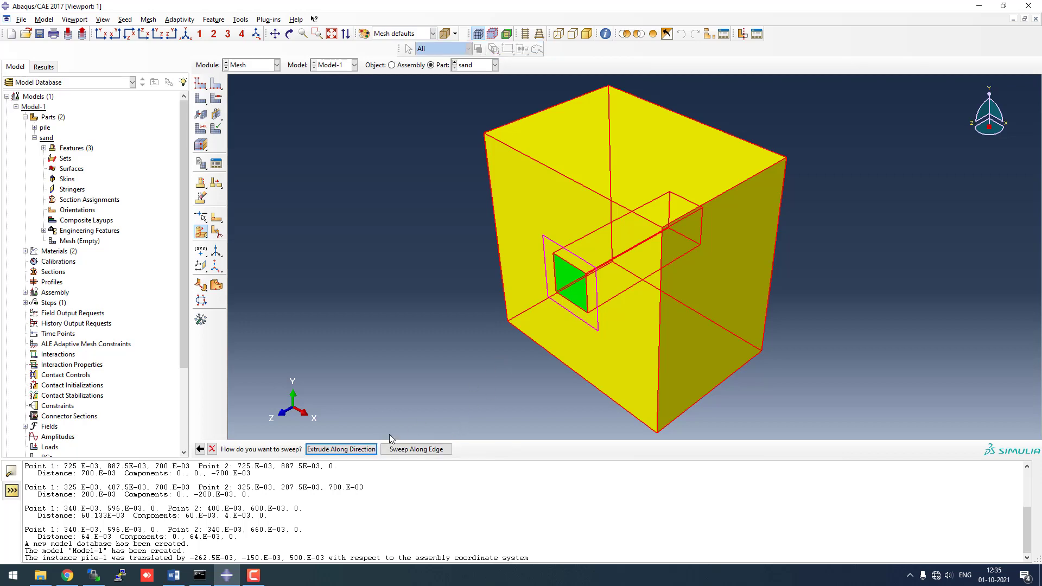
pyautogui.click(411, 450)
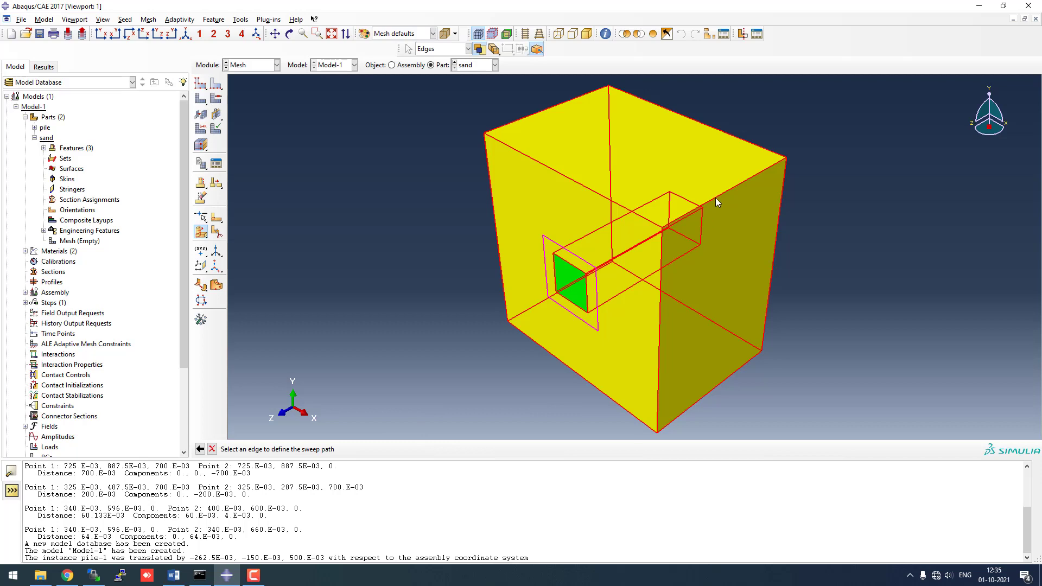
pyautogui.click(715, 198)
pyautogui.click(339, 448)
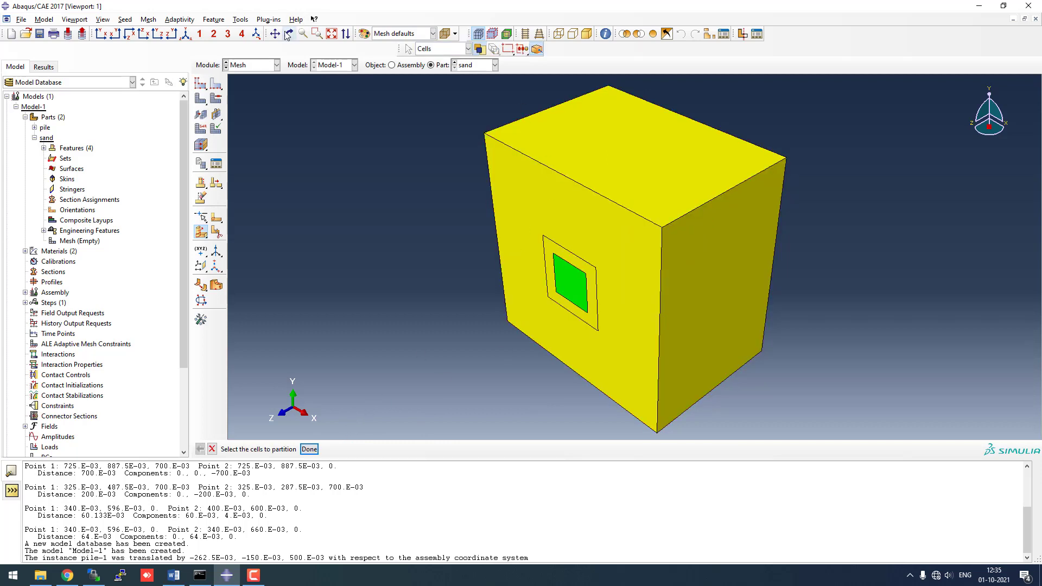
pyautogui.moveTo(652, 200); pyautogui.dragTo(521, 335)
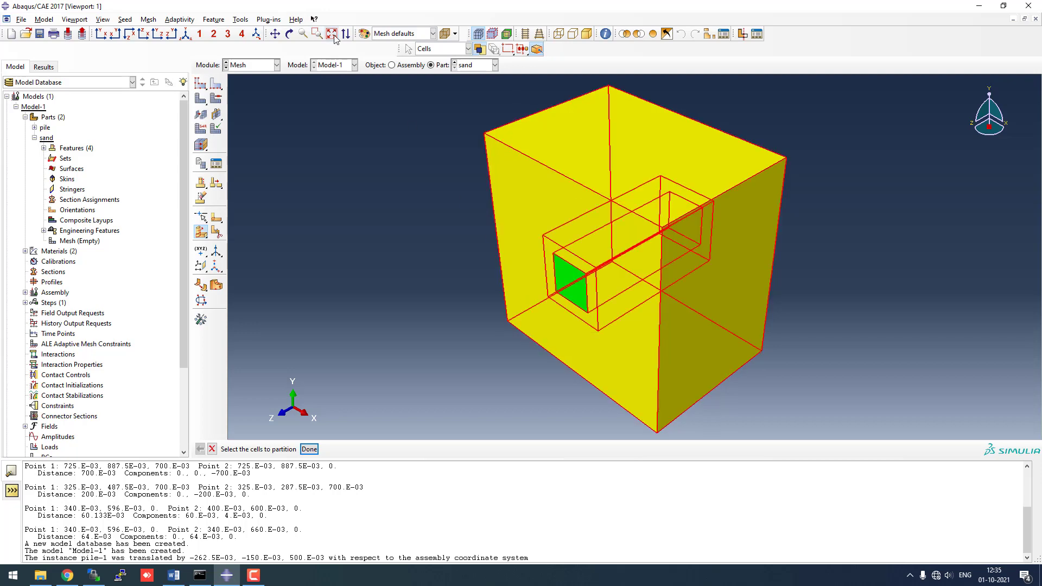
pyautogui.click(289, 34)
pyautogui.moveTo(685, 163); pyautogui.dragTo(756, 187)
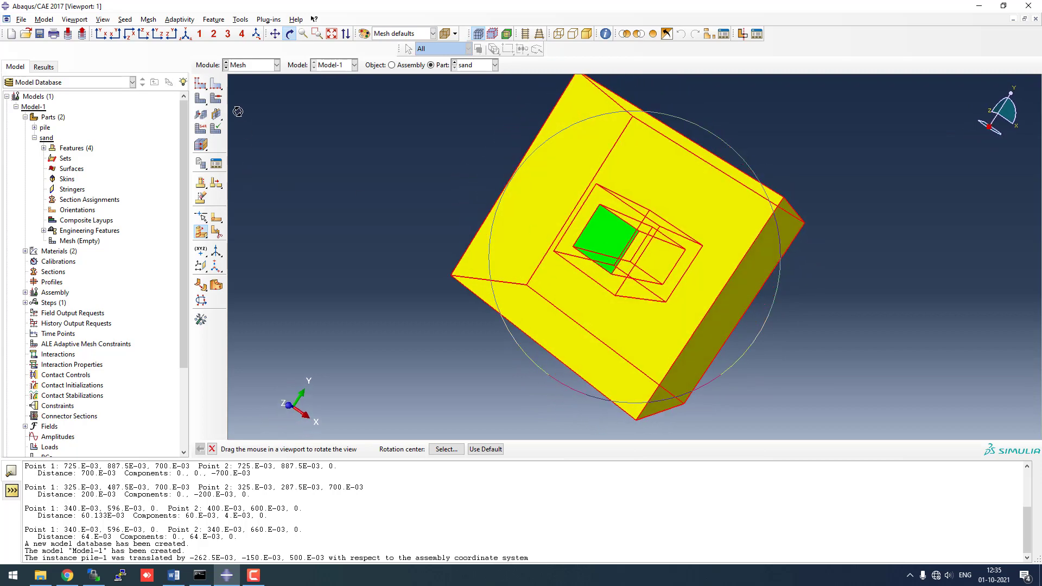
pyautogui.click(211, 449)
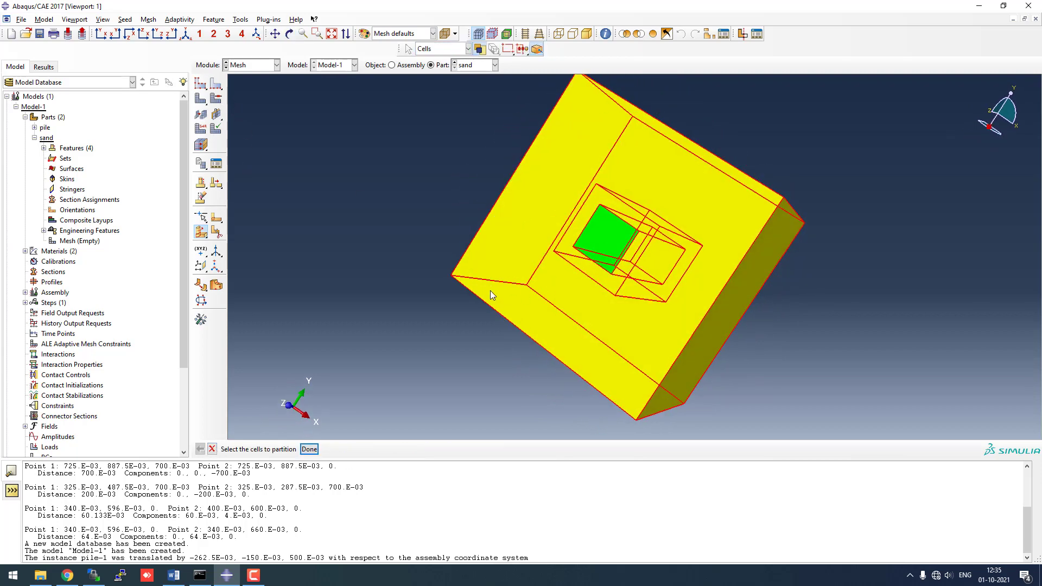
pyautogui.click(212, 449)
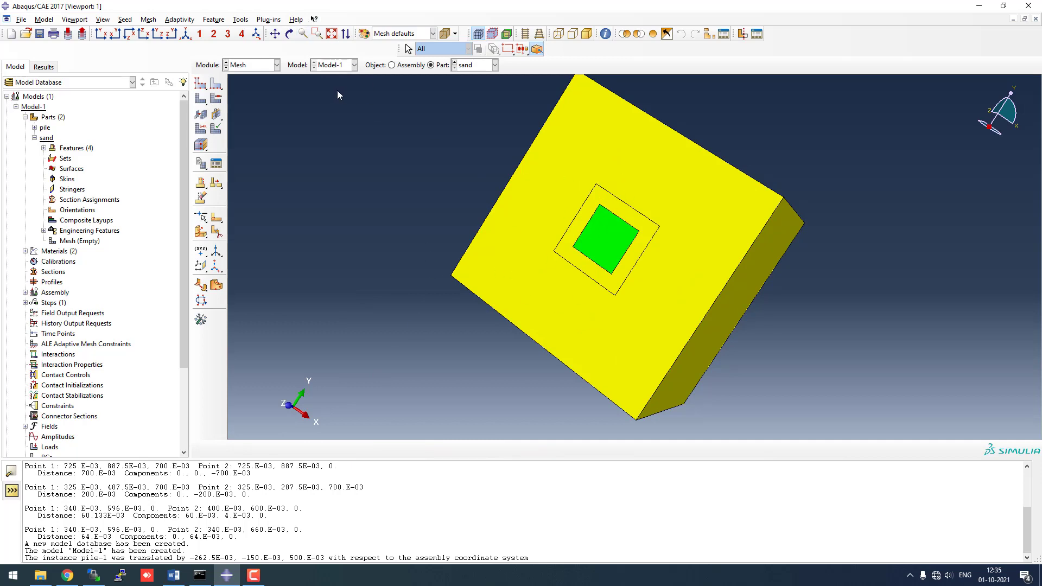
# - In the Assembly module, translate the pile instance from the sand block's lower corner to the nearest lower corner of the outer partition square
pyautogui.click(276, 65)
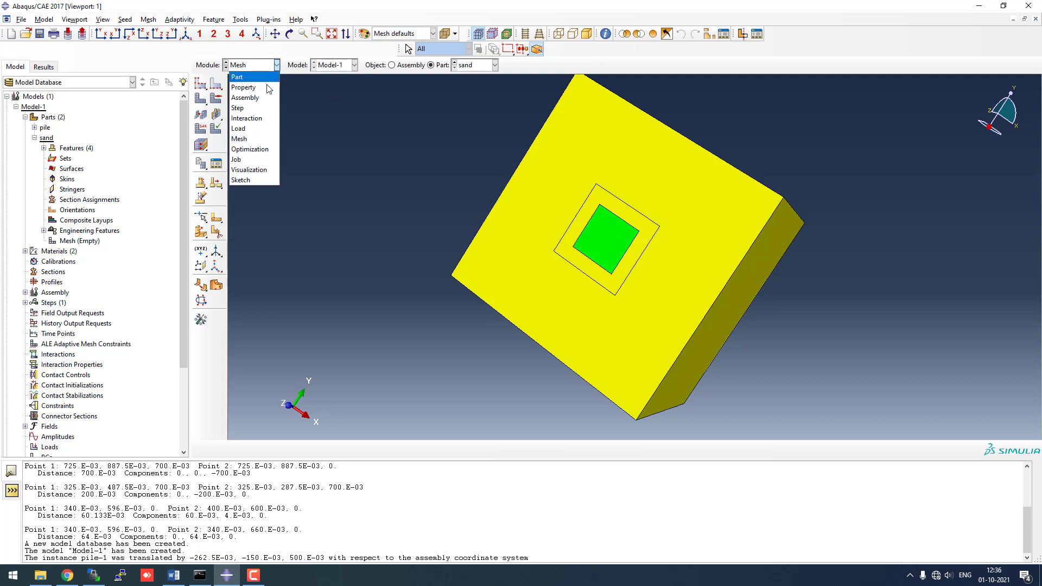
pyautogui.click(262, 96)
pyautogui.scroll(5, 470, 333)
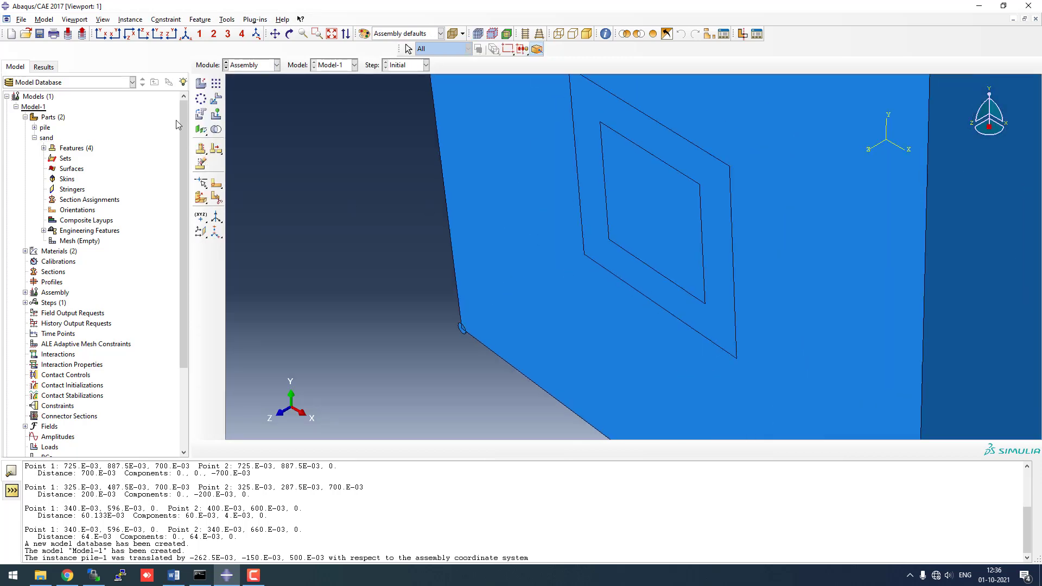
pyautogui.click(216, 99)
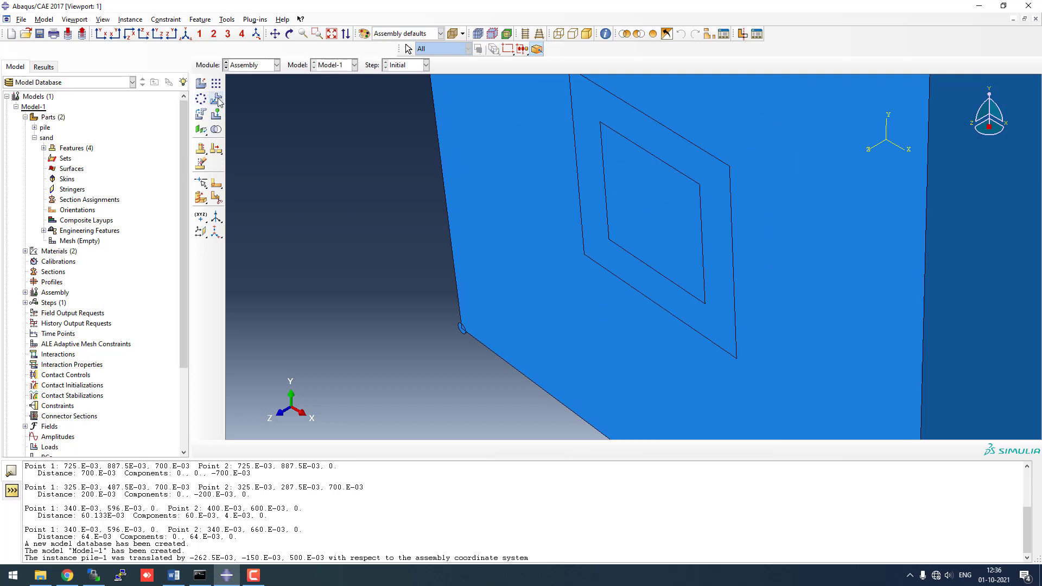
pyautogui.click(461, 331)
pyautogui.middleClick(471, 354)
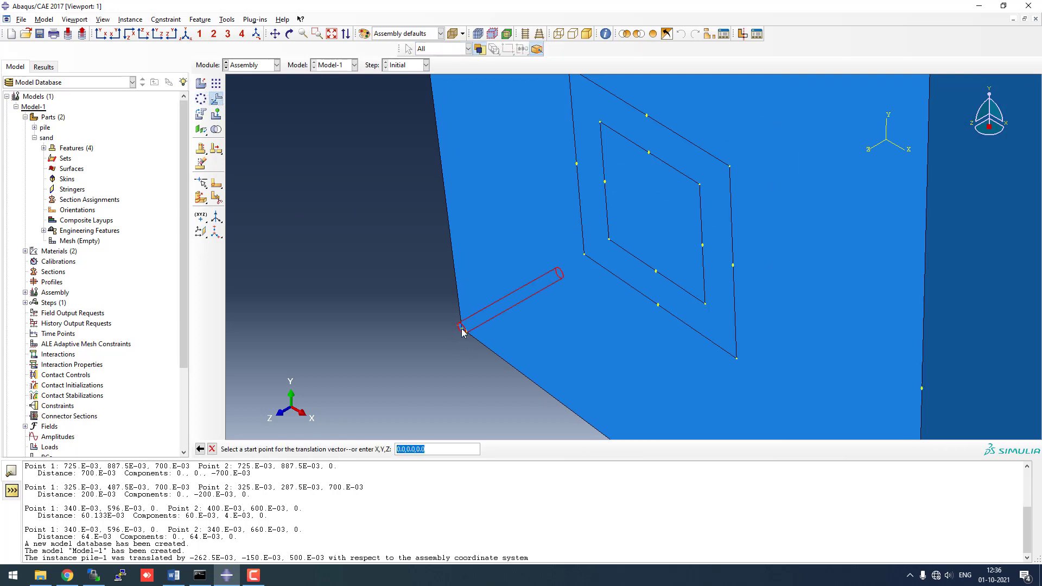
pyautogui.click(461, 330)
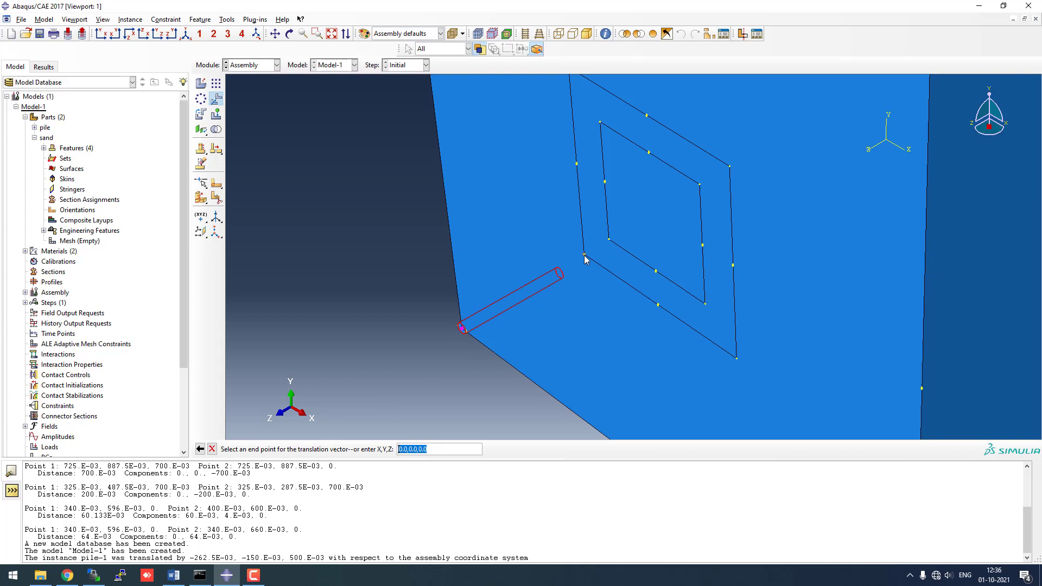
pyautogui.click(584, 255)
pyautogui.click(288, 449)
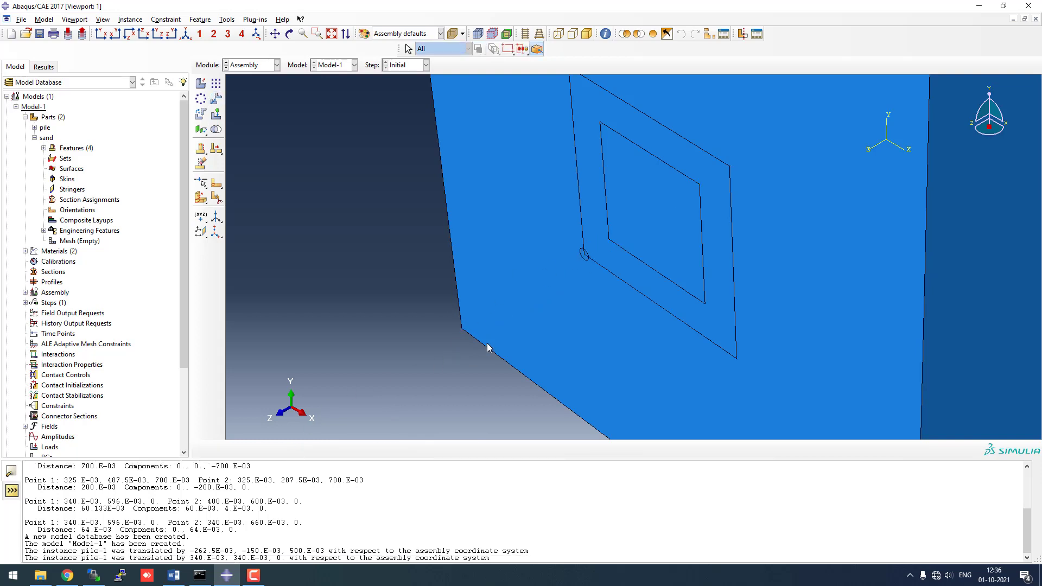
# - Start a linear pattern of the pile instance located at the outer square's lower corner
pyautogui.click(215, 83)
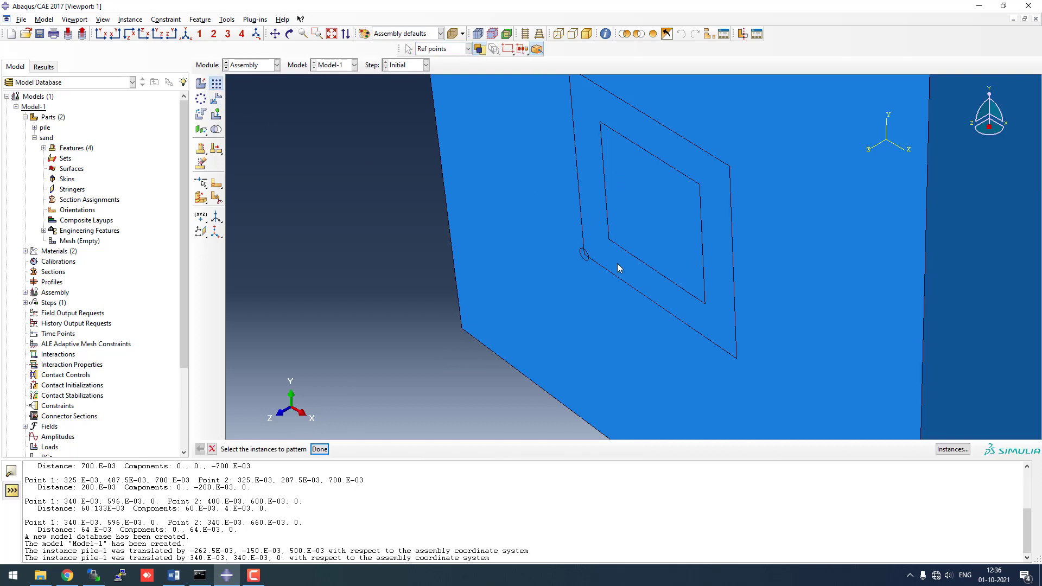
pyautogui.click(588, 260)
pyautogui.click(732, 164)
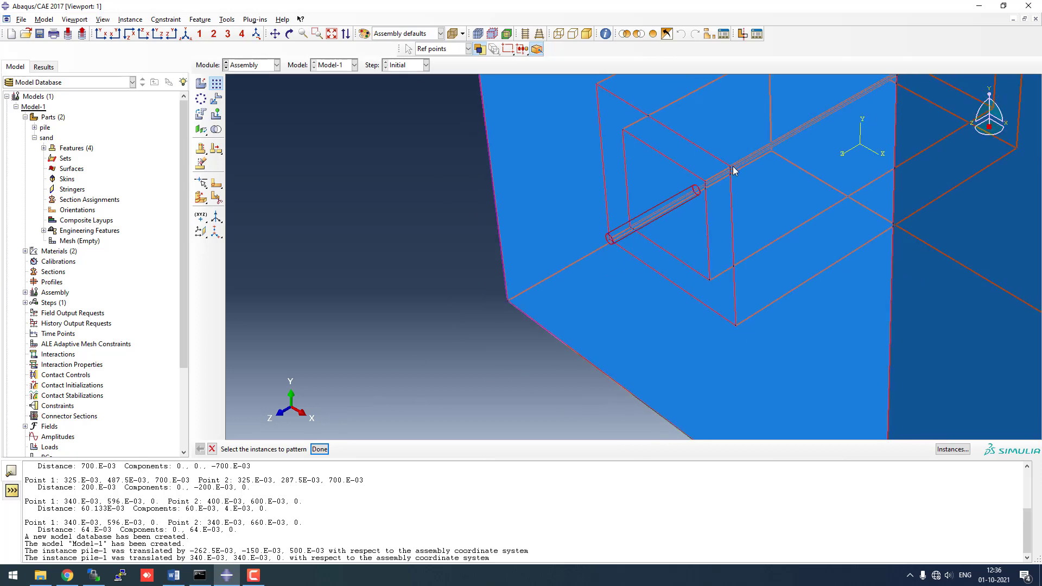
pyautogui.scroll(5, 599, 90)
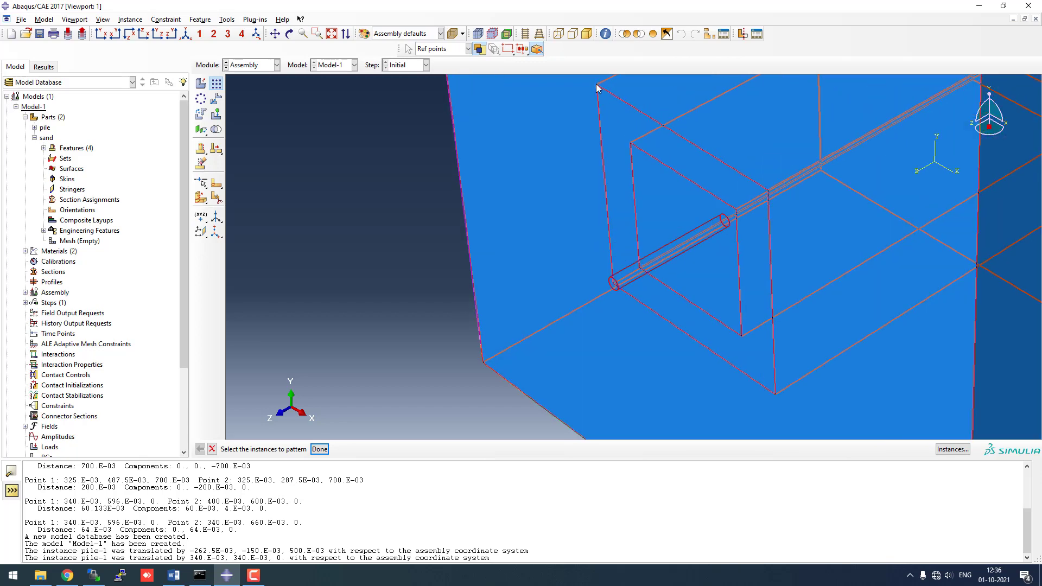
pyautogui.scroll(-1, 600, 90)
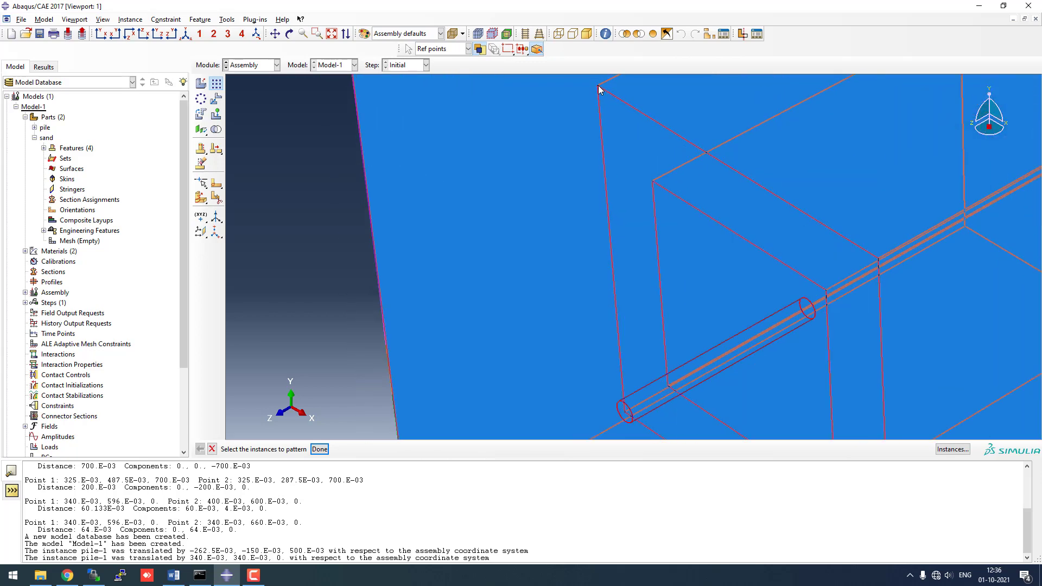
pyautogui.keyDown('ctrl'); pyautogui.click(600, 90); pyautogui.keyUp('ctrl')
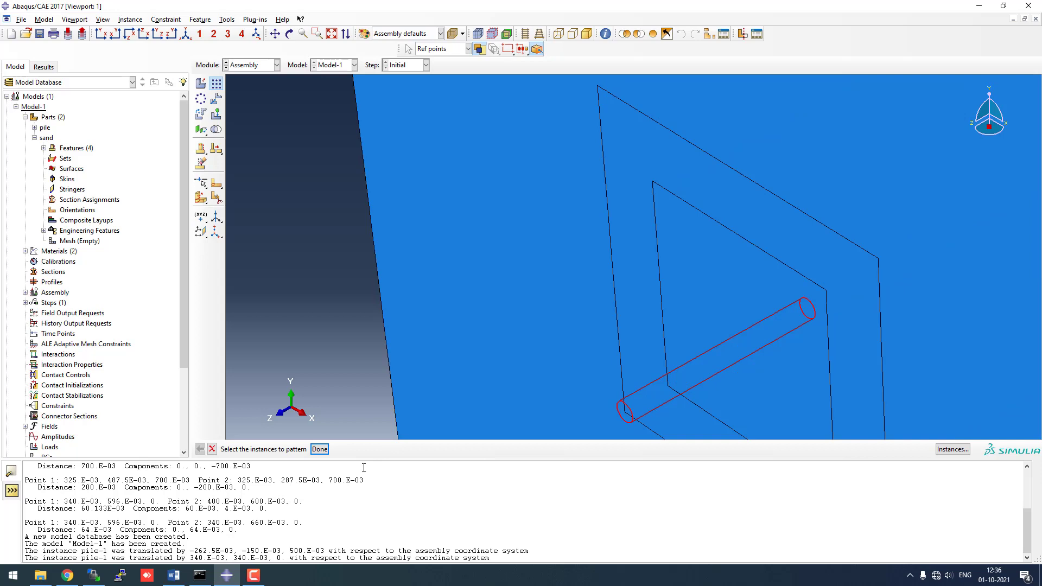
pyautogui.click(319, 449)
# - Set the linear pattern offsets to 0.06 in both directions and the number in direction 1 to 6
pyautogui.click(62, 103)
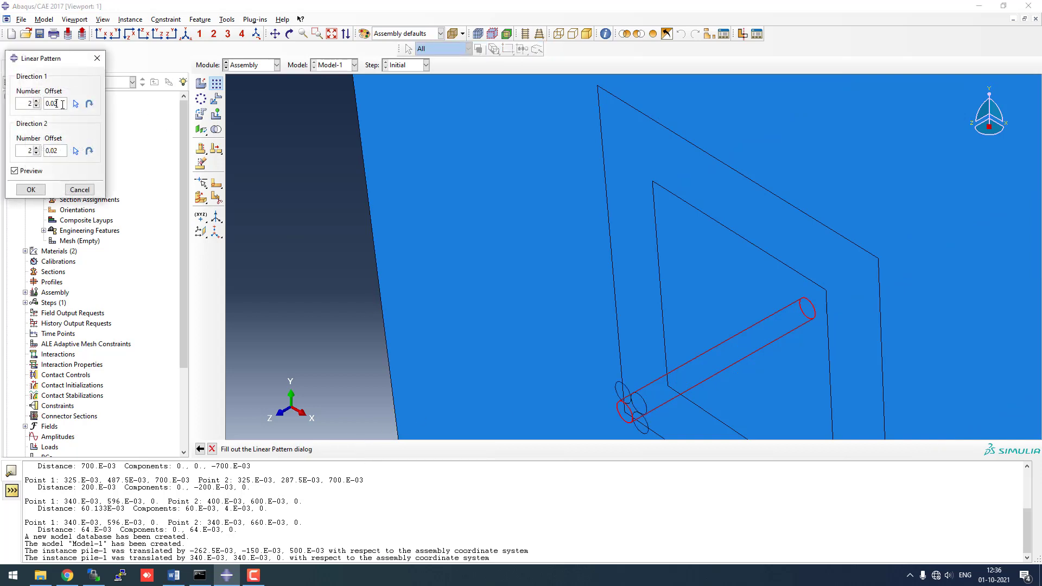
pyautogui.write('66')
pyautogui.click(37, 101)
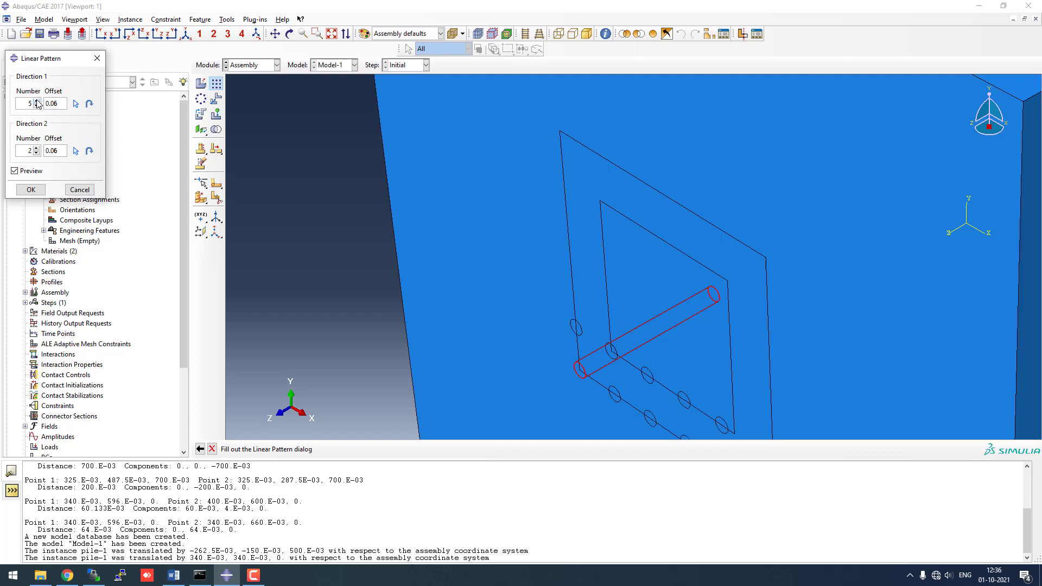
pyautogui.scroll(-2, 394, 144)
pyautogui.scroll(4, 397, 144)
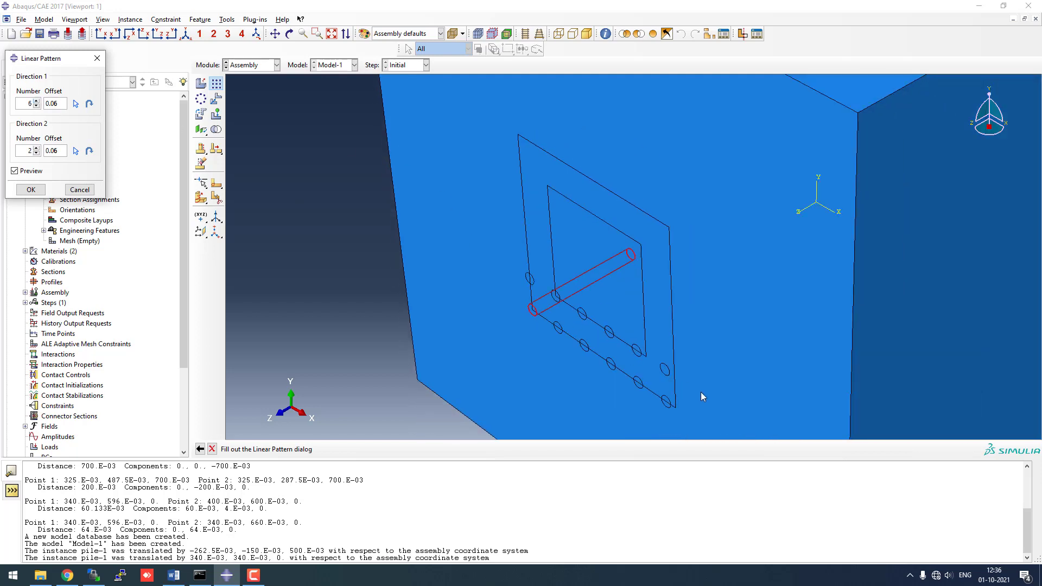
pyautogui.scroll(-1, 693, 423)
pyautogui.scroll(-5, 665, 412)
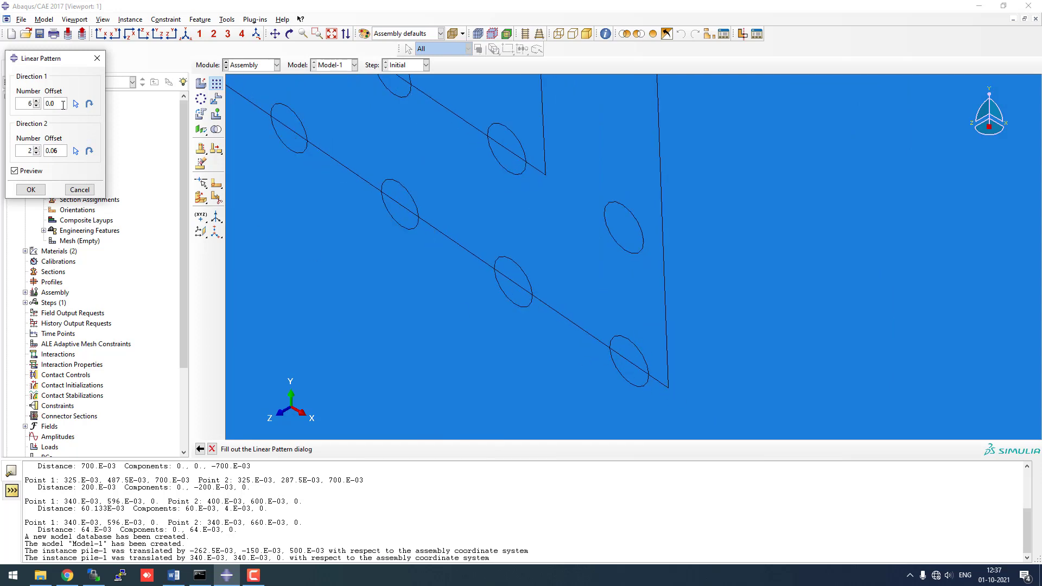
# - Adjust the direction 1 offset to 0.064 and check the last pile's alignment with the outer square's corner
pyautogui.write('7')
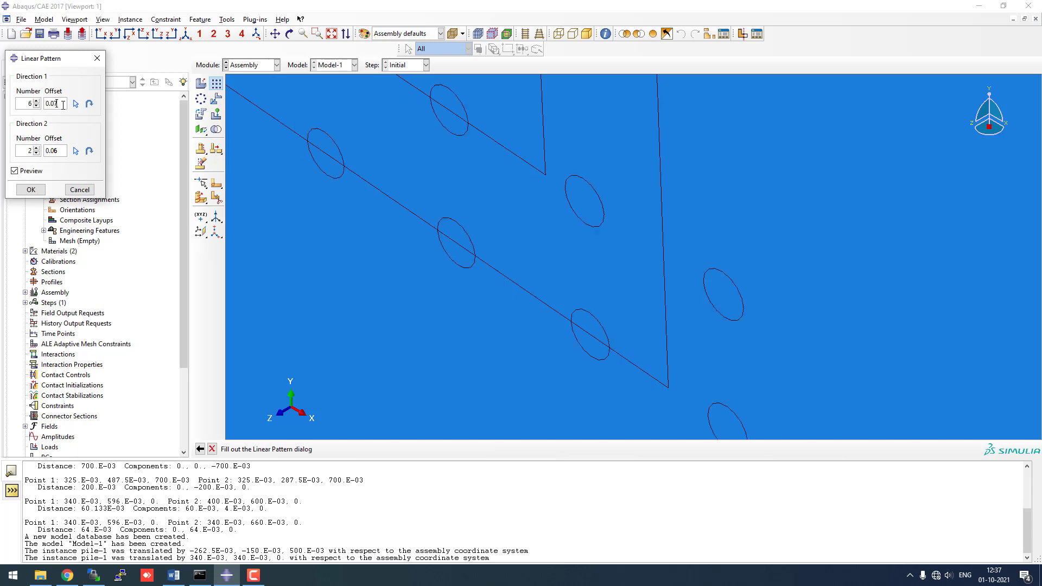
pyautogui.write('65')
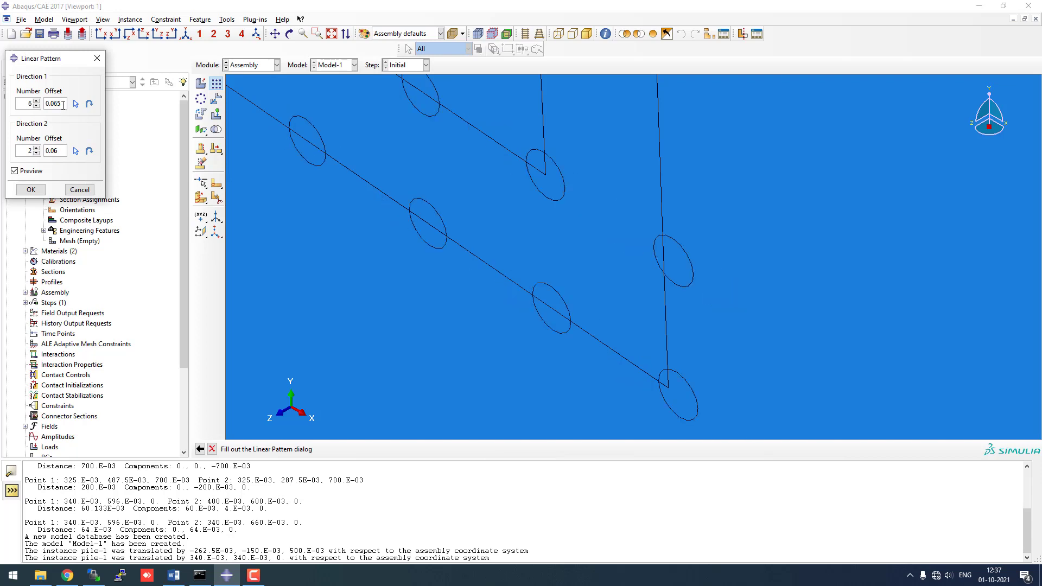
pyautogui.press('BackSpace')
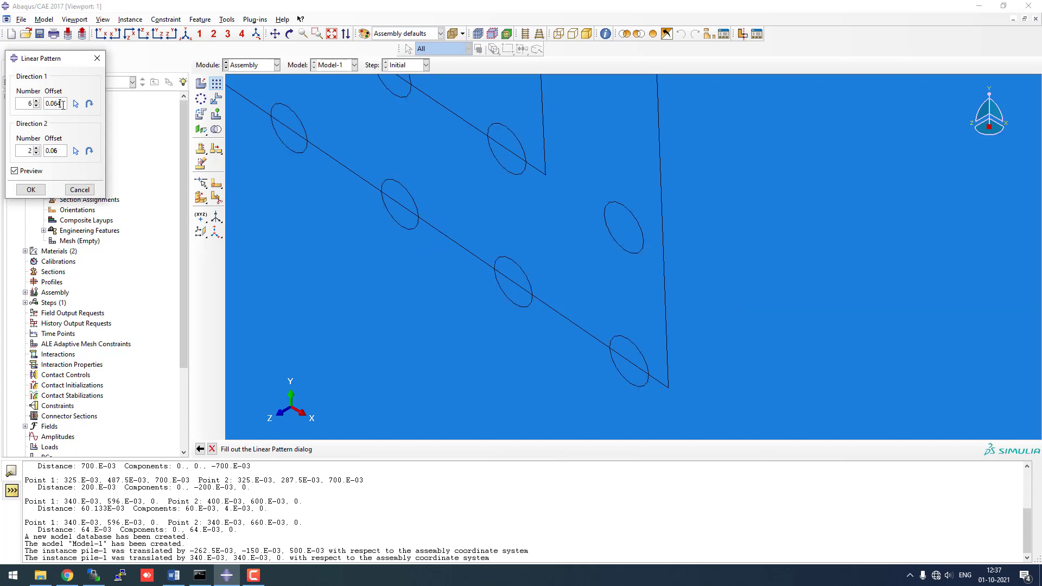
pyautogui.scroll(8, 651, 385)
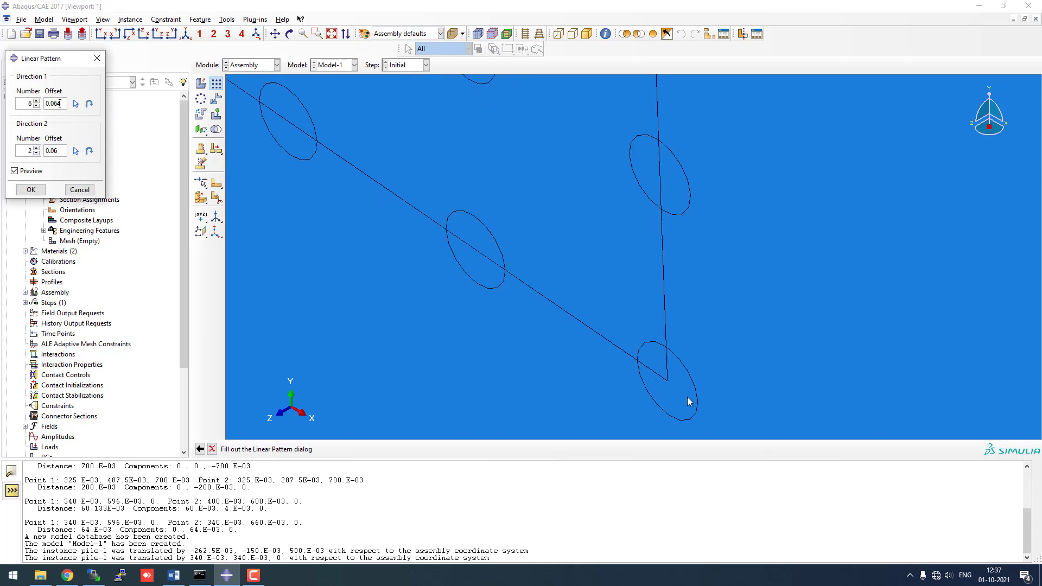
pyautogui.scroll(-5, 653, 384)
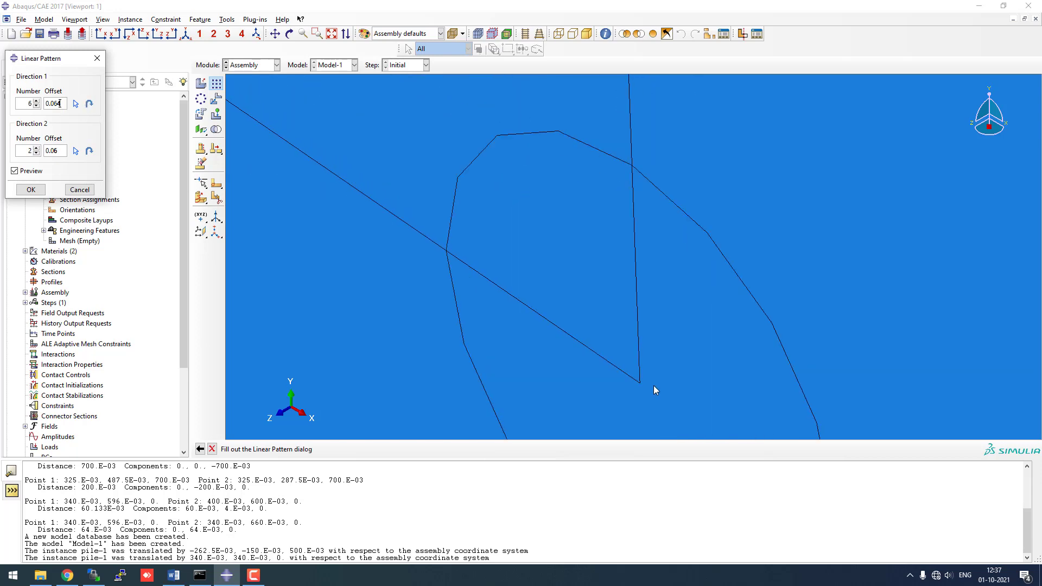
pyautogui.scroll(-6, 654, 385)
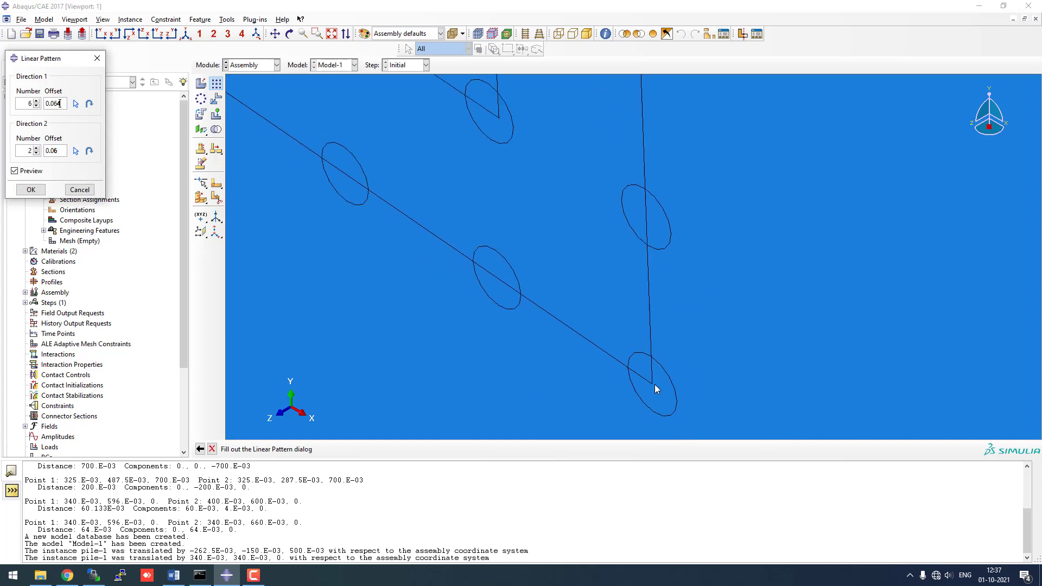
pyautogui.scroll(-1, 655, 389)
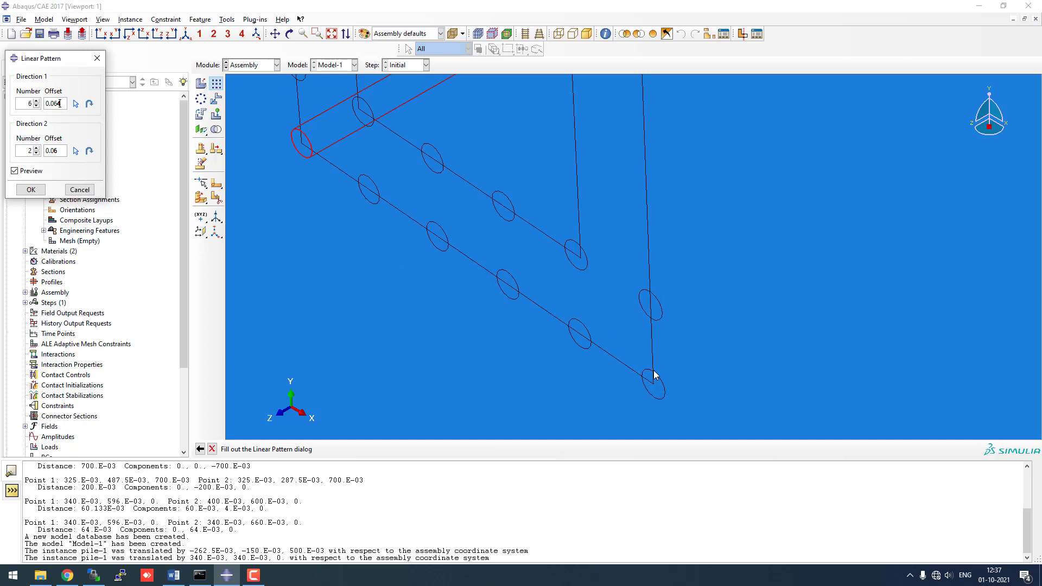
pyautogui.scroll(-5, 532, 328)
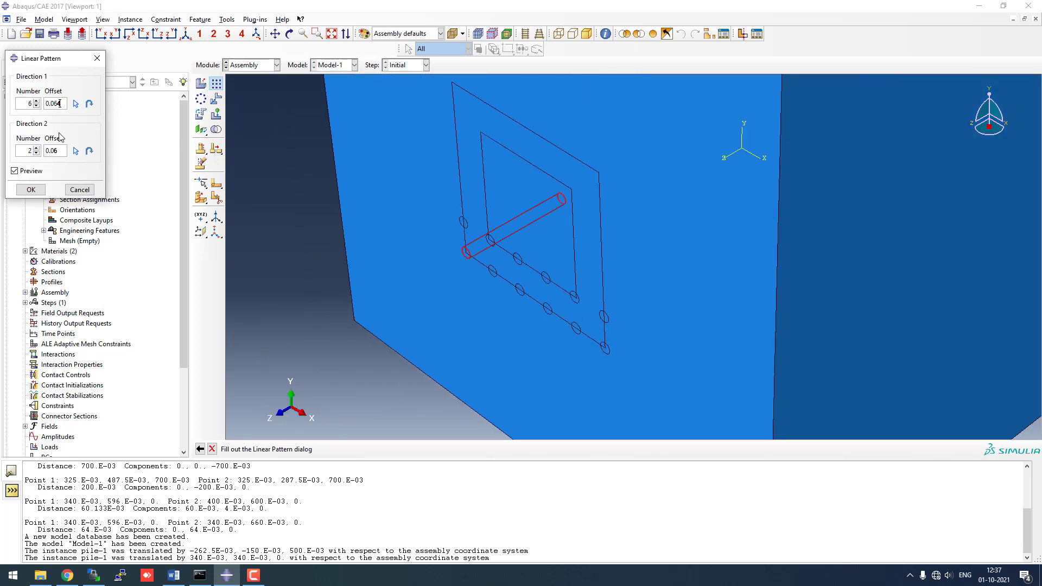
# - Set direction 2 to 6 instances with a 0.064 offset and create the pile pattern
pyautogui.write('4')
pyautogui.click(37, 149)
pyautogui.click(36, 148)
pyautogui.click(36, 149)
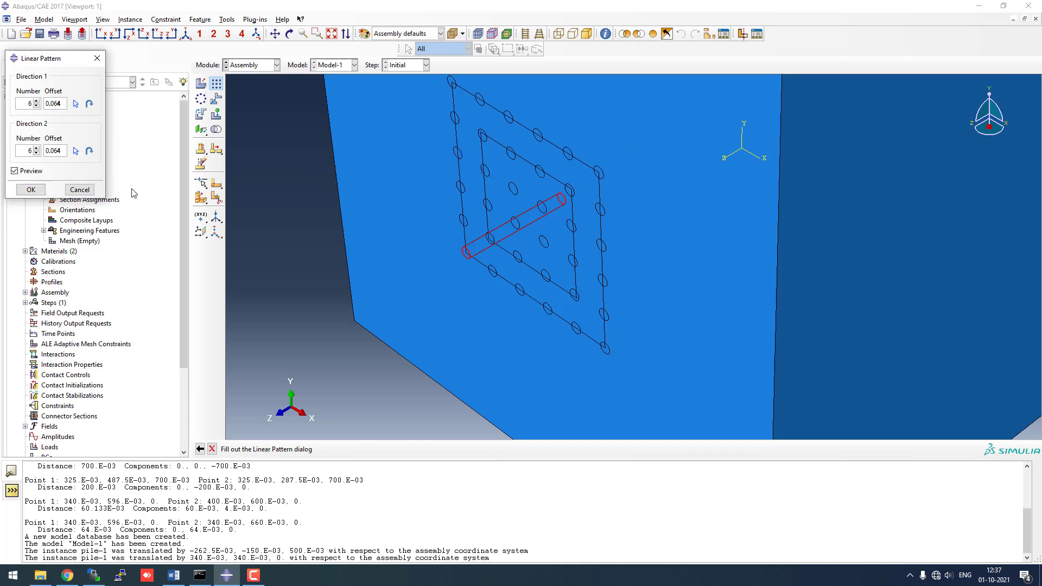
pyautogui.click(31, 190)
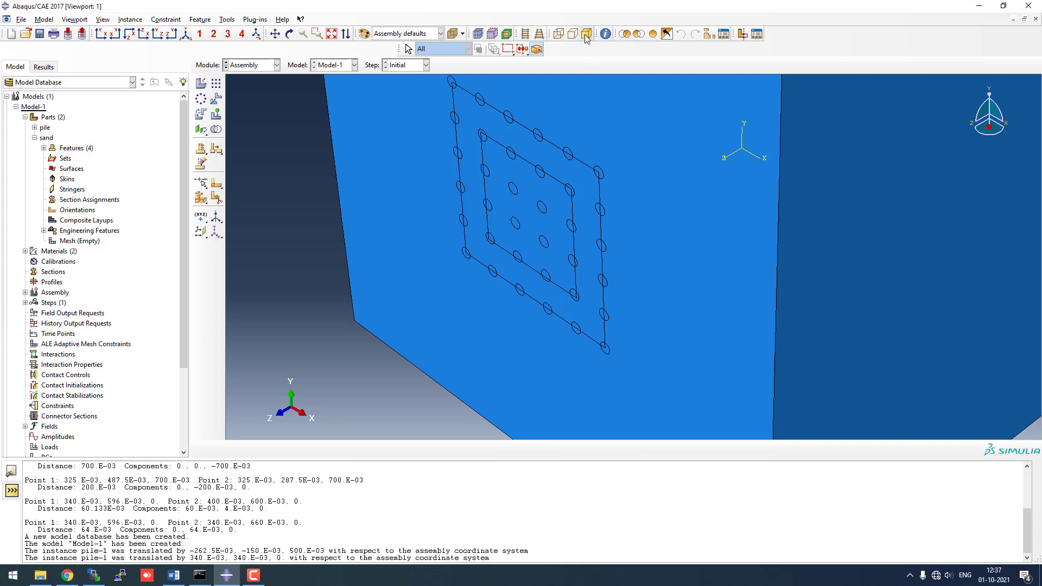
# - Remove the whole sand instance from the display so only the piles are shown
pyautogui.click(639, 35)
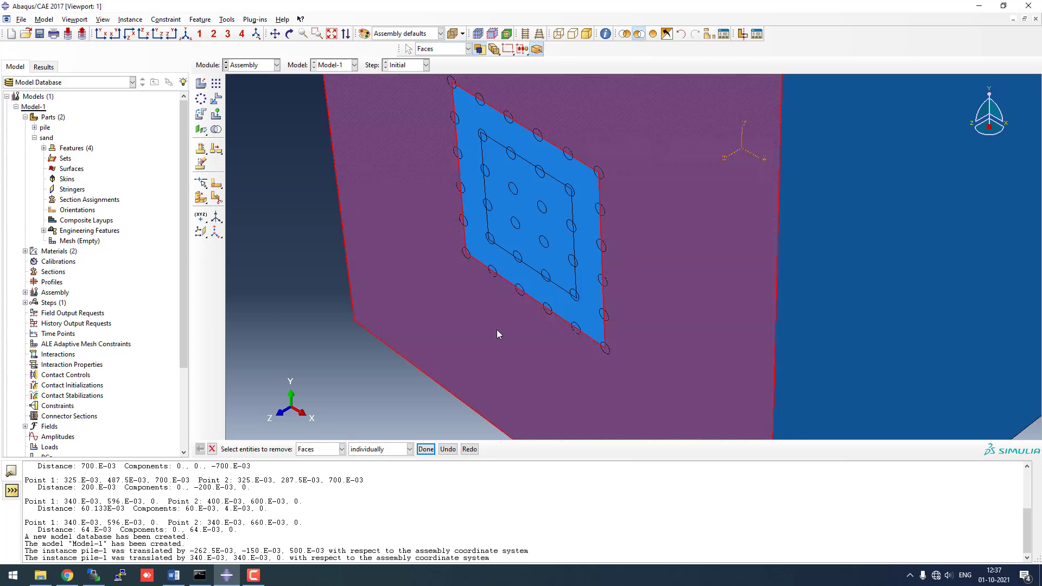
pyautogui.click(454, 370)
pyautogui.click(341, 448)
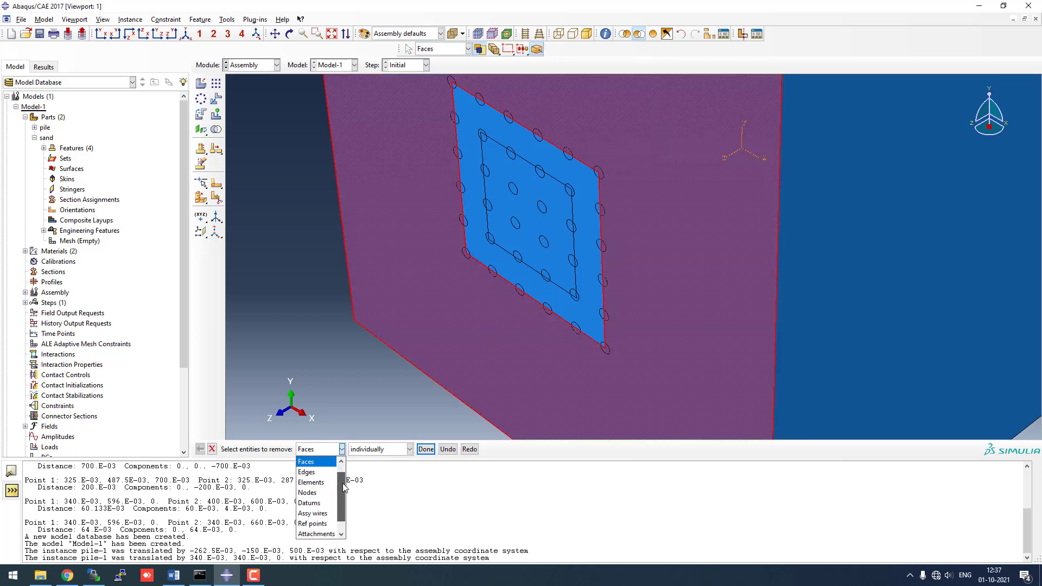
pyautogui.click(331, 532)
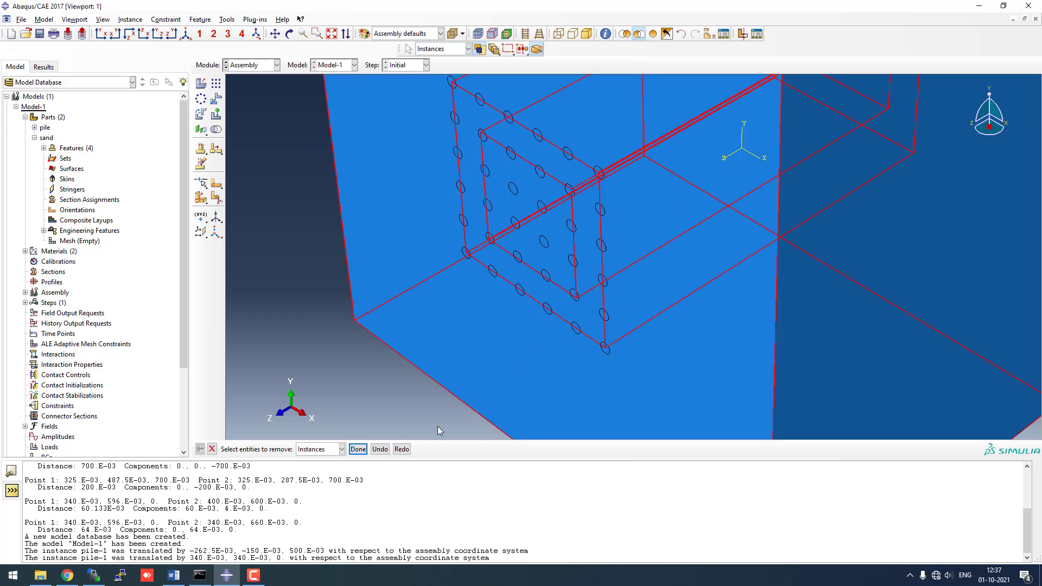
pyautogui.click(365, 448)
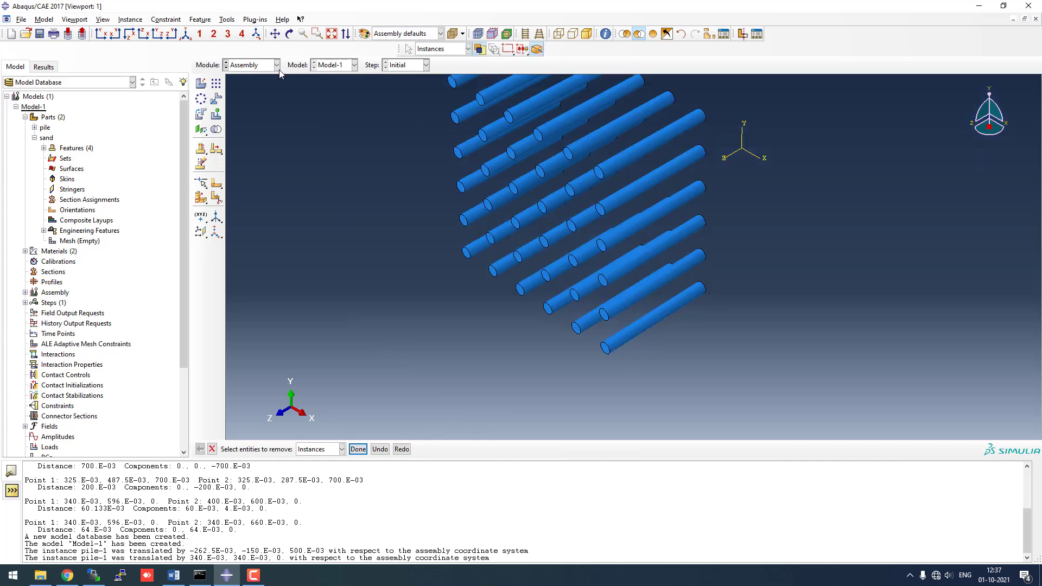
# - View the pile group along different axes, ending on its end faces in the X-Y plane with perspective off
pyautogui.click(173, 36)
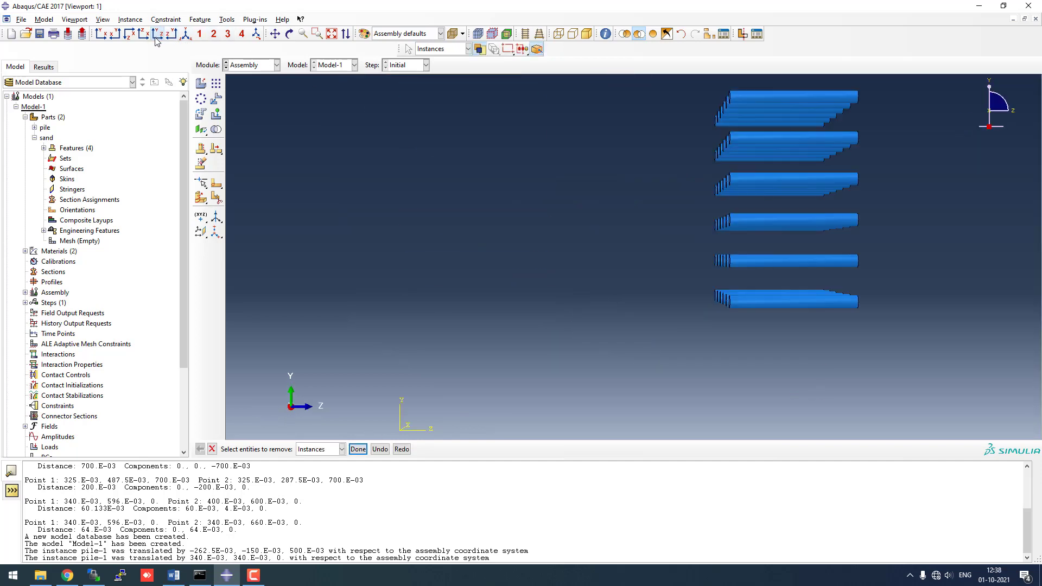
pyautogui.click(129, 35)
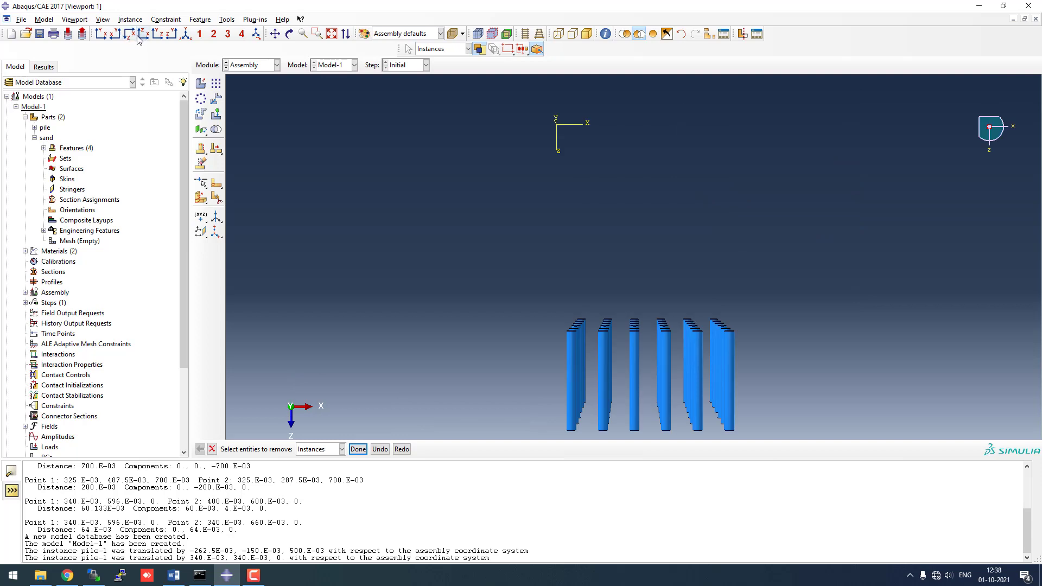
pyautogui.click(114, 35)
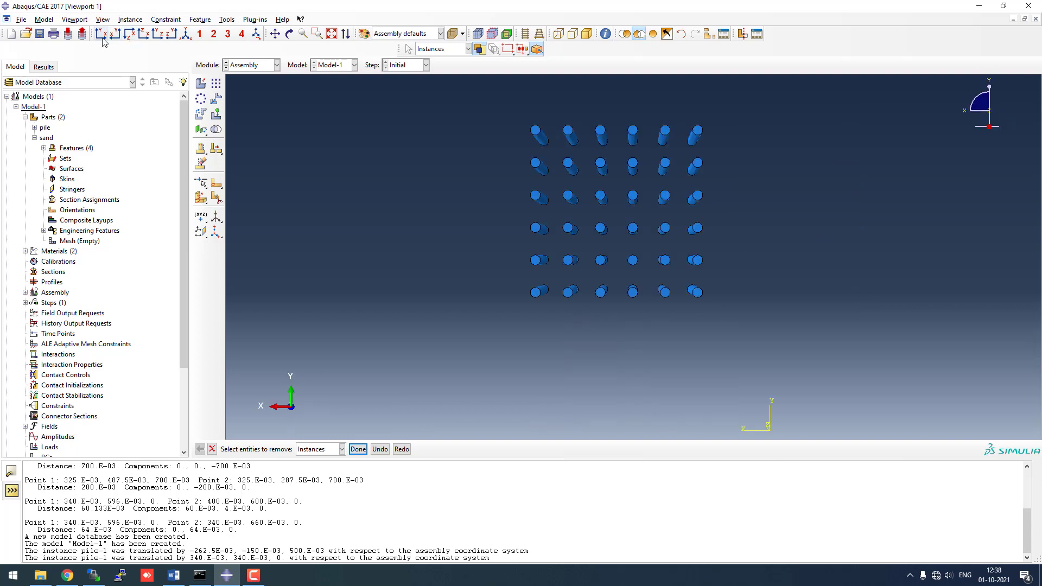
pyautogui.click(525, 34)
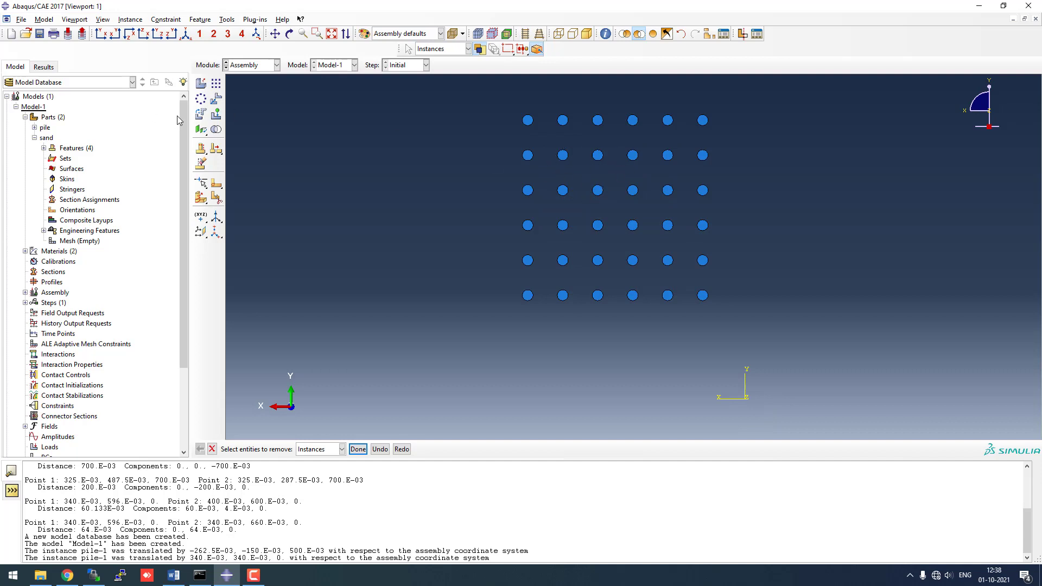
# - Collapse the sand part in the model tree and expand the assembly's list of pile instances
pyautogui.click(35, 137)
pyautogui.click(25, 190)
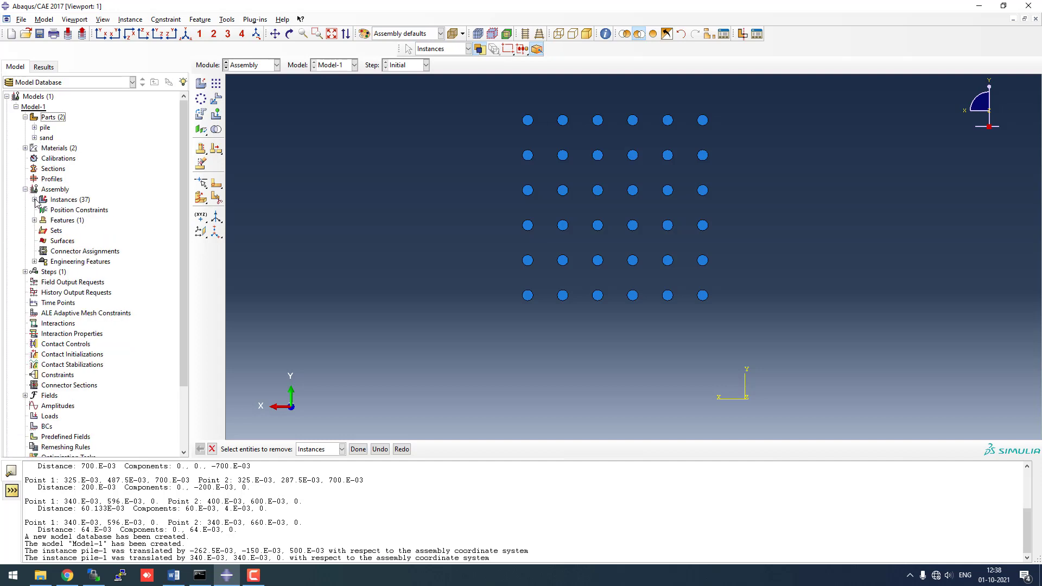
pyautogui.click(34, 199)
pyautogui.click(44, 209)
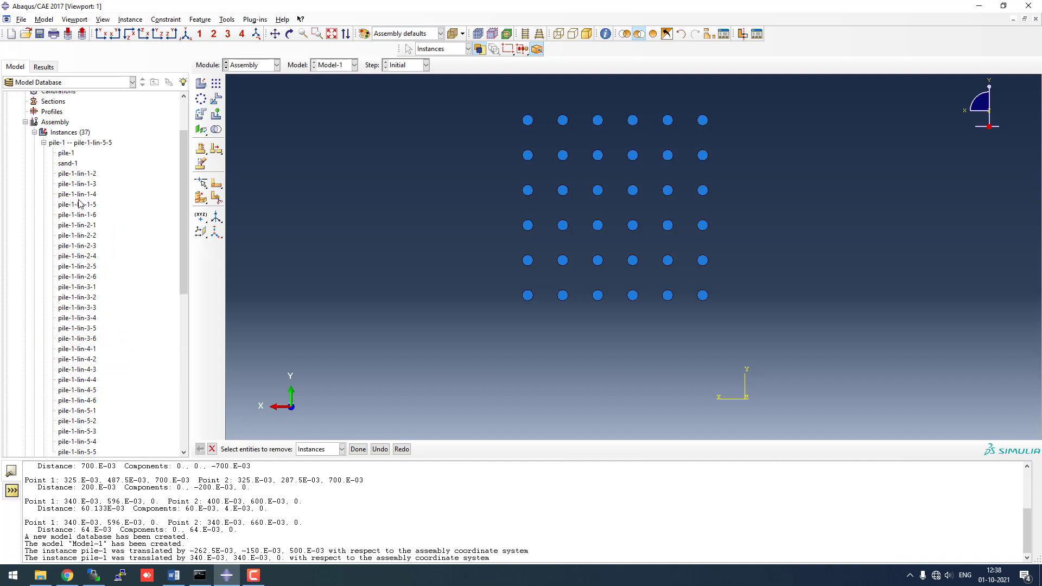
pyautogui.scroll(-3, 81, 199)
pyautogui.scroll(-5, 80, 200)
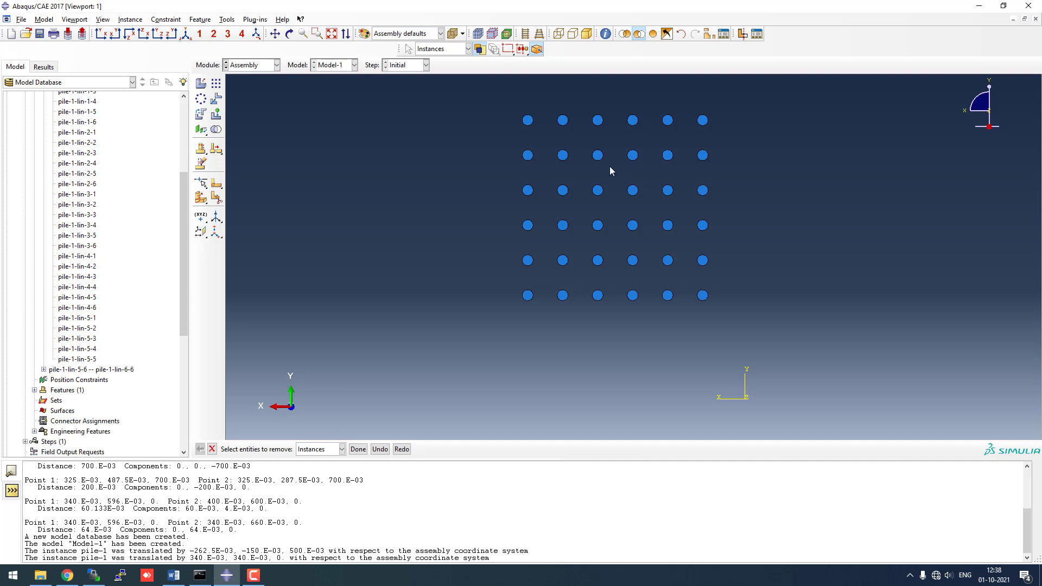
# - Select piles in the grid and entries from pile-1-lin-1-2 to pile-1-lin-2-3 in the instance list to match them
pyautogui.click(562, 157)
pyautogui.click(596, 157)
pyautogui.scroll(3, 128, 167)
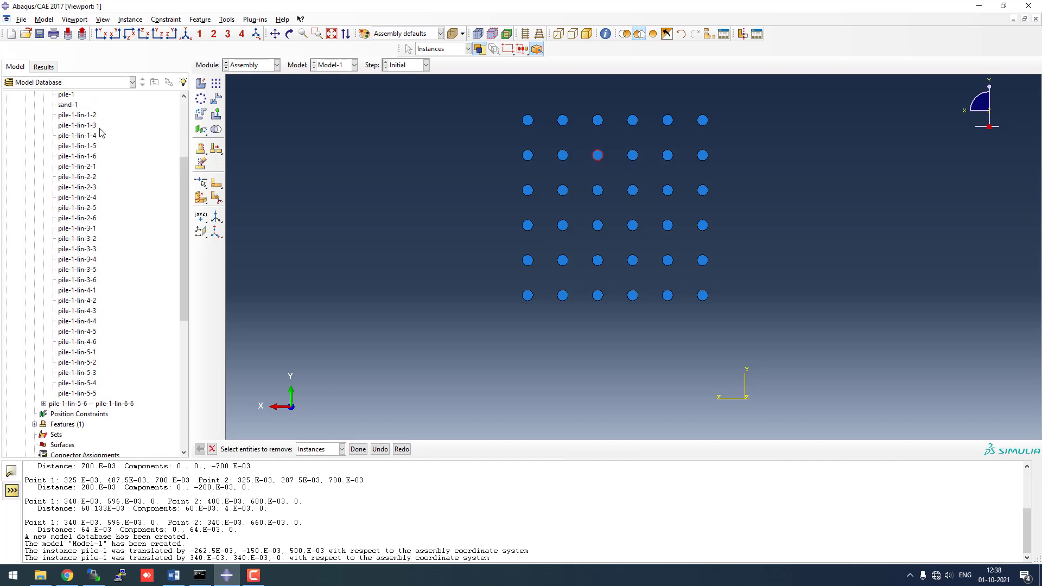
pyautogui.scroll(5, 101, 133)
pyautogui.click(90, 175)
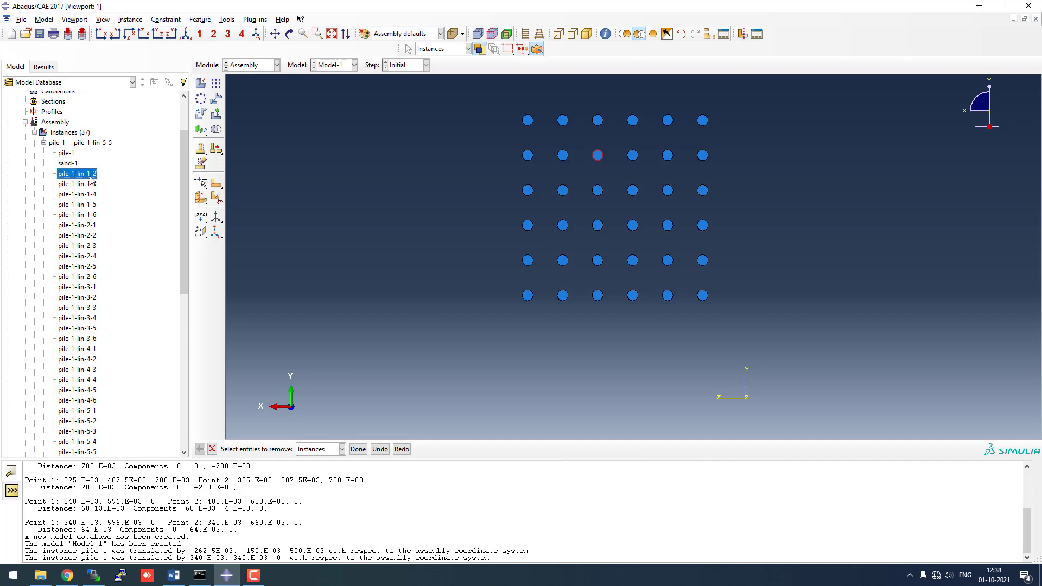
pyautogui.keyDown('ctrl'); pyautogui.click(90, 184); pyautogui.keyUp('ctrl')
pyautogui.keyDown('ctrl'); pyautogui.click(92, 195); pyautogui.keyUp('ctrl')
pyautogui.keyDown('ctrl'); pyautogui.click(93, 214); pyautogui.keyUp('ctrl')
pyautogui.keyDown('ctrl'); pyautogui.click(94, 237); pyautogui.keyUp('ctrl')
pyautogui.click(93, 243)
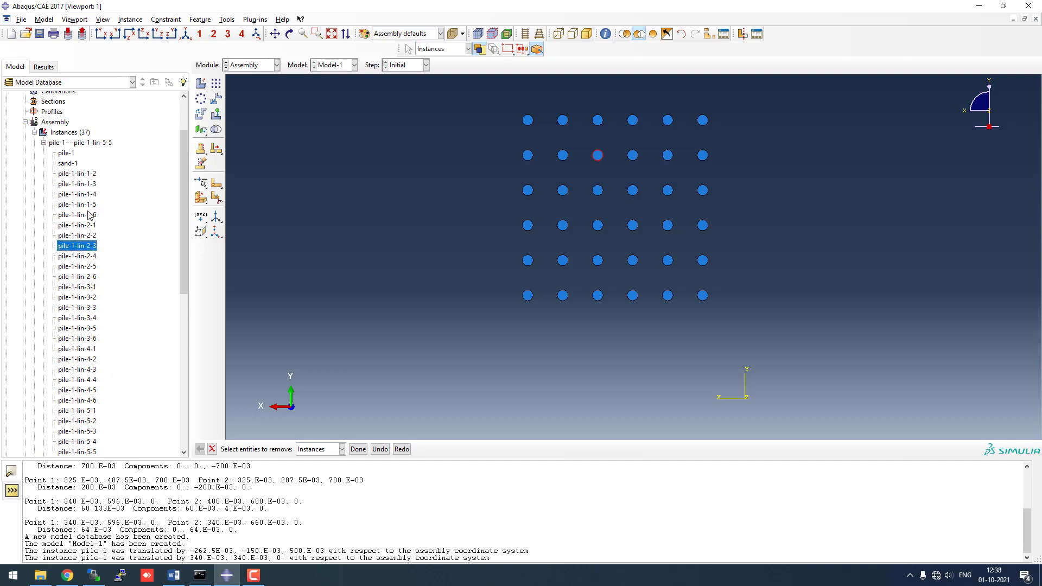
# - Go through the instances from pile-1-lin-1-2 to pile-1-lin-2-1 one by one to locate them in the grid
pyautogui.click(88, 215)
pyautogui.click(84, 184)
pyautogui.click(82, 175)
pyautogui.click(76, 154)
pyautogui.click(82, 175)
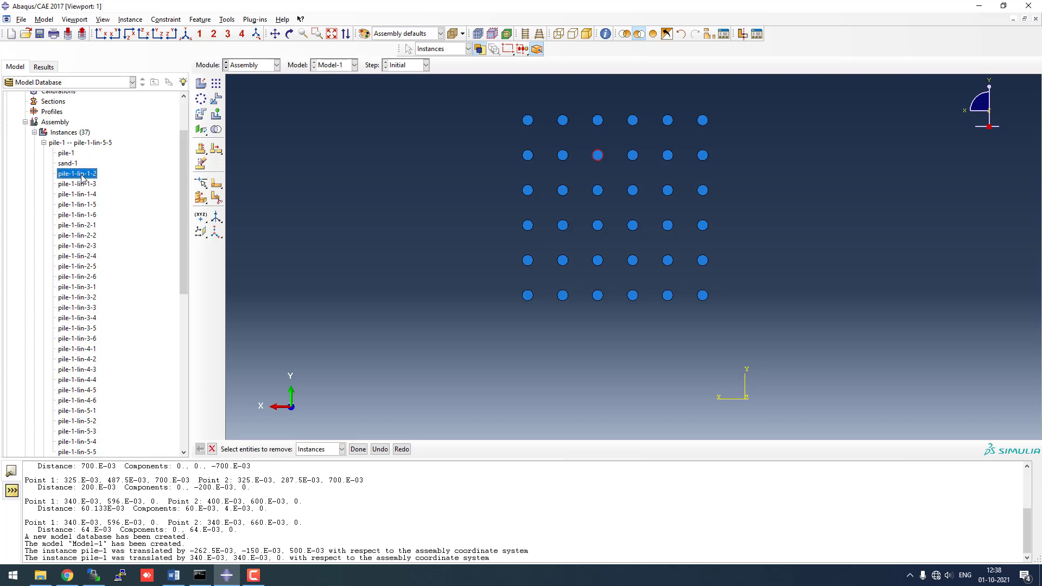
pyautogui.press('Down')
pyautogui.press('Down')
pyautogui.press('Down')
pyautogui.press('Down')
pyautogui.press('Down')
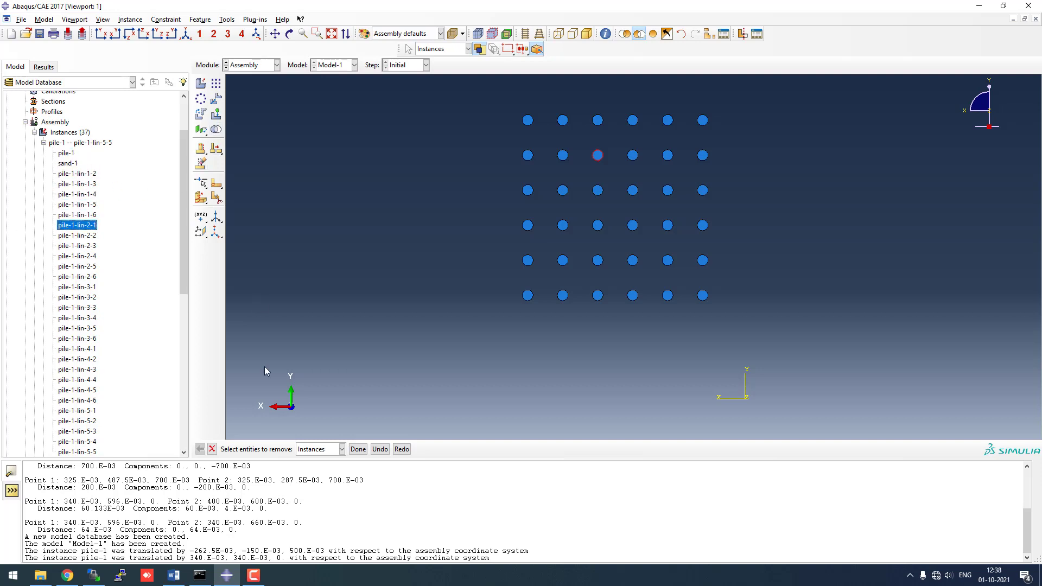
# - End the entity removal and step down the instance list from pile-1-lin-1-2 to find where the grid's interior piles begin
pyautogui.click(211, 449)
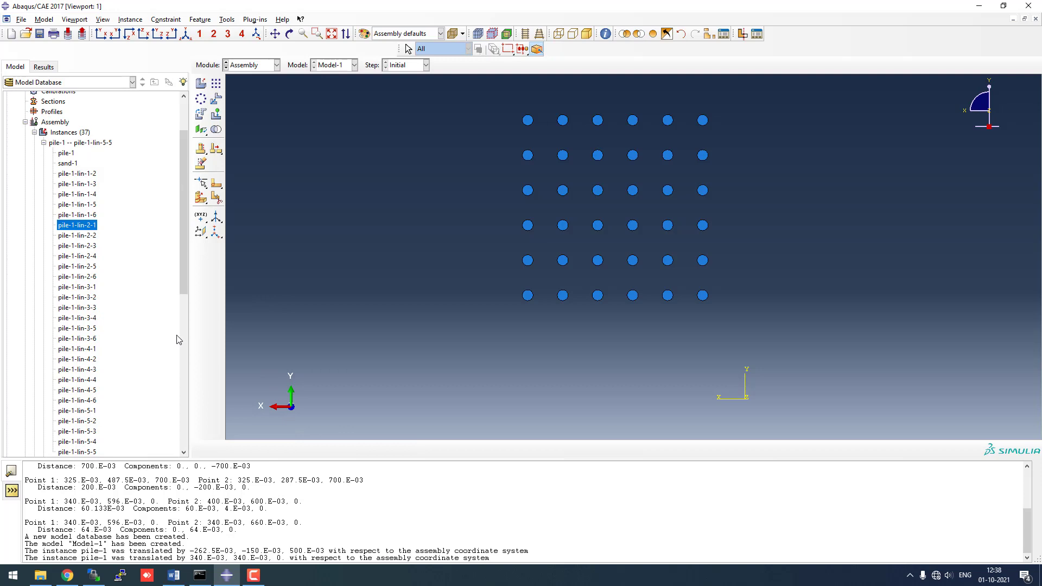
pyautogui.click(84, 174)
pyautogui.press('Down')
pyautogui.press('Down')
pyautogui.press('Down')
pyautogui.press('Down')
pyautogui.press('Down')
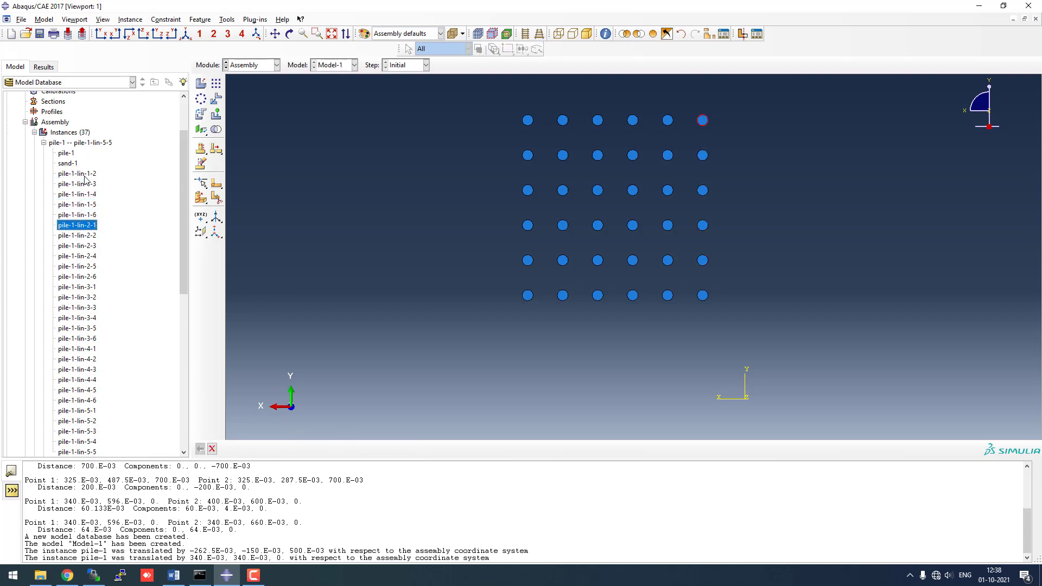
# - Delete the interior piles pile-1-lin-2-2 to 2-5, 3-2 to 3-5, 4-2 to 4-5 and 5-2 to 5-5 from the assembly
pyautogui.press('Down')
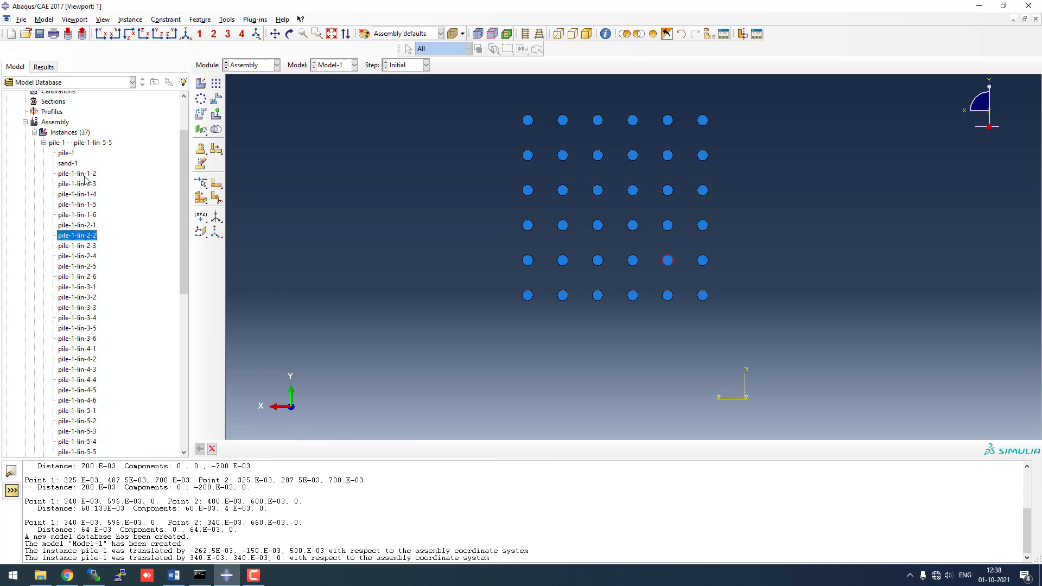
pyautogui.hotkey('shift', 'Down')
pyautogui.hotkey('shift', 'Down')
pyautogui.hotkey('shift', 'Down')
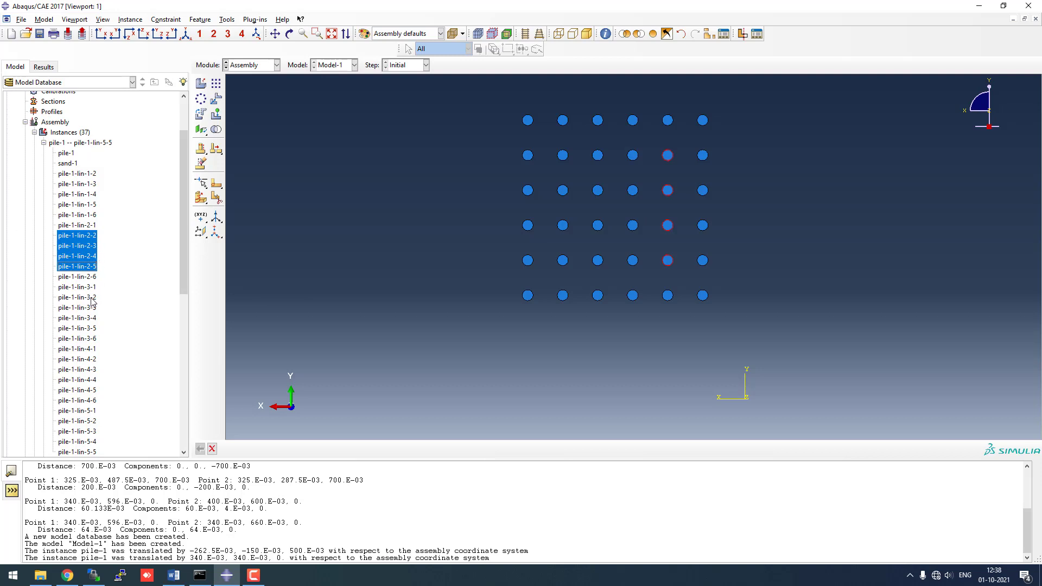
pyautogui.keyDown('ctrl'); pyautogui.click(92, 298); pyautogui.keyUp('ctrl')
pyautogui.keyDown('ctrl'); pyautogui.moveTo(92, 310); pyautogui.dragTo(97, 329); pyautogui.keyUp('ctrl')
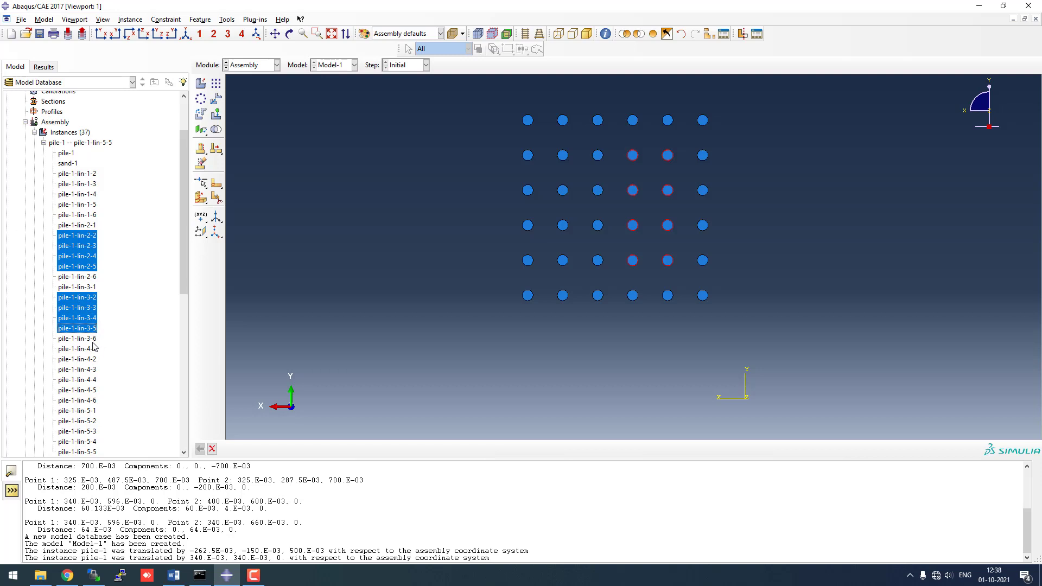
pyautogui.keyDown('ctrl'); pyautogui.moveTo(85, 364); pyautogui.dragTo(95, 454); pyautogui.keyUp('ctrl')
pyautogui.scroll(-2, 140, 336)
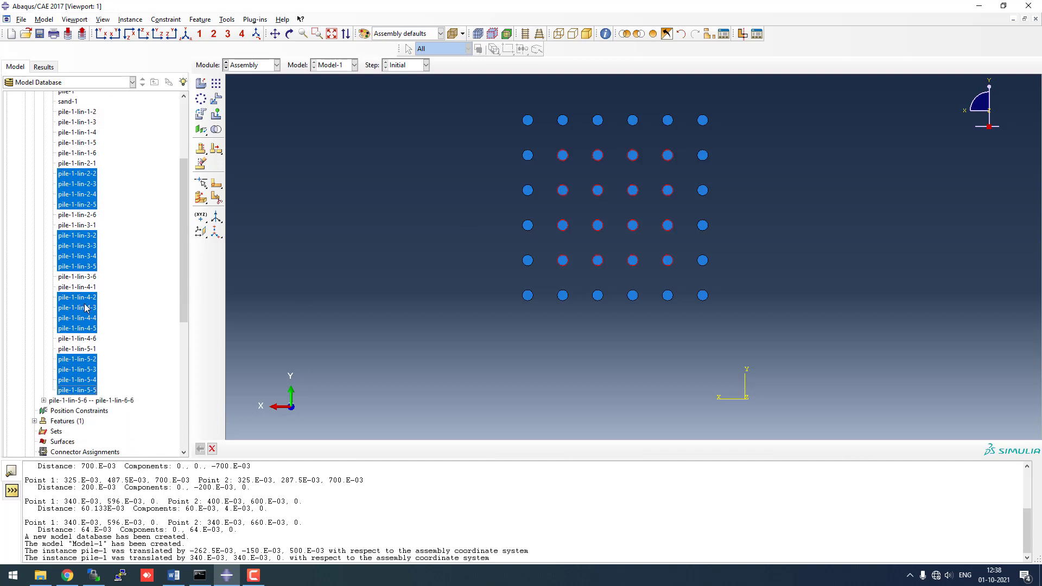
pyautogui.rightClick(85, 308)
pyautogui.click(100, 352)
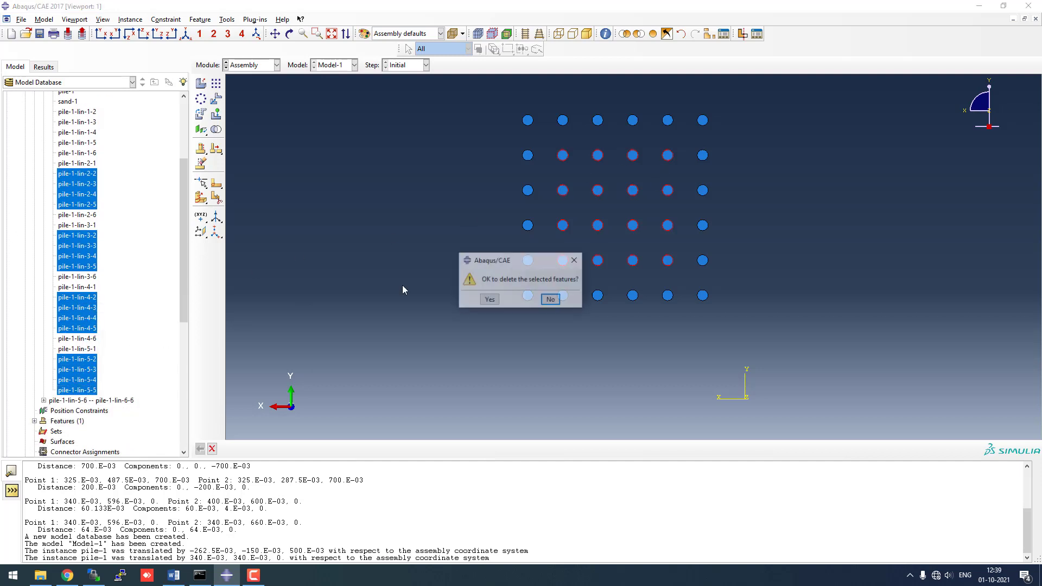
pyautogui.click(489, 299)
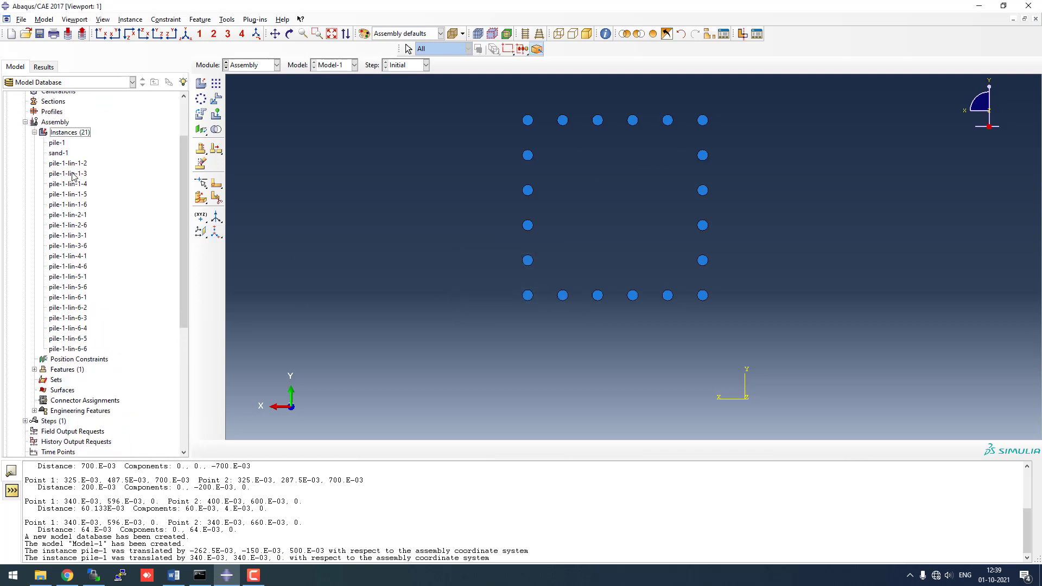
# - Display the sand block together with the piles again and show the assembly in isometric view
pyautogui.click(537, 48)
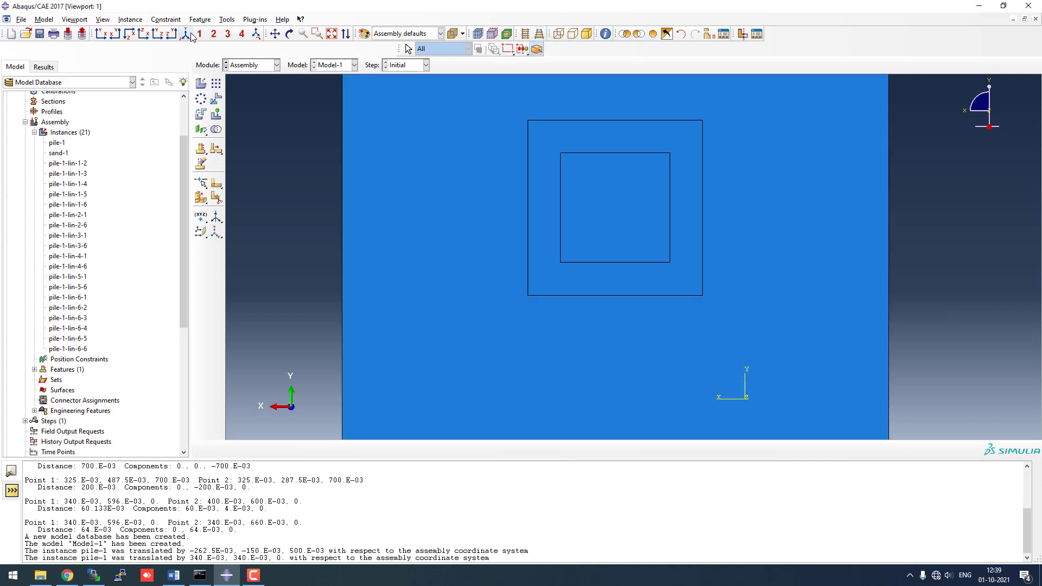
pyautogui.click(186, 33)
pyautogui.scroll(-5, 572, 281)
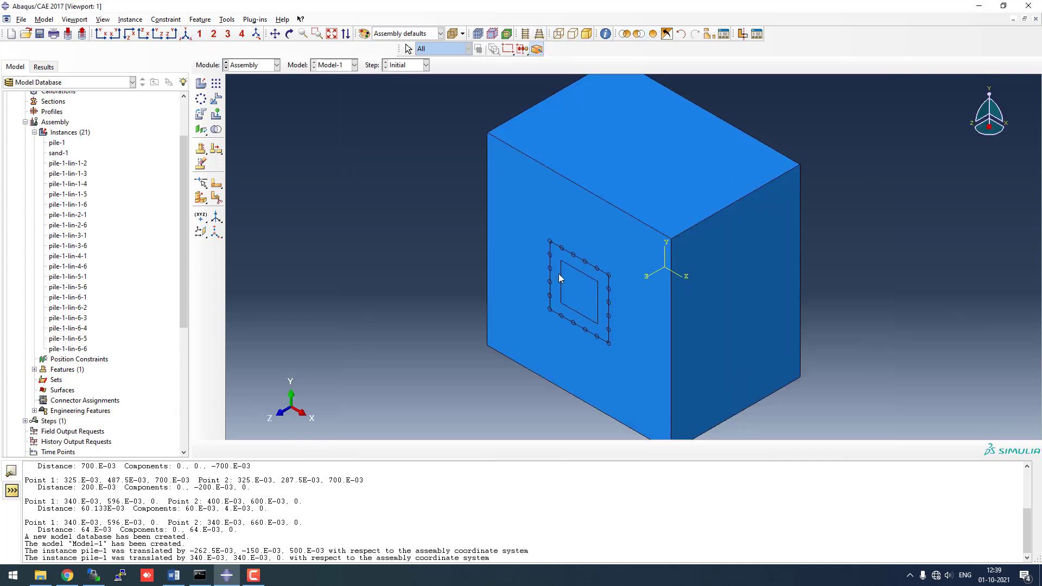
pyautogui.scroll(3, 184, 131)
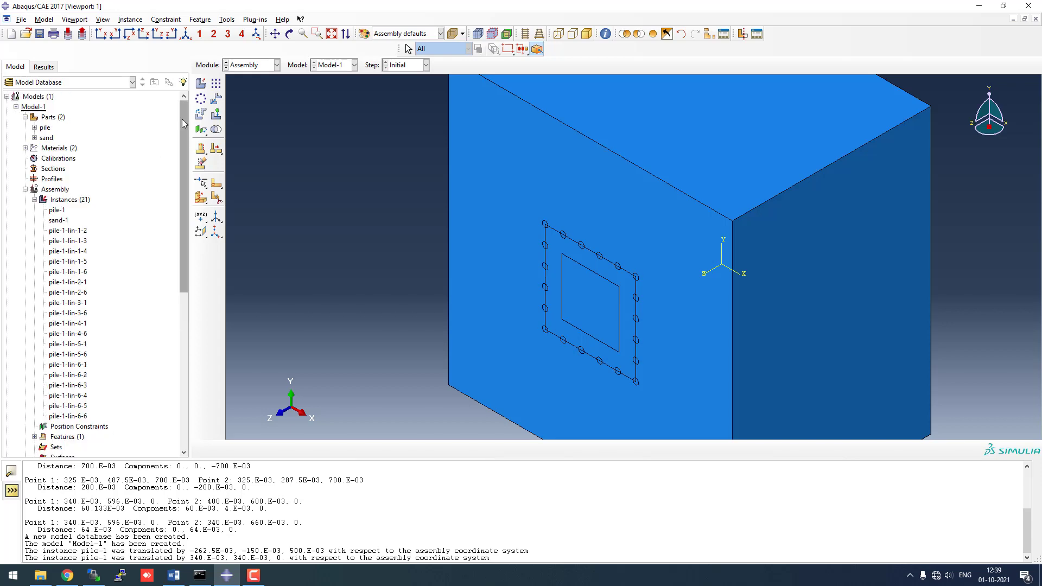
# - Open the section sketch of Partition face-1 in the sand part for editing
pyautogui.click(35, 138)
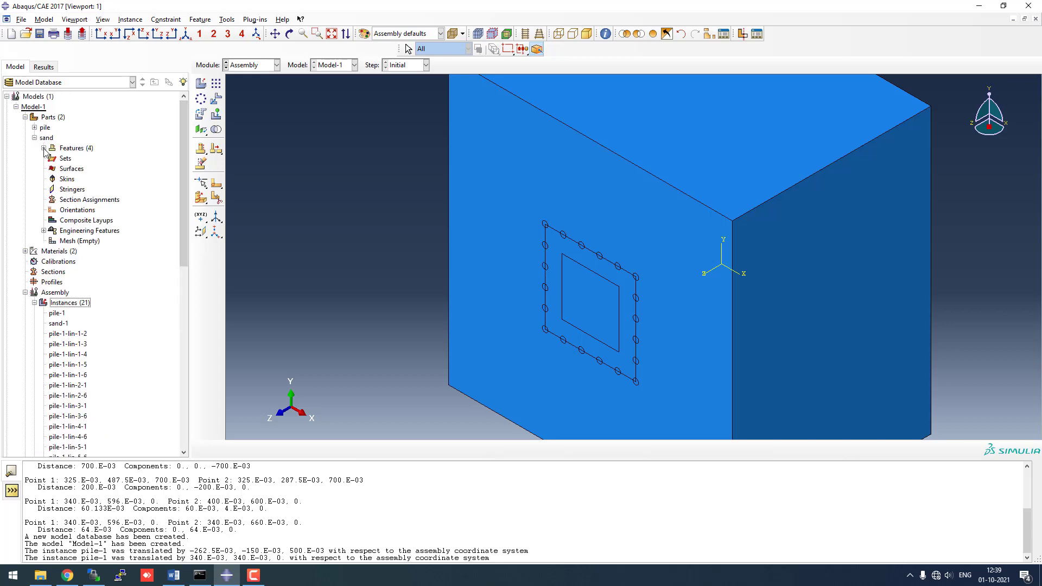
pyautogui.click(43, 148)
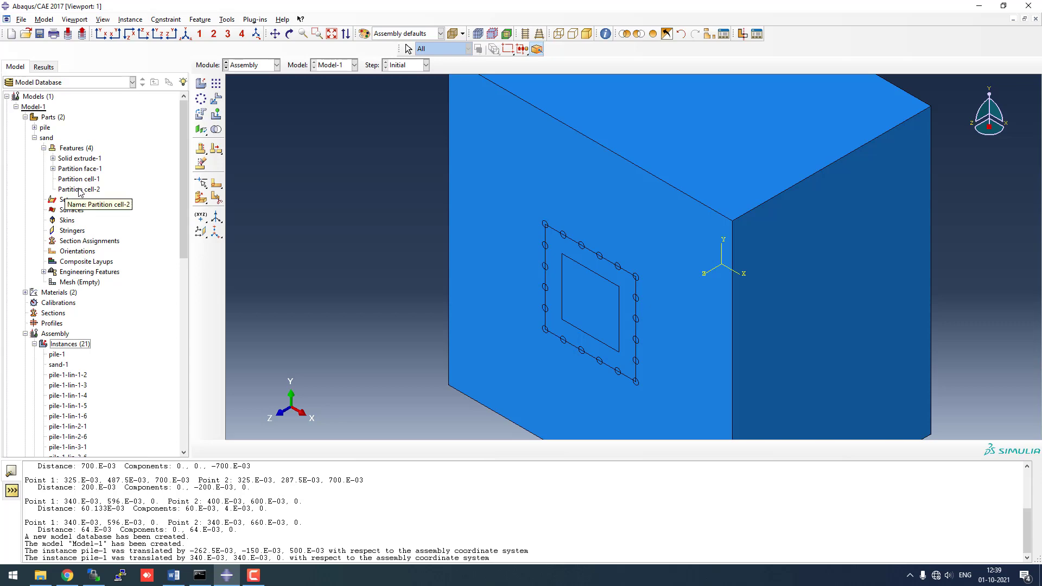
pyautogui.click(53, 168)
pyautogui.click(84, 179)
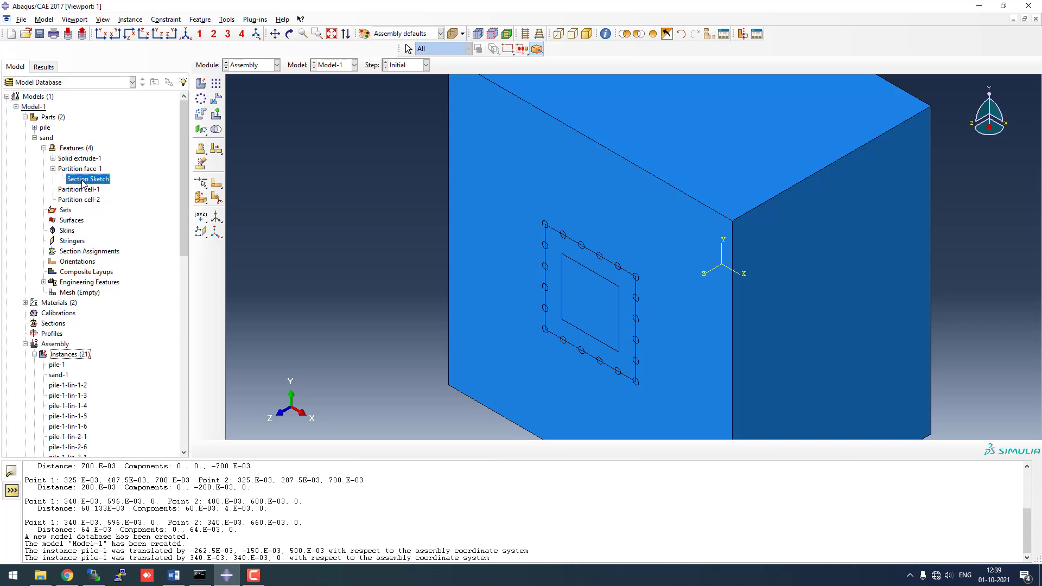
pyautogui.rightClick(83, 182)
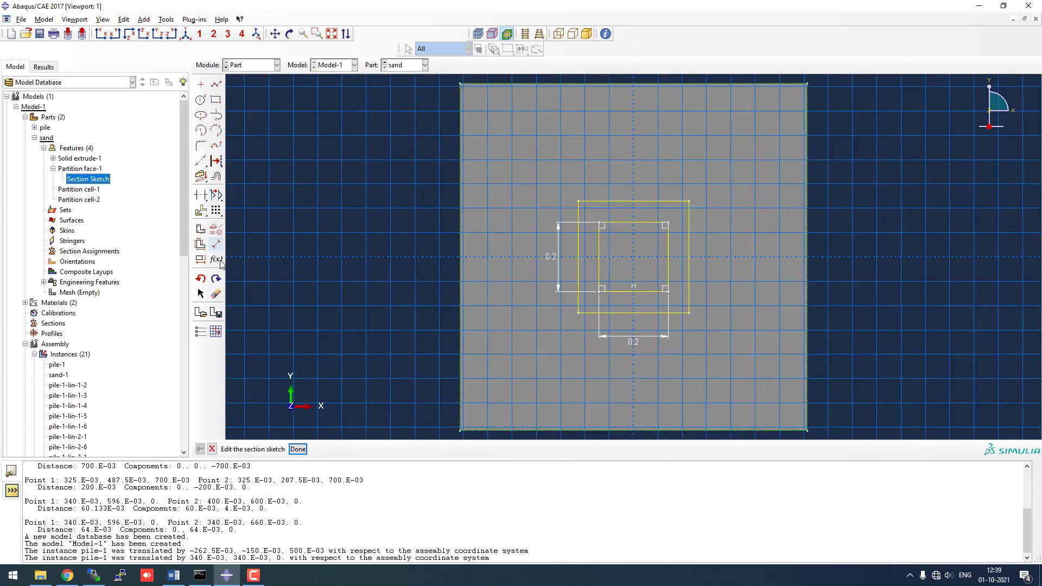
pyautogui.click(215, 294)
pyautogui.click(578, 217)
pyautogui.click(603, 202)
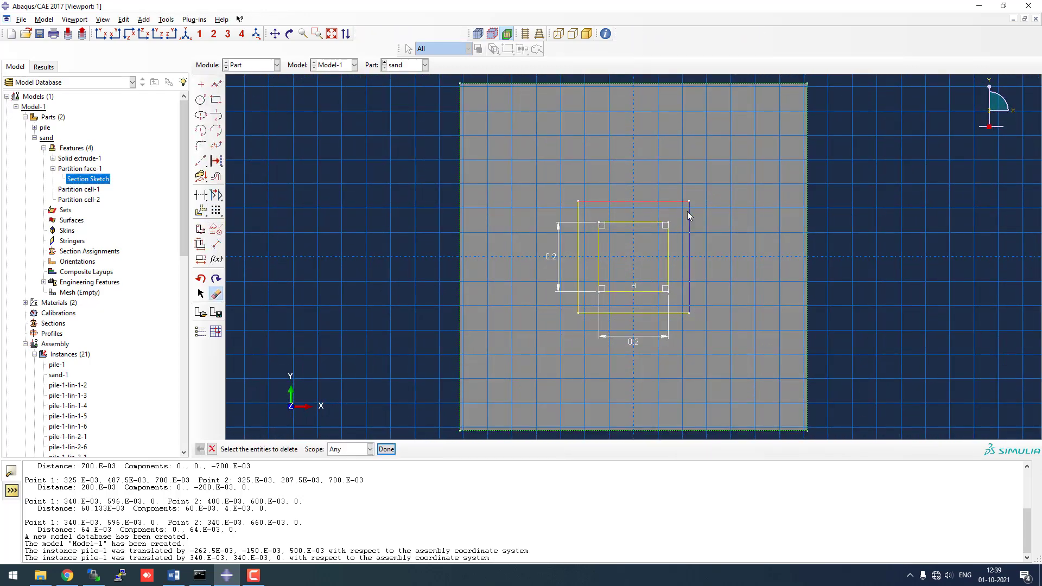
# - Trim away all four edges of the outer square in the partition sketch and finish the sketch
pyautogui.click(200, 195)
pyautogui.click(577, 256)
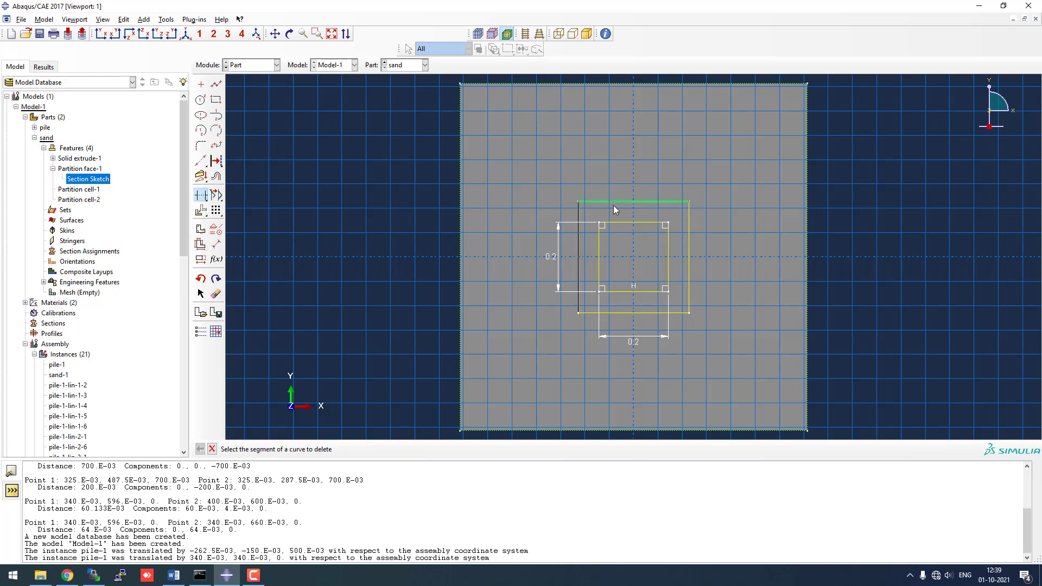
pyautogui.click(631, 201)
pyautogui.click(687, 223)
pyautogui.click(682, 313)
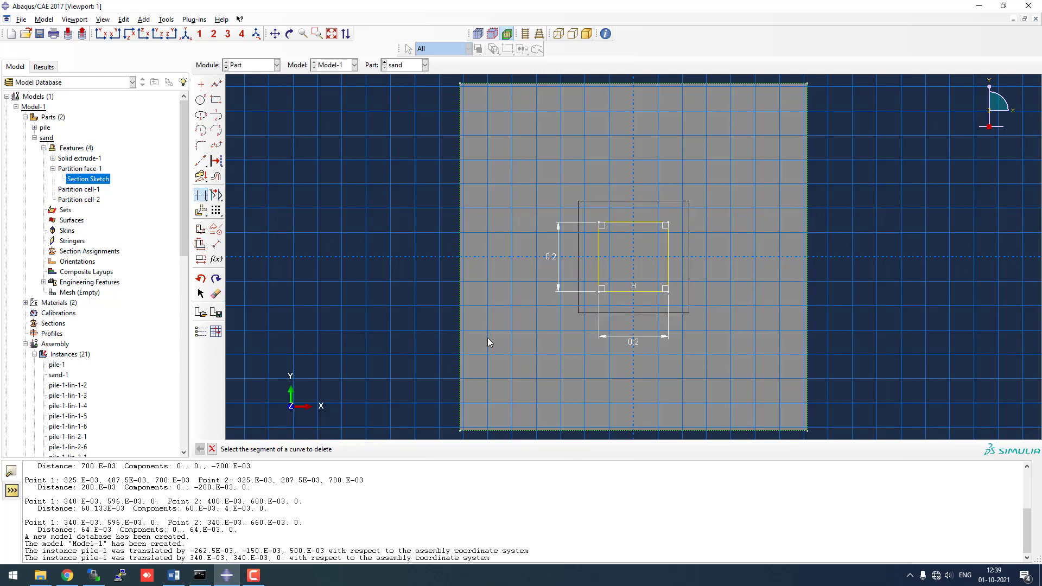
pyautogui.click(212, 449)
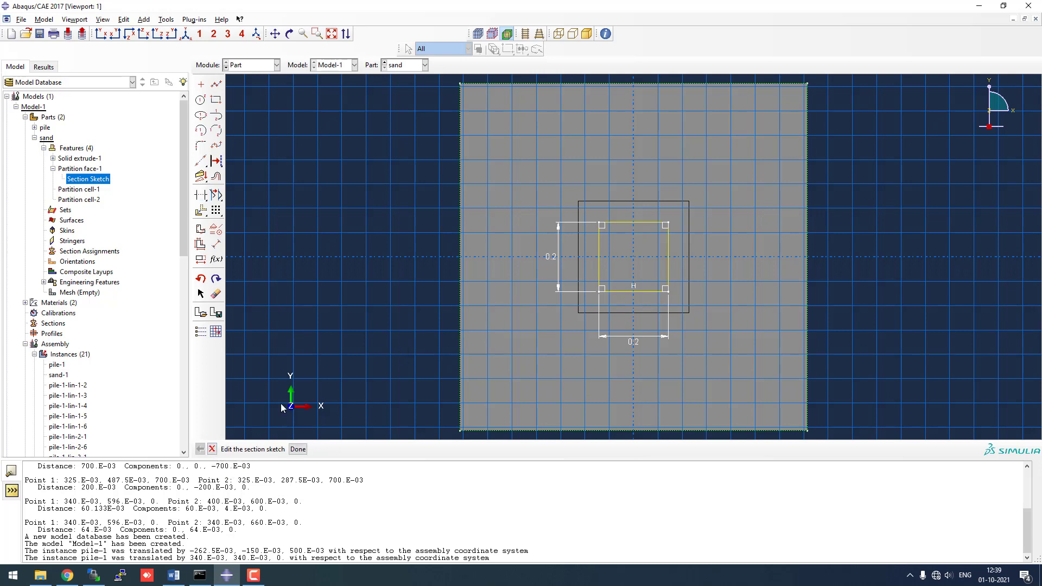
pyautogui.click(293, 449)
pyautogui.click(51, 274)
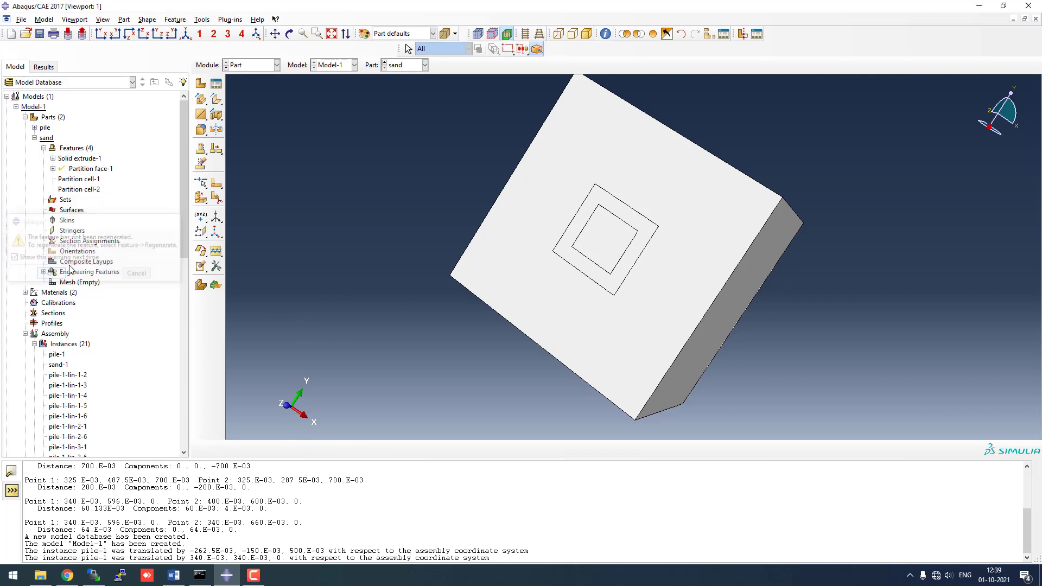
# - Regenerate the sand part's features, keeping the changes, and return to the Assembly module
pyautogui.rightClick(73, 149)
pyautogui.click(91, 165)
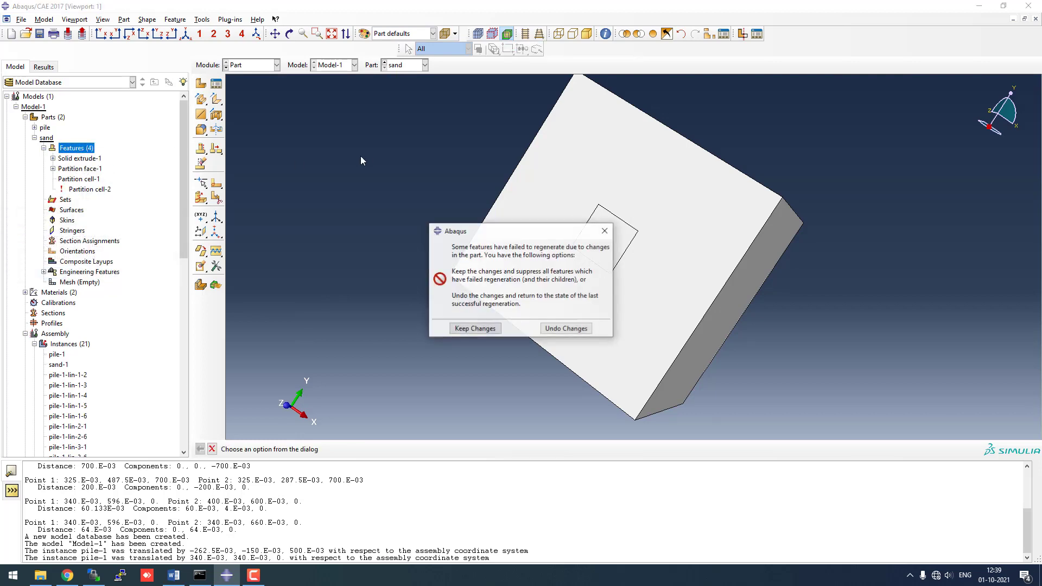
pyautogui.click(471, 332)
pyautogui.click(266, 65)
pyautogui.click(258, 97)
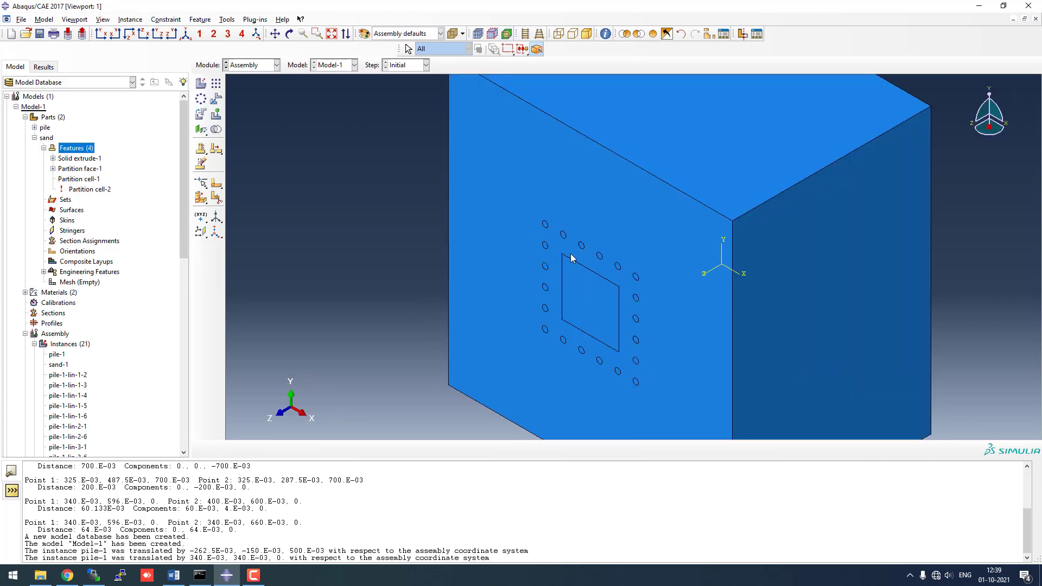
# - Try to edit the sand part's Partition cell-2 feature
pyautogui.click(85, 190)
pyautogui.rightClick(82, 191)
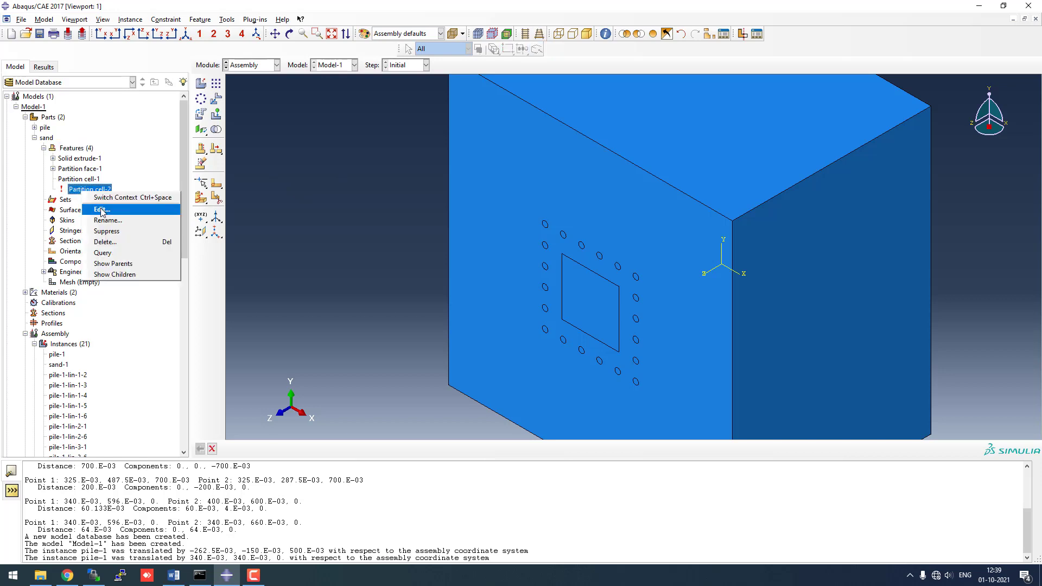
pyautogui.click(101, 210)
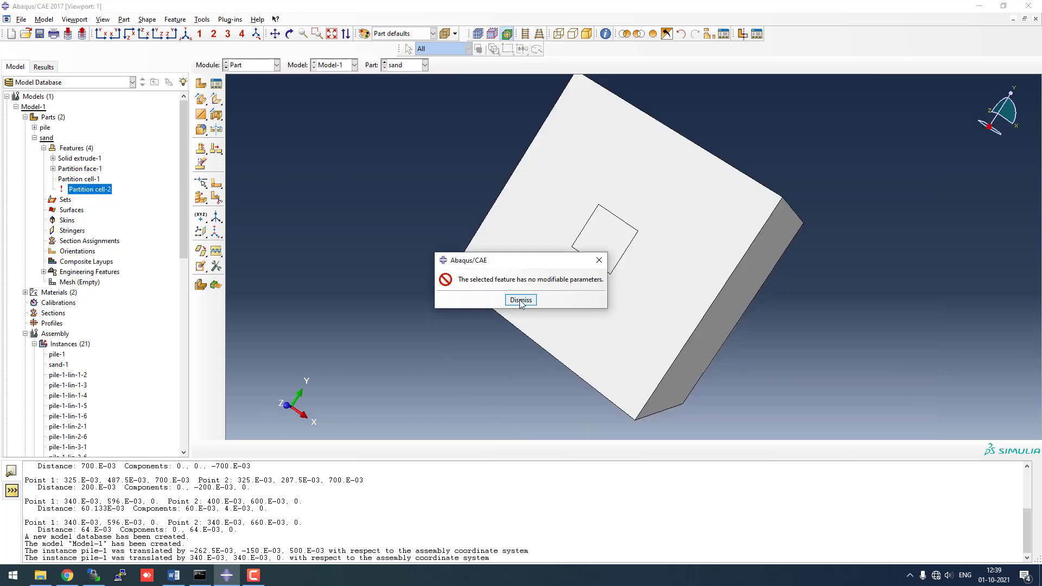
pyautogui.click(519, 298)
# - Delete the Partition cell-2 feature from the sand part
pyautogui.rightClick(82, 191)
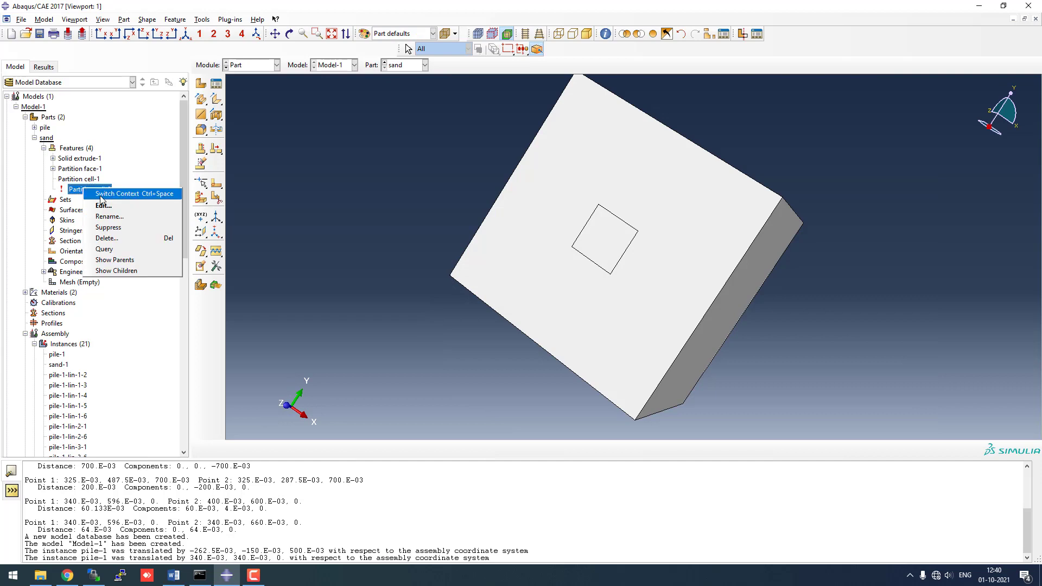
pyautogui.click(110, 239)
pyautogui.click(484, 296)
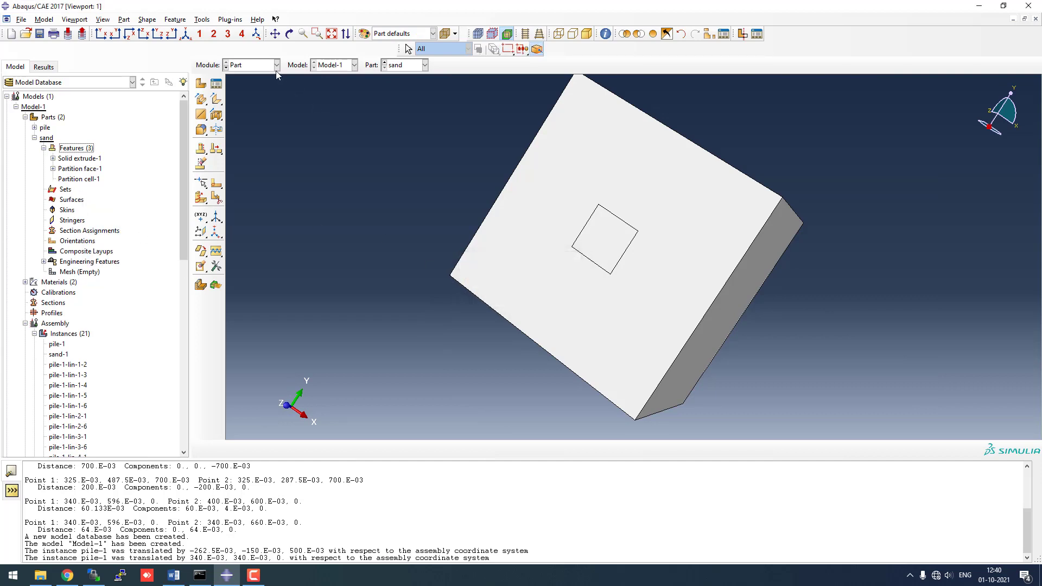
# - Seed the sand part with an approximate global size of 0.1 in the Mesh module and mesh it
pyautogui.click(276, 65)
pyautogui.click(247, 139)
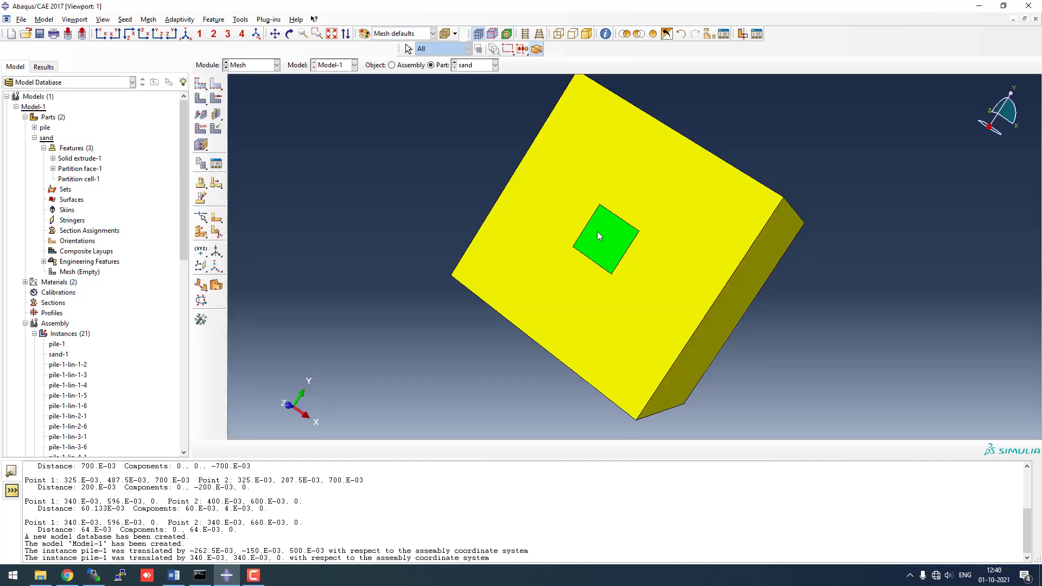
pyautogui.click(289, 34)
pyautogui.moveTo(682, 209); pyautogui.dragTo(576, 326)
pyautogui.moveTo(521, 268); pyautogui.dragTo(607, 284)
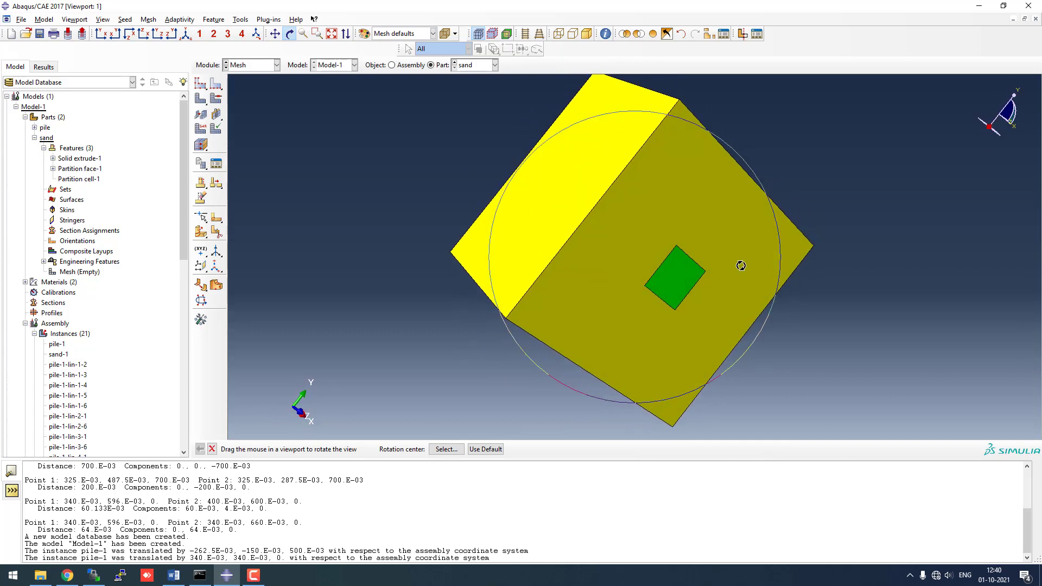
pyautogui.moveTo(742, 265); pyautogui.dragTo(676, 243)
pyautogui.click(200, 85)
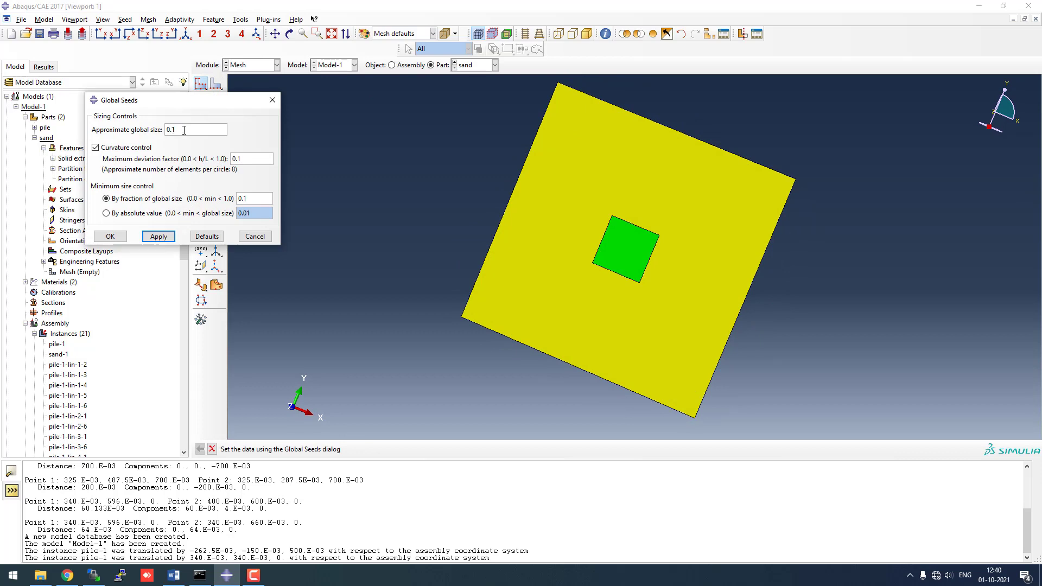
pyautogui.click(110, 236)
pyautogui.click(200, 99)
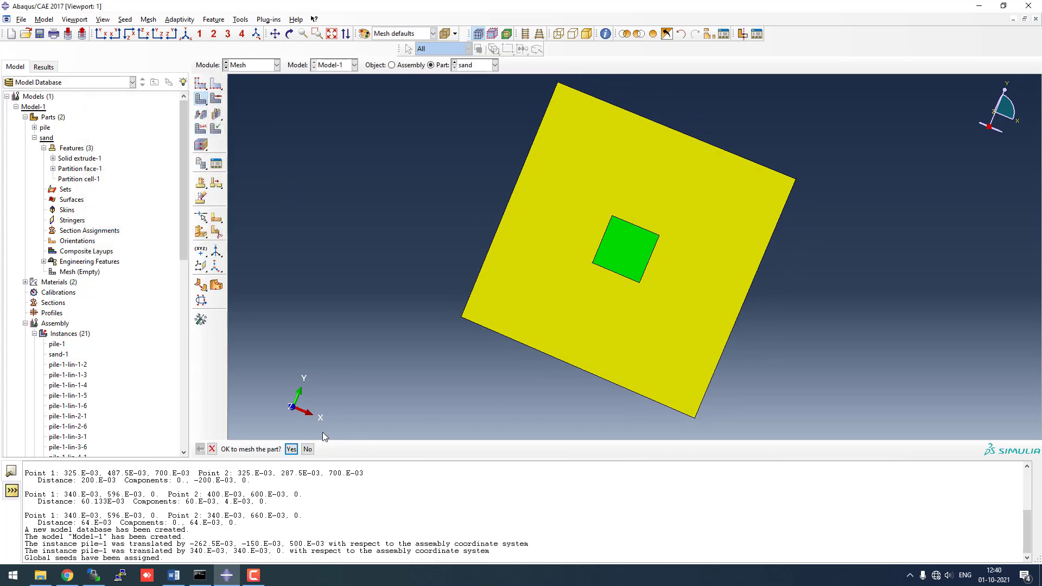
pyautogui.click(292, 449)
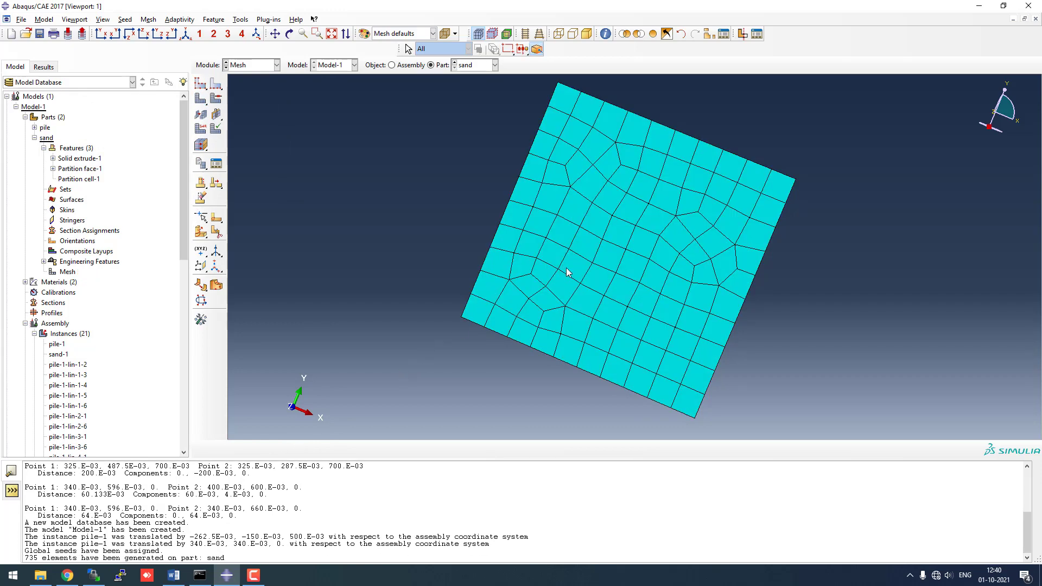
# - Examine the sand part's mesh from different angles and return to the Assembly module
pyautogui.click(289, 34)
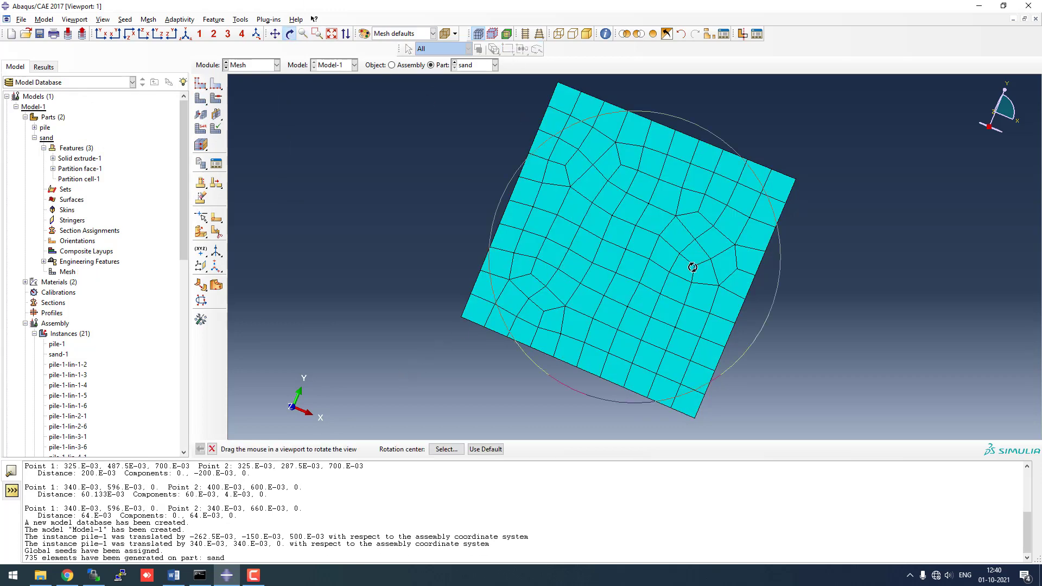
pyautogui.moveTo(697, 259); pyautogui.dragTo(582, 178)
pyautogui.moveTo(601, 266); pyautogui.dragTo(638, 264)
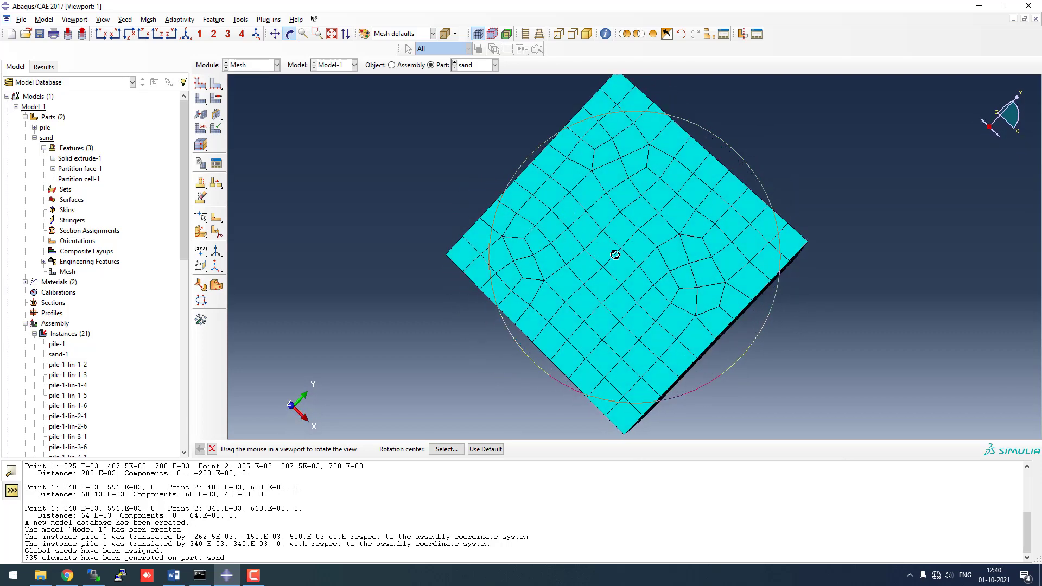
pyautogui.click(272, 64)
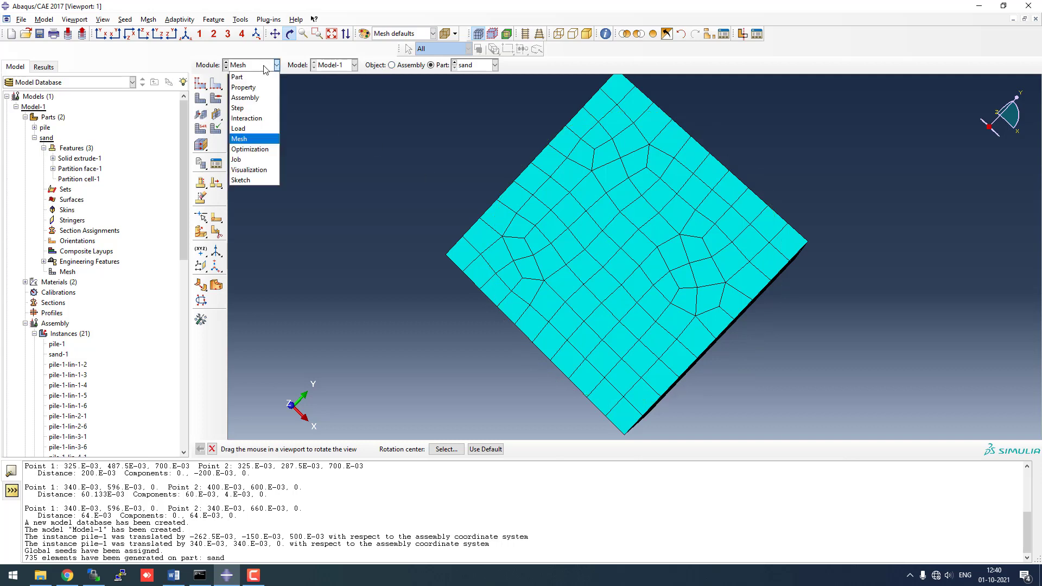
pyautogui.click(247, 97)
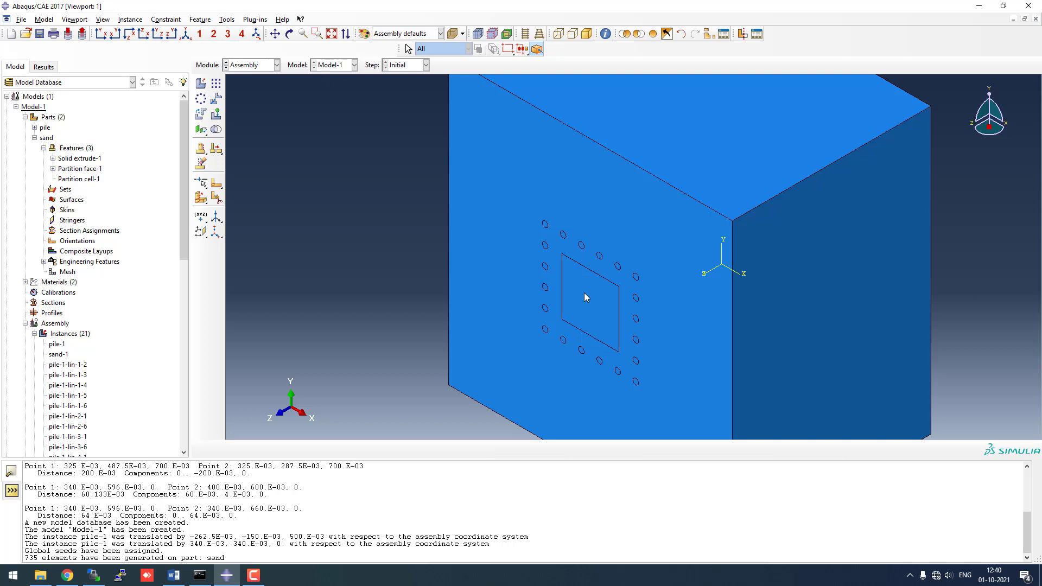
# - Switch to the Mesh module and make the pile part the current meshing object
pyautogui.click(272, 65)
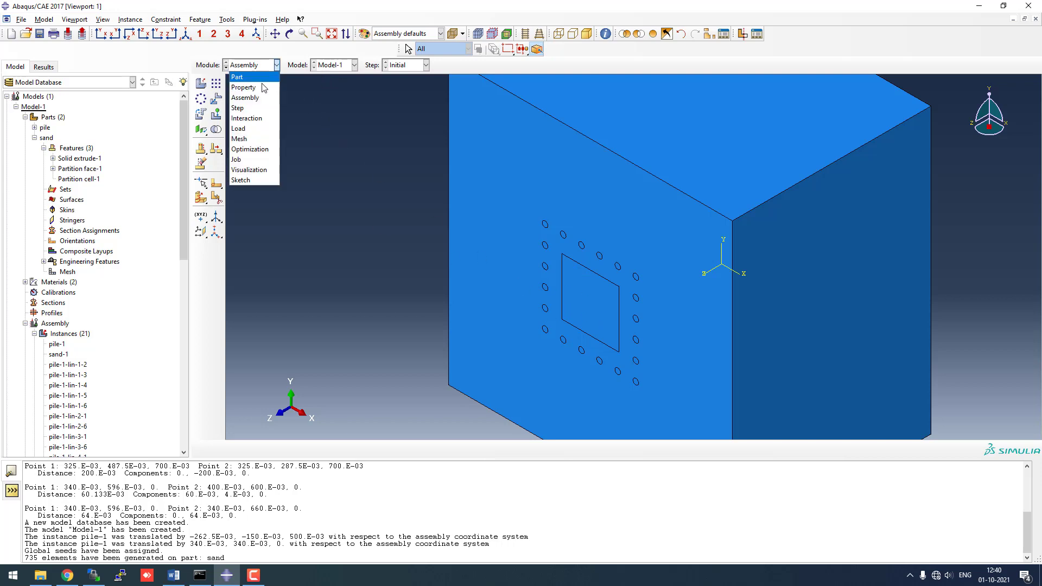
pyautogui.click(252, 138)
pyautogui.click(441, 65)
pyautogui.click(475, 65)
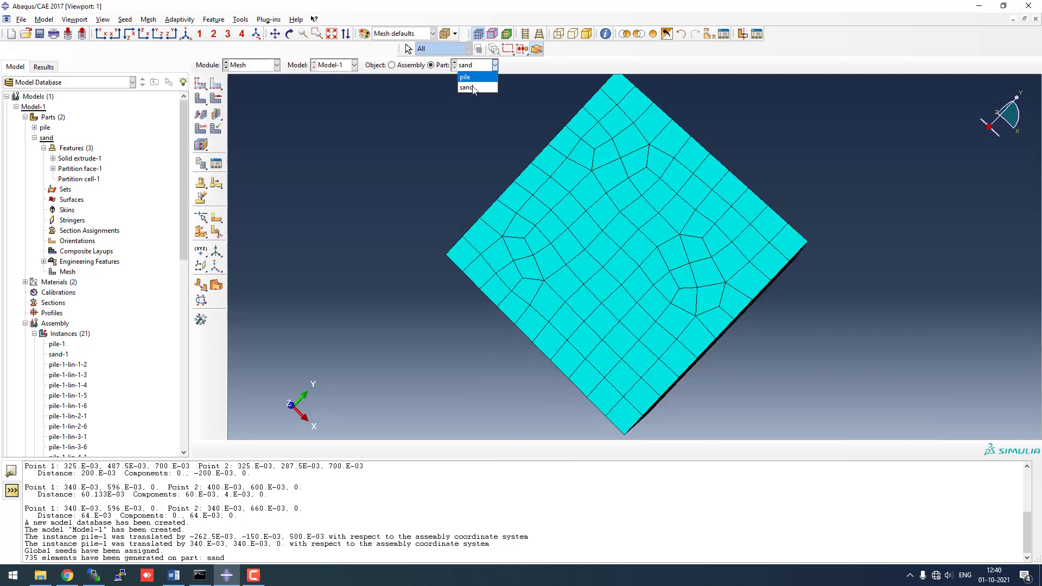
pyautogui.click(469, 89)
# - Seed the pile part with an approximate global size of 0.001
pyautogui.click(201, 83)
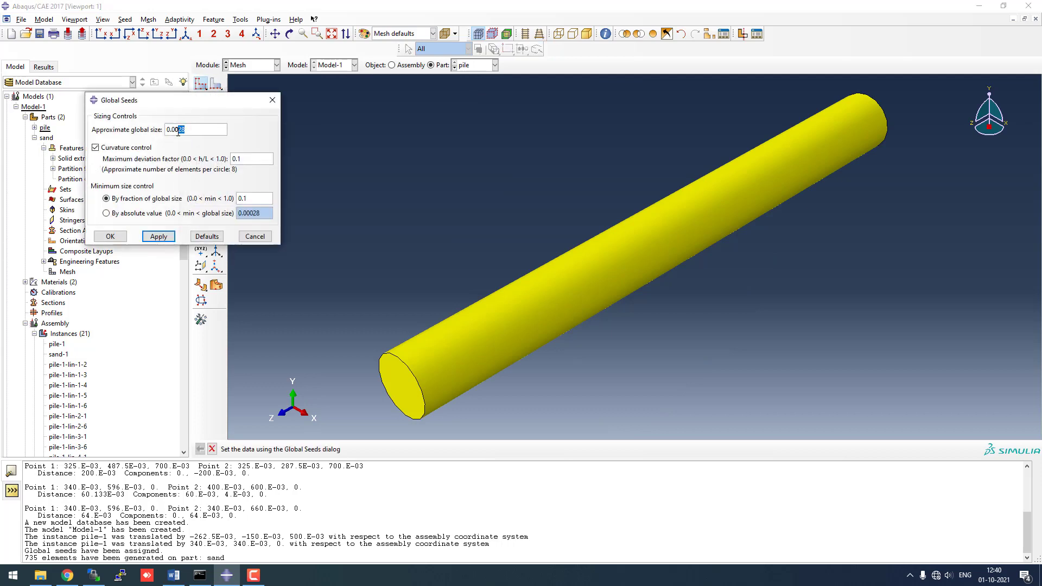
pyautogui.write('1')
pyautogui.click(110, 237)
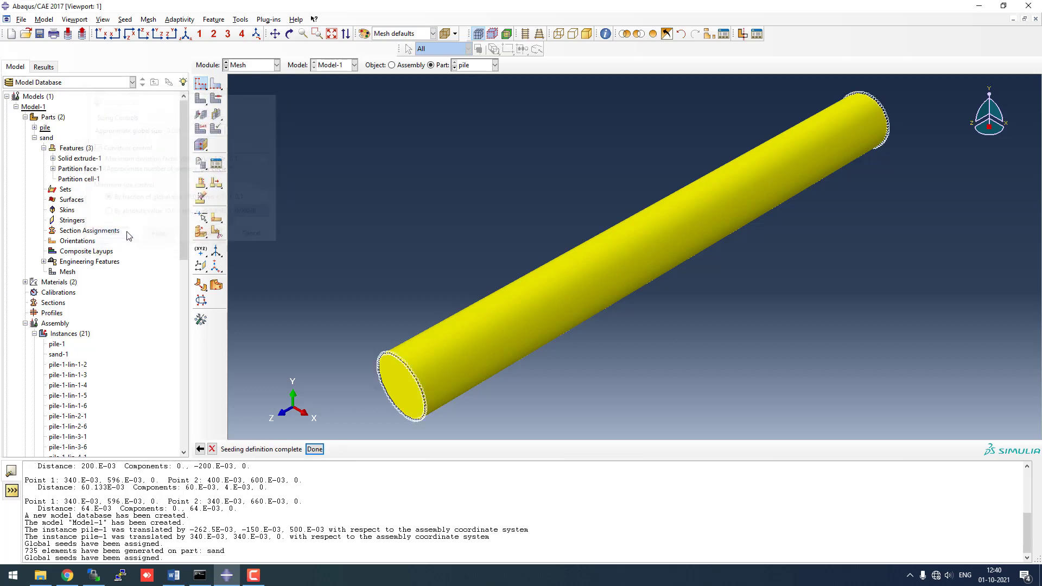
# - Seed the pile part with an approximate global size of 0.005 and mesh it
pyautogui.click(201, 84)
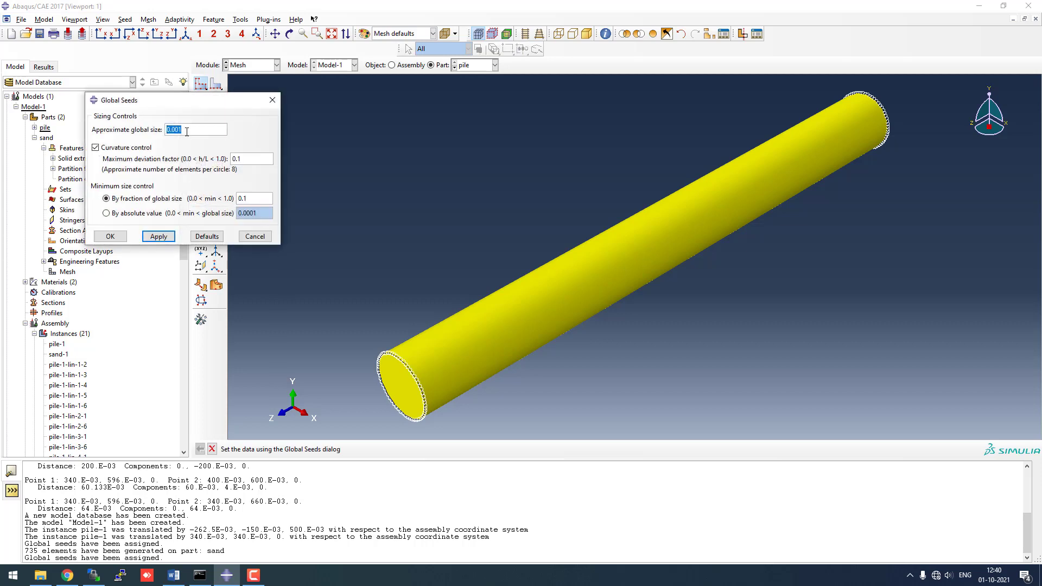
pyautogui.moveTo(187, 131); pyautogui.dragTo(179, 132)
pyautogui.click(158, 237)
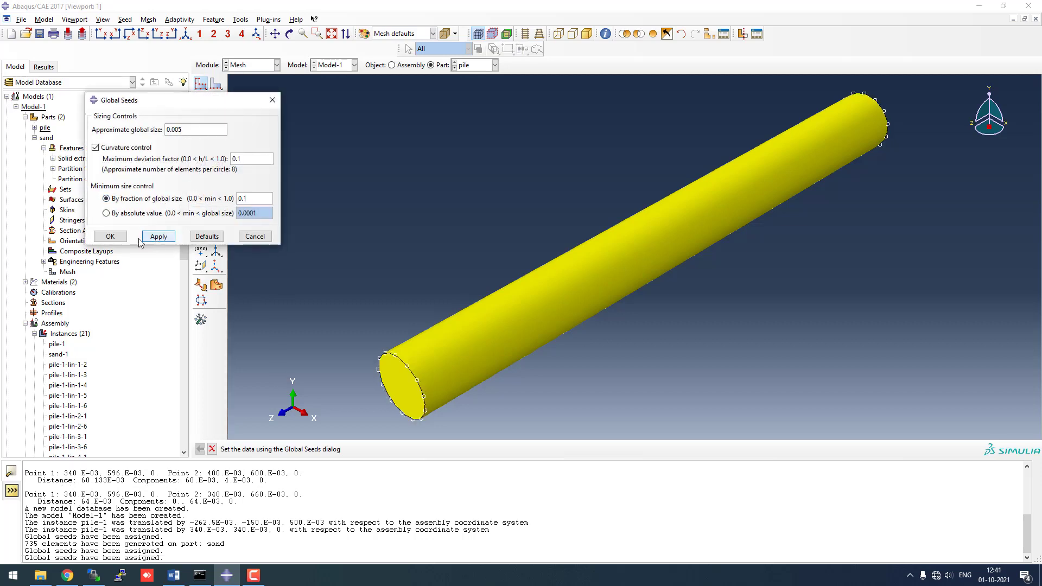
pyautogui.click(110, 237)
pyautogui.click(201, 98)
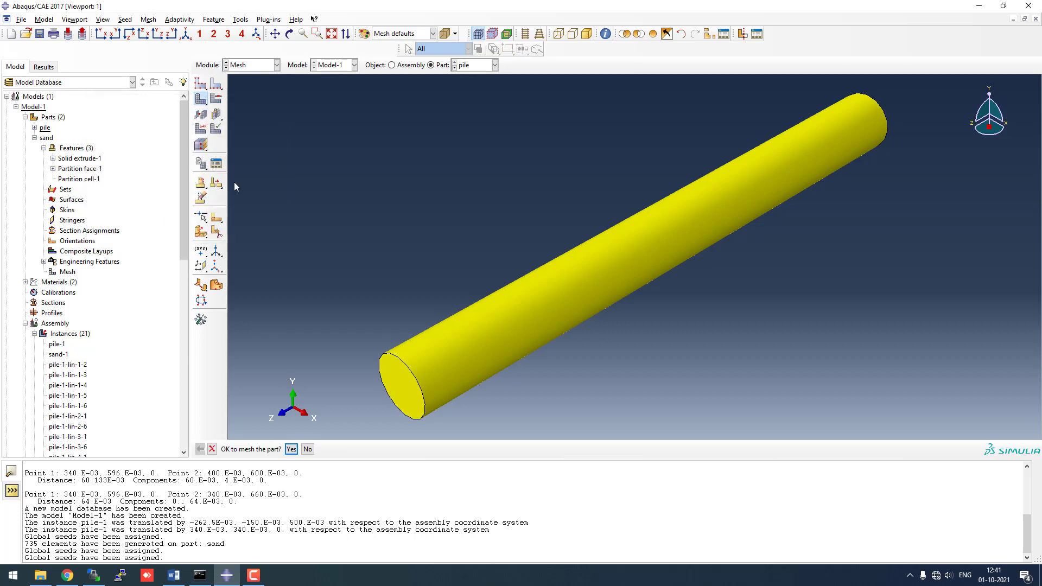
pyautogui.click(291, 449)
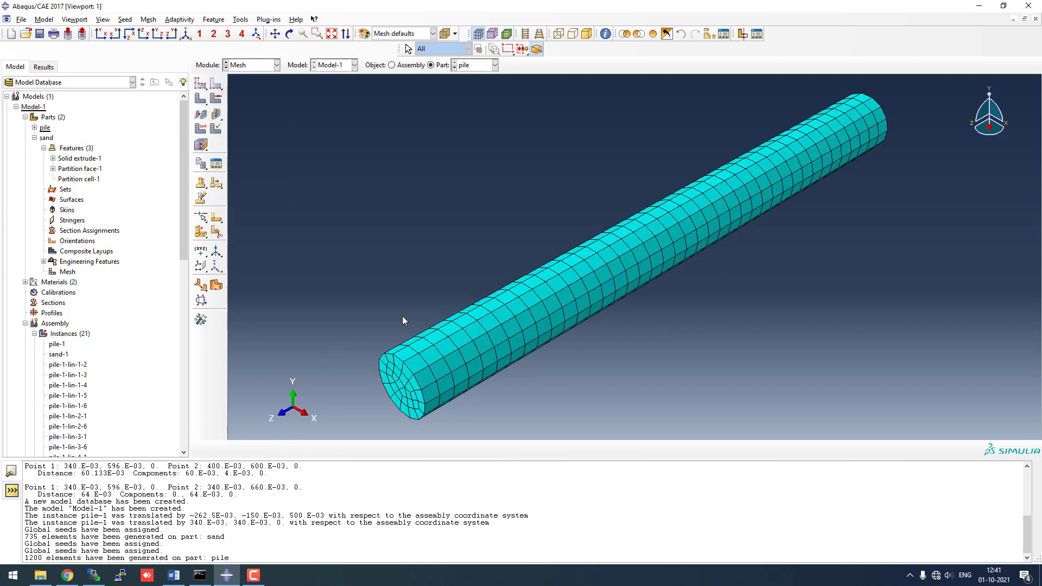
# - Set the pile part's approximate global seed size to 0.01
pyautogui.click(201, 83)
pyautogui.click(189, 129)
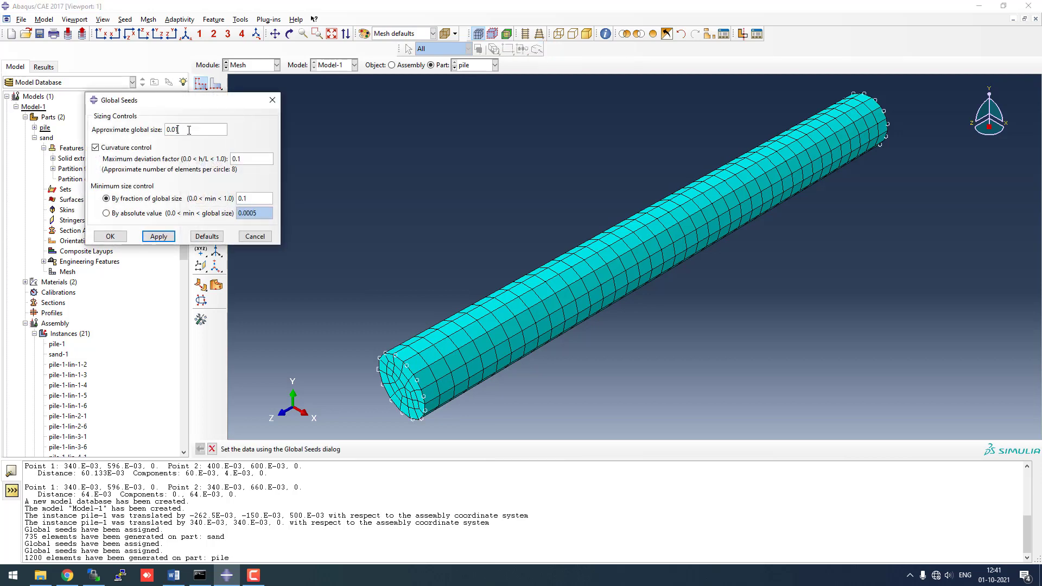
# - Apply a global seed size of 0.01 to the pile, delete its invalidated mesh, and remesh the part
pyautogui.click(117, 236)
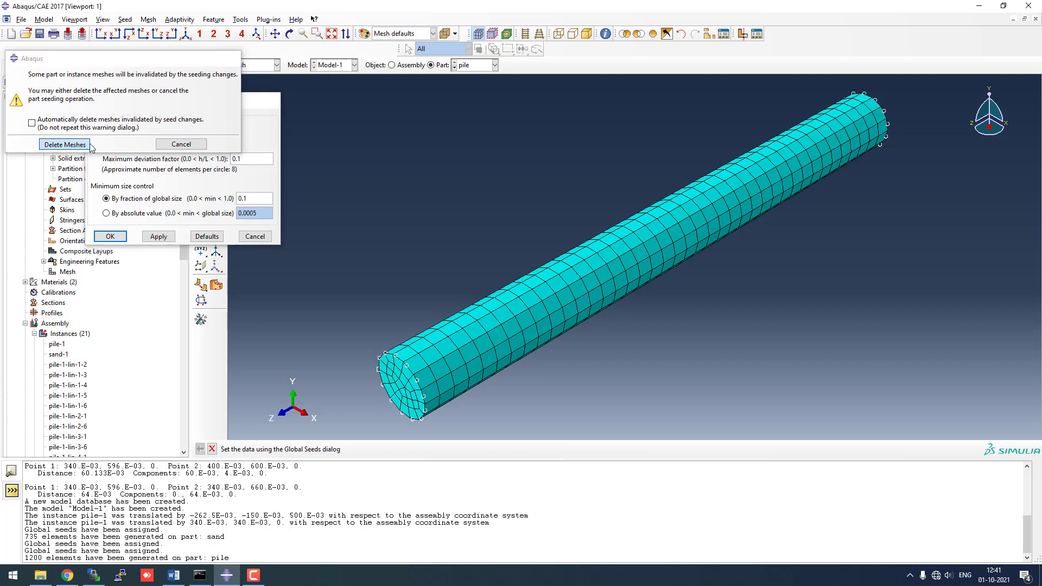
pyautogui.click(65, 156)
pyautogui.click(201, 99)
pyautogui.click(292, 449)
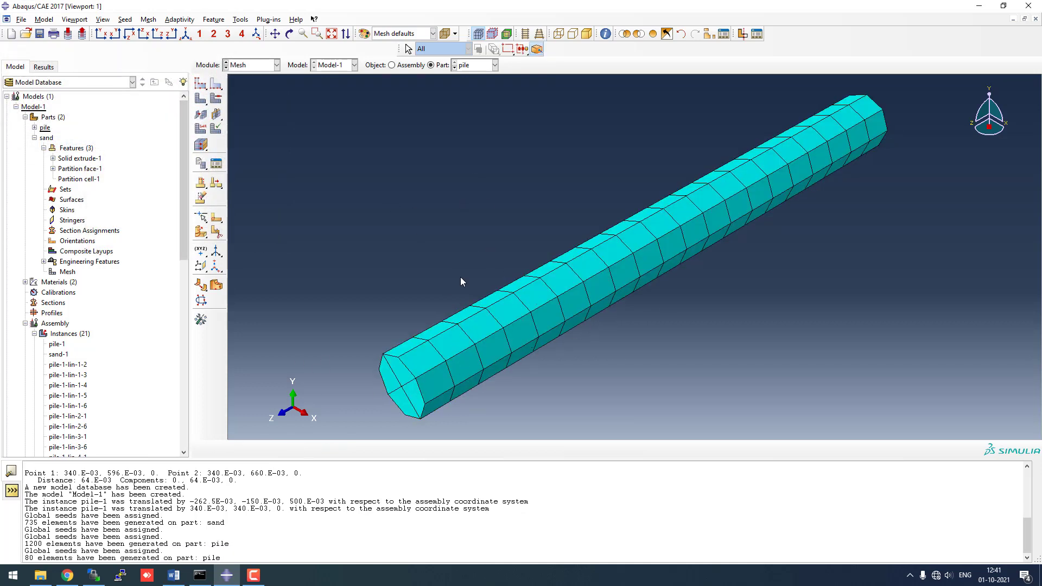
# - Switch to the Property module and start a section assignment for the whole pile part
pyautogui.click(275, 65)
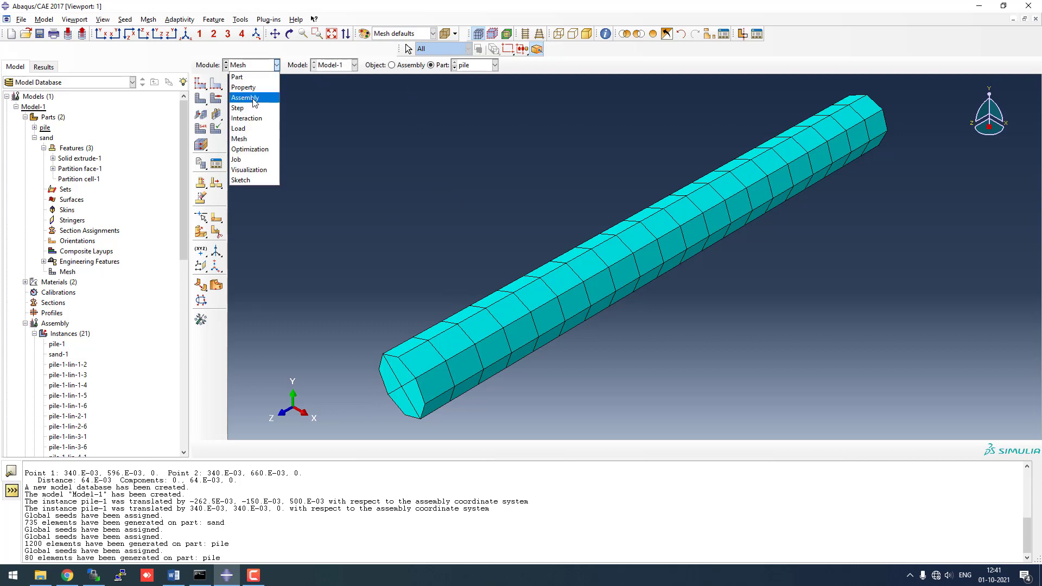
pyautogui.click(253, 98)
pyautogui.click(275, 66)
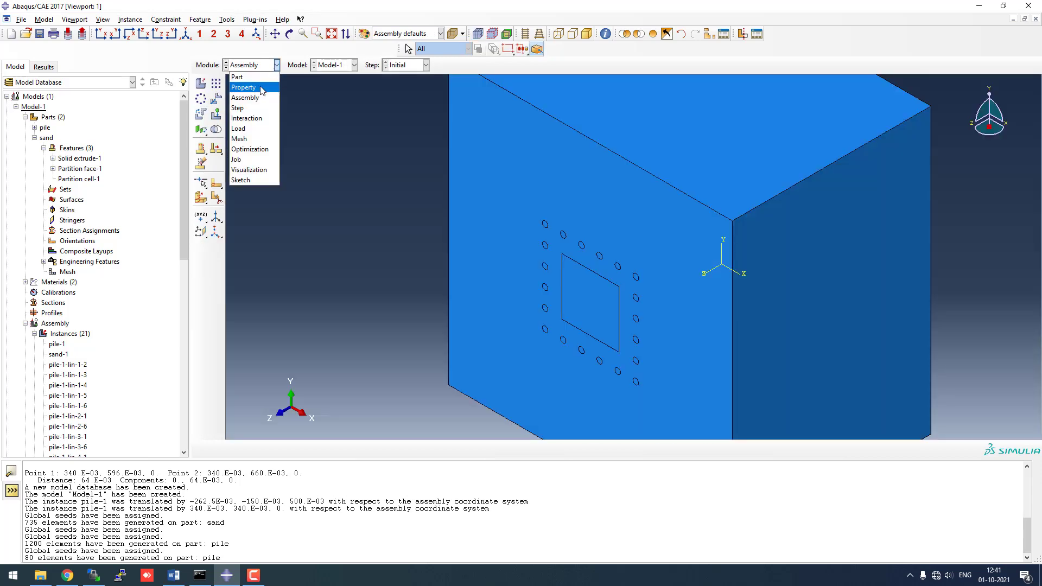
pyautogui.click(259, 87)
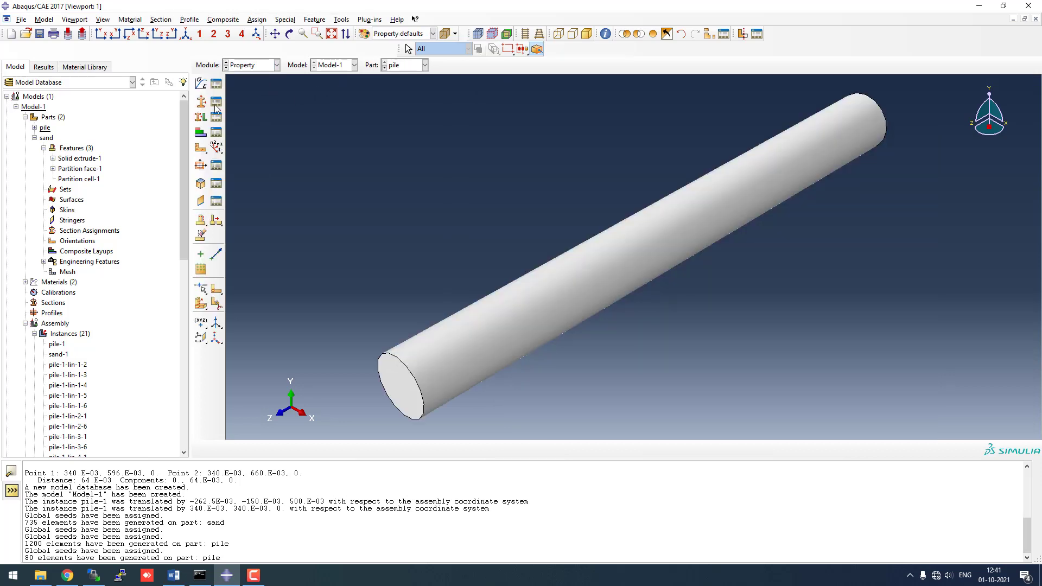
pyautogui.click(201, 117)
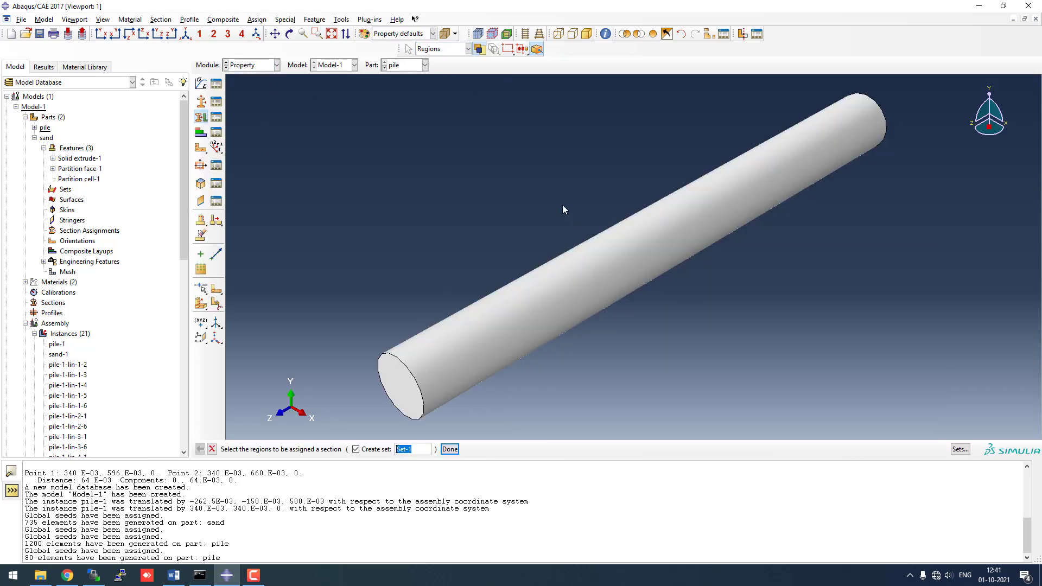
pyautogui.click(624, 285)
pyautogui.click(452, 451)
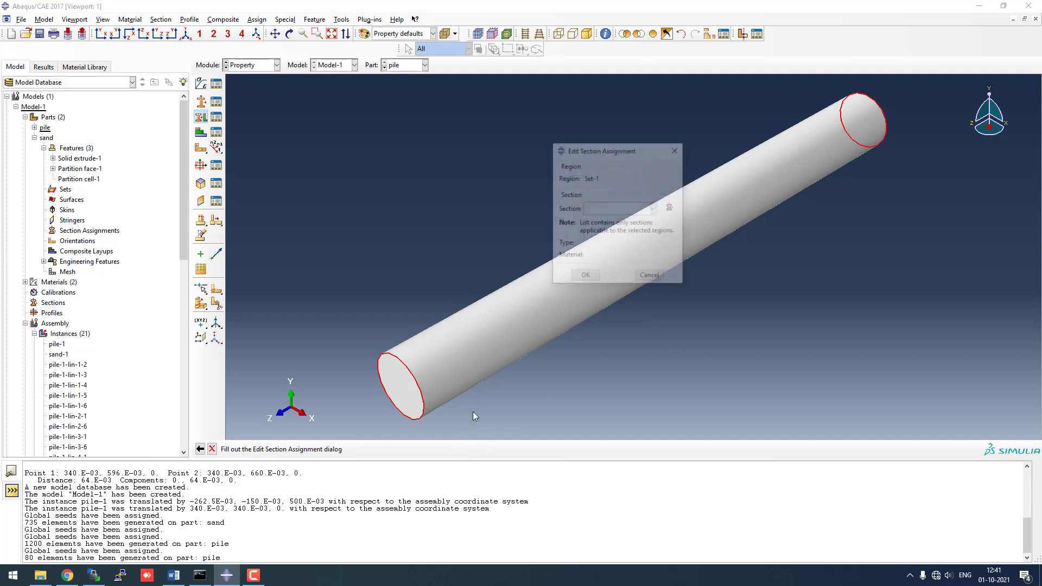
# - Create a solid homogeneous section named pile with aluminum as its material and assign it to the pile
pyautogui.click(671, 208)
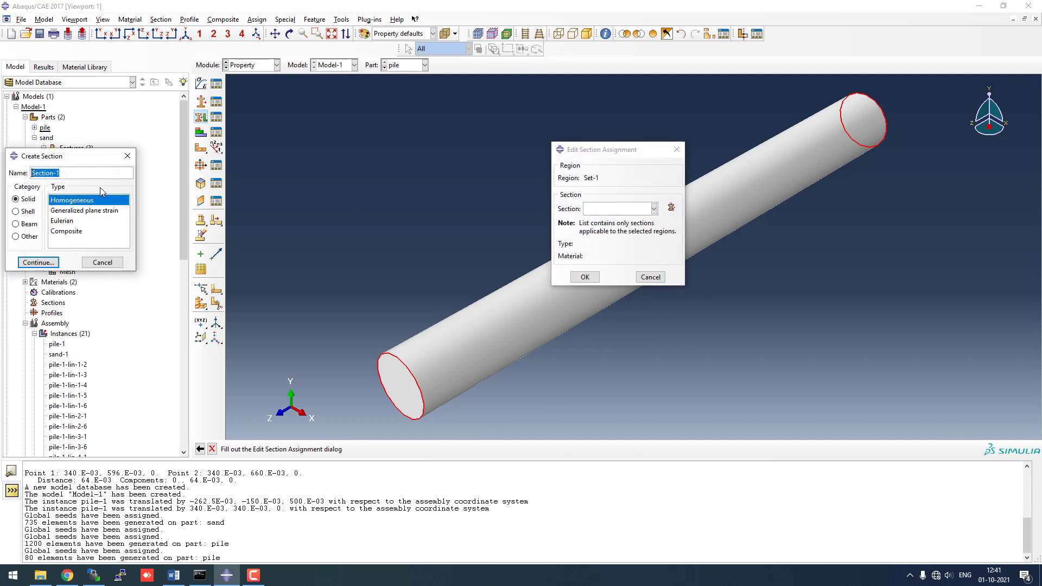
pyautogui.write('pile')
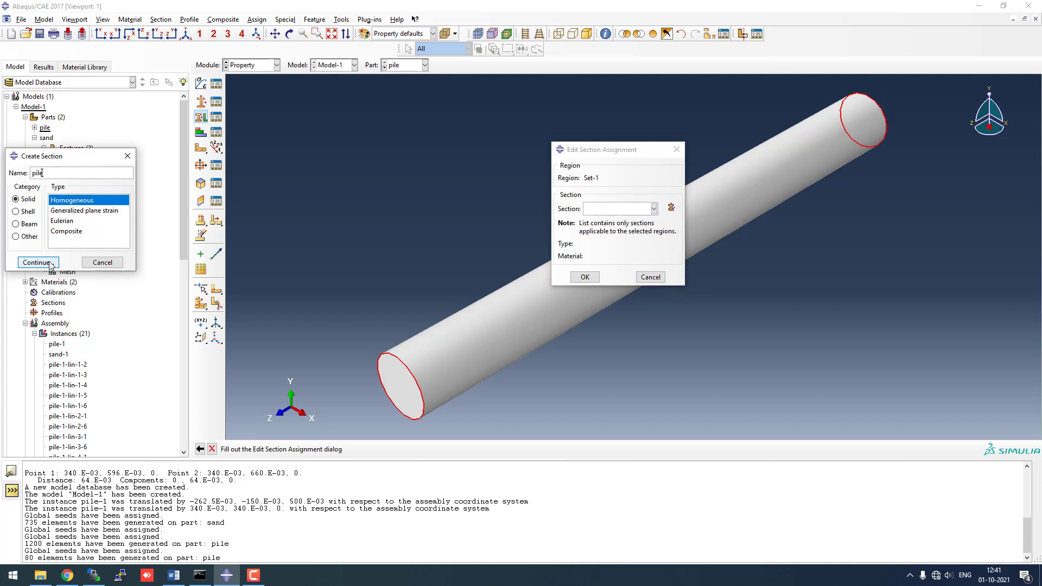
pyautogui.click(36, 262)
pyautogui.click(523, 189)
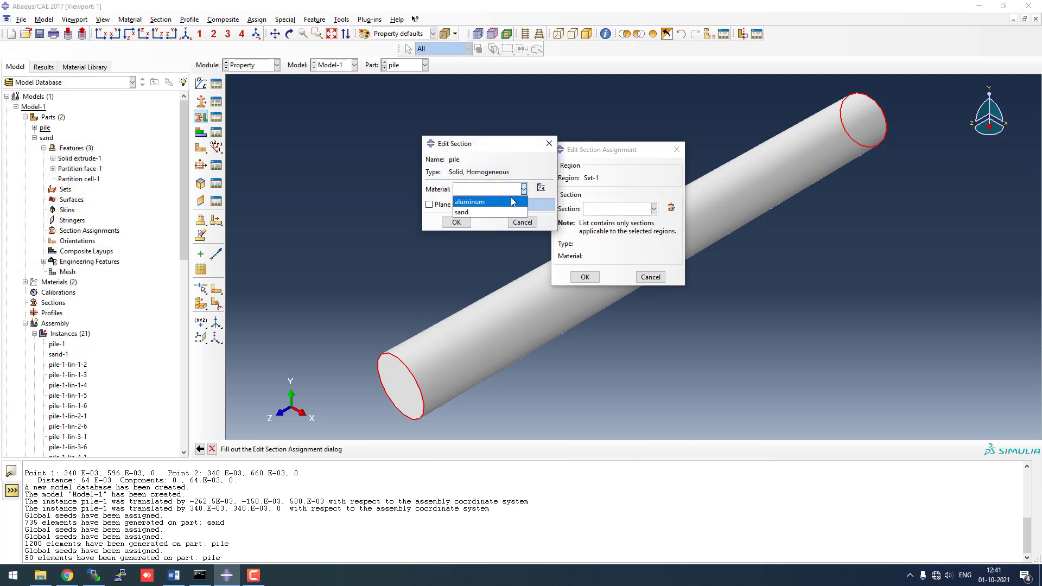
pyautogui.click(496, 206)
pyautogui.click(456, 222)
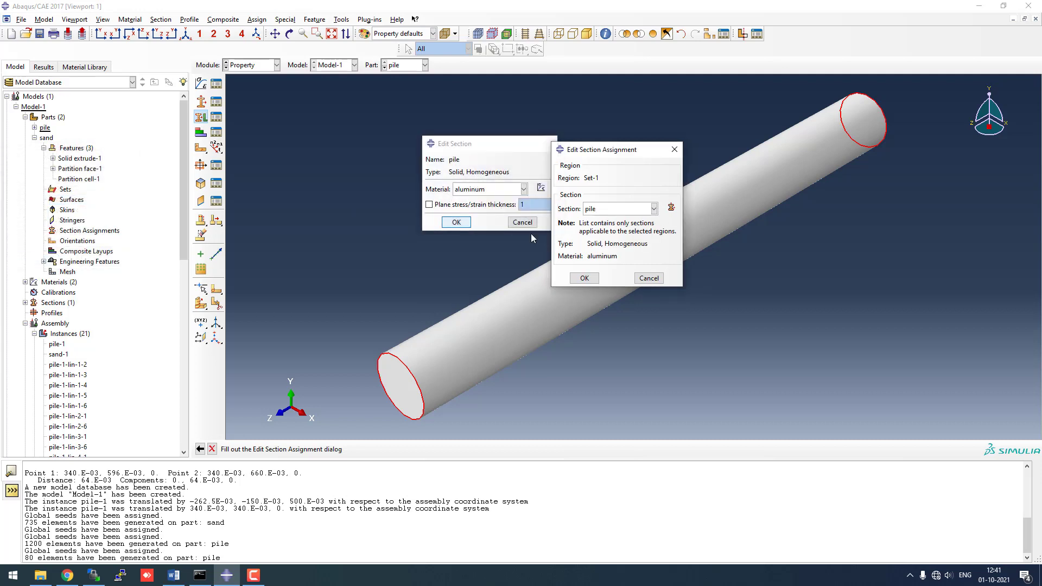
pyautogui.click(585, 278)
# - Switch to the sand part and start a section assignment covering its whole region
pyautogui.click(406, 65)
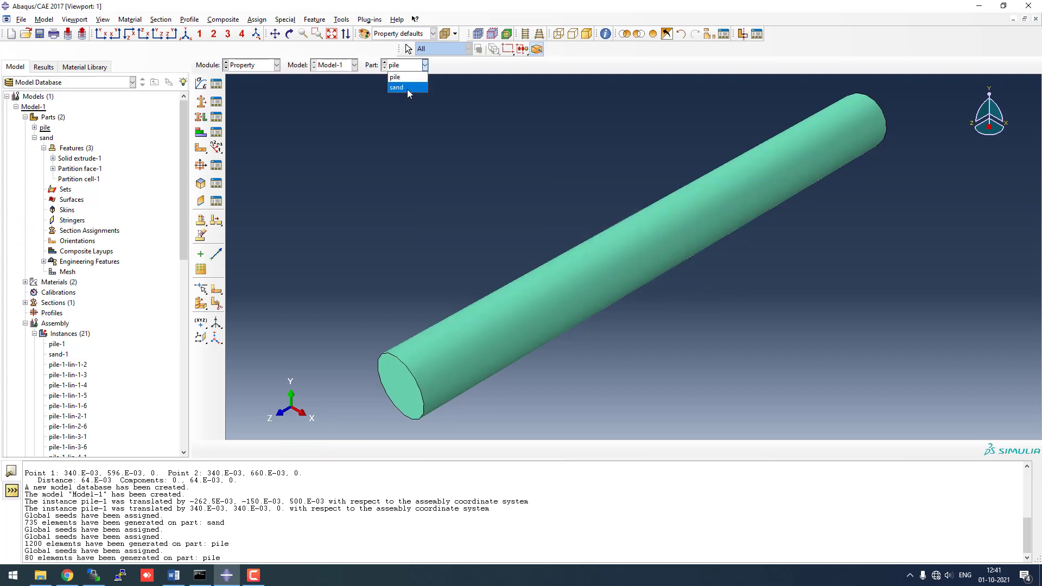
pyautogui.click(407, 89)
pyautogui.click(201, 116)
pyautogui.click(558, 187)
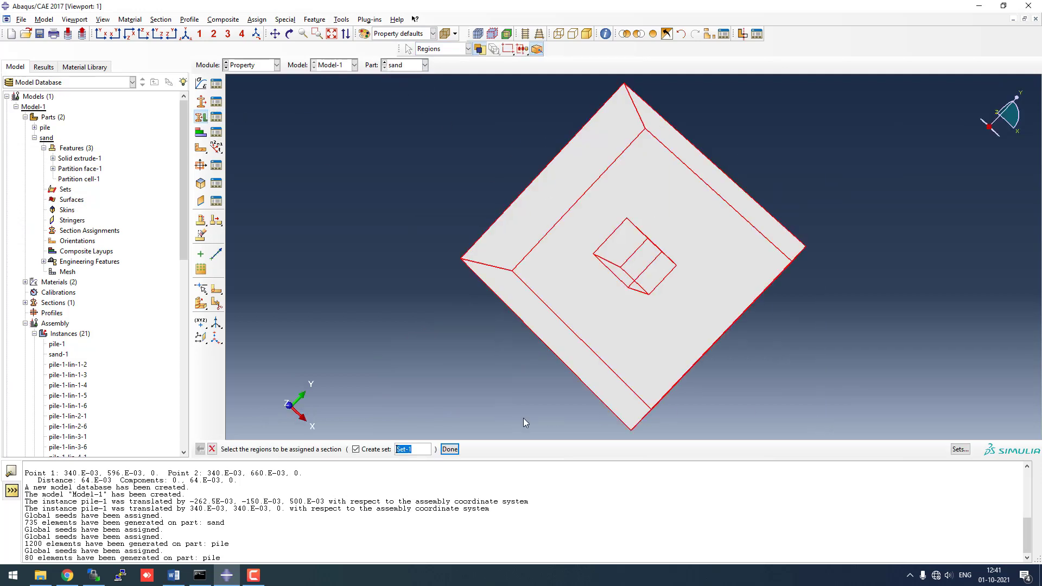
pyautogui.click(449, 449)
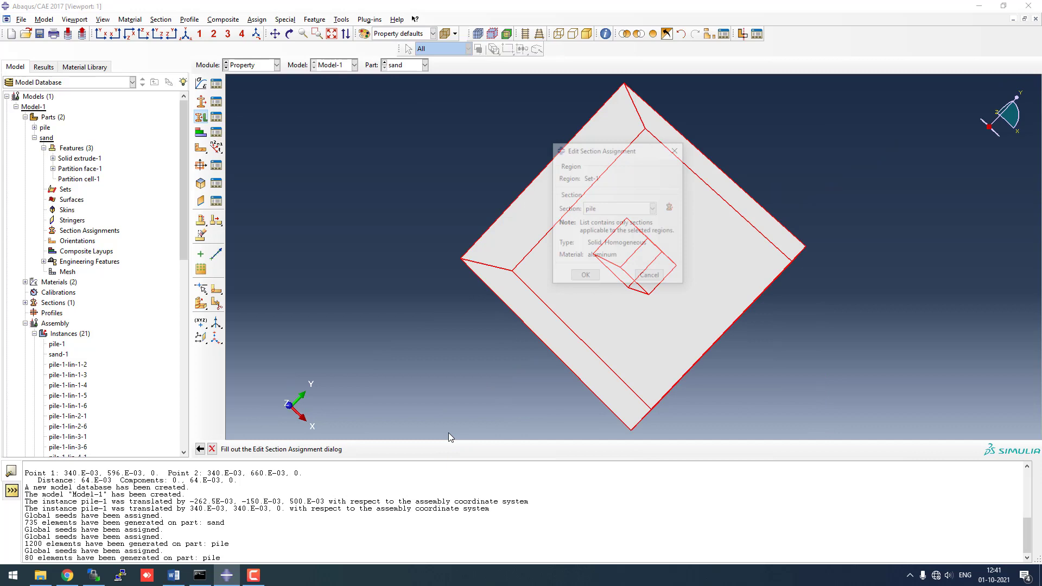
# - Create a solid homogeneous section named sand that uses the sand material
pyautogui.click(671, 207)
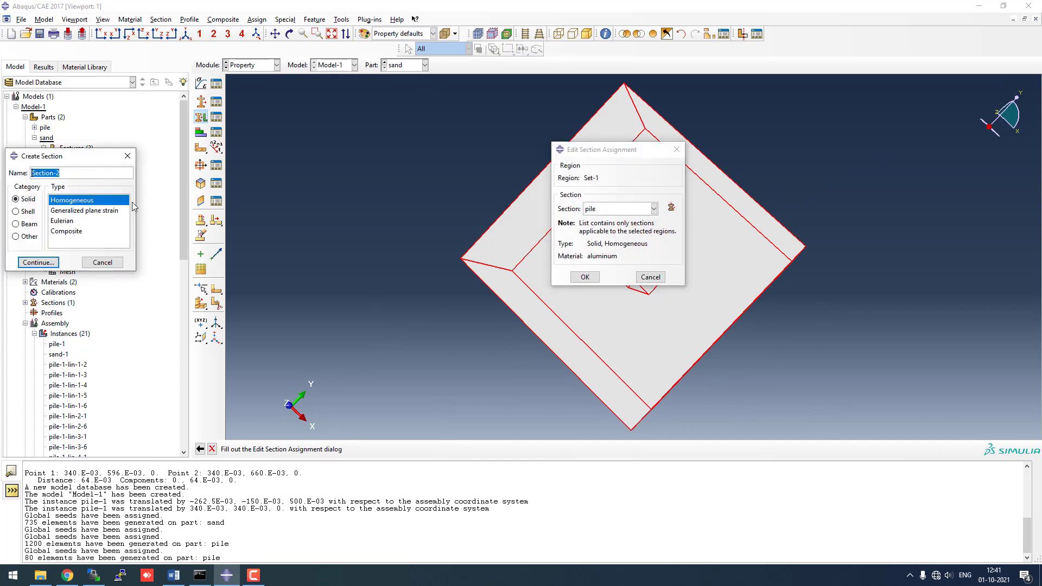
pyautogui.write('sand')
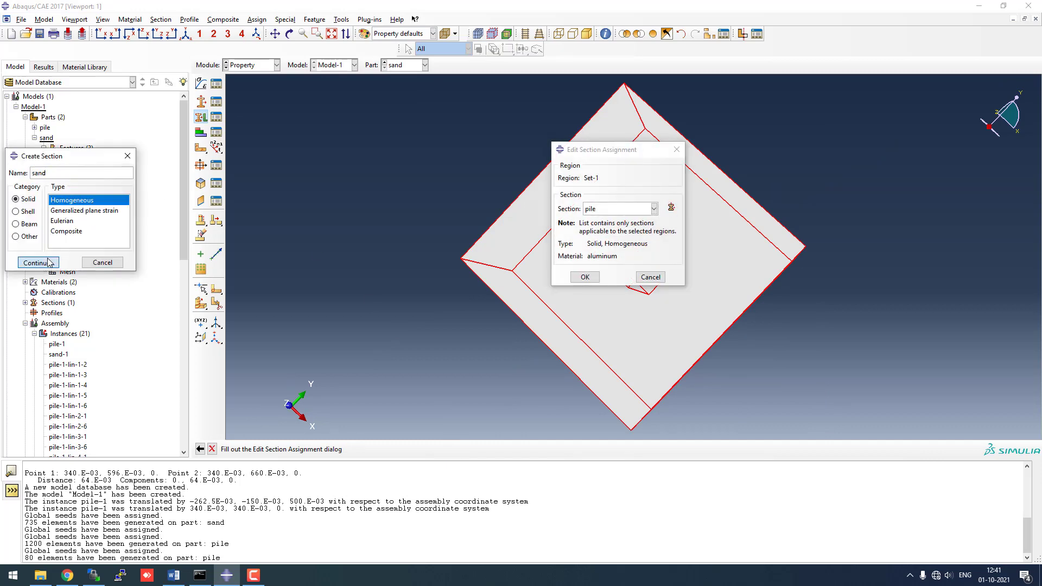
pyautogui.click(36, 262)
pyautogui.click(470, 190)
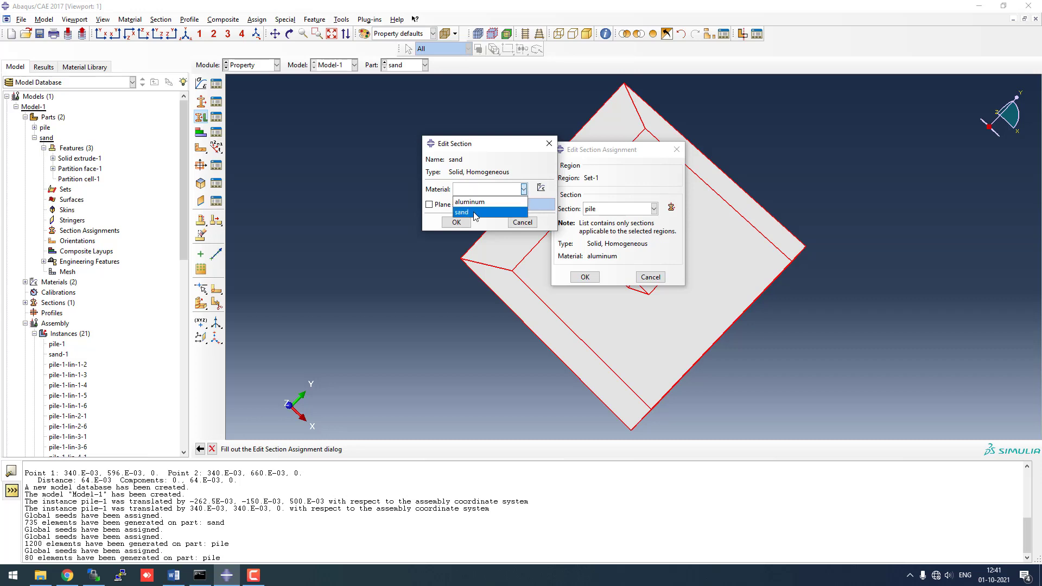
pyautogui.click(461, 214)
pyautogui.click(456, 222)
# - Assign the sand section to the selected region of the sand part
pyautogui.click(622, 214)
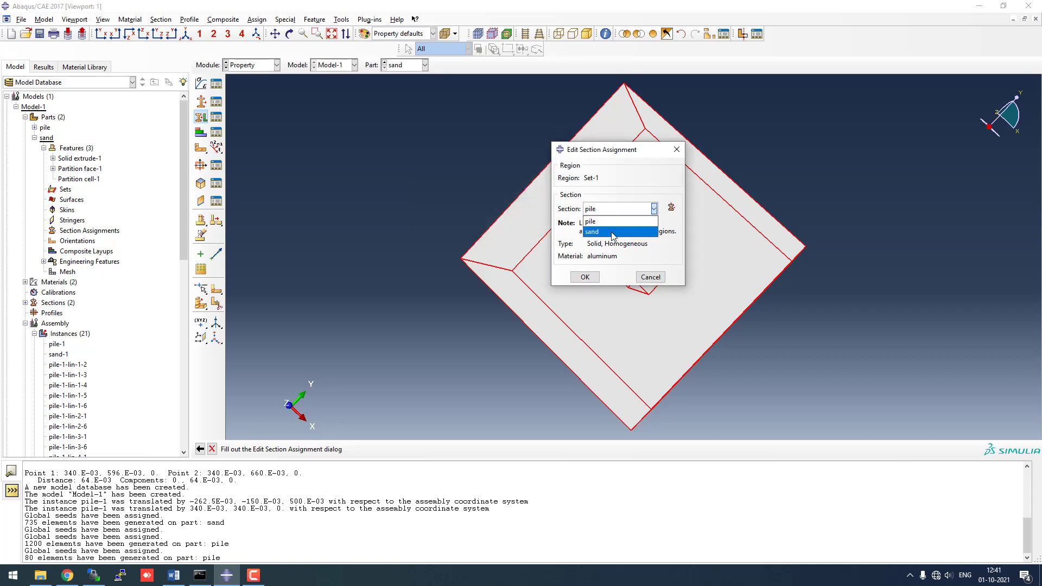
pyautogui.click(602, 234)
pyautogui.click(584, 277)
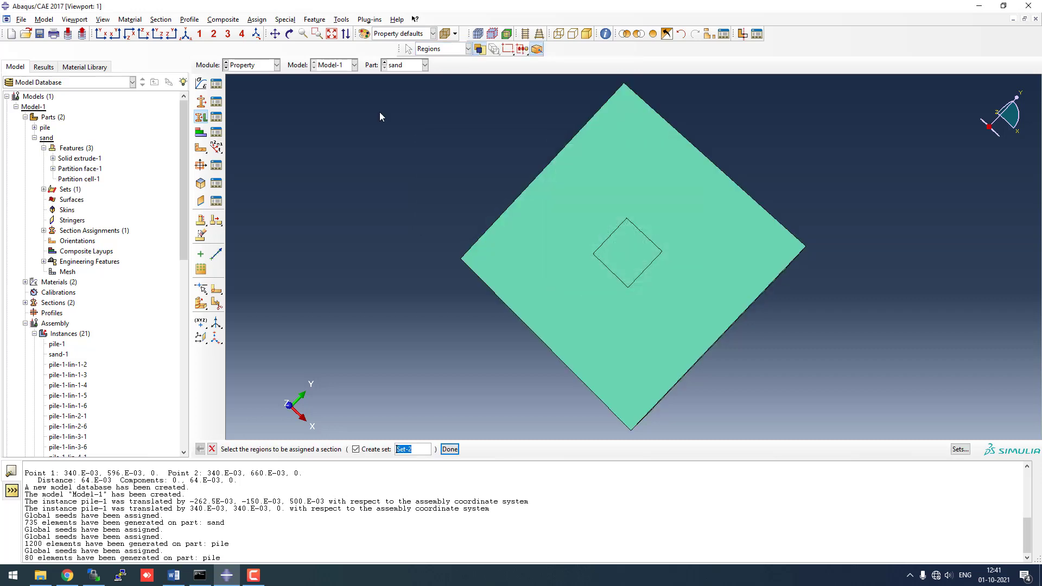
# - In the Step module, create a Geostatic step named geost after Initial, with Nlgeom on
pyautogui.click(255, 67)
pyautogui.click(243, 99)
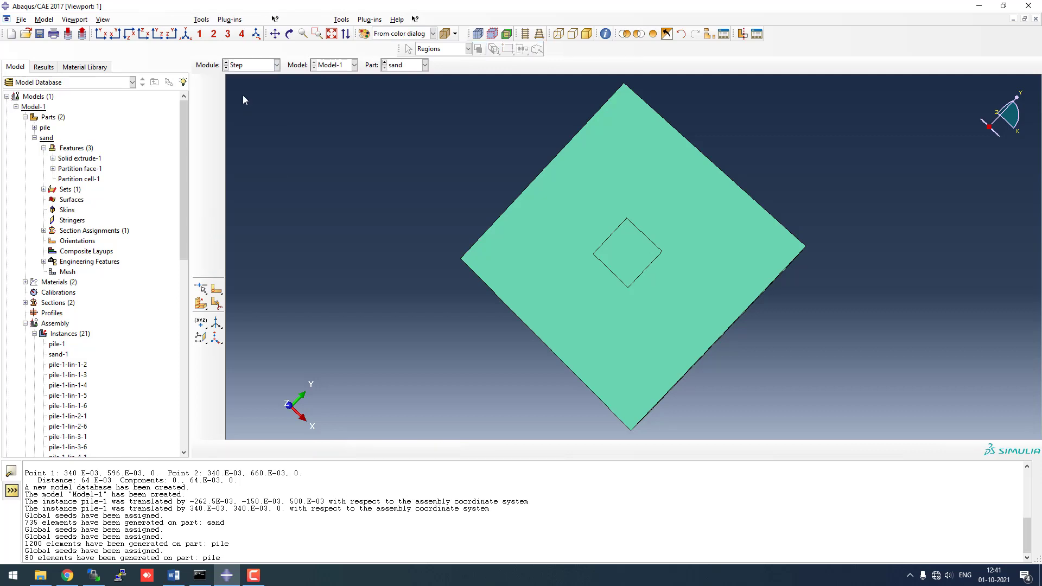
pyautogui.click(216, 83)
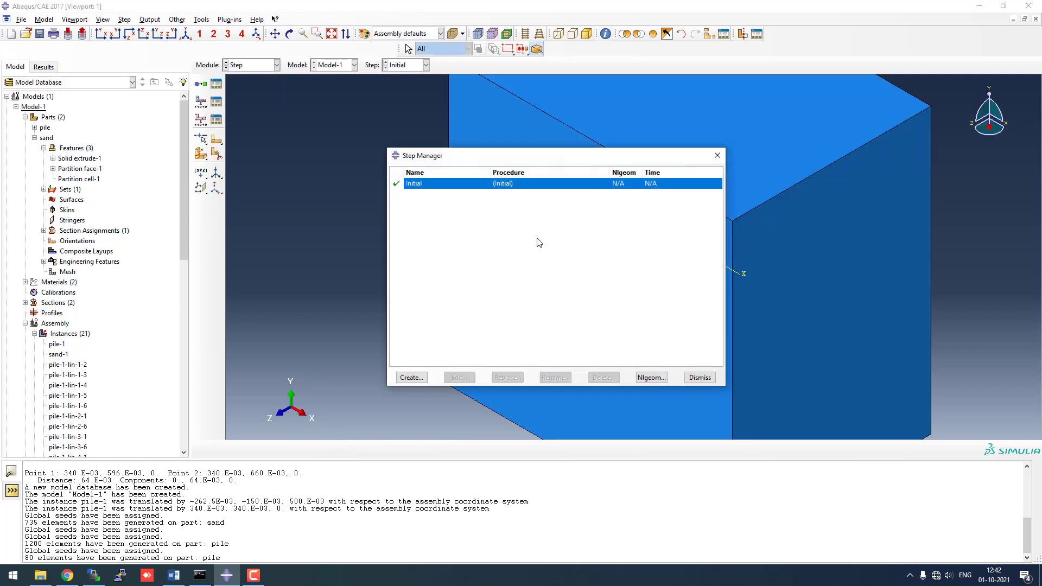
pyautogui.click(416, 379)
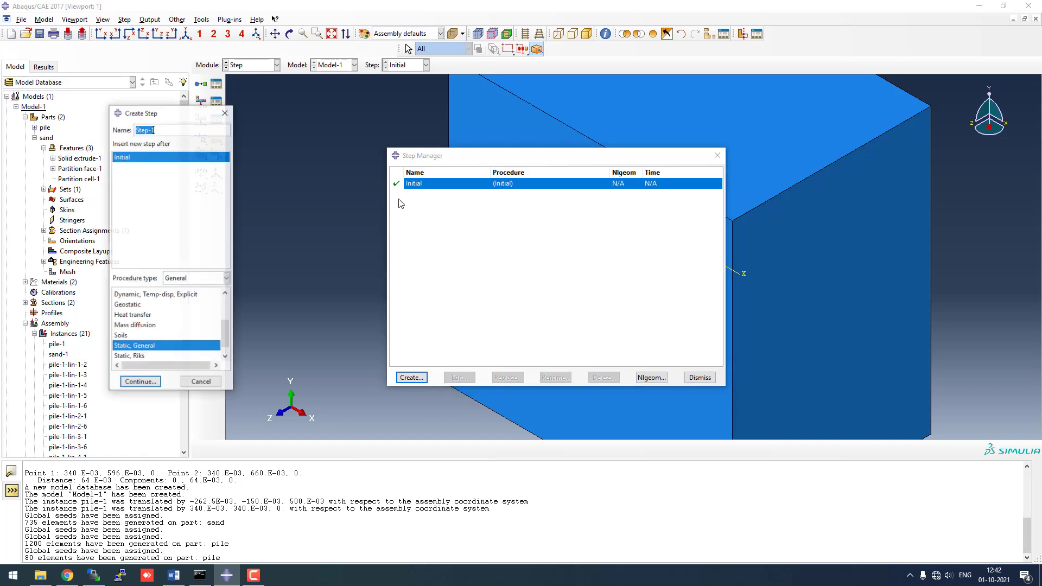
pyautogui.scroll(1, 149, 339)
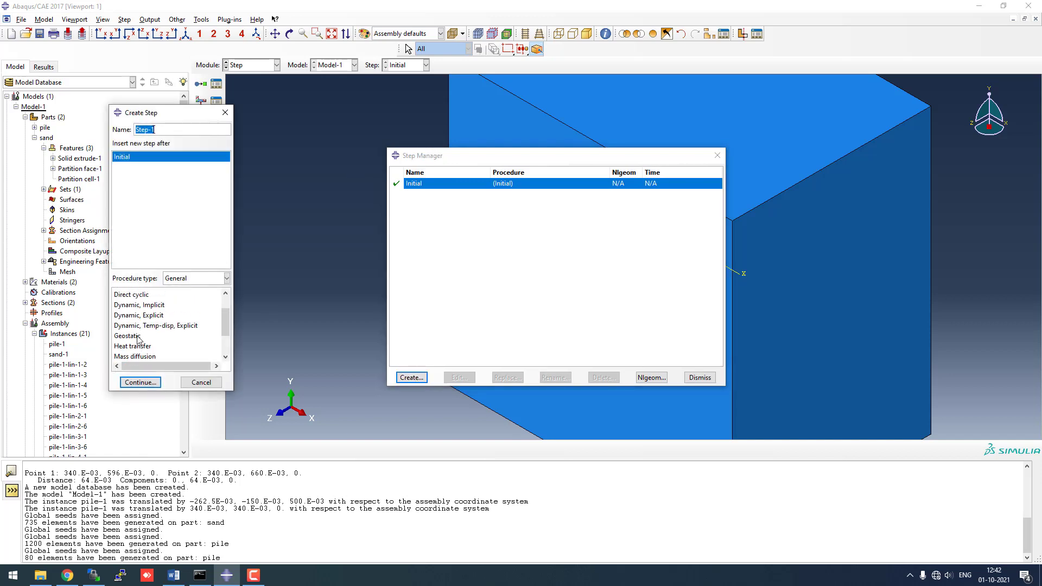
pyautogui.click(148, 337)
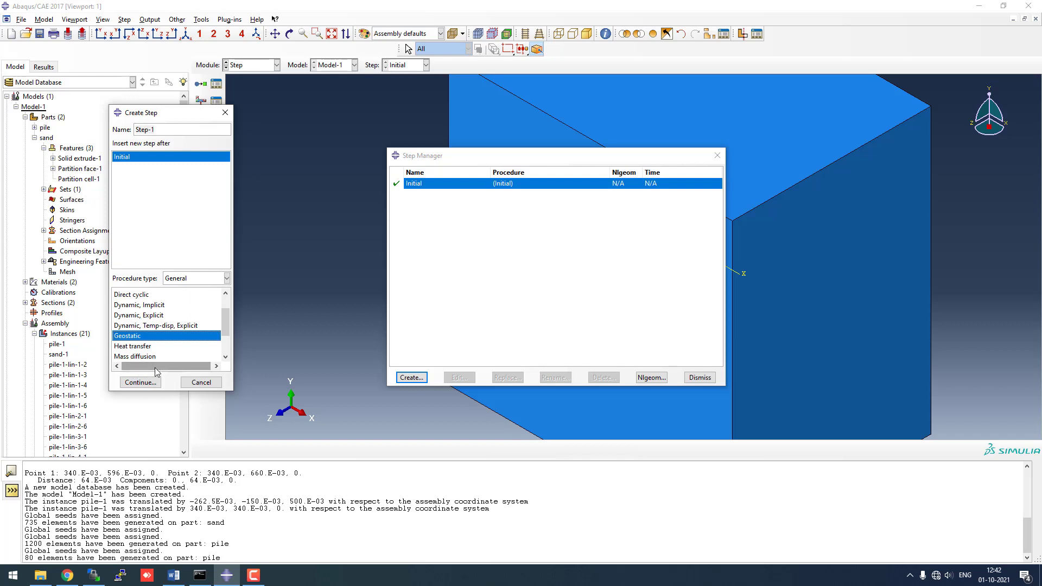
pyautogui.tripleClick(159, 127)
pyautogui.write('geost')
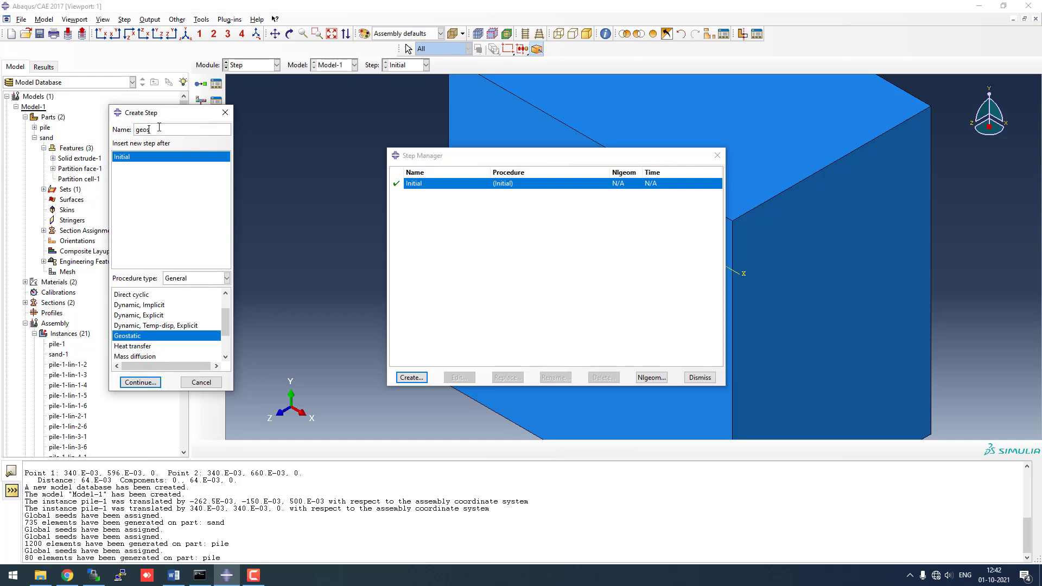
pyautogui.click(142, 382)
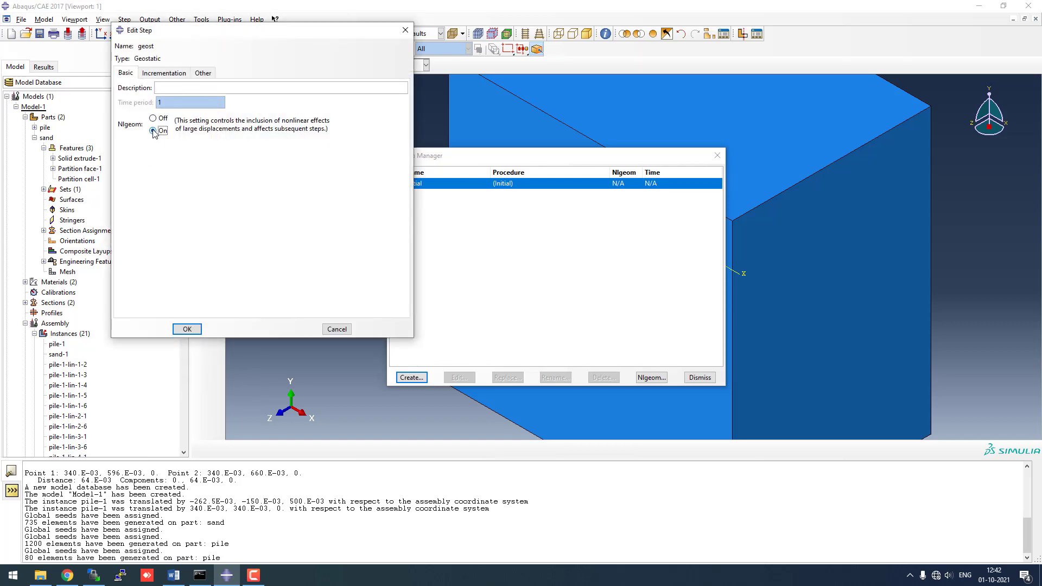
# - Set the geostatic step's matrix storage to Unsymmetric and save the step
pyautogui.click(166, 76)
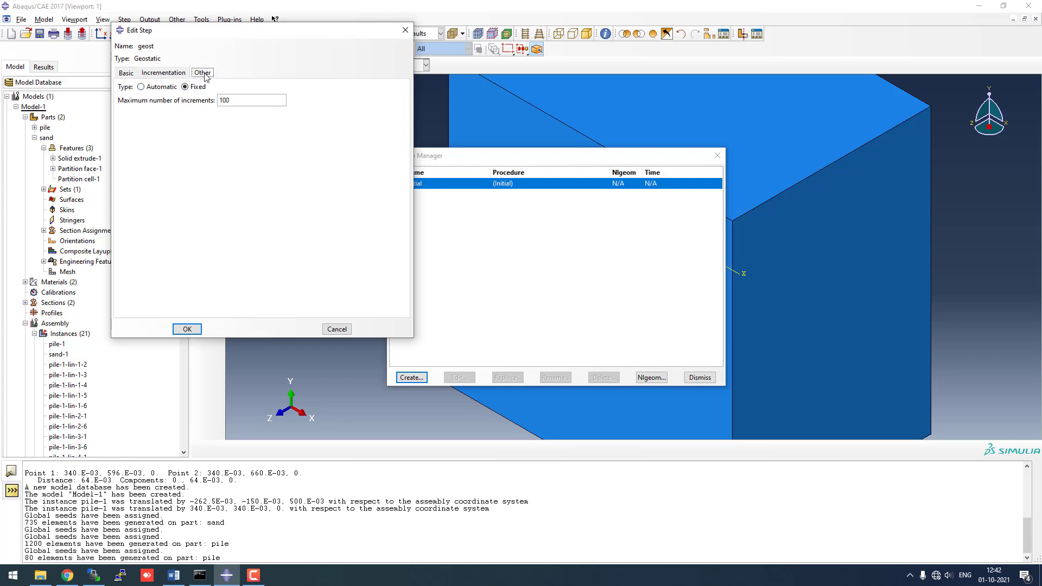
pyautogui.click(205, 76)
pyautogui.click(236, 112)
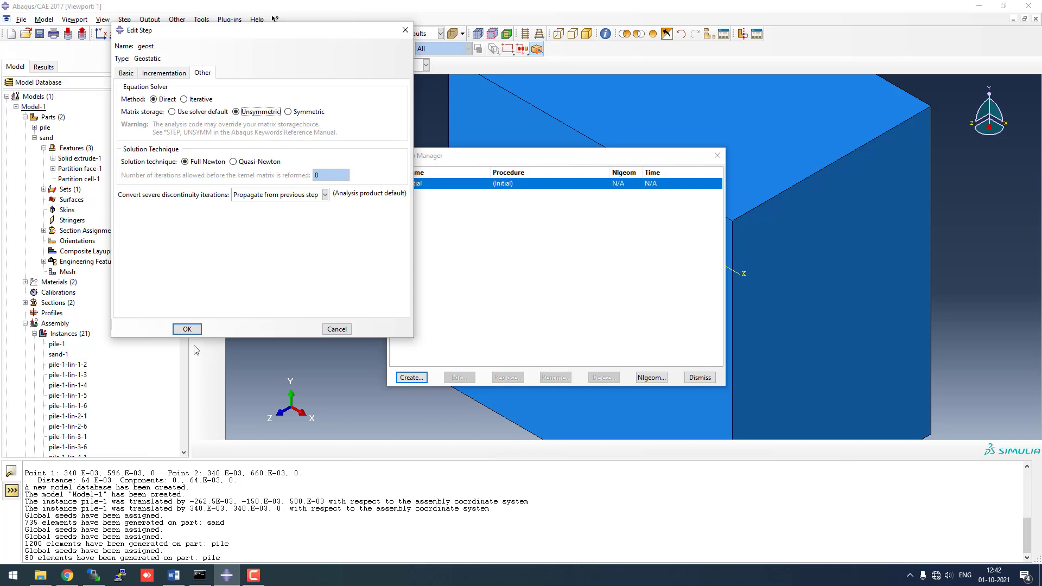
pyautogui.click(187, 329)
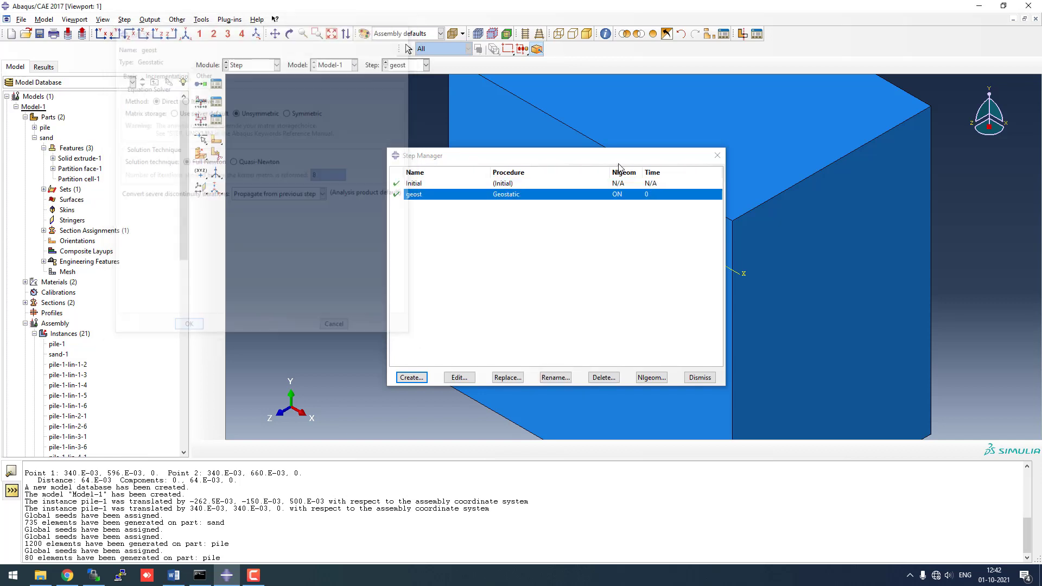
# - Create a Soils step named load after geost, with a time period of 10
pyautogui.click(424, 379)
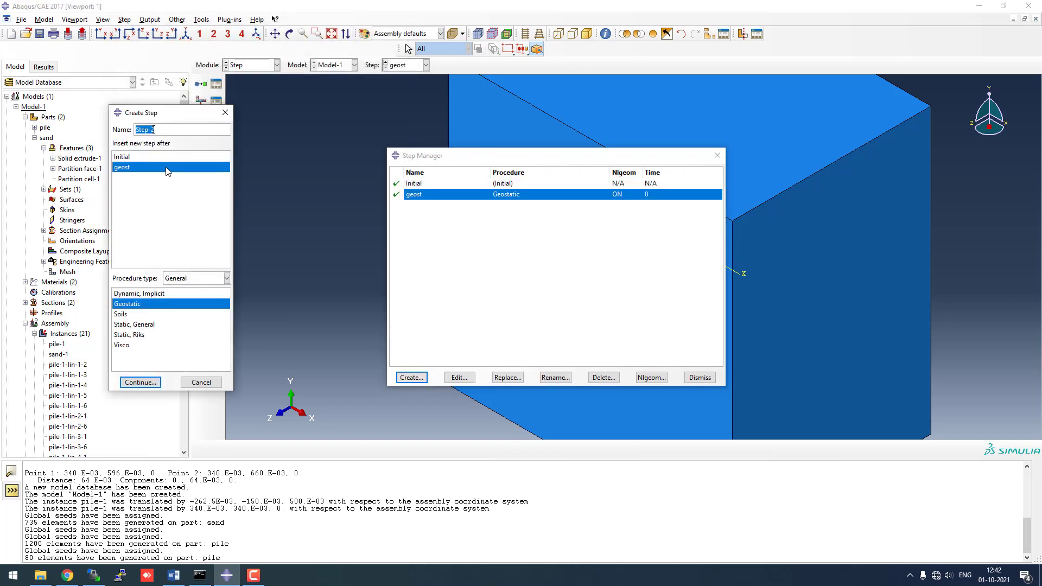
pyautogui.click(132, 314)
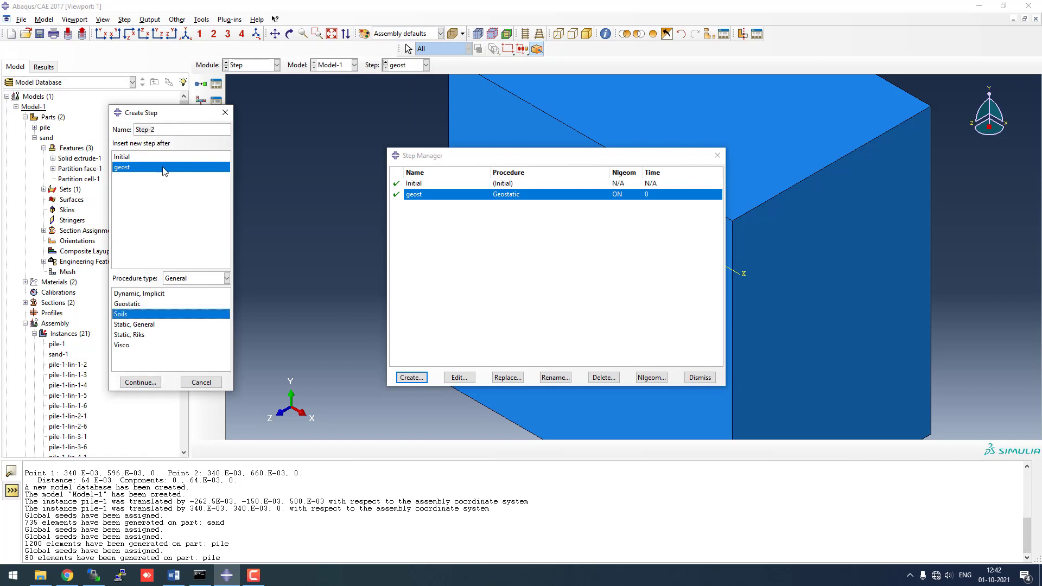
pyautogui.click(163, 130)
pyautogui.press('BackSpace')
pyautogui.click(144, 383)
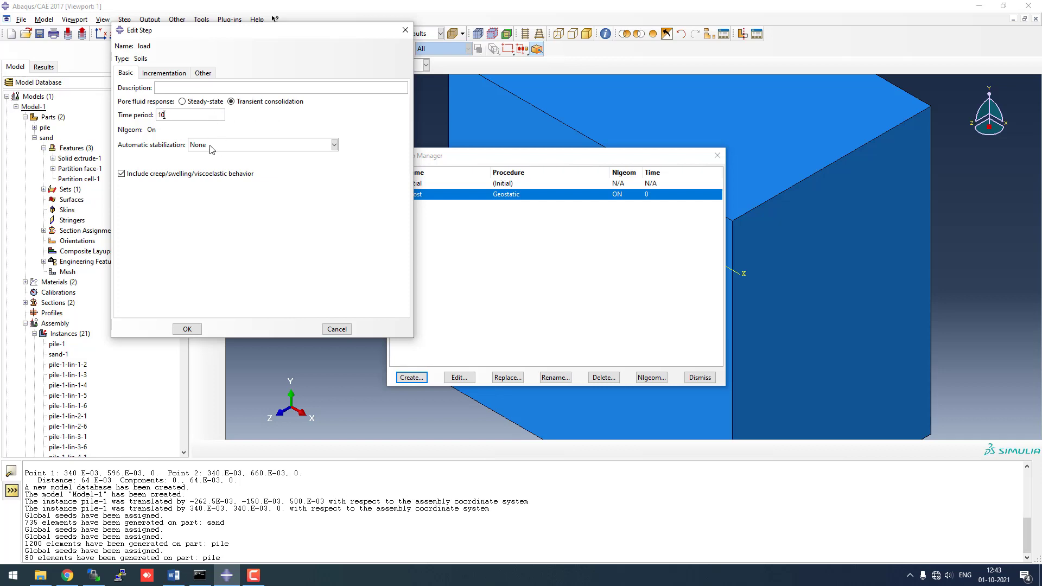
# - Set the load step's maximum increments to 10000, initial size 0.001, maximum size 1, pore pressure change 1000, and disable the creep strain error tolerance
pyautogui.click(177, 75)
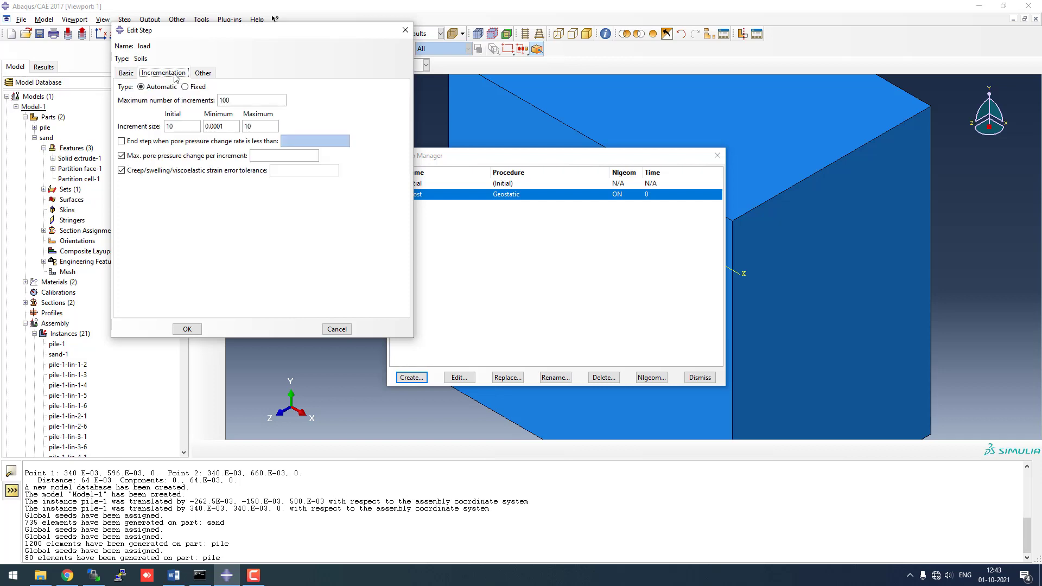
pyautogui.click(243, 102)
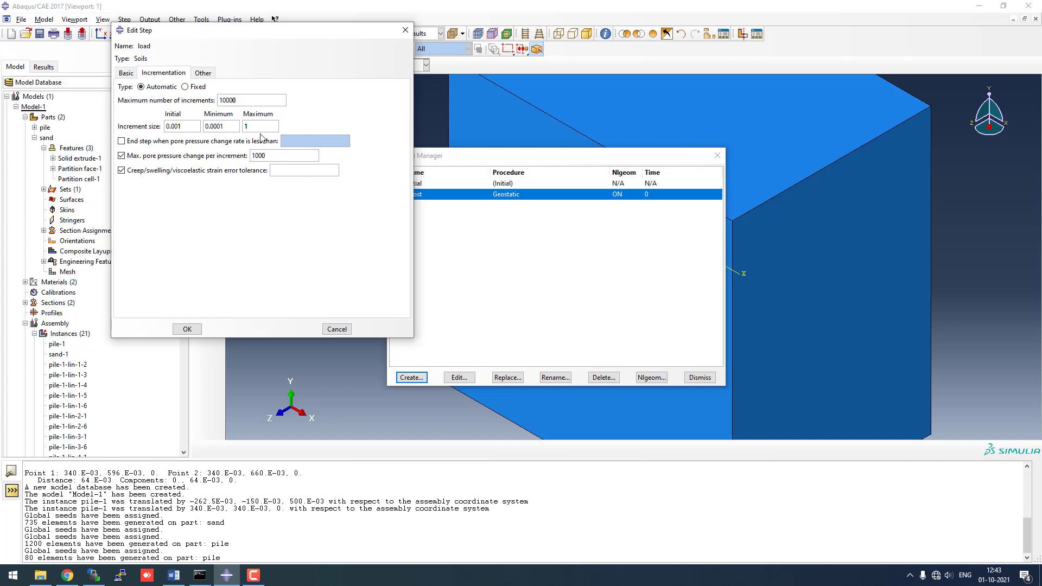
pyautogui.click(233, 171)
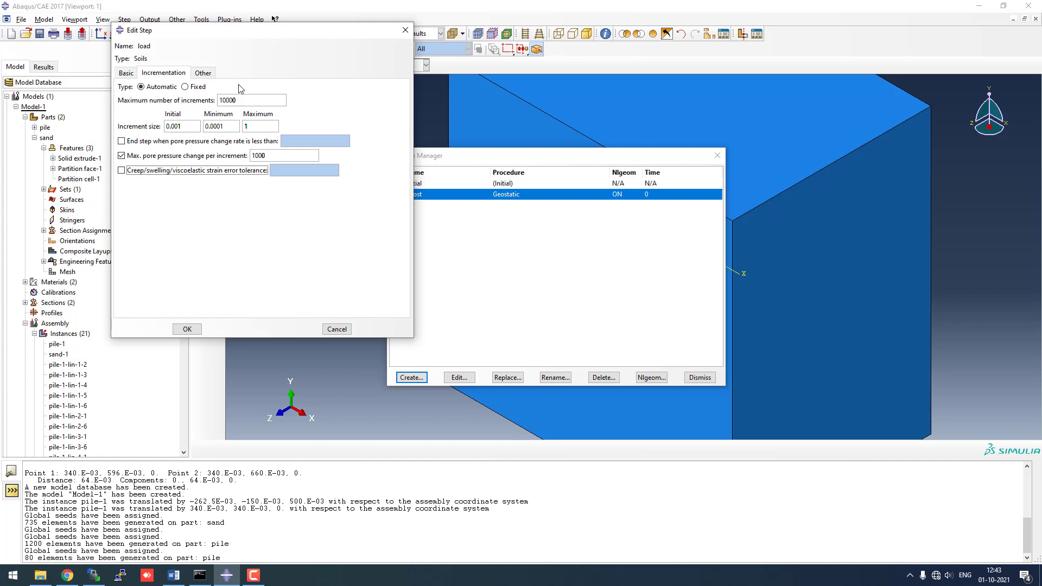
# - Set the load step's matrix storage to Unsymmetric with loads ramped linearly over the step, and save the step
pyautogui.click(202, 75)
pyautogui.click(247, 113)
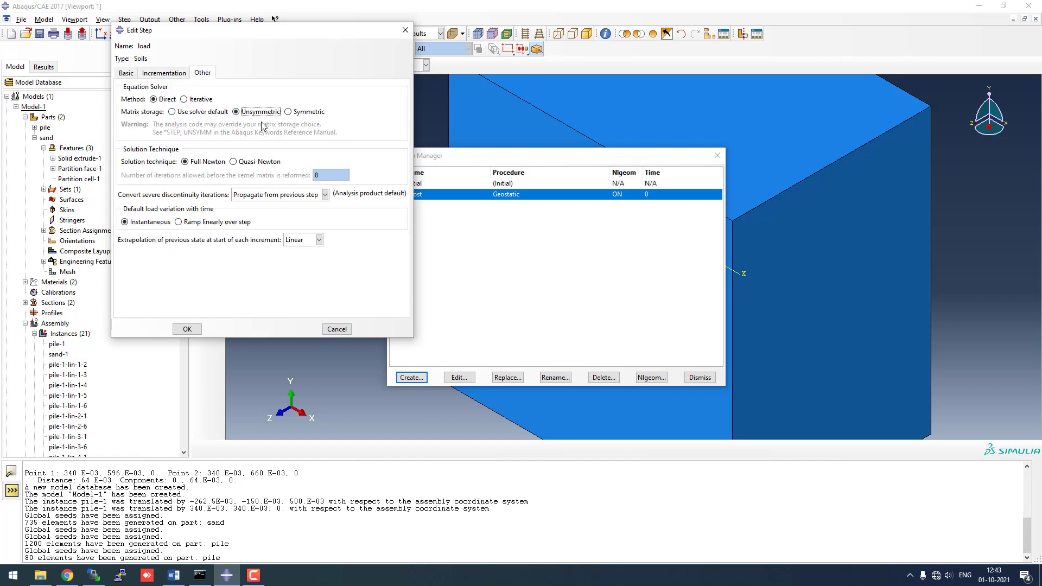
pyautogui.click(180, 222)
pyautogui.click(126, 72)
pyautogui.click(187, 329)
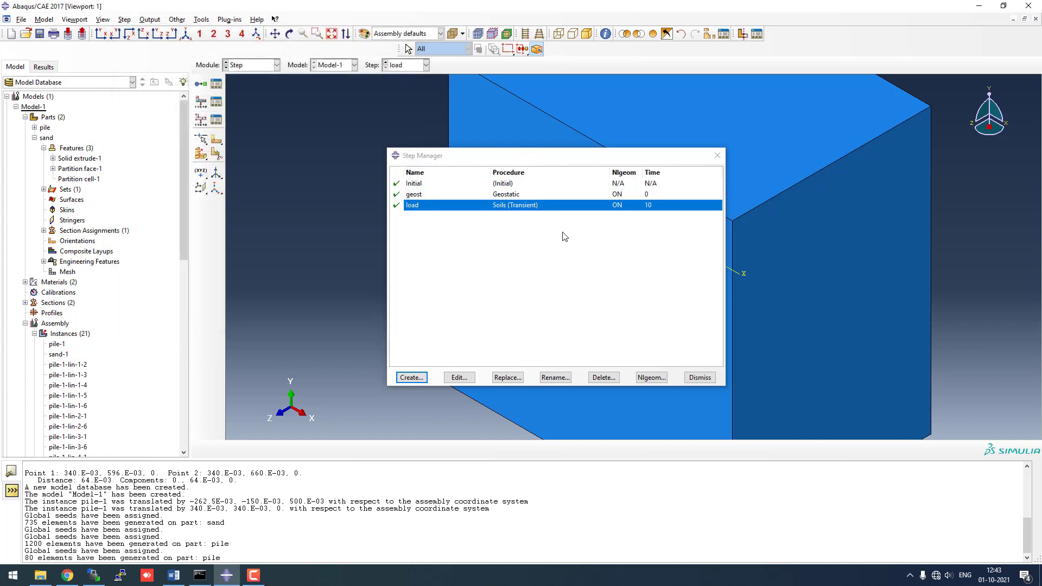
pyautogui.click(700, 377)
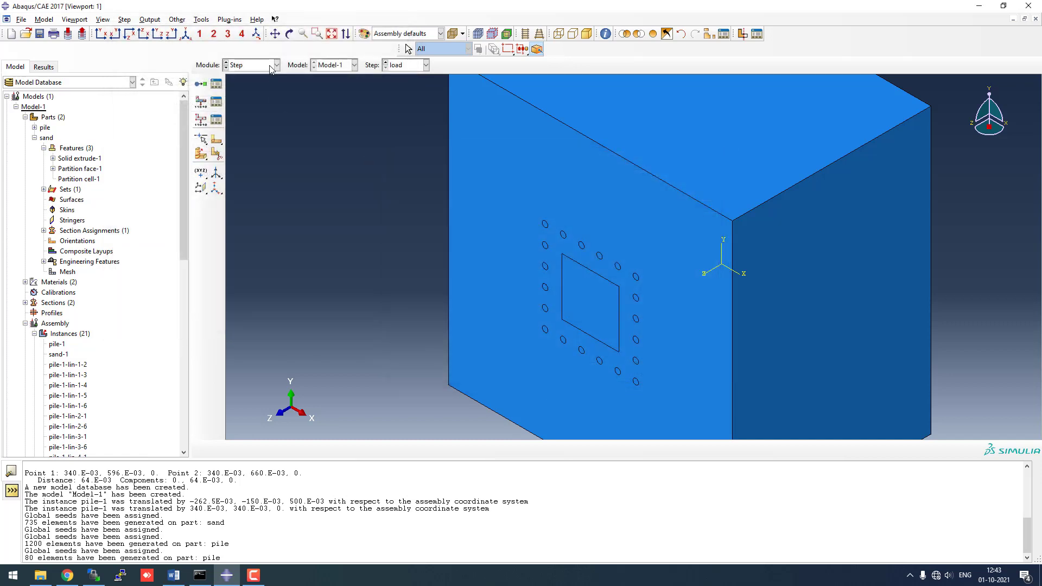
# - In the Interaction module, start a new assembly geometry set named embed
pyautogui.click(270, 65)
pyautogui.click(271, 111)
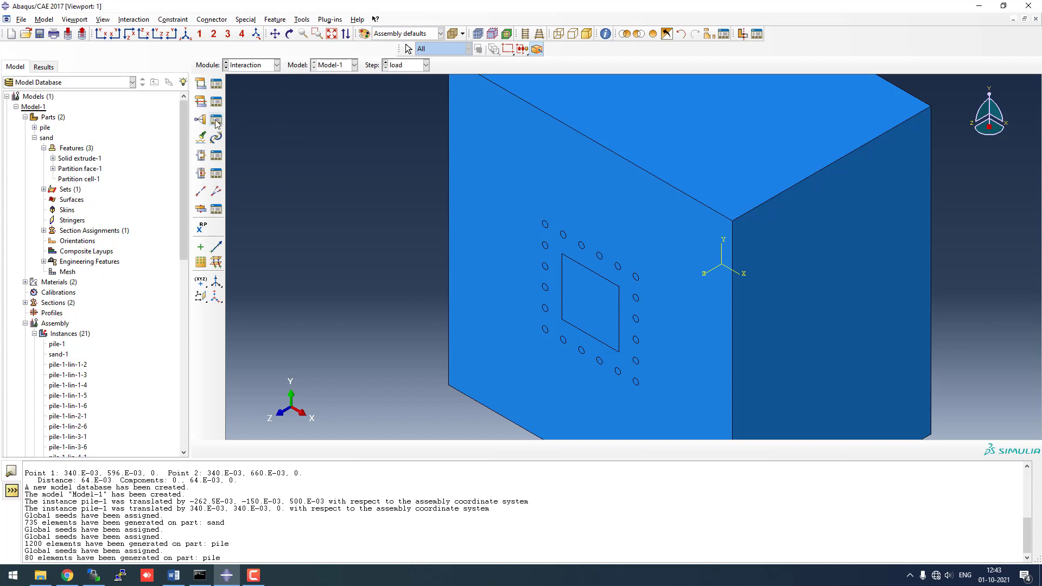
pyautogui.click(34, 137)
pyautogui.click(35, 199)
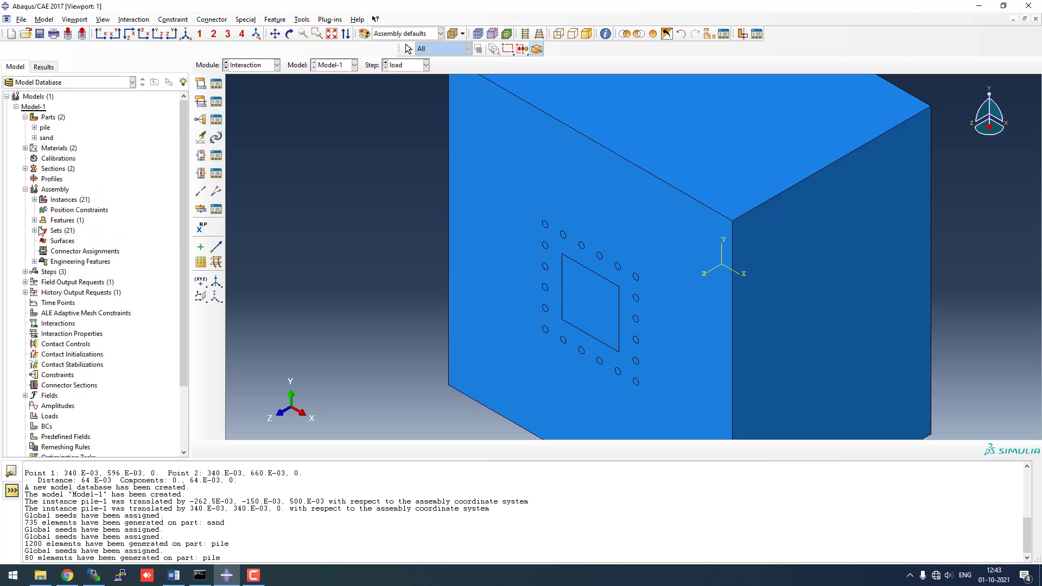
pyautogui.click(34, 231)
pyautogui.rightClick(56, 230)
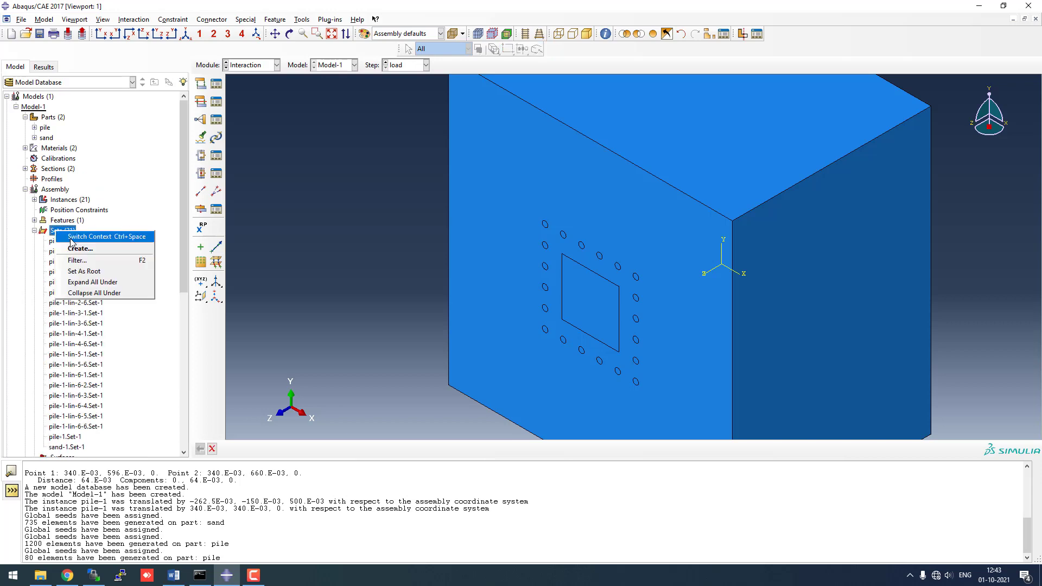
pyautogui.click(71, 248)
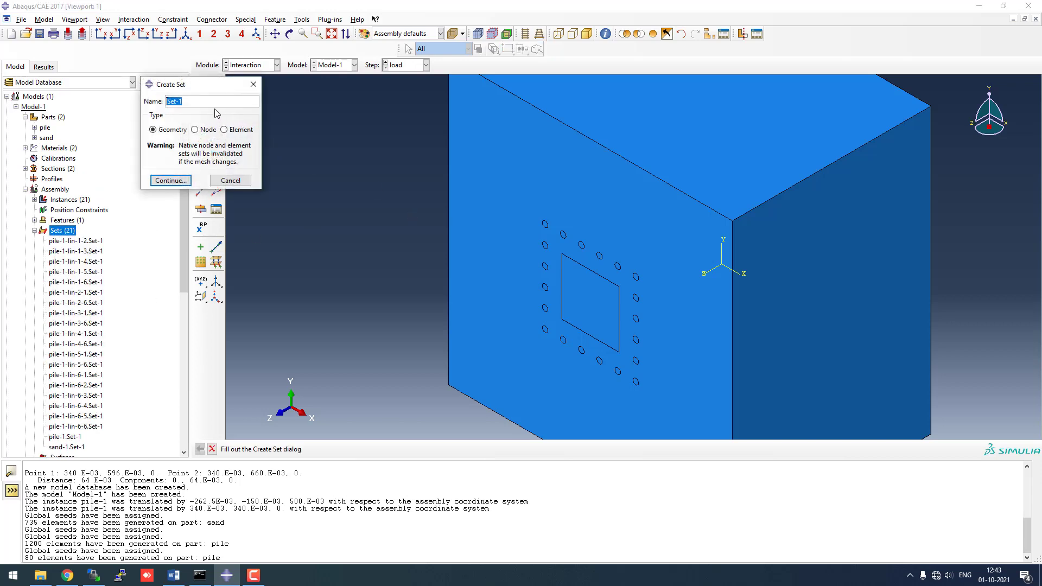
pyautogui.write('embed')
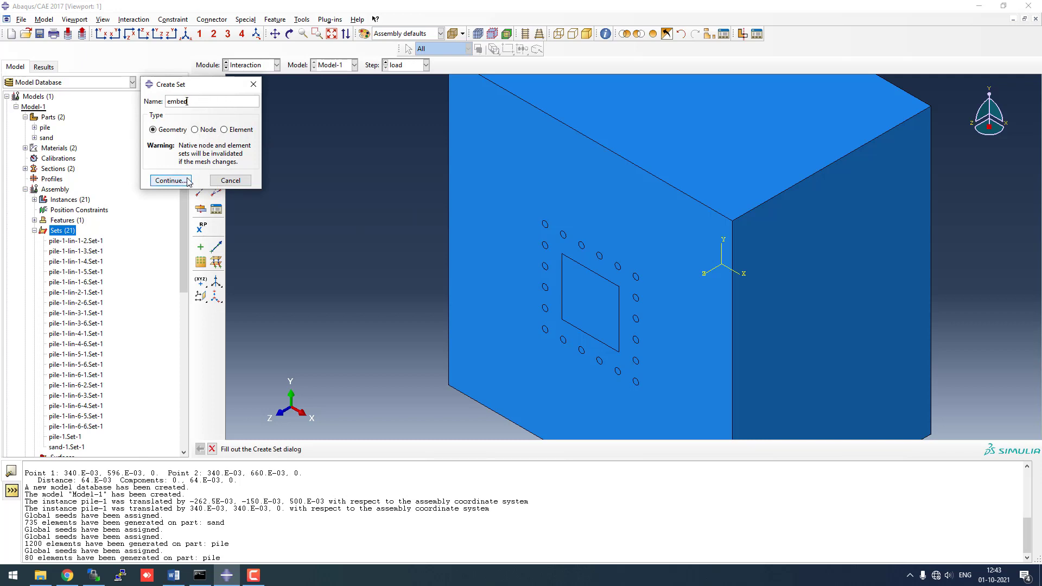
pyautogui.click(170, 180)
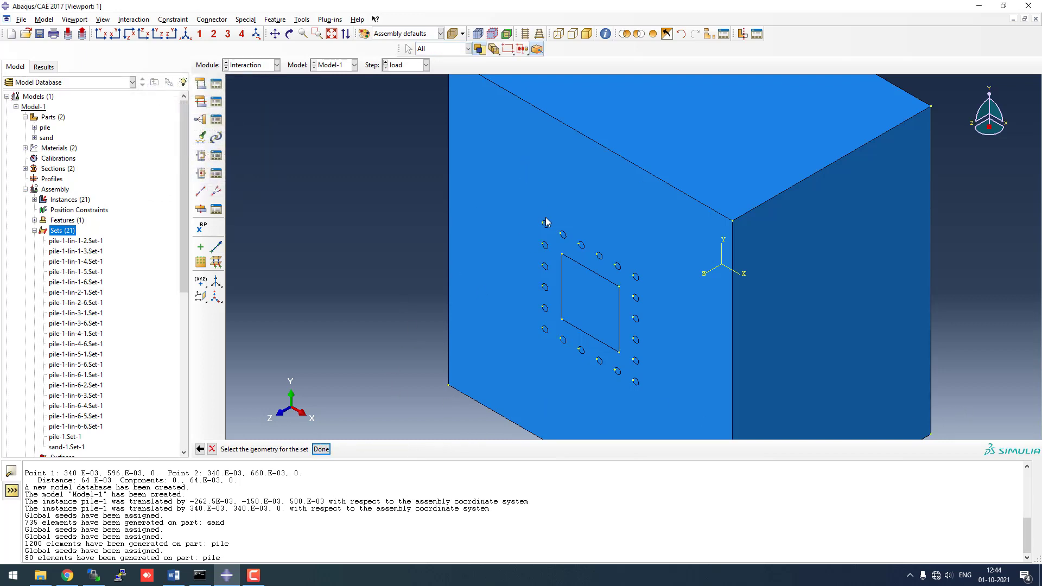
# - Hide the sand instance so that only the pile instances are displayed
pyautogui.click(532, 104)
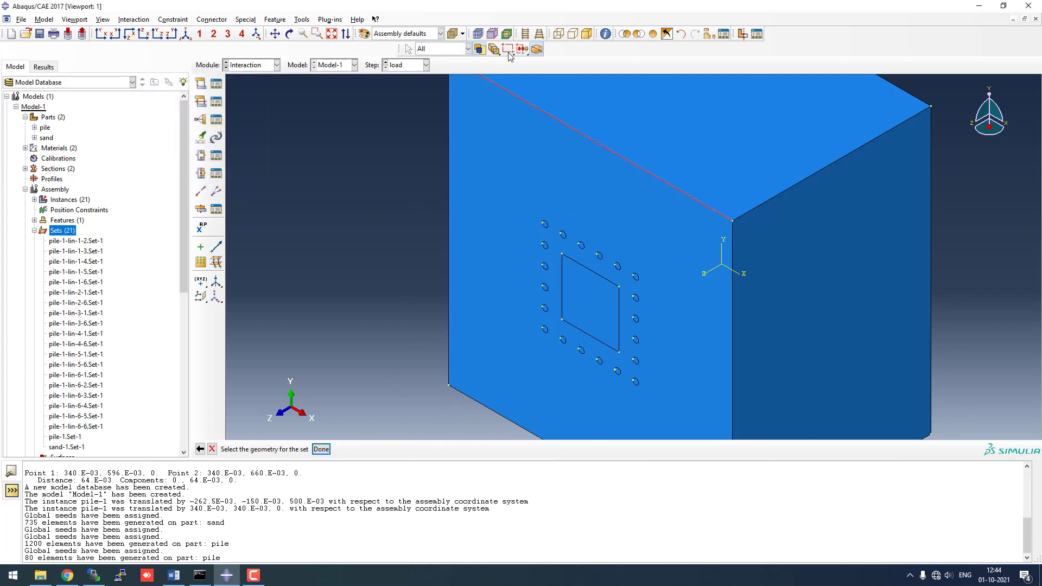
pyautogui.click(638, 33)
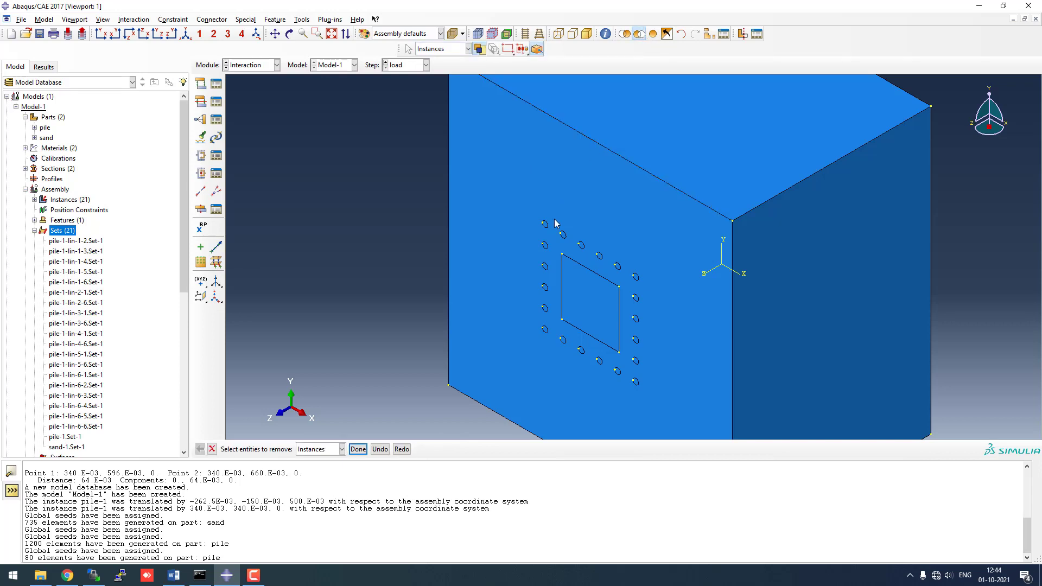
pyautogui.click(577, 188)
pyautogui.click(358, 449)
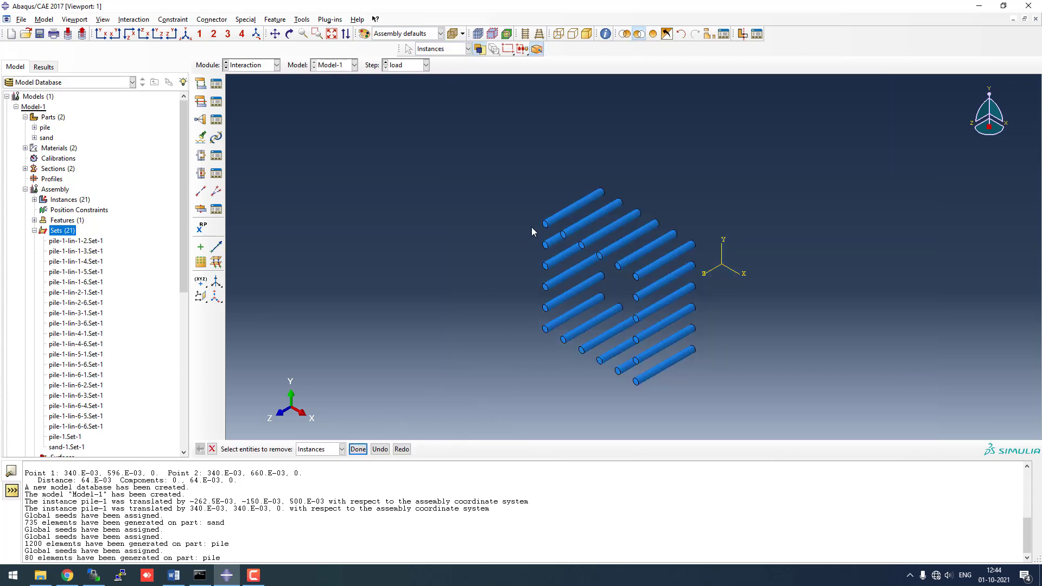
pyautogui.click(212, 448)
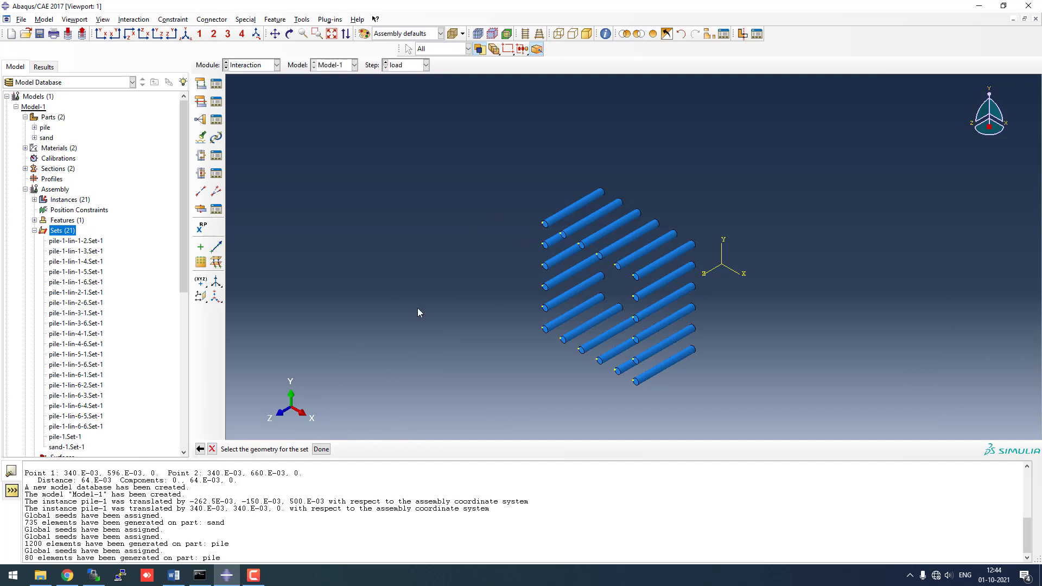
# - Complete the embed set with all the displayed piles, and show every instance again
pyautogui.moveTo(402, 165); pyautogui.dragTo(731, 433)
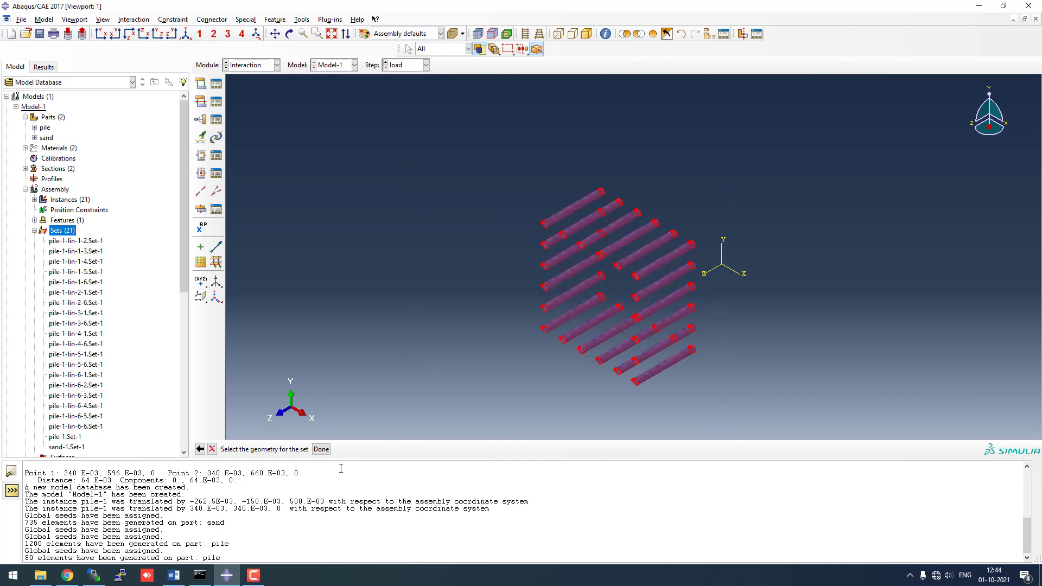
pyautogui.click(321, 449)
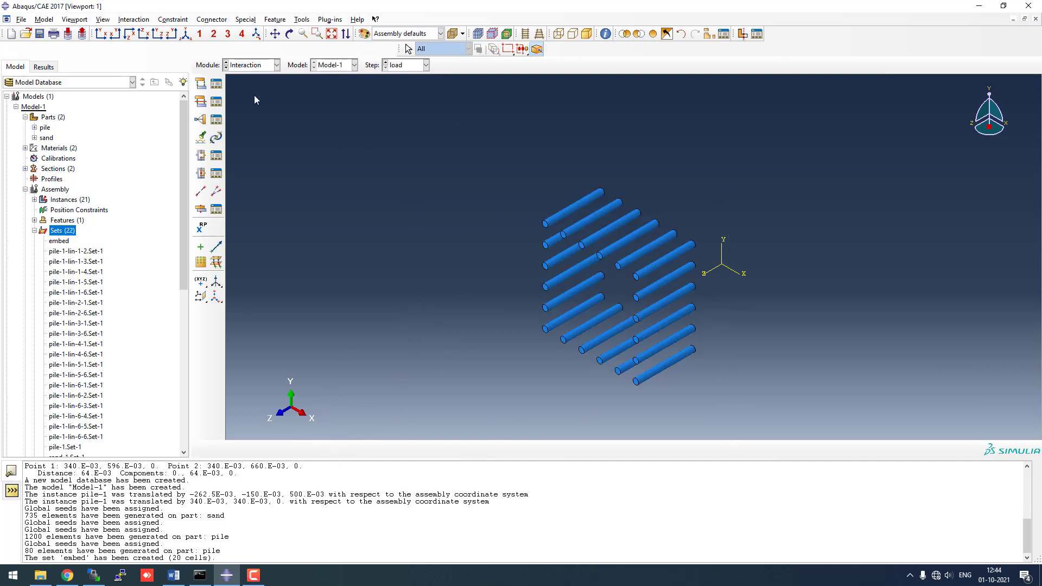
pyautogui.click(653, 35)
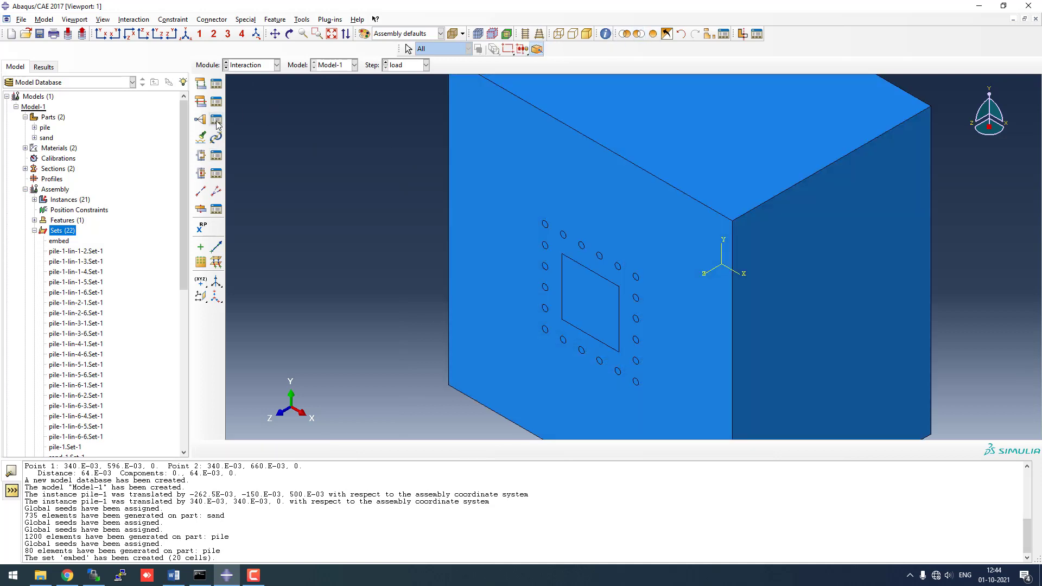
# - Start an Embedded region constraint named piles_sand
pyautogui.click(217, 122)
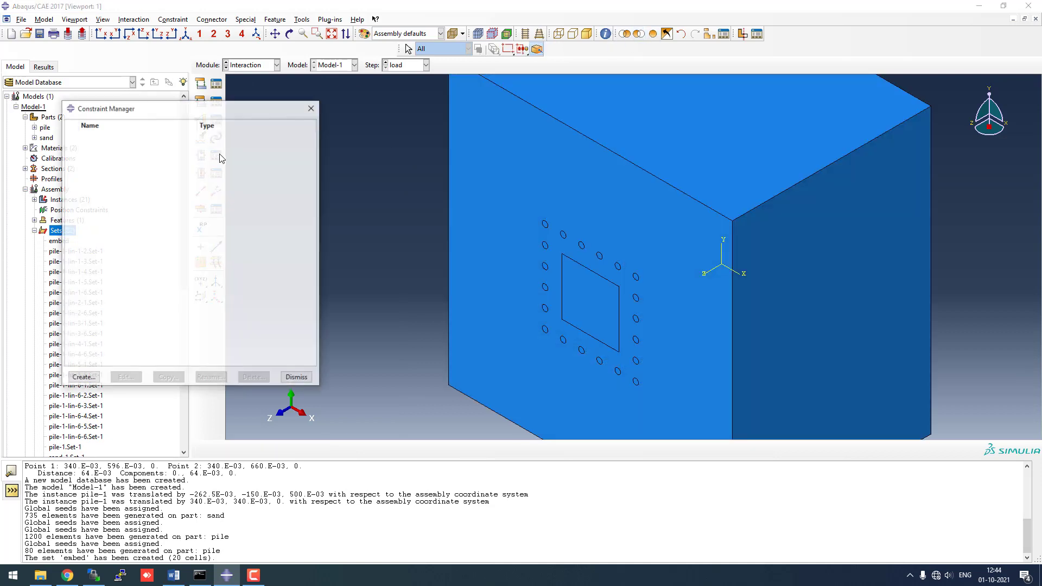
pyautogui.click(83, 377)
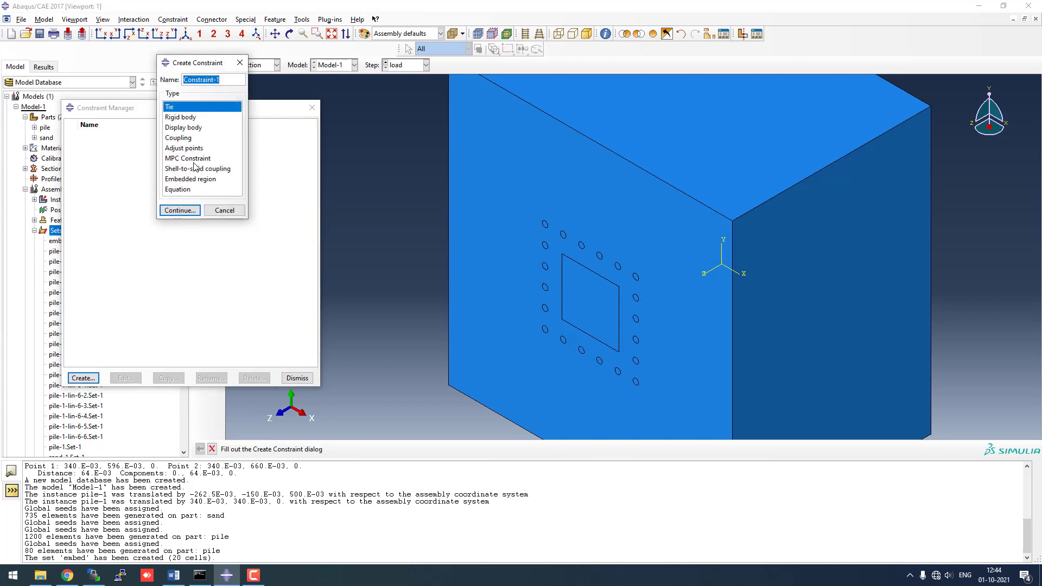
pyautogui.click(196, 179)
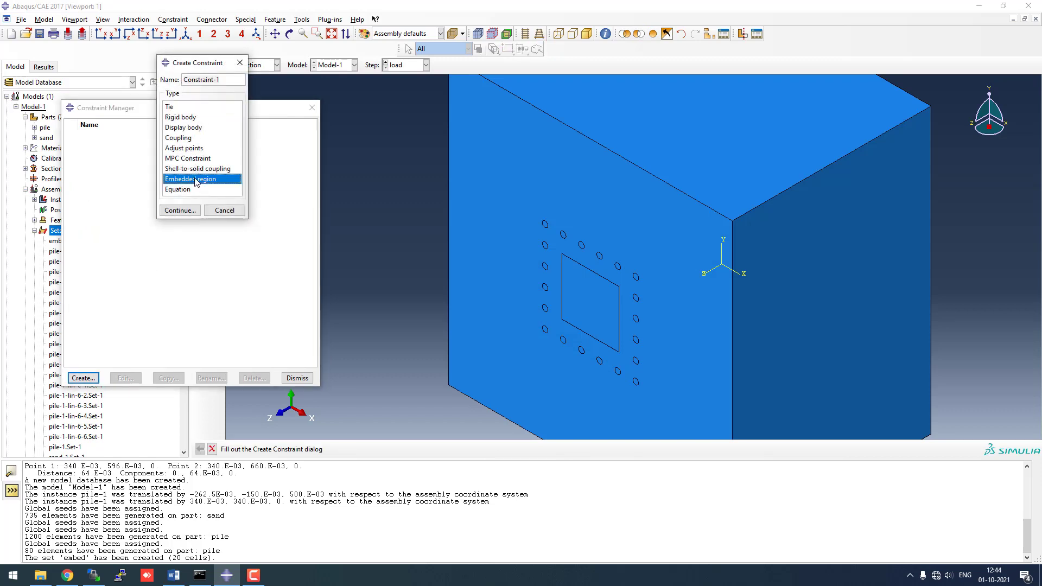
pyautogui.tripleClick(221, 80)
pyautogui.write('pi')
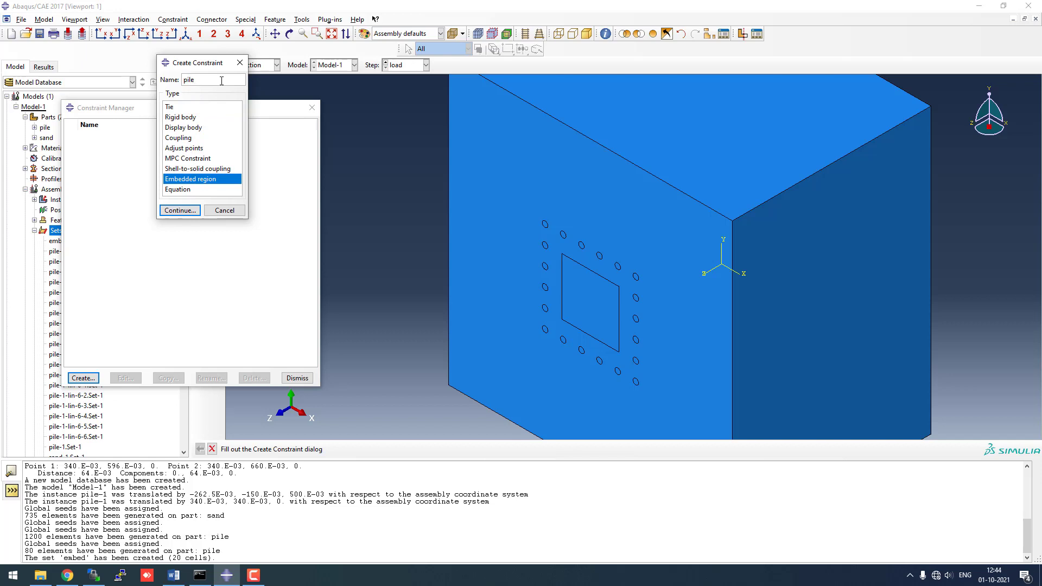
pyautogui.write('les_sand')
pyautogui.click(194, 211)
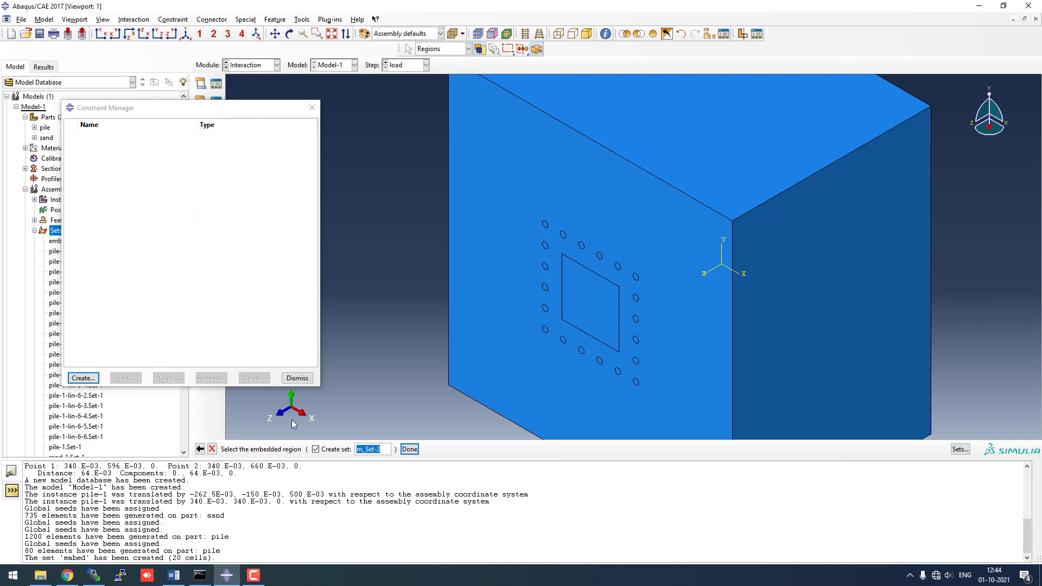
# - Choose the embed set as the constraint's embedded region, with selections highlighted in the viewport
pyautogui.click(955, 448)
pyautogui.click(50, 136)
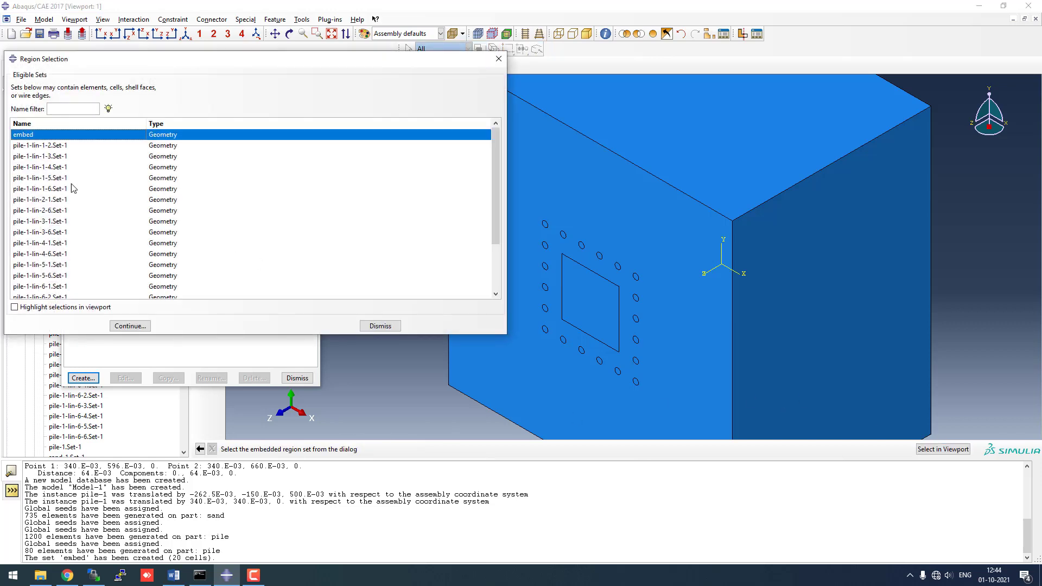
pyautogui.click(106, 307)
pyautogui.click(130, 325)
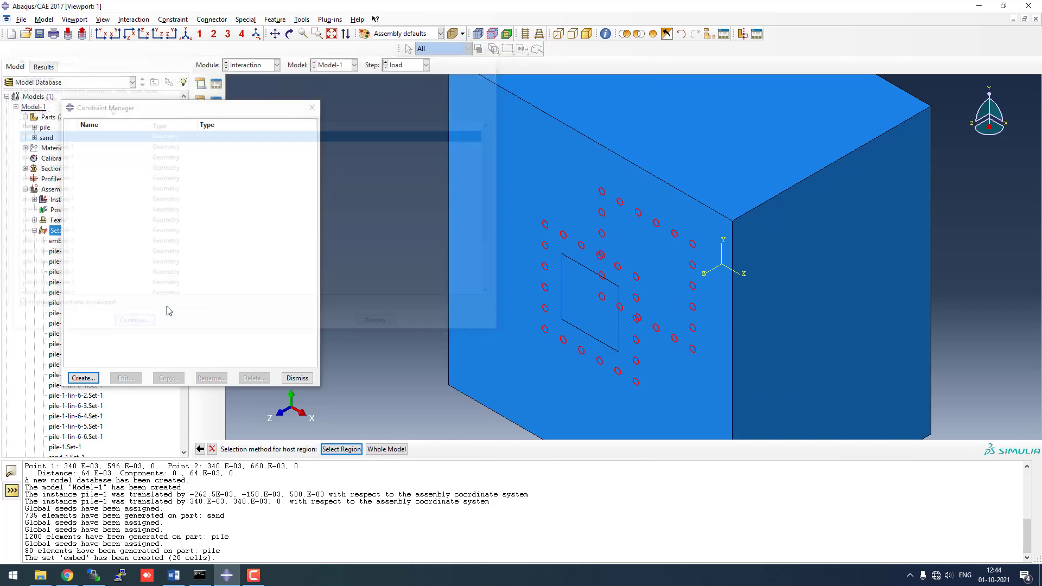
# - Choose the set sand-1.Set-1 as the host region and save the embedded region constraint
pyautogui.click(359, 449)
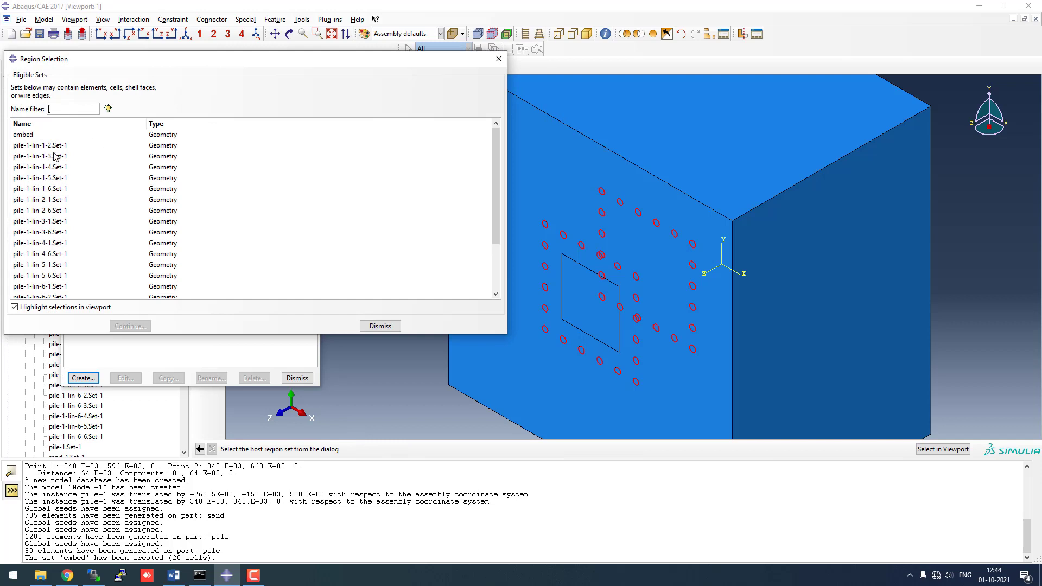
pyautogui.scroll(-2, 64, 161)
pyautogui.scroll(-1, 64, 162)
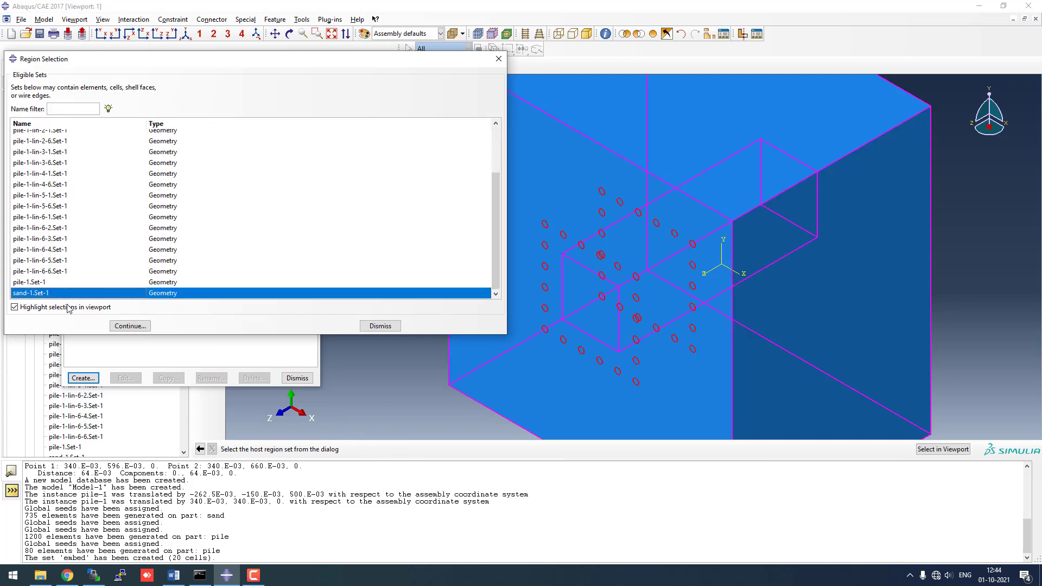
pyautogui.click(56, 293)
pyautogui.click(131, 331)
pyautogui.click(51, 242)
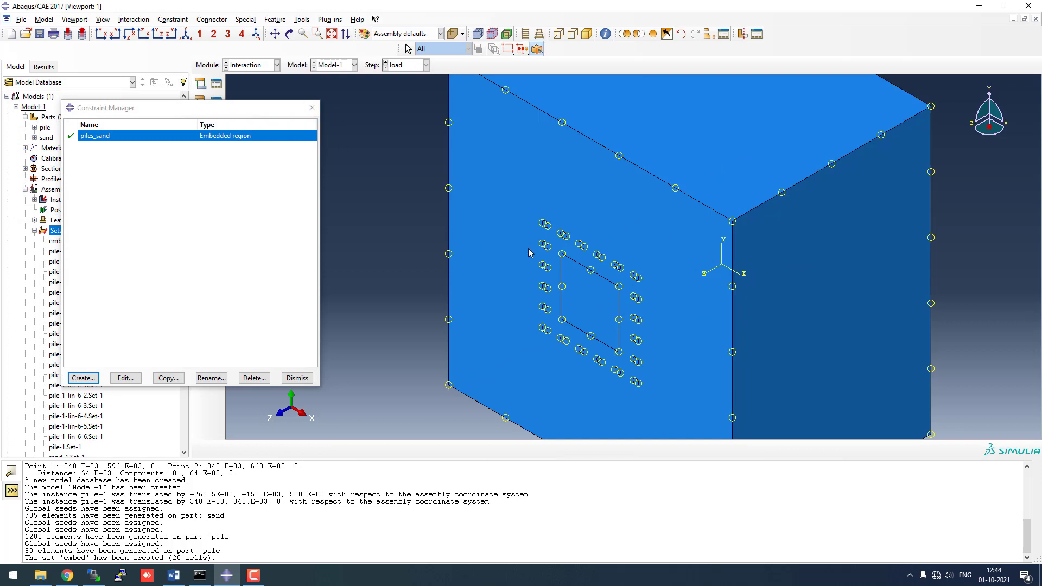
pyautogui.click(312, 108)
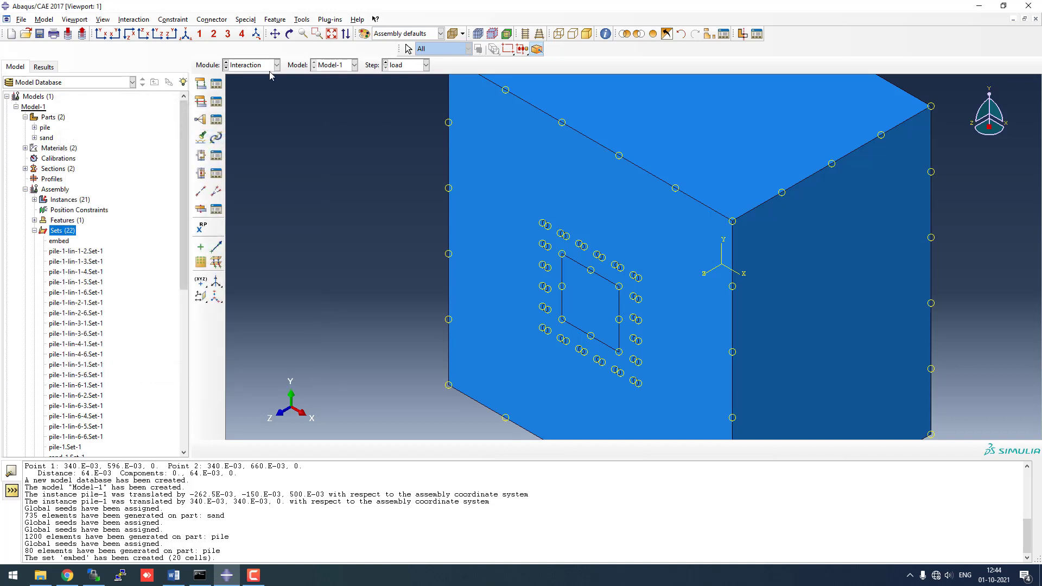
# - In the Load module, start a mechanical Pressure load named press in the load step
pyautogui.click(271, 67)
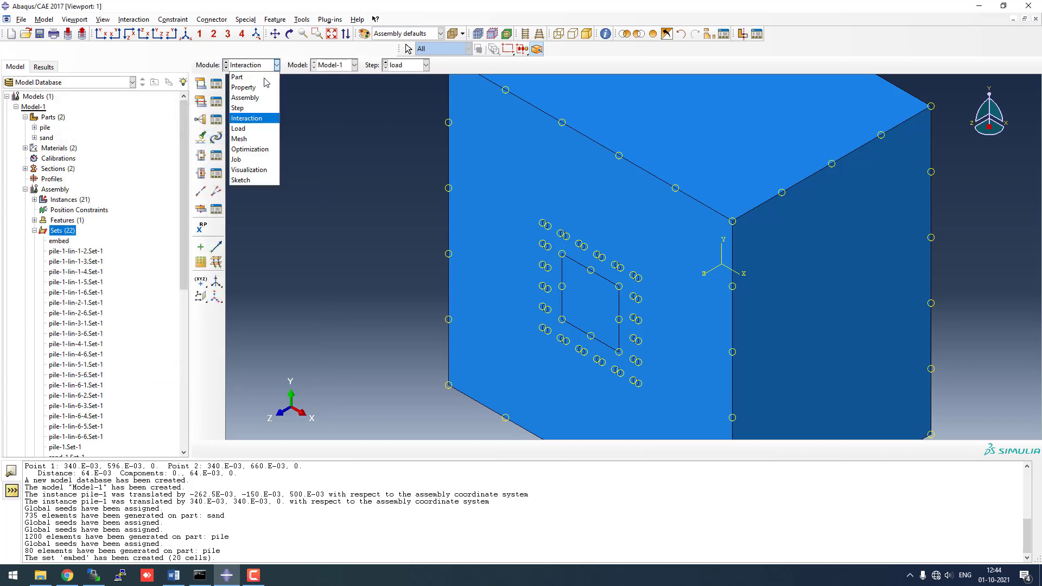
pyautogui.click(260, 129)
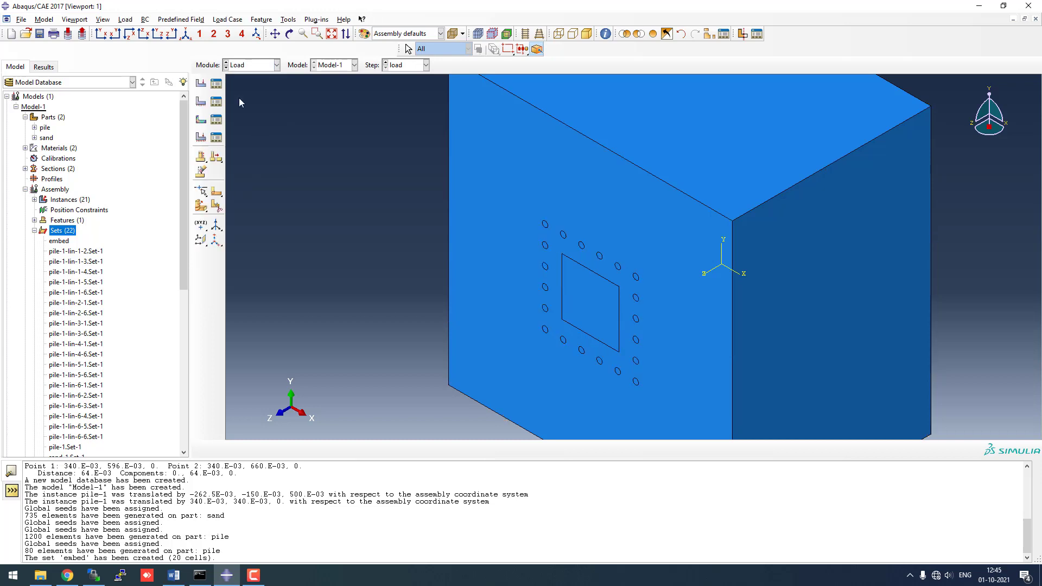
pyautogui.click(216, 85)
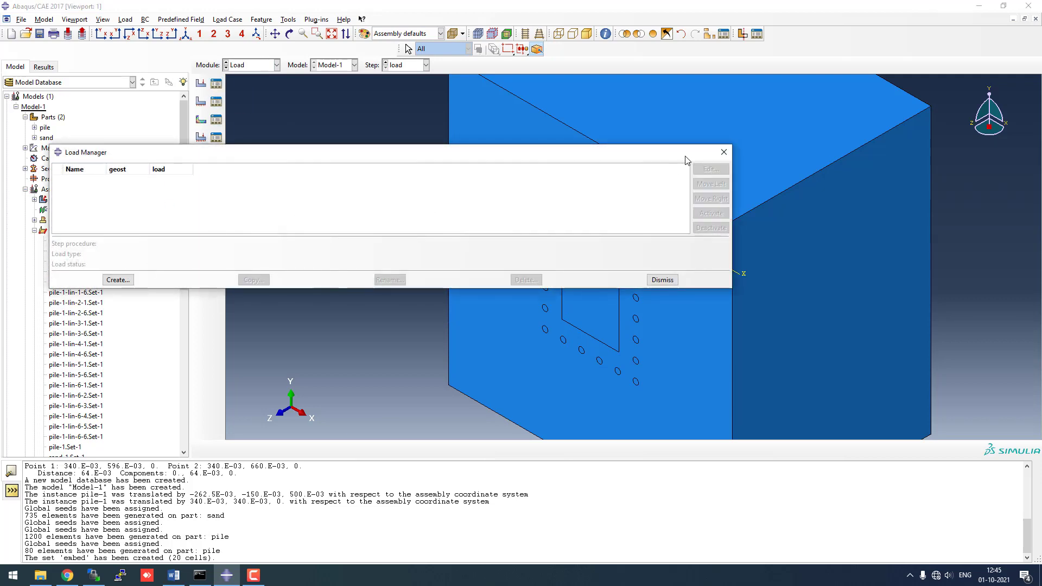
pyautogui.click(127, 280)
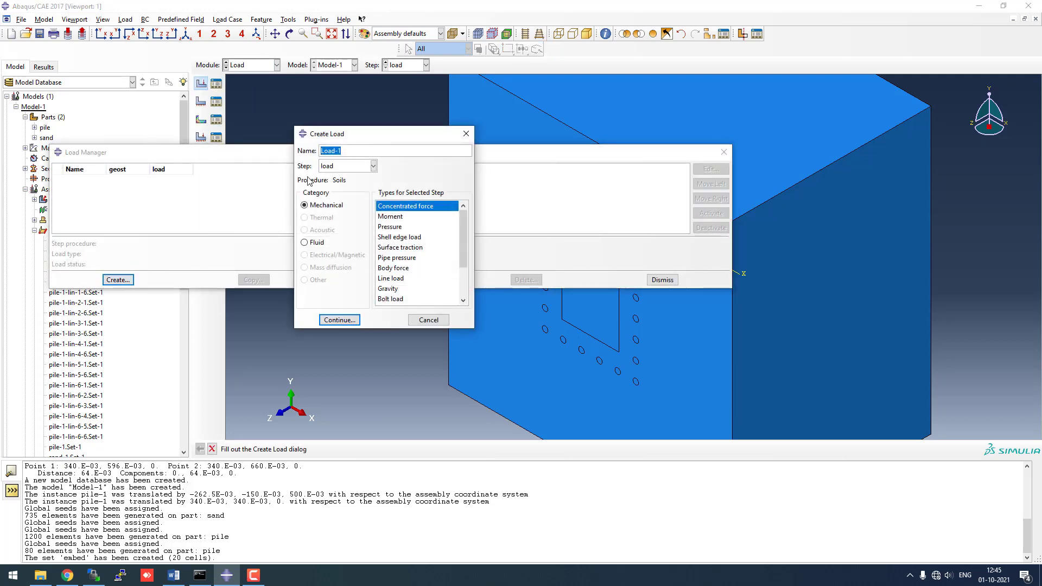
pyautogui.click(348, 167)
pyautogui.click(346, 198)
pyautogui.click(392, 226)
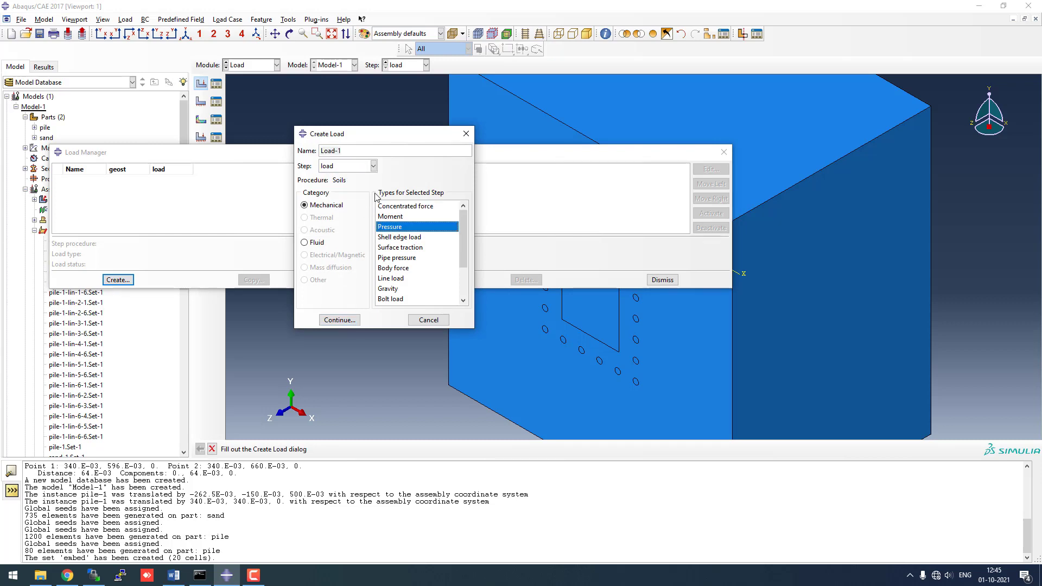
pyautogui.tripleClick(358, 152)
pyautogui.write('press')
pyautogui.click(347, 320)
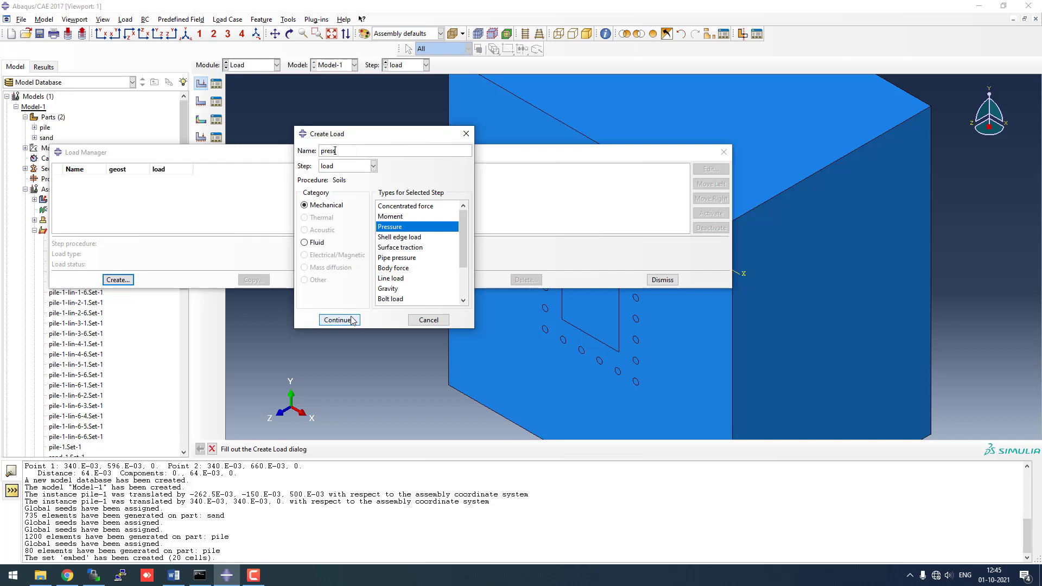
# - Select the square face at the centre of the sand block's front as the surface for the pressure load
pyautogui.click(735, 205)
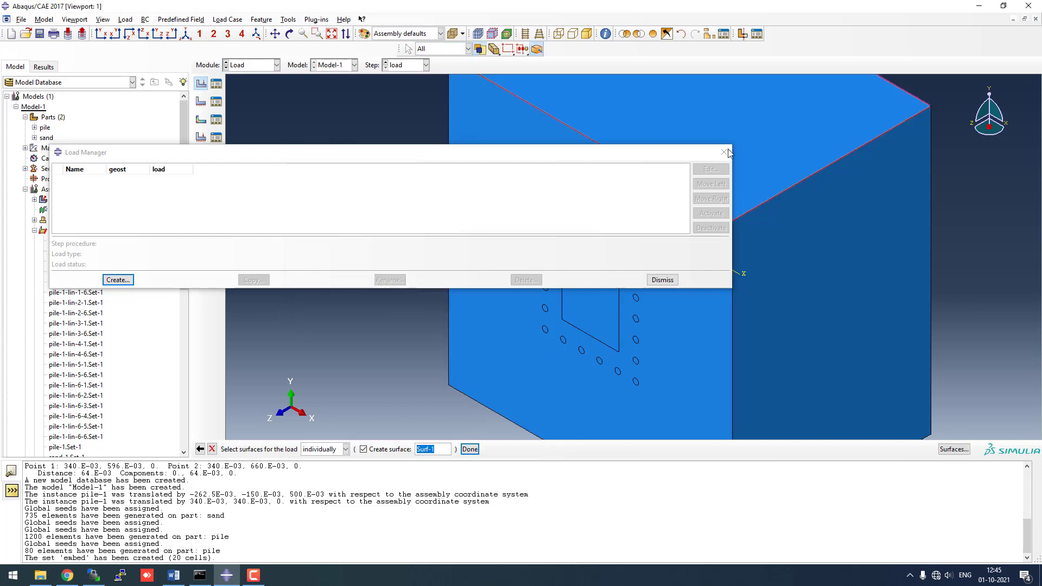
pyautogui.click(582, 158)
pyautogui.moveTo(582, 158); pyautogui.dragTo(358, 89)
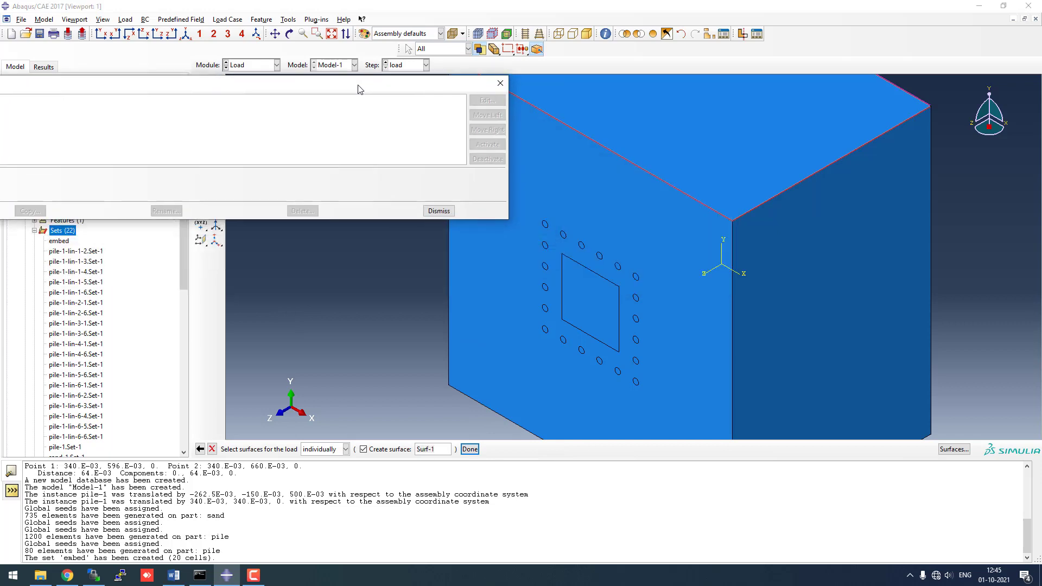
pyautogui.click(587, 300)
pyautogui.click(465, 449)
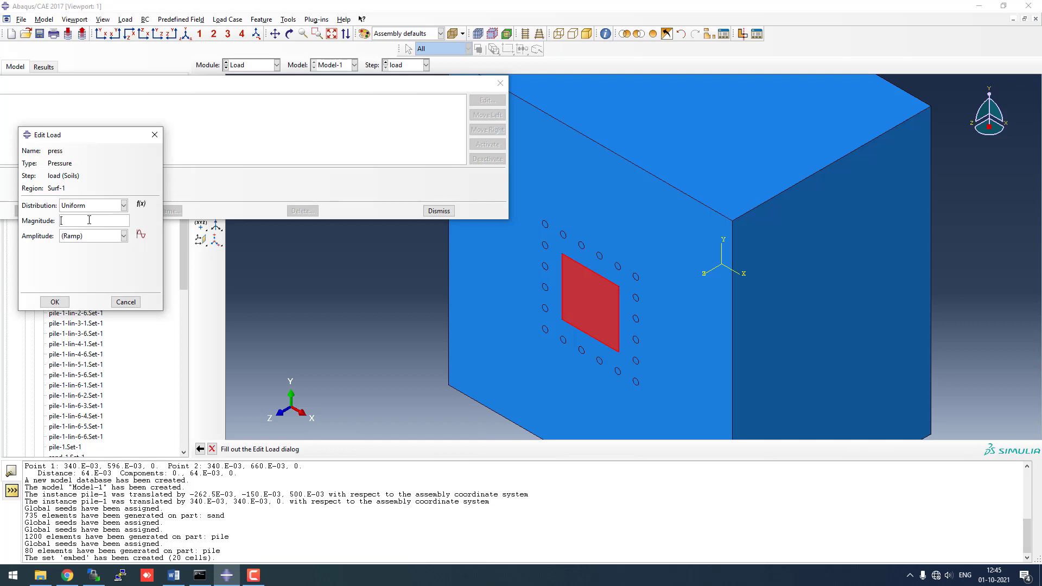
# - Set the press load's magnitude to 70000 with the Ramp amplitude and save the load
pyautogui.write('70000')
pyautogui.click(123, 238)
pyautogui.click(123, 237)
pyautogui.click(62, 302)
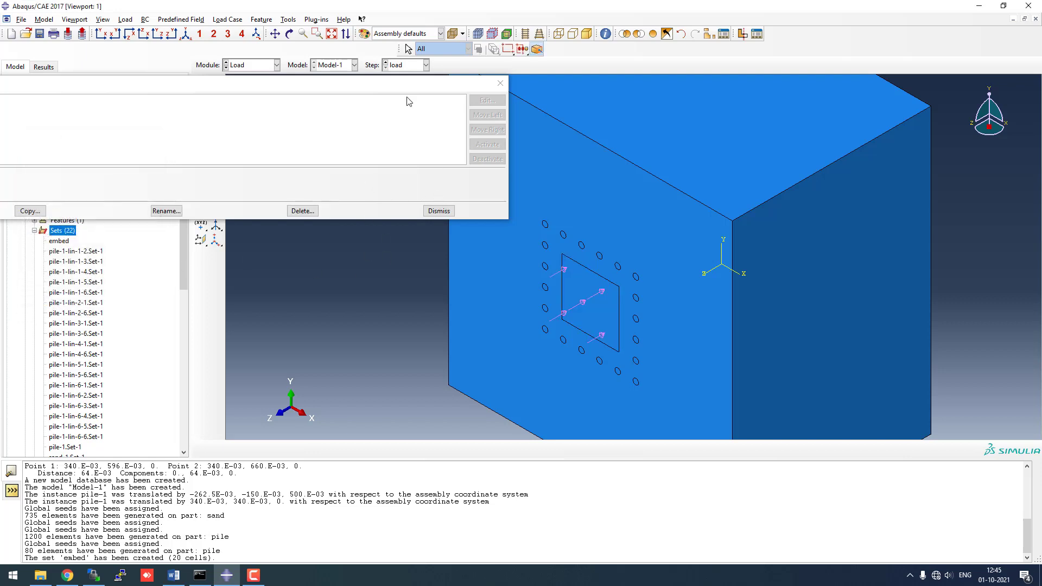
pyautogui.click(500, 83)
# - Start a Symmetry/Antisymmetry/Encastre boundary condition named fixed_bottom in the Initial step
pyautogui.click(216, 104)
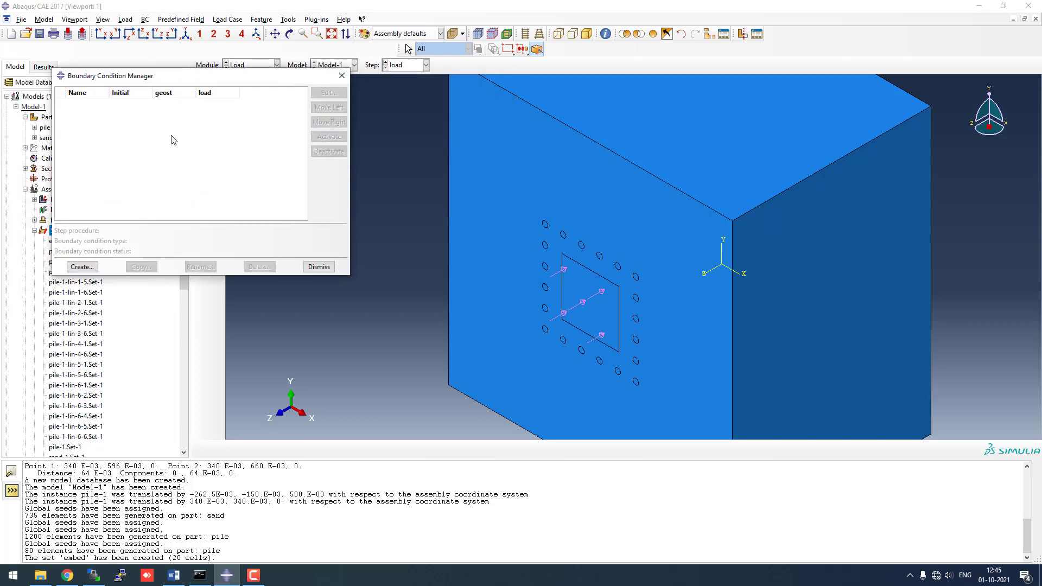
pyautogui.click(81, 266)
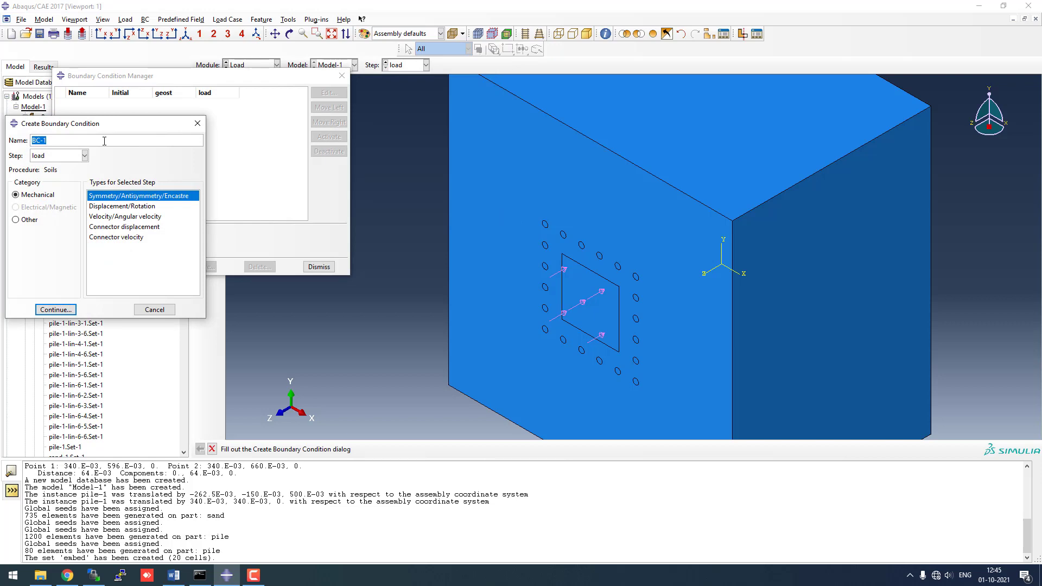
pyautogui.write('fixed_bottom')
pyautogui.click(84, 156)
pyautogui.click(46, 167)
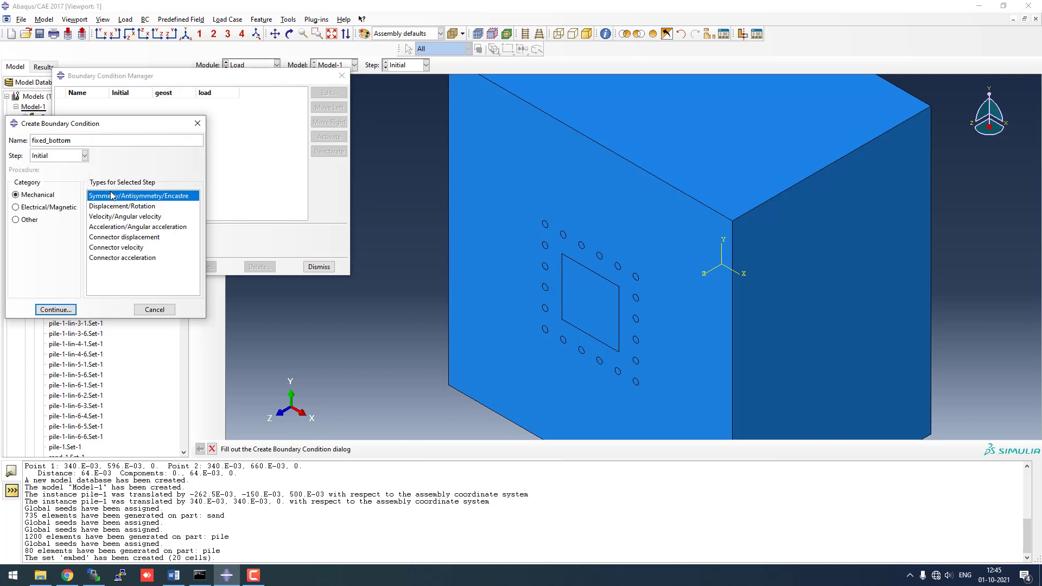
pyautogui.click(65, 310)
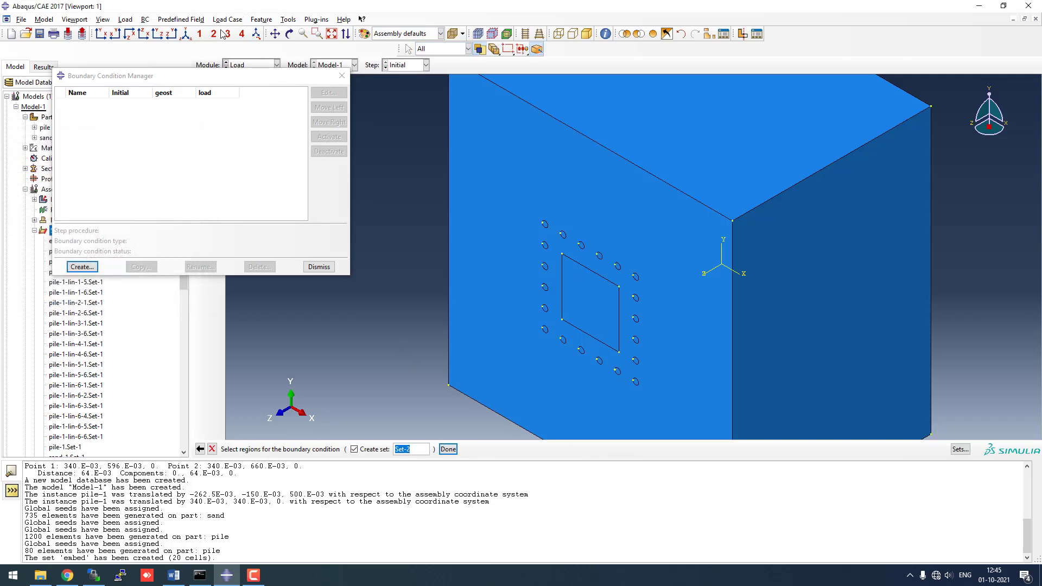
# - Select the sand block's face opposite the loaded one, including its central square, as the fixed_bottom region
pyautogui.click(289, 33)
pyautogui.moveTo(543, 260); pyautogui.dragTo(650, 200)
pyautogui.rightClick(650, 200)
pyautogui.click(682, 272)
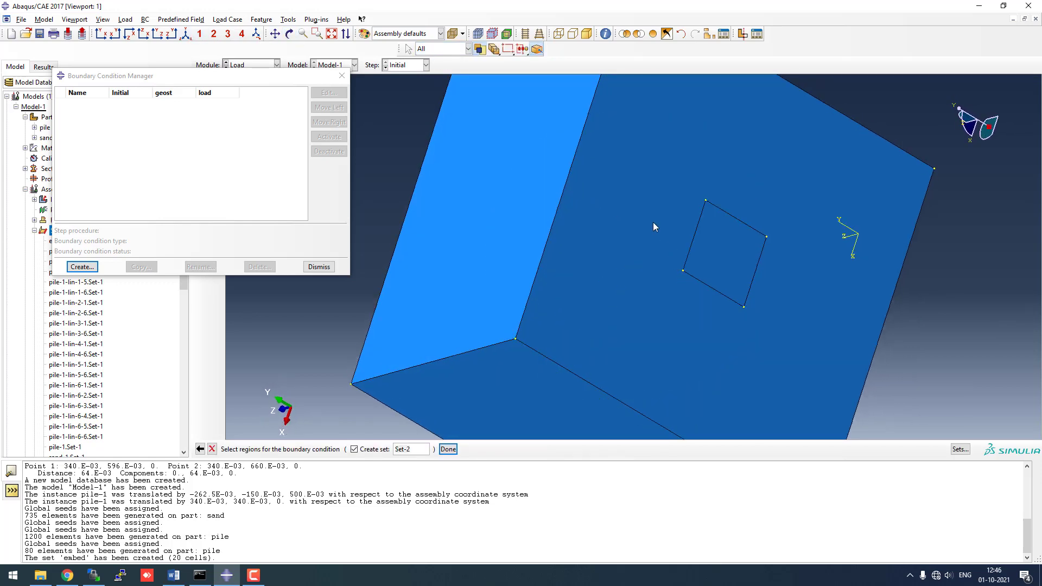
pyautogui.click(678, 242)
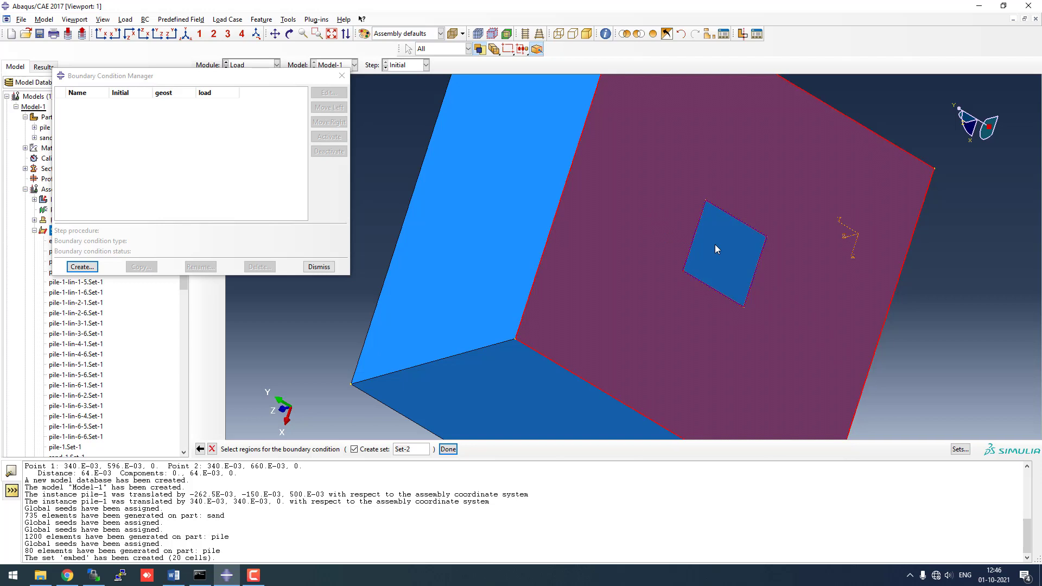
pyautogui.keyDown('shift'); pyautogui.click(538, 395); pyautogui.keyUp('shift')
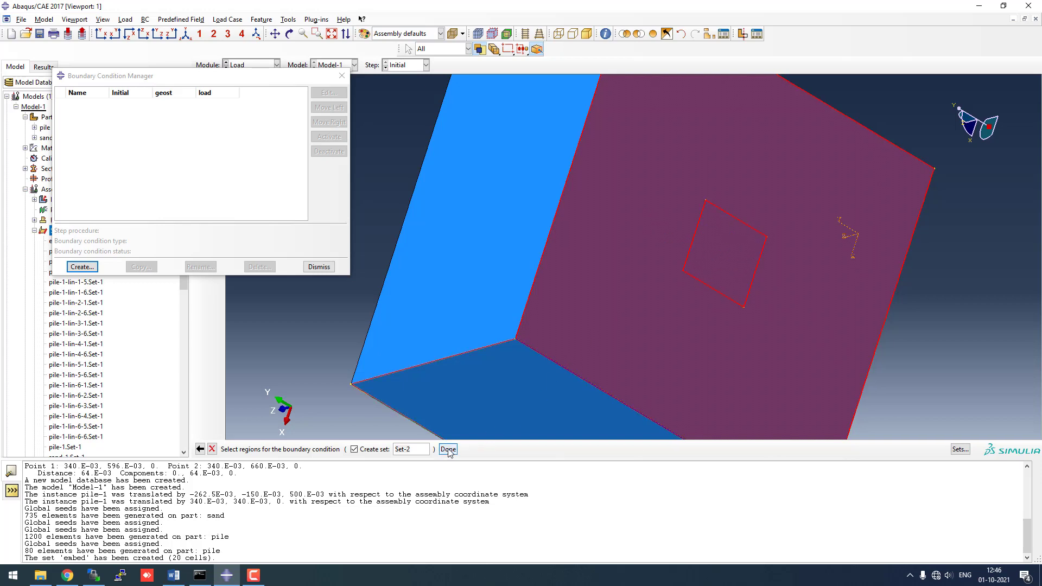
# - Try to name the fixed_bottom region's set fixed and accept the selected faces
pyautogui.click(449, 449)
pyautogui.write('fixed')
pyautogui.click(448, 449)
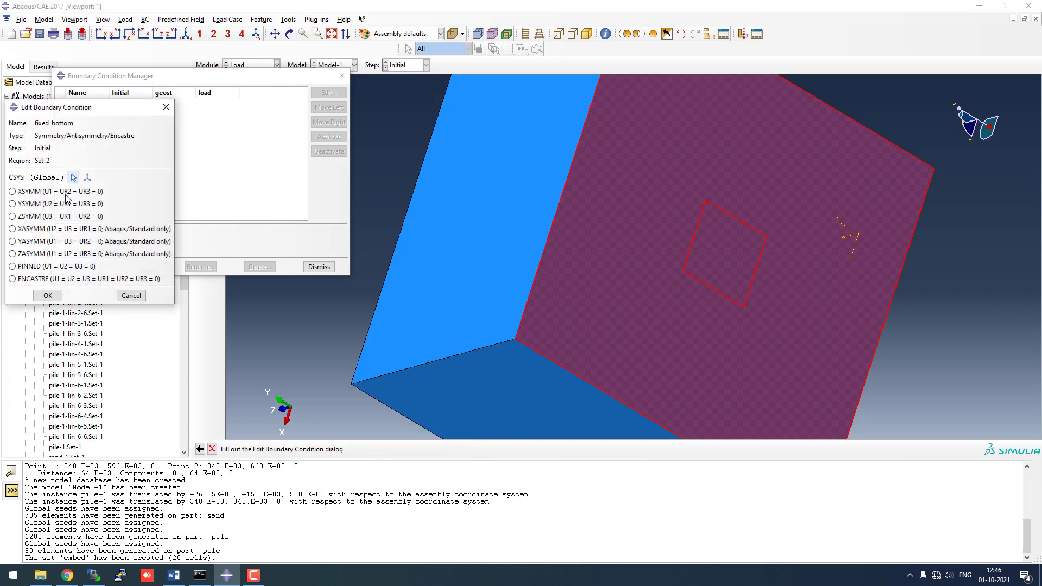
# - Apply ENCASTRE to the fixed_bottom boundary condition and save it
pyautogui.click(43, 279)
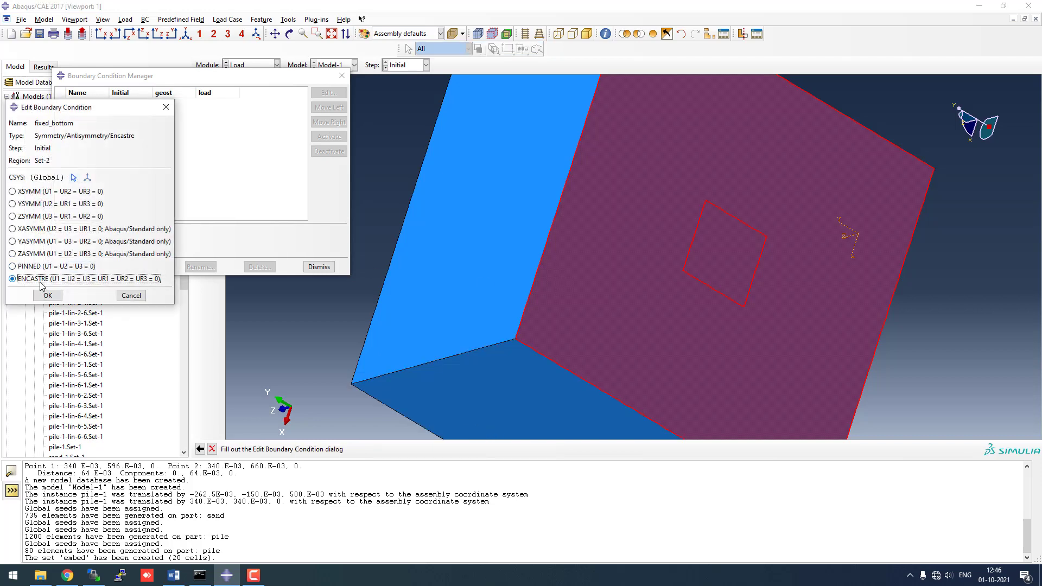
pyautogui.click(48, 295)
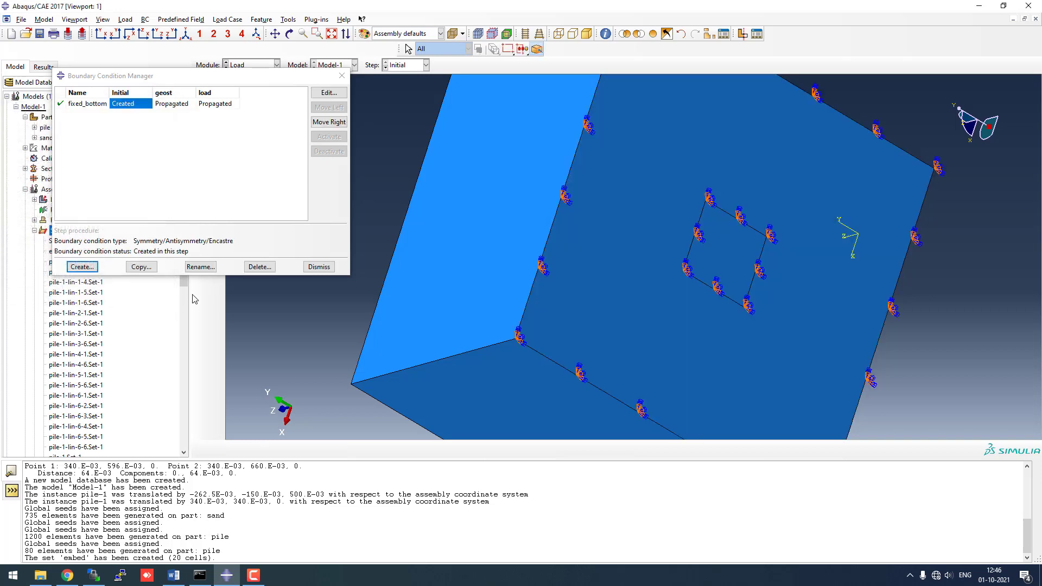
pyautogui.click(319, 266)
# - Rename the assembly set Set-2 as fixed
pyautogui.click(57, 241)
pyautogui.rightClick(59, 242)
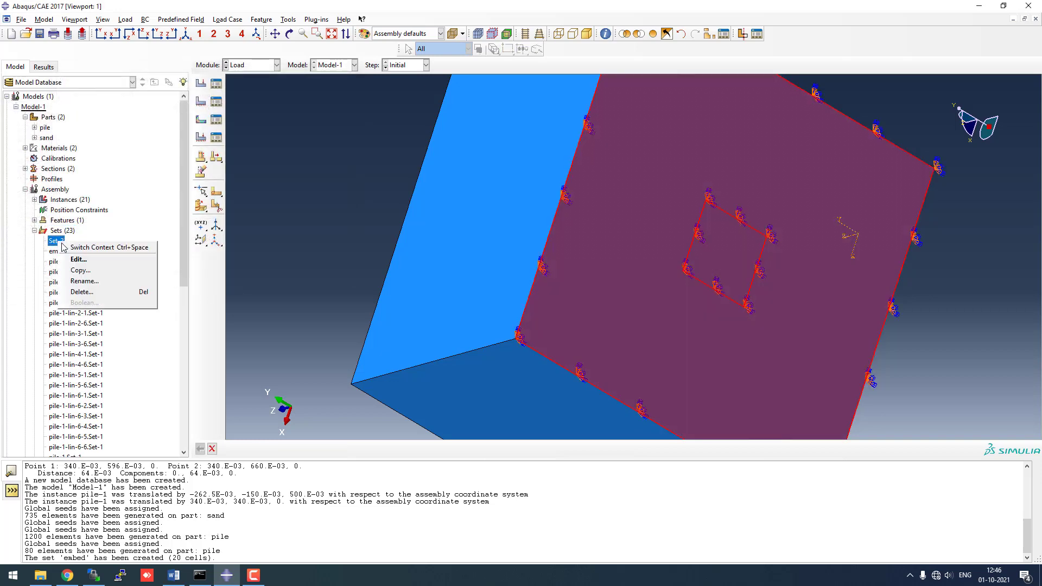
pyautogui.click(81, 281)
pyautogui.write('fi')
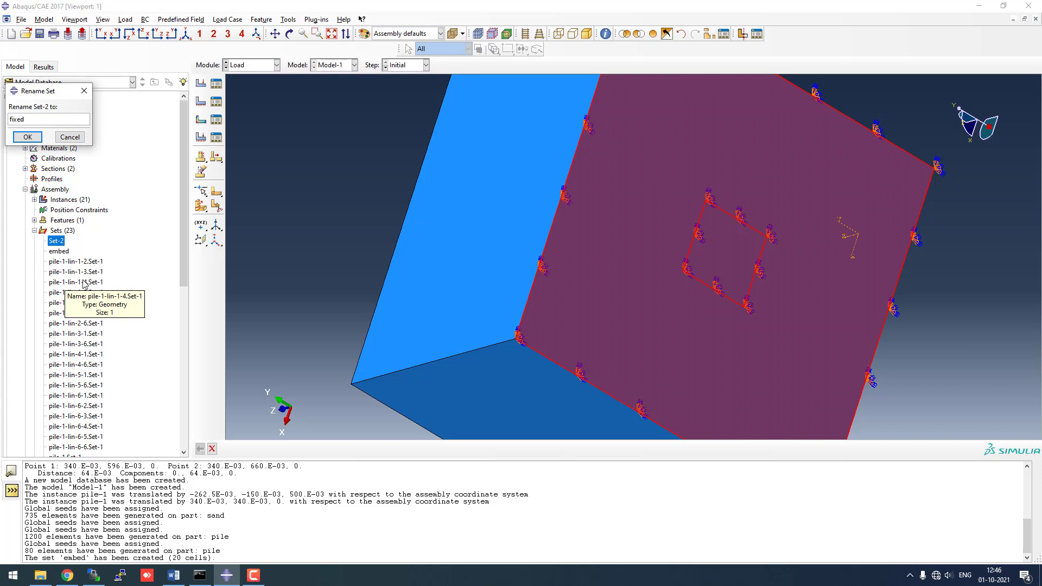
pyautogui.write('xed')
pyautogui.click(27, 137)
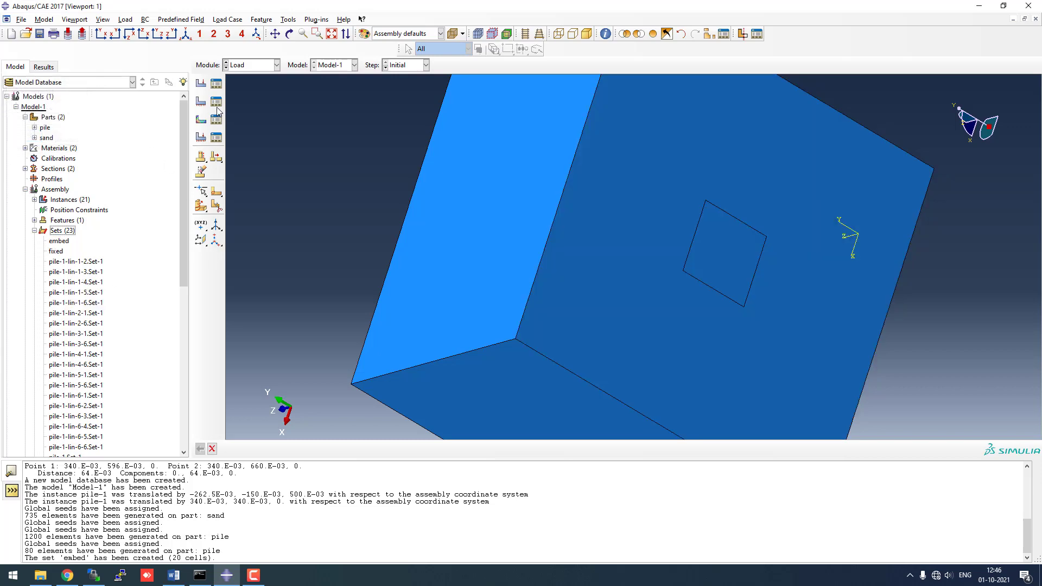
# - Reassign the fixed_bottom boundary condition to the set fixed and save the change
pyautogui.click(216, 102)
pyautogui.click(329, 93)
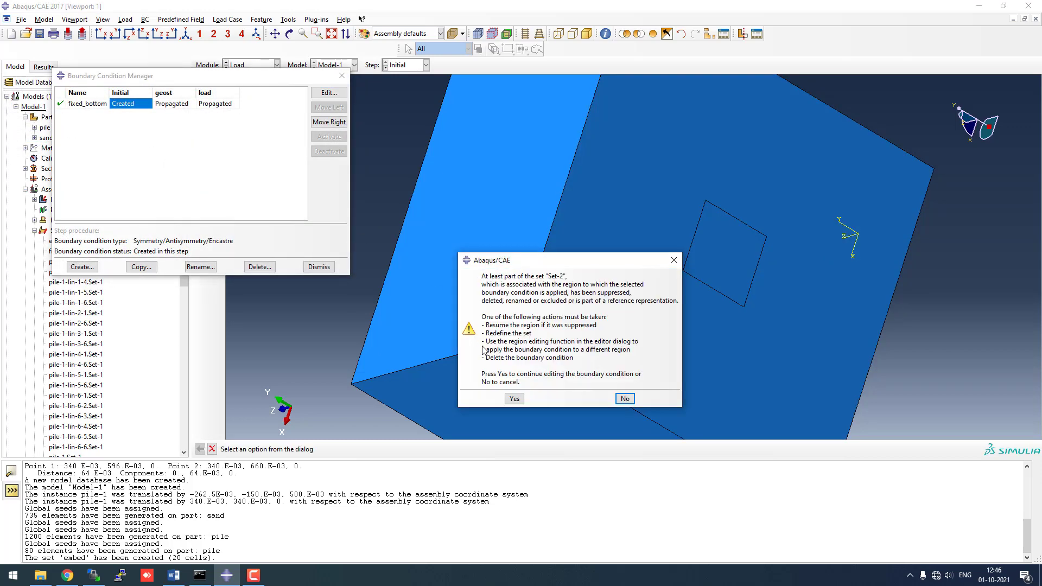
pyautogui.click(514, 399)
pyautogui.click(58, 156)
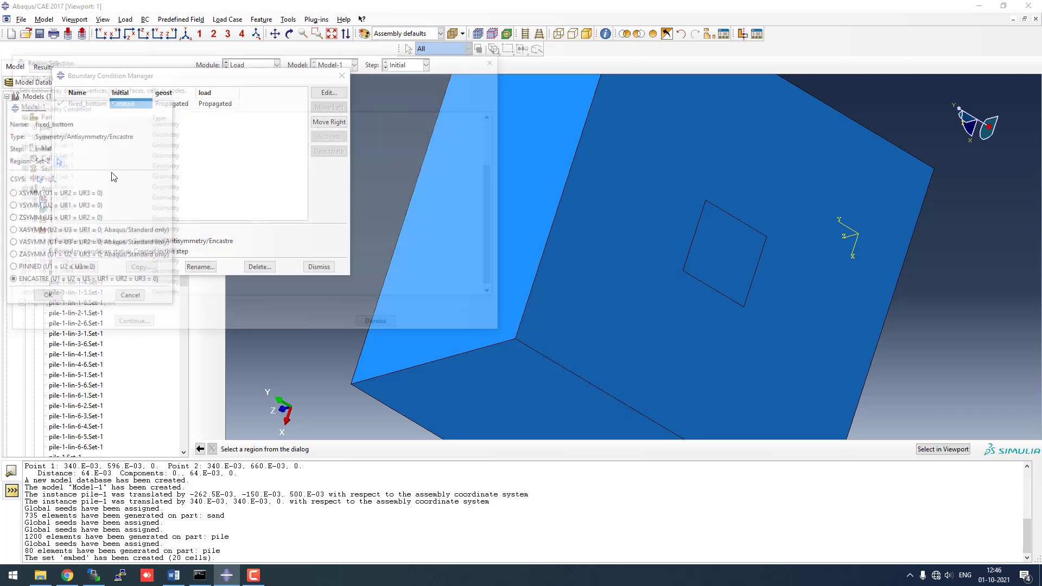
pyautogui.scroll(3, 47, 240)
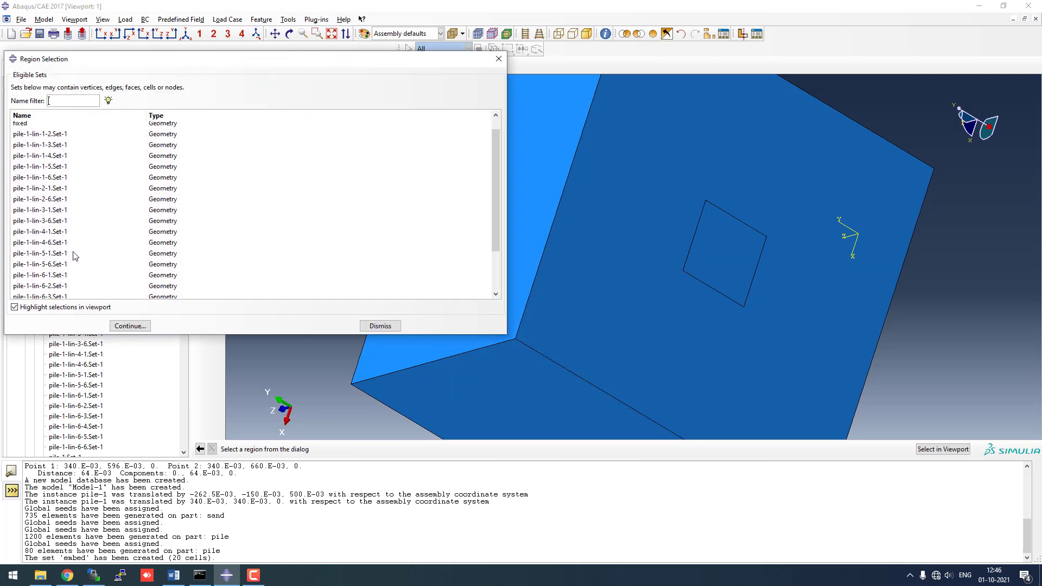
pyautogui.click(21, 137)
pyautogui.click(130, 325)
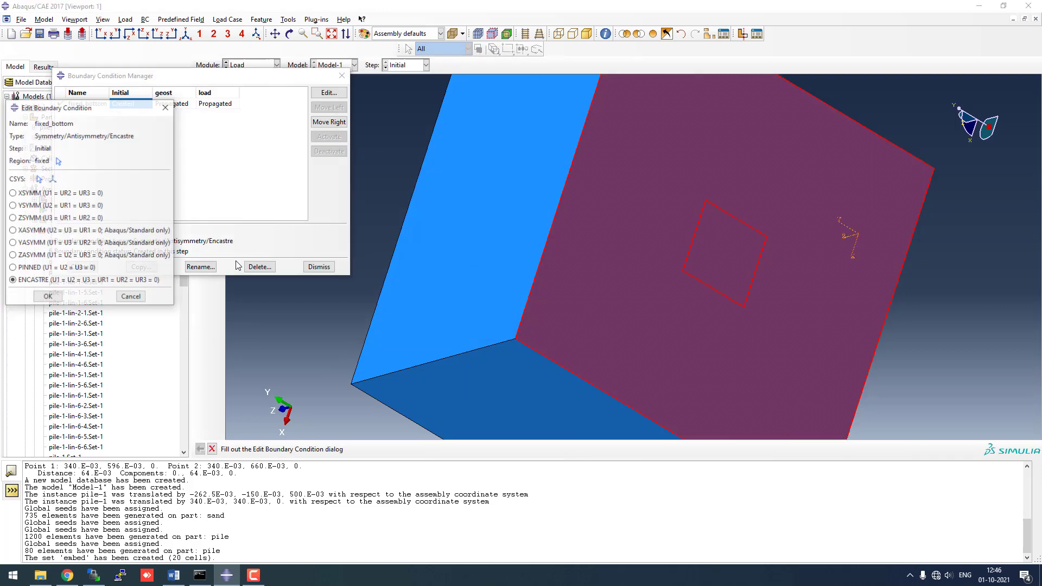
pyautogui.click(47, 294)
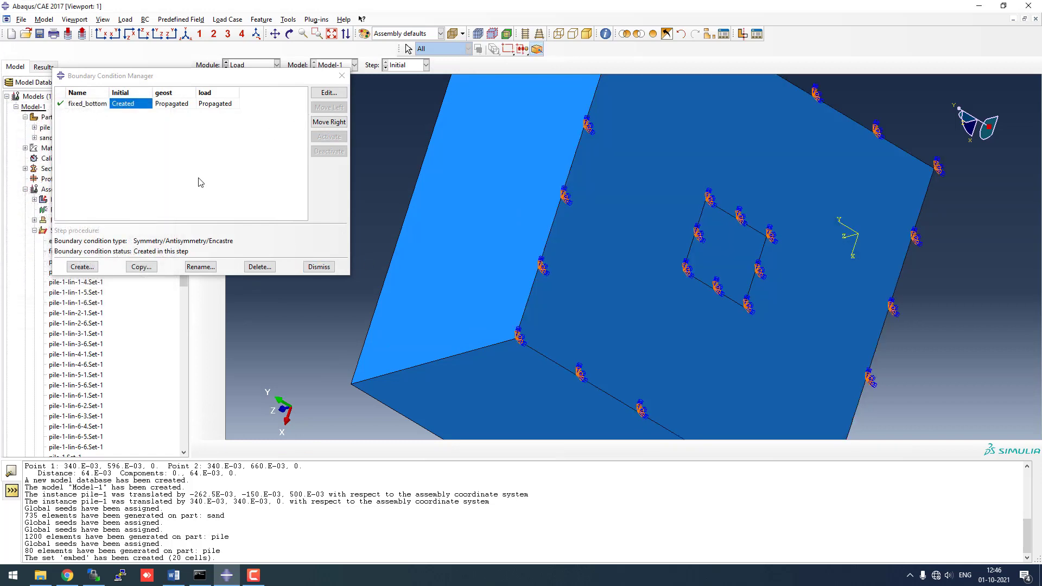
# - Start a Displacement/Rotation boundary condition named roller in the Initial step, with its region picked in the viewport
pyautogui.click(82, 266)
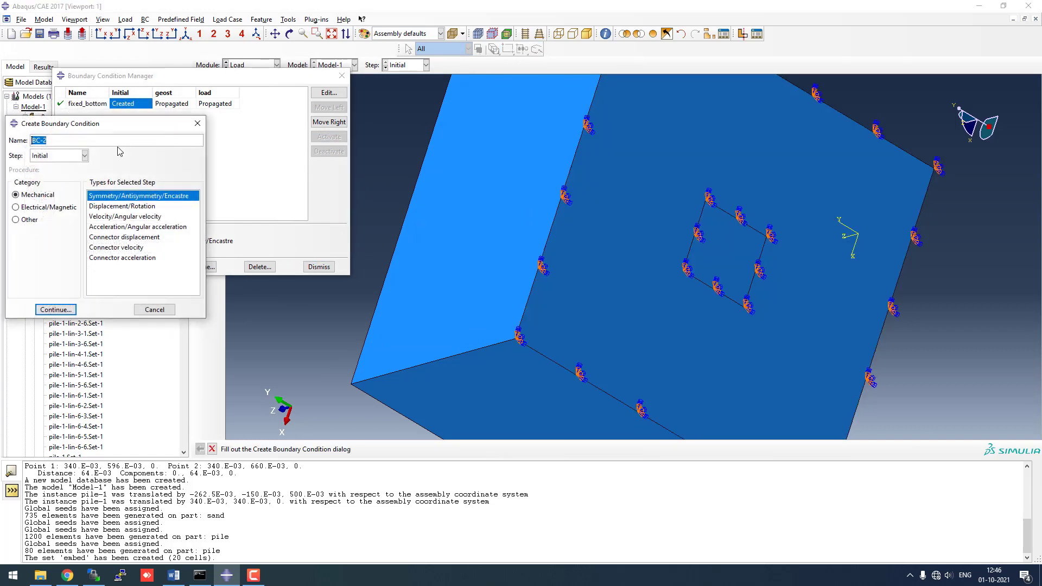
pyautogui.write('roller')
pyautogui.click(116, 208)
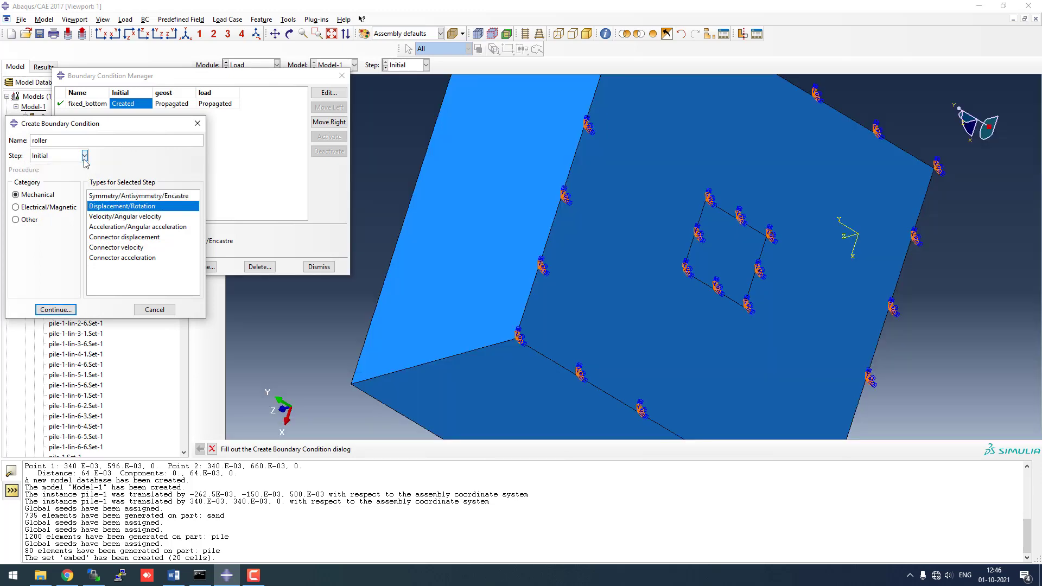
pyautogui.click(56, 310)
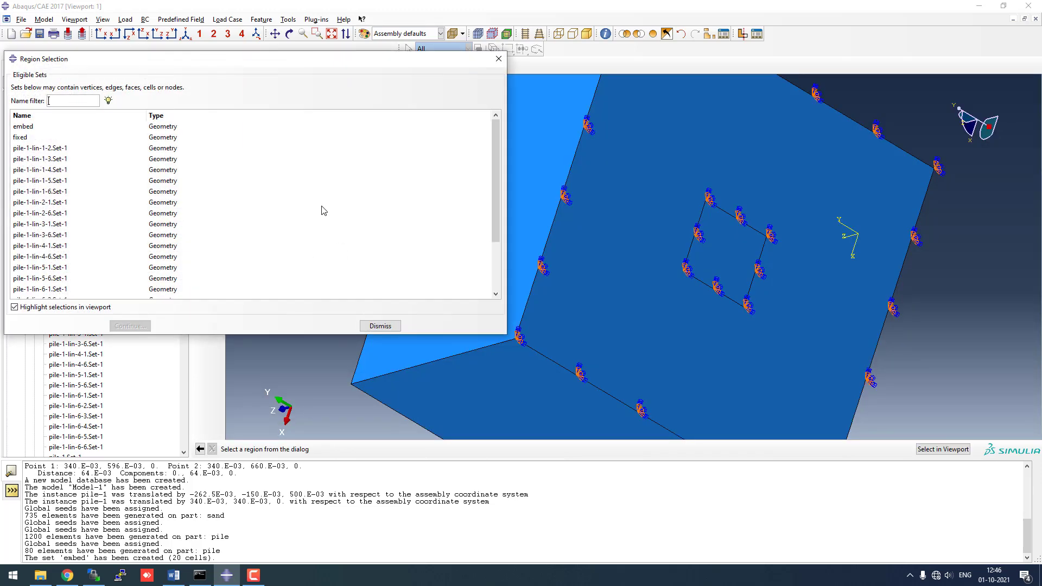
pyautogui.click(494, 55)
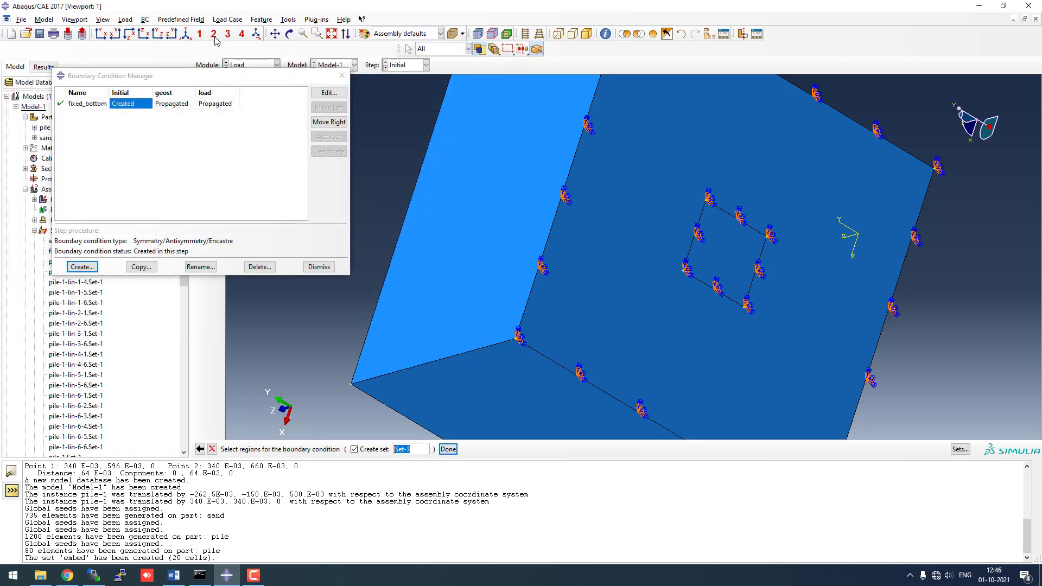
# - Select the sand block's four side faces as the region for the roller boundary condition
pyautogui.click(611, 183)
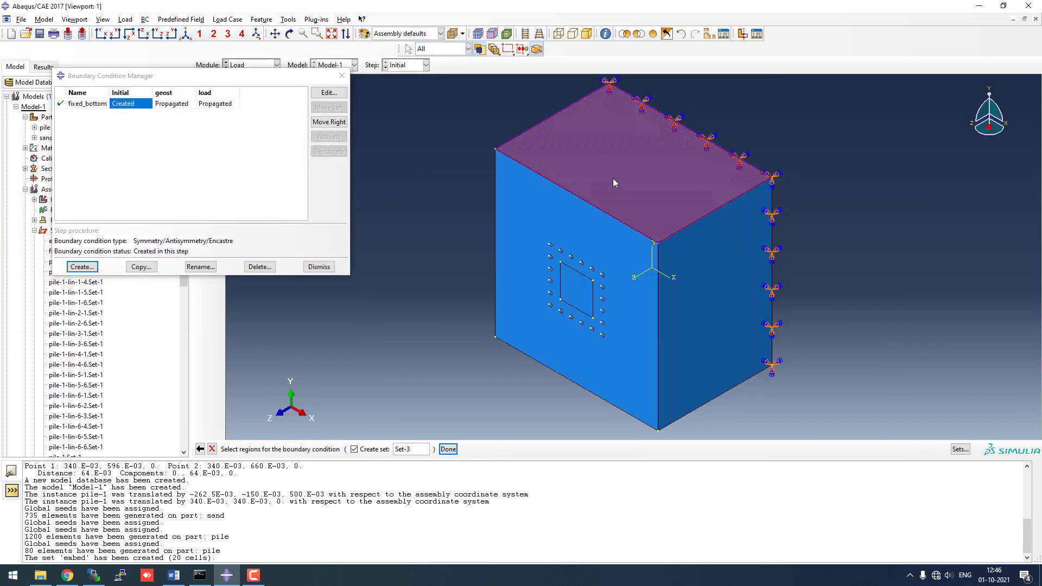
pyautogui.keyDown('shift'); pyautogui.click(710, 243); pyautogui.keyUp('shift')
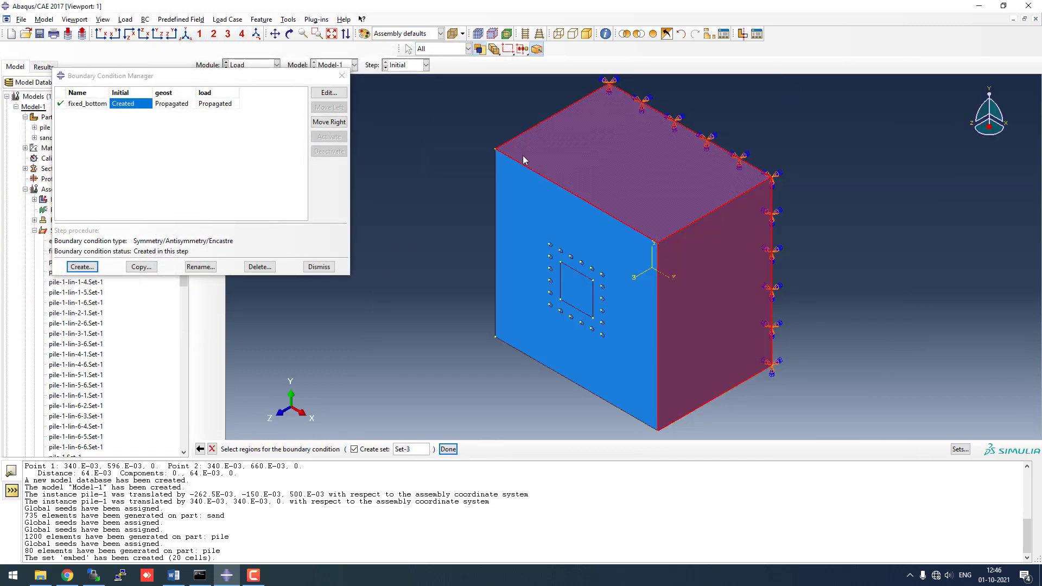
pyautogui.click(289, 33)
pyautogui.moveTo(578, 261); pyautogui.dragTo(733, 181)
pyautogui.rightClick(733, 180)
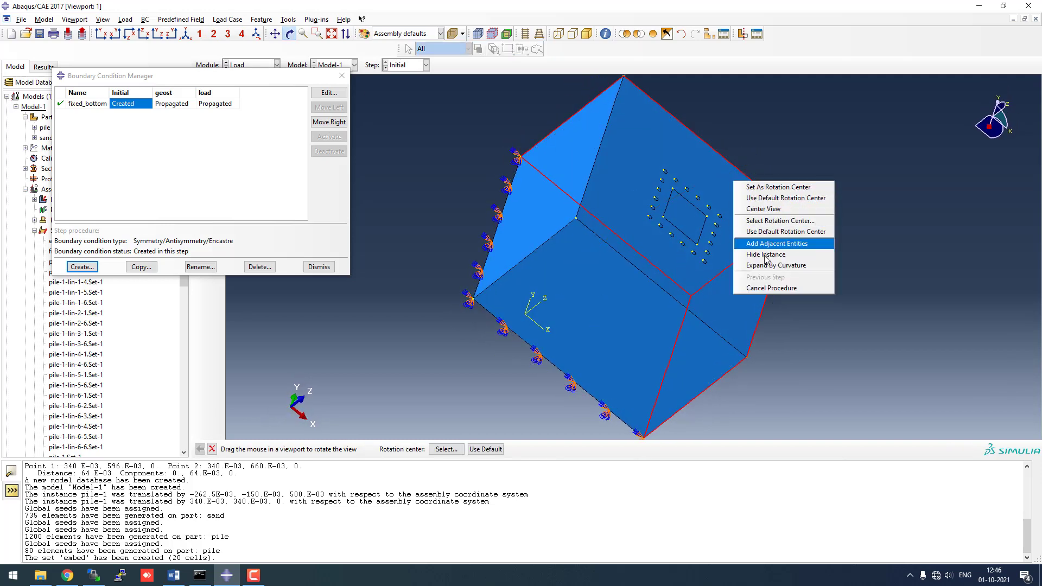
pyautogui.click(761, 287)
pyautogui.click(572, 178)
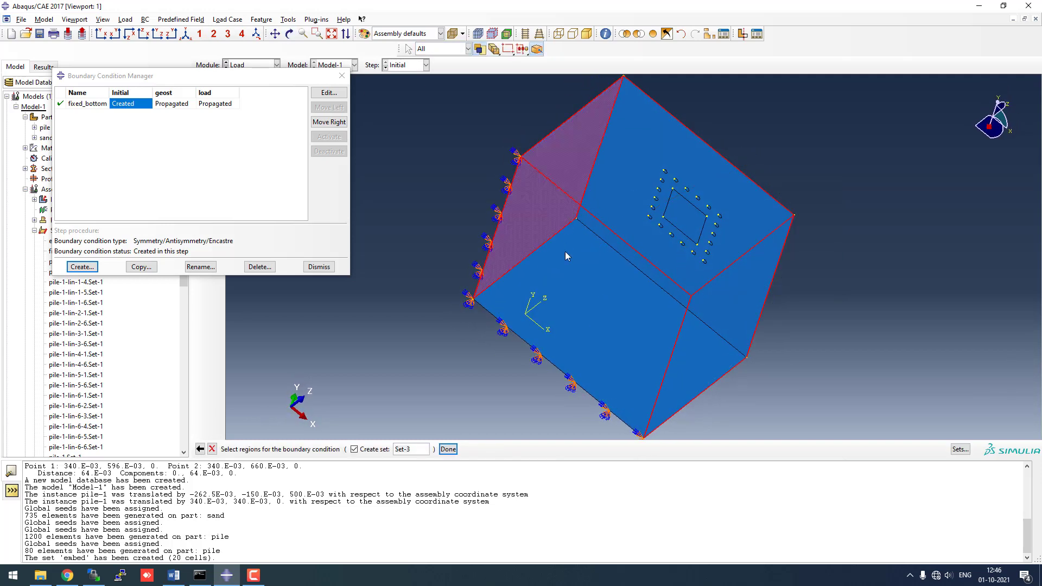
pyautogui.keyDown('shift'); pyautogui.click(569, 272); pyautogui.keyUp('shift')
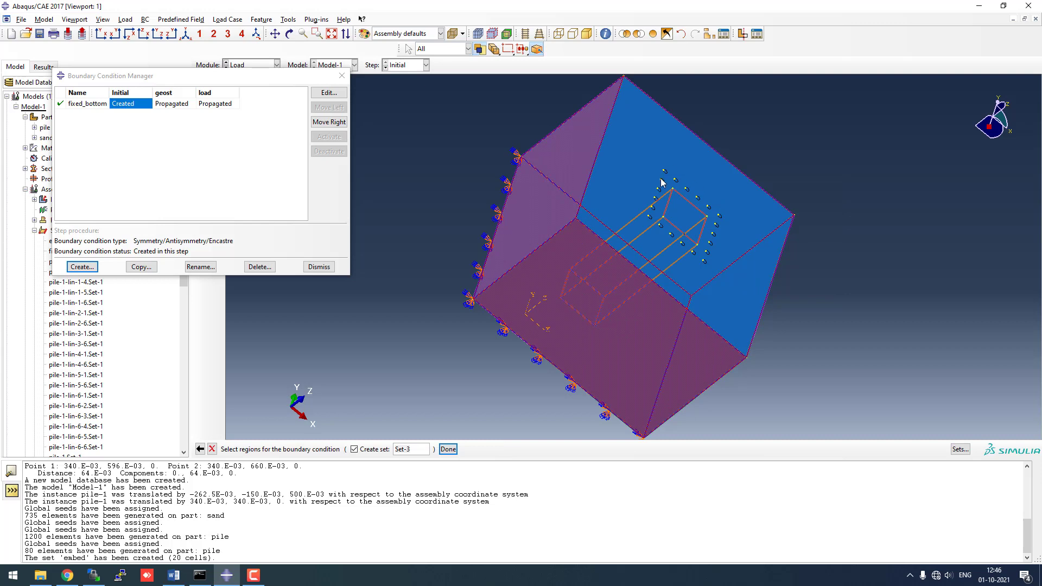
# - Try to name the side faces' set roller and accept the region
pyautogui.doubleClick(417, 448)
pyautogui.write('roller')
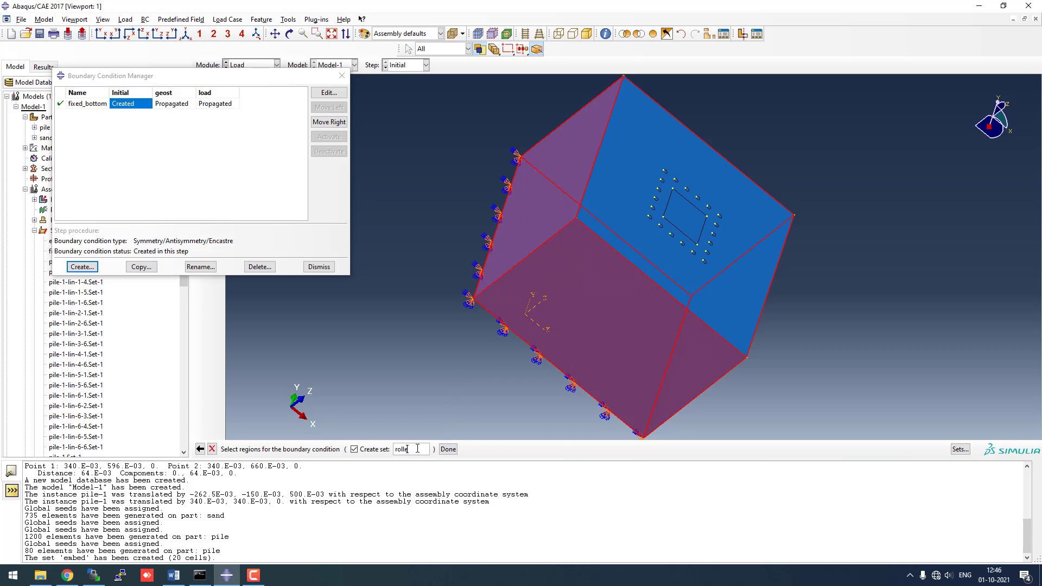
pyautogui.click(448, 449)
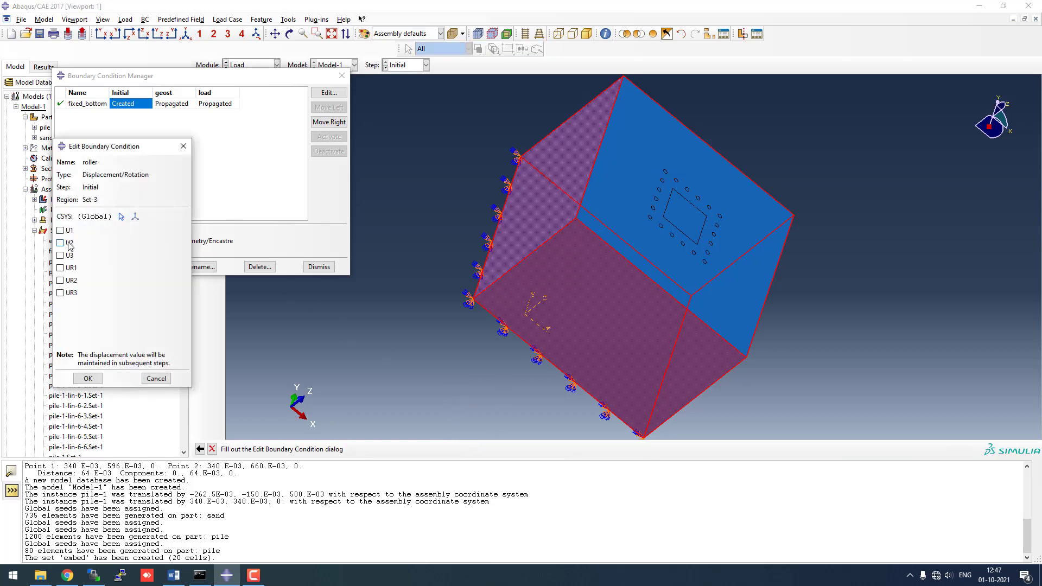
# - Constrain U1, U2 and UR3 in the roller boundary condition and save it
pyautogui.click(185, 34)
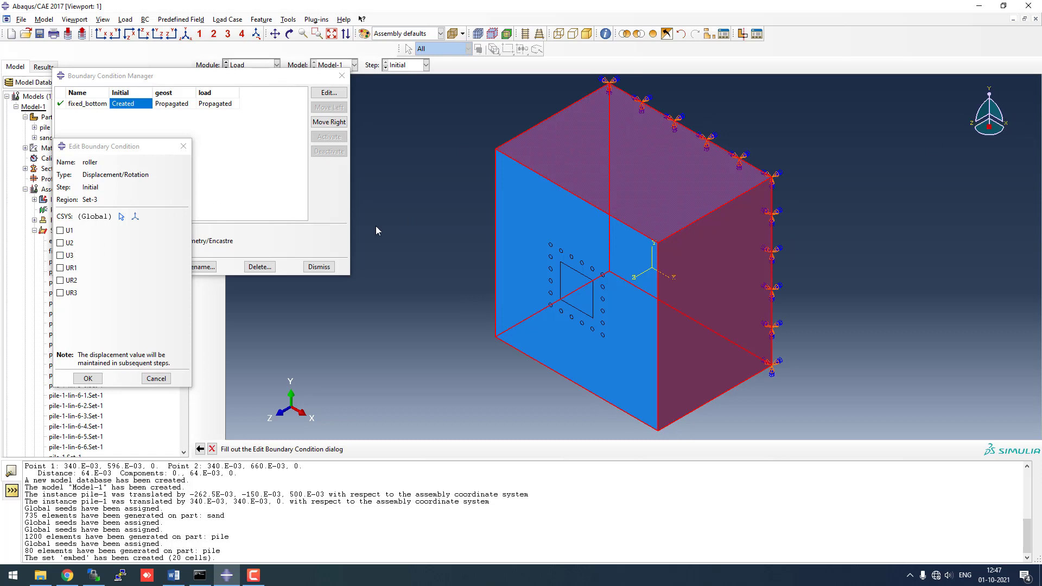
pyautogui.click(60, 242)
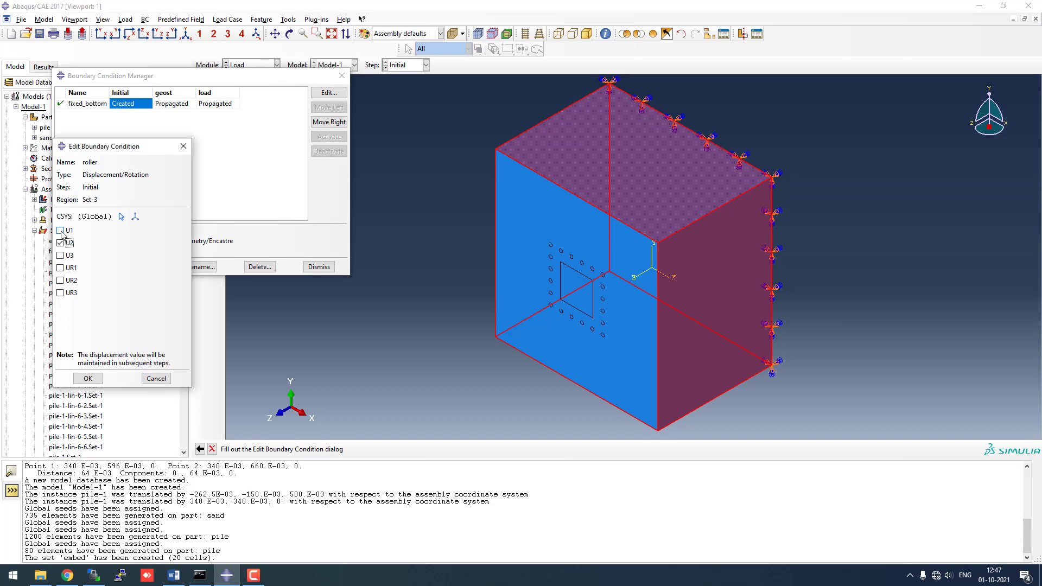
pyautogui.click(61, 231)
pyautogui.click(60, 293)
pyautogui.click(88, 379)
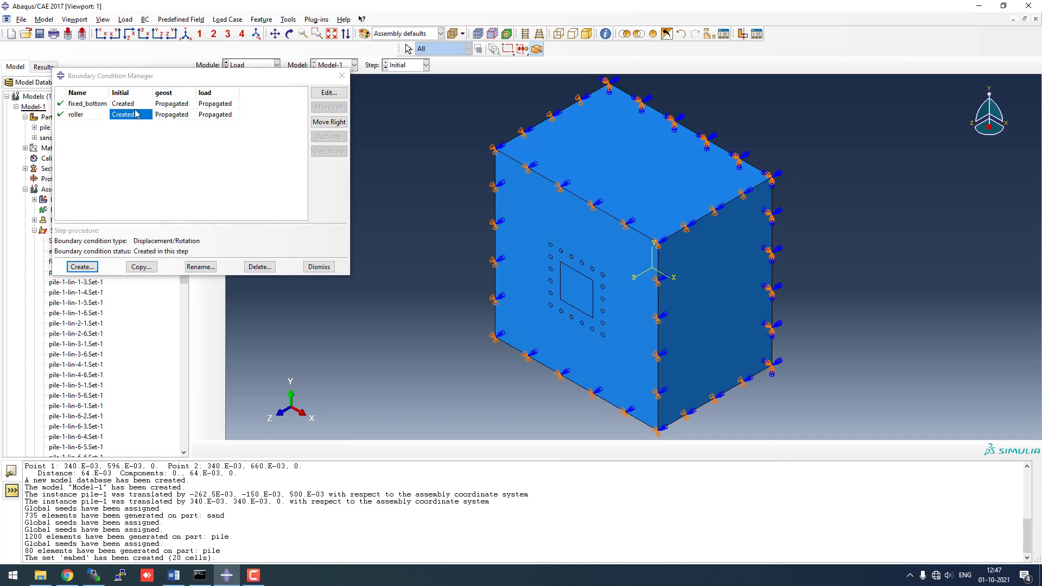
# - Rename the assembly set Set-3 as roller
pyautogui.click(319, 267)
pyautogui.click(55, 241)
pyautogui.rightClick(56, 241)
pyautogui.click(81, 282)
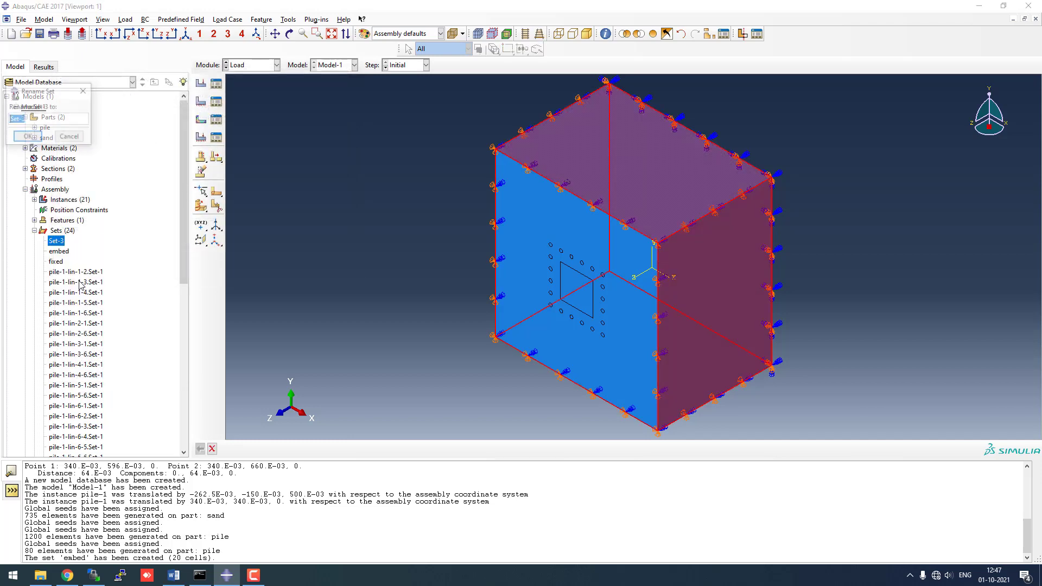
pyautogui.write('roller')
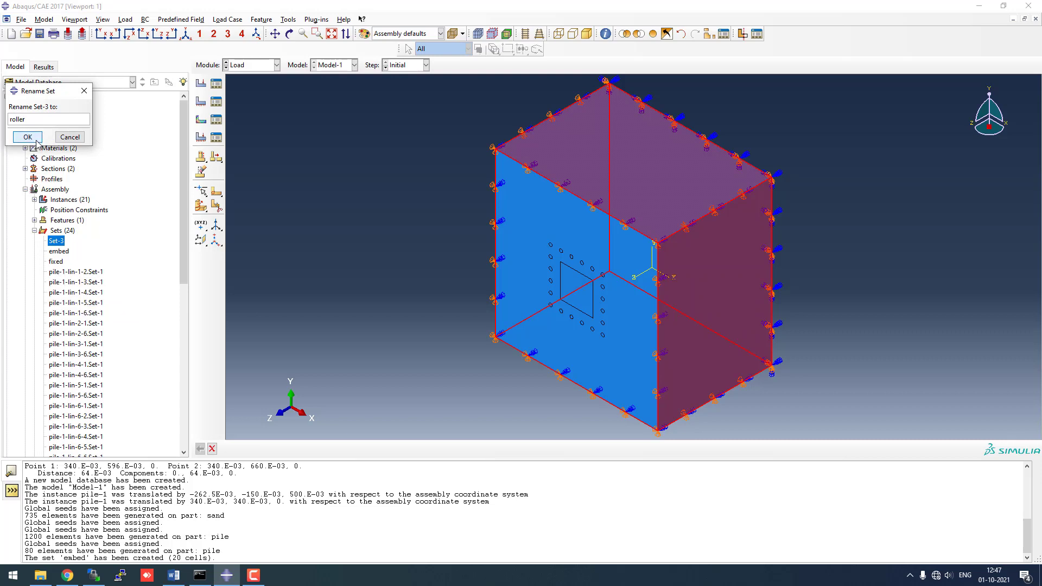
pyautogui.click(27, 137)
# - Reassign the roller boundary condition to the set roller and save the change
pyautogui.click(216, 102)
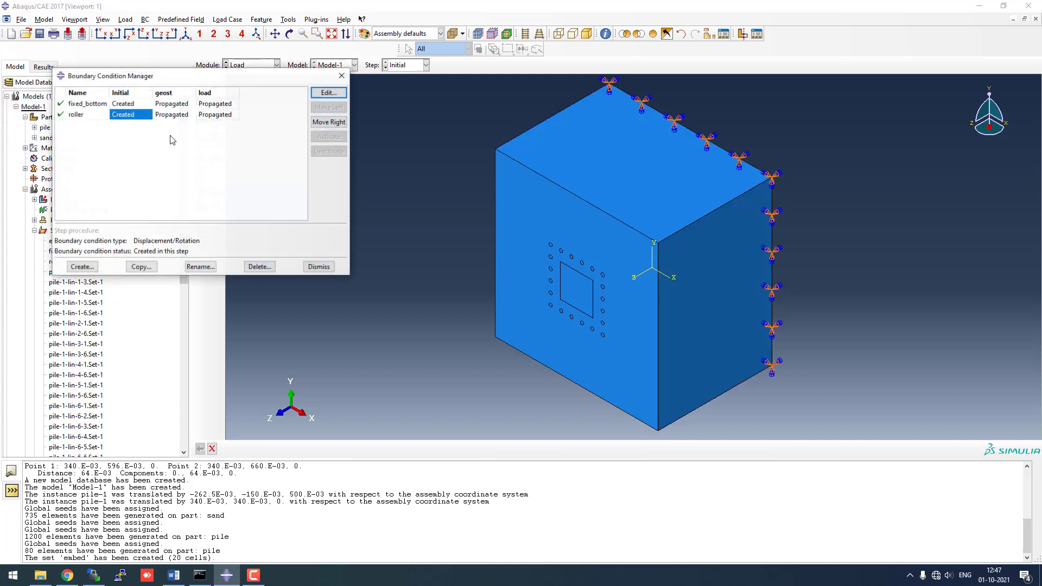
pyautogui.click(329, 93)
pyautogui.click(513, 398)
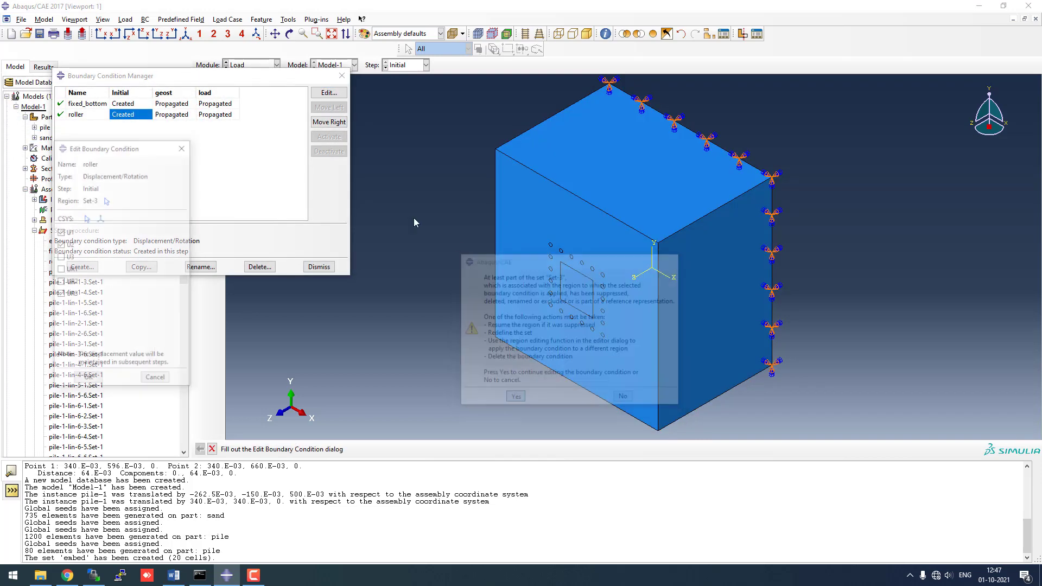
pyautogui.click(109, 199)
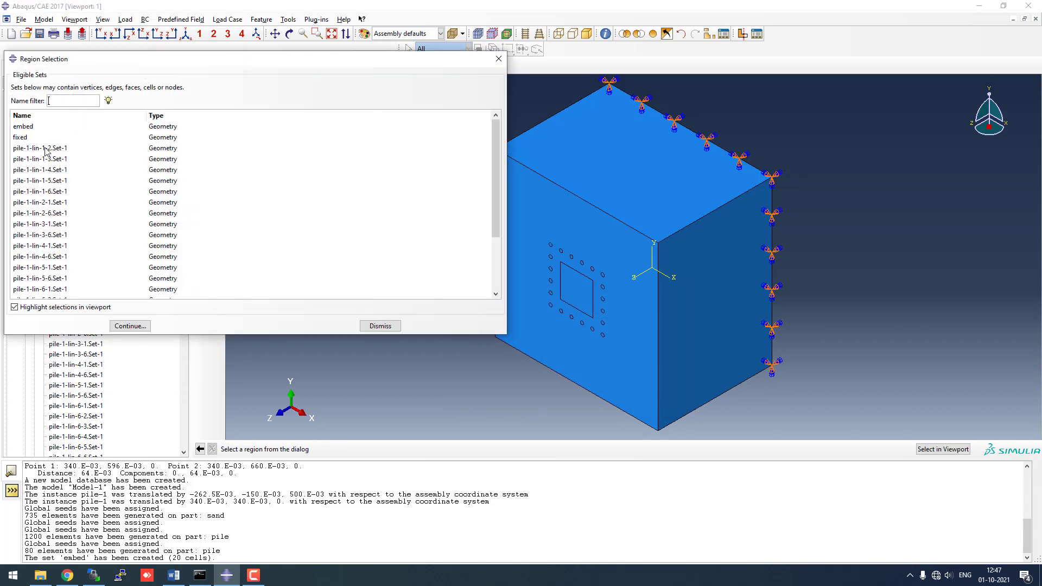
pyautogui.scroll(-3, 46, 152)
pyautogui.doubleClick(31, 287)
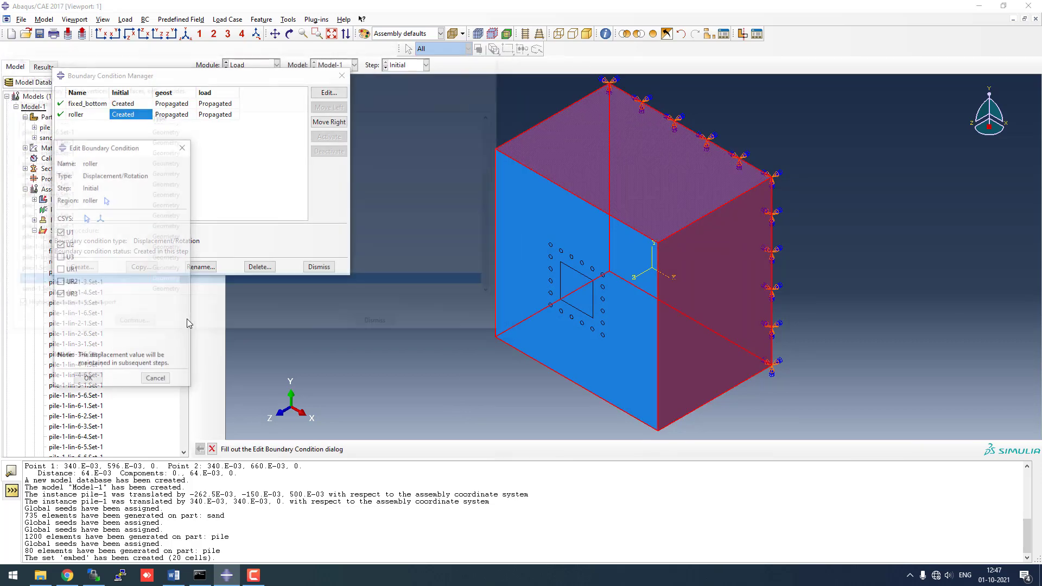
pyautogui.click(88, 378)
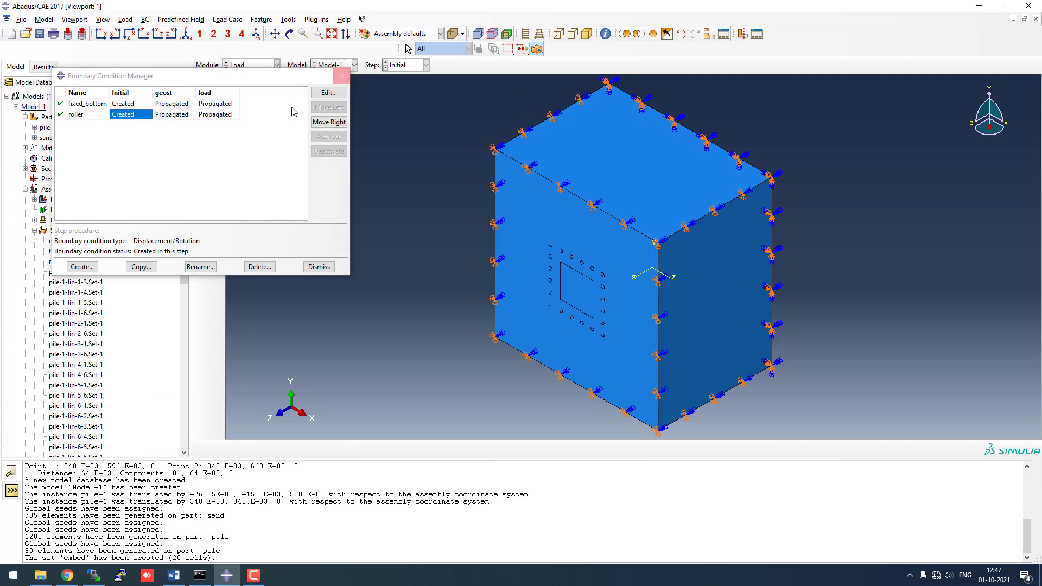
# - Start a Pore pressure boundary condition named pwp in the Initial step
pyautogui.click(82, 266)
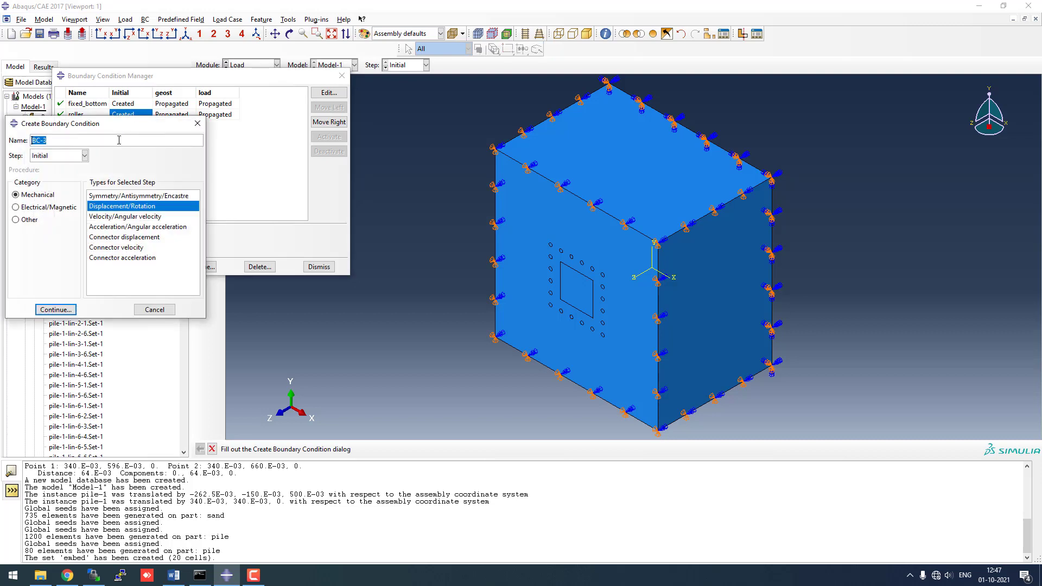
pyautogui.write('pwp')
pyautogui.click(16, 220)
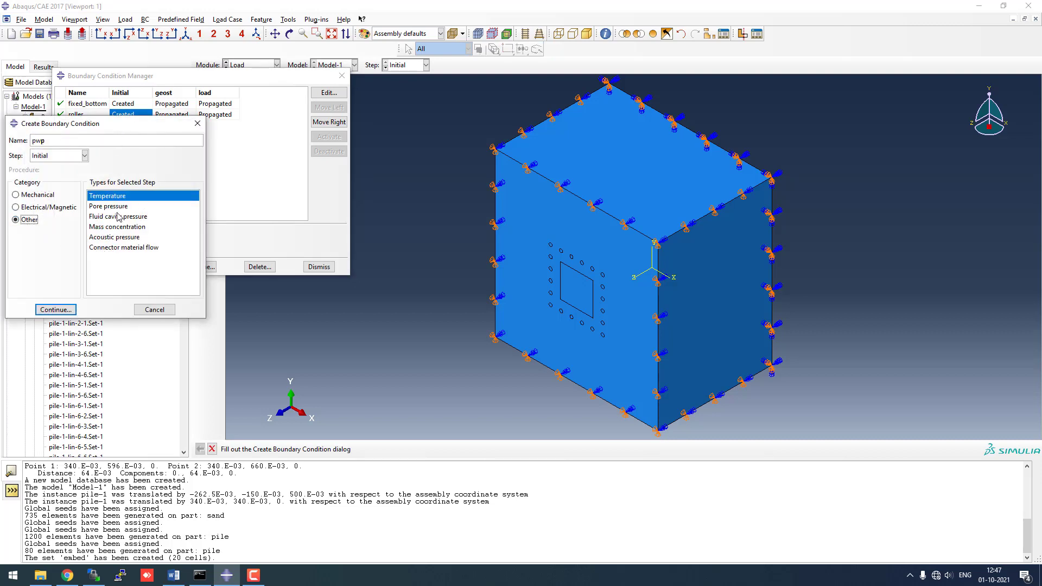
pyautogui.click(120, 212)
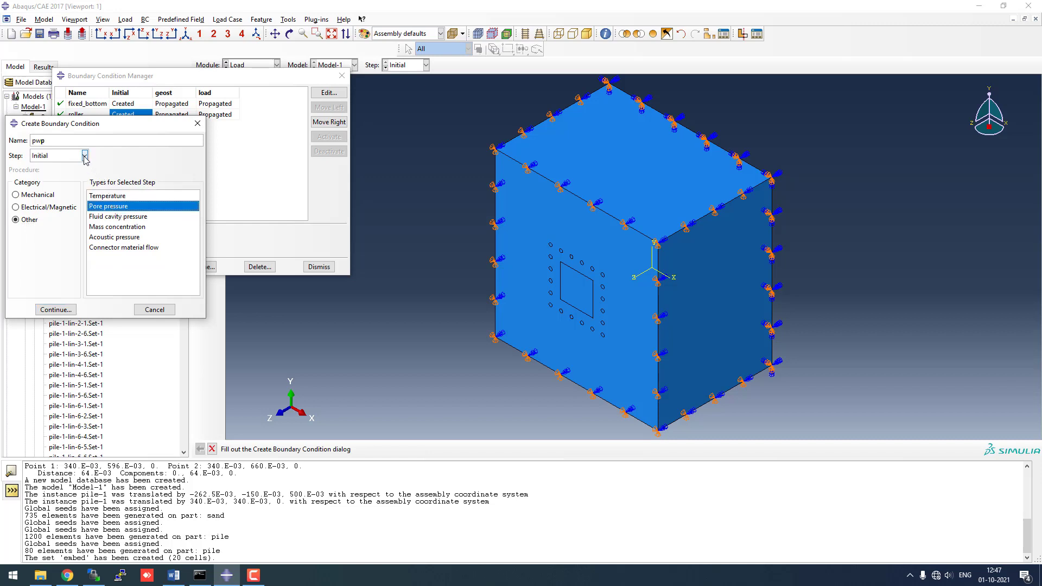
pyautogui.click(56, 309)
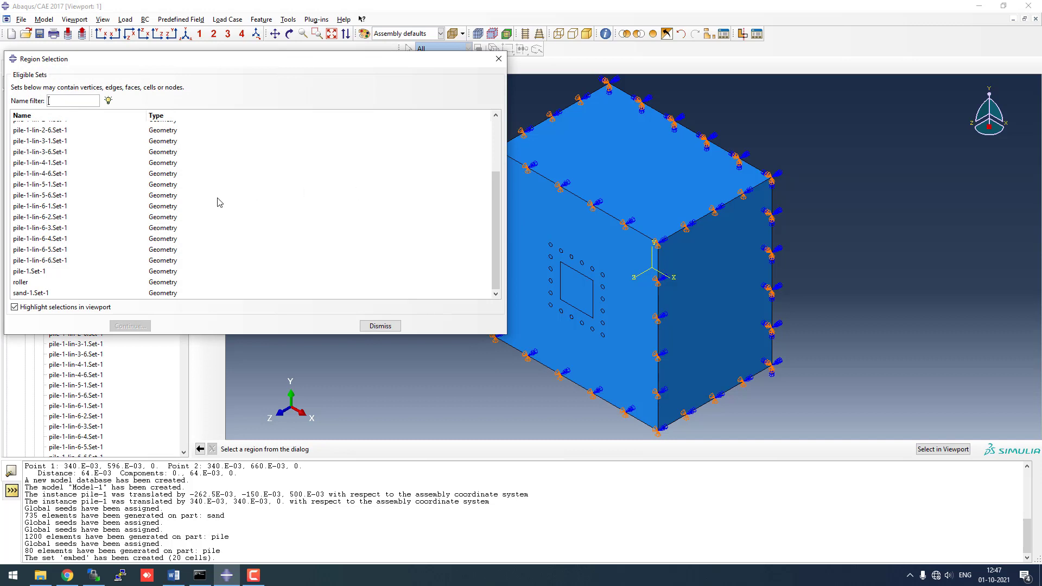
# - Apply the pwp boundary condition to the sand block face surrounding the square, with magnitude 0
pyautogui.click(378, 327)
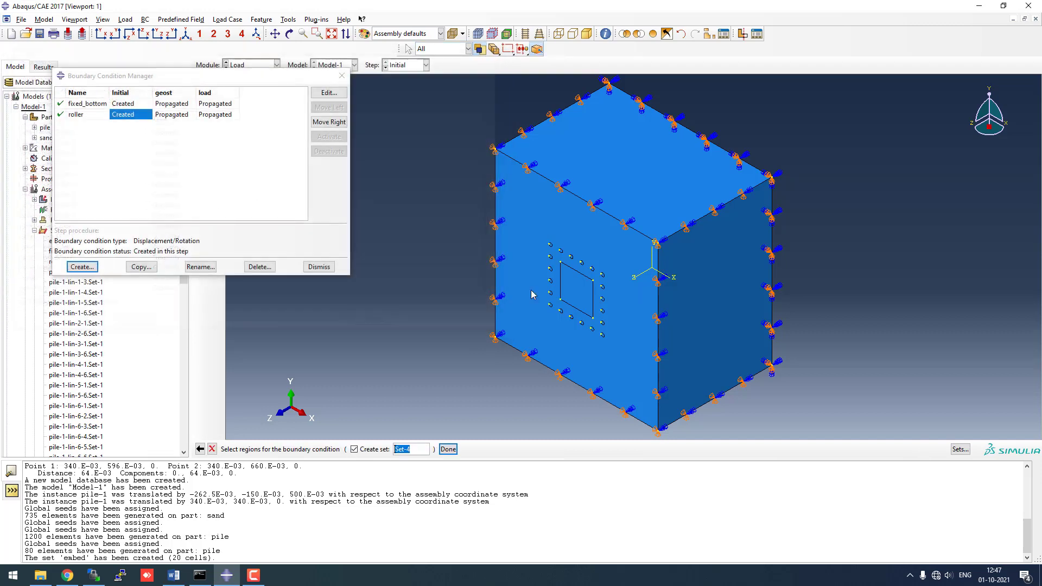
pyautogui.click(550, 222)
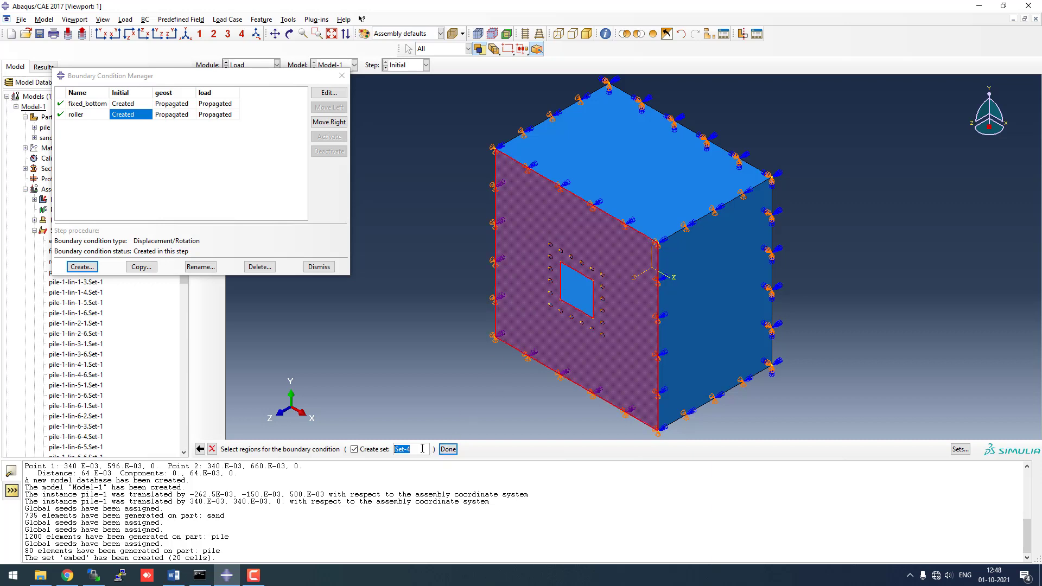
pyautogui.click(447, 449)
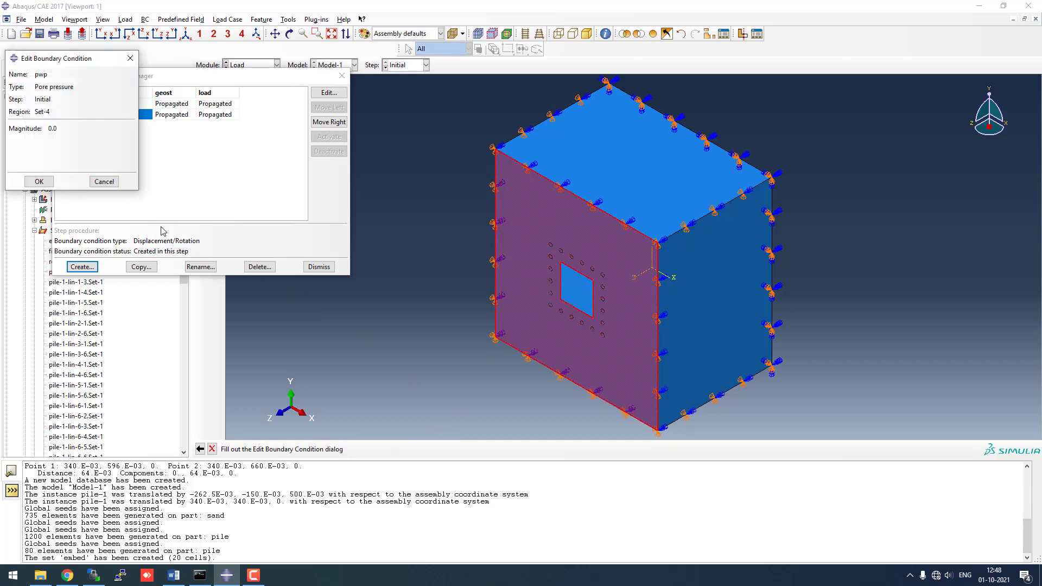
pyautogui.click(39, 182)
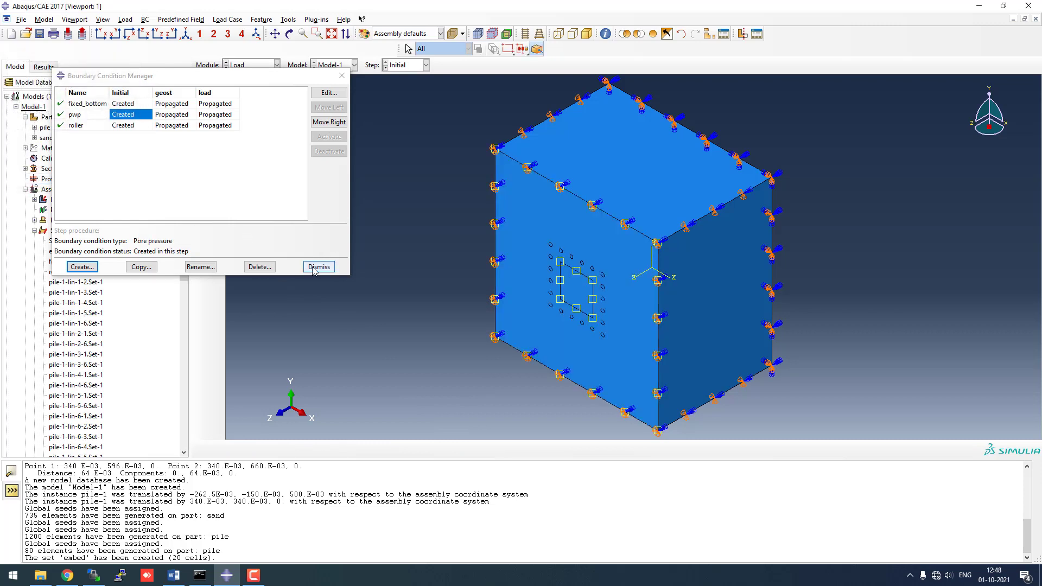
# - Rename the assembly set Set-4 as pwp
pyautogui.moveTo(218, 80); pyautogui.dragTo(434, 96)
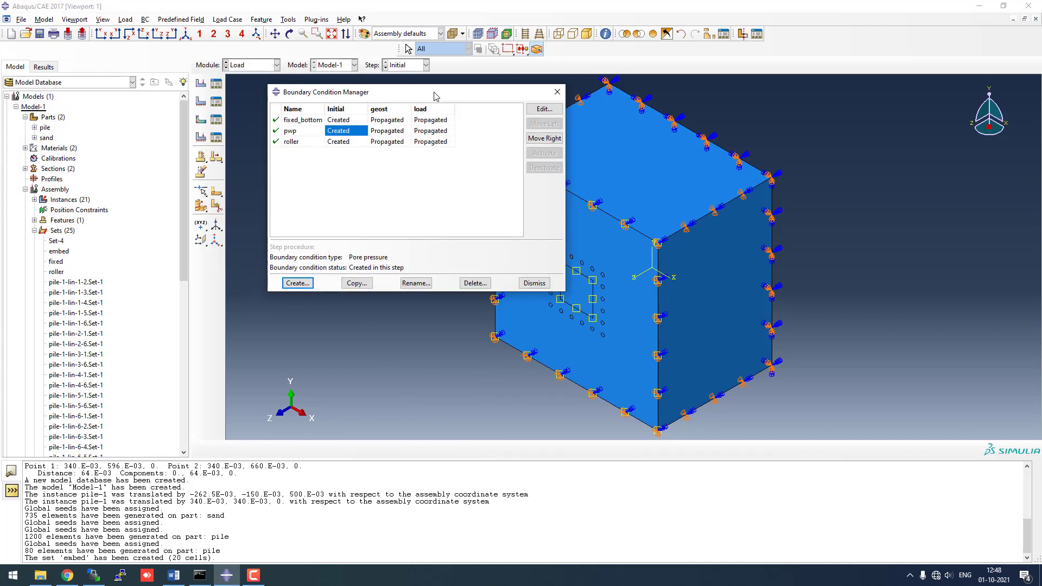
pyautogui.click(57, 241)
pyautogui.rightClick(60, 241)
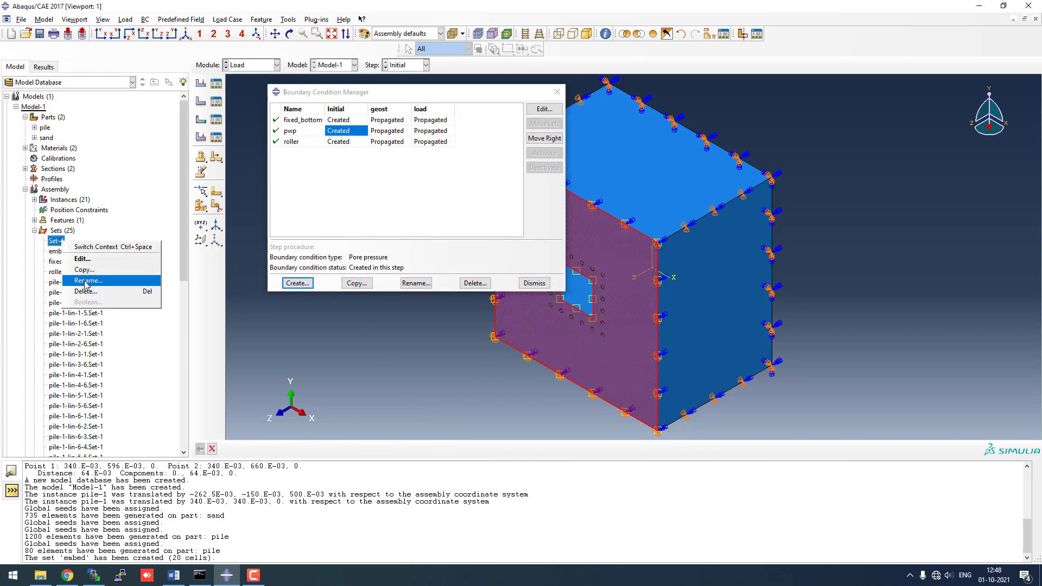
pyautogui.click(81, 273)
pyautogui.write('pwp')
pyautogui.press('Return')
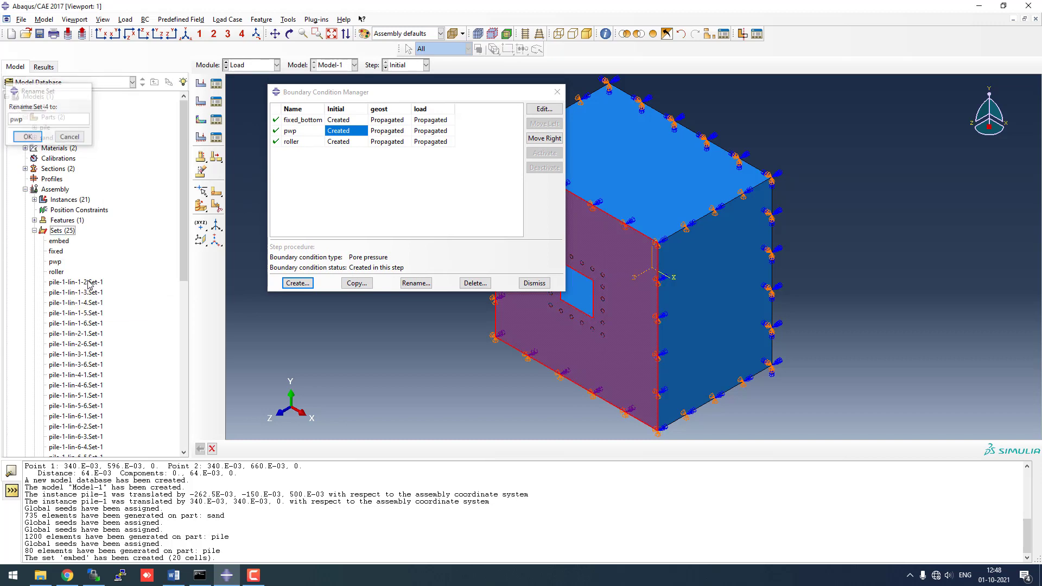
# - Reassign the pwp boundary condition to the set pwp, save it and close the boundary condition manager
pyautogui.click(529, 112)
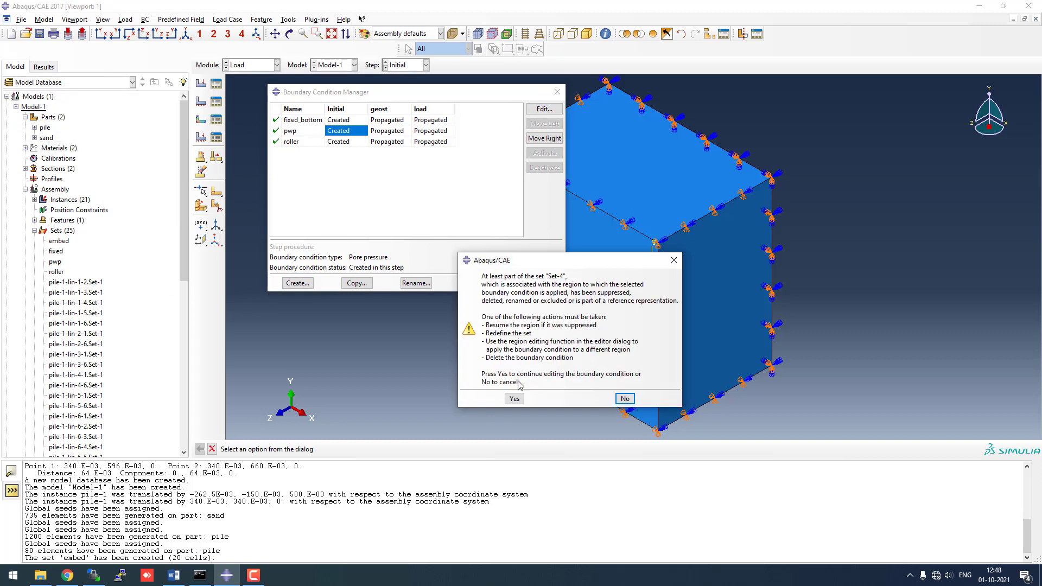
pyautogui.click(514, 399)
pyautogui.click(58, 113)
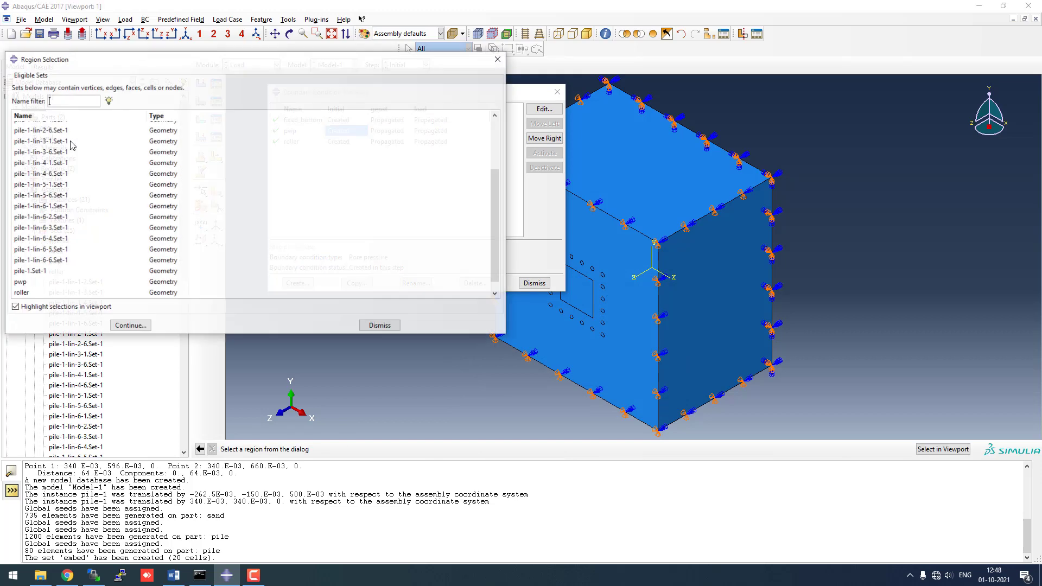
pyautogui.scroll(-1, 59, 235)
pyautogui.click(32, 270)
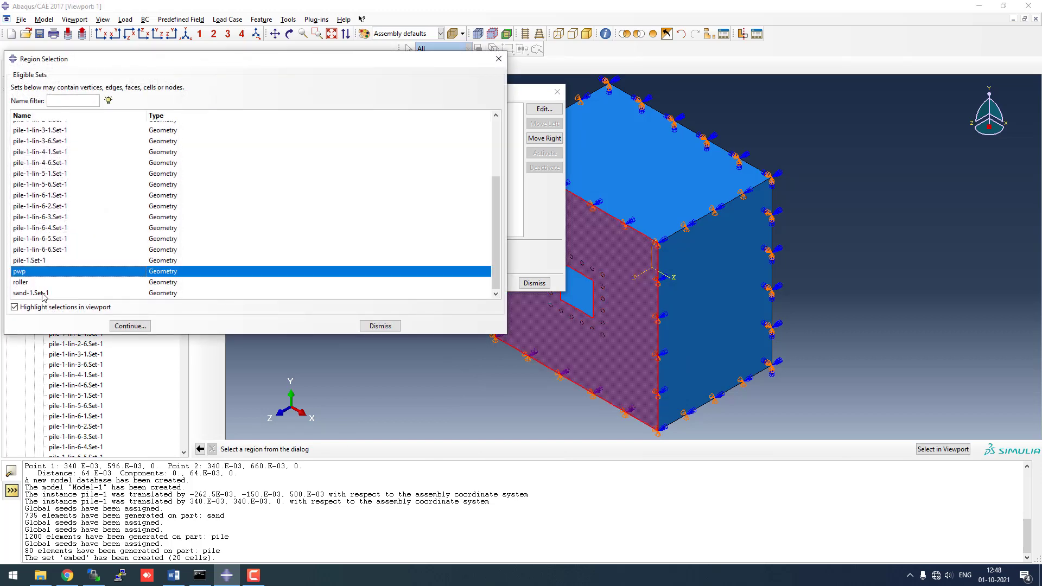
pyautogui.click(129, 326)
pyautogui.click(39, 183)
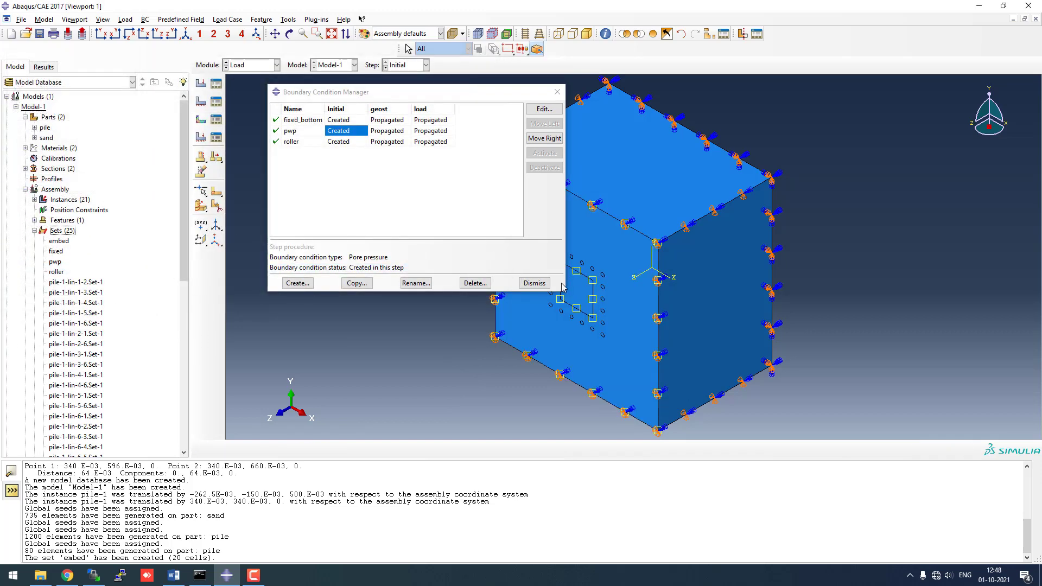
pyautogui.click(534, 283)
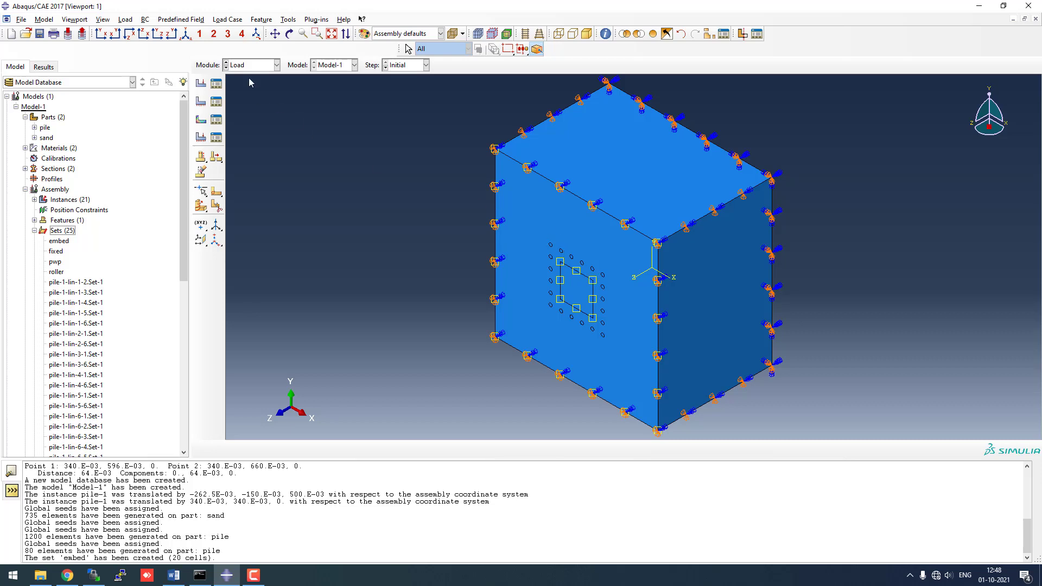
pyautogui.click(216, 84)
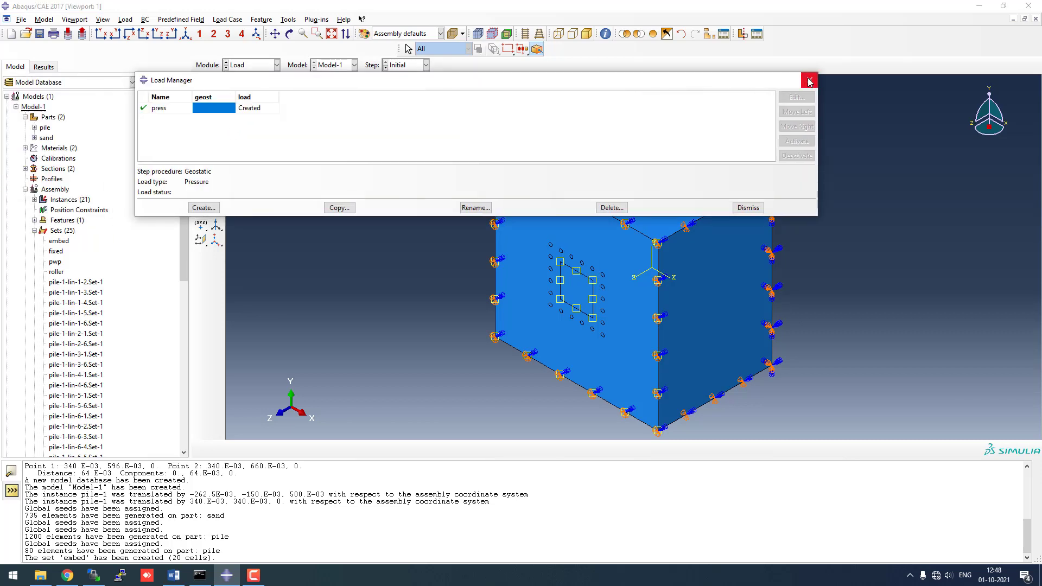
pyautogui.click(809, 82)
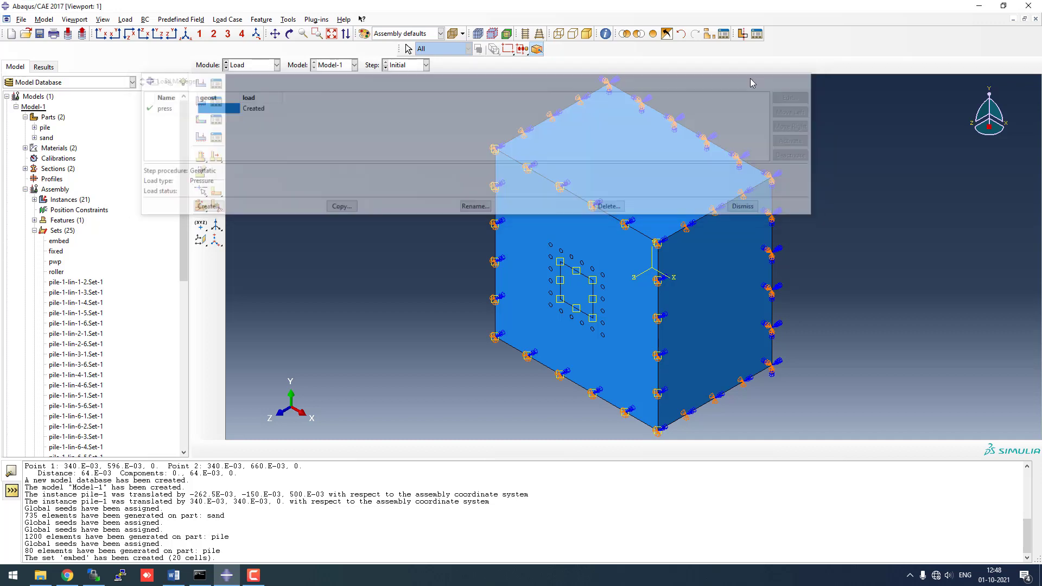
# - Set up a Void ratio predefined field named vr in the Initial step
pyautogui.click(216, 119)
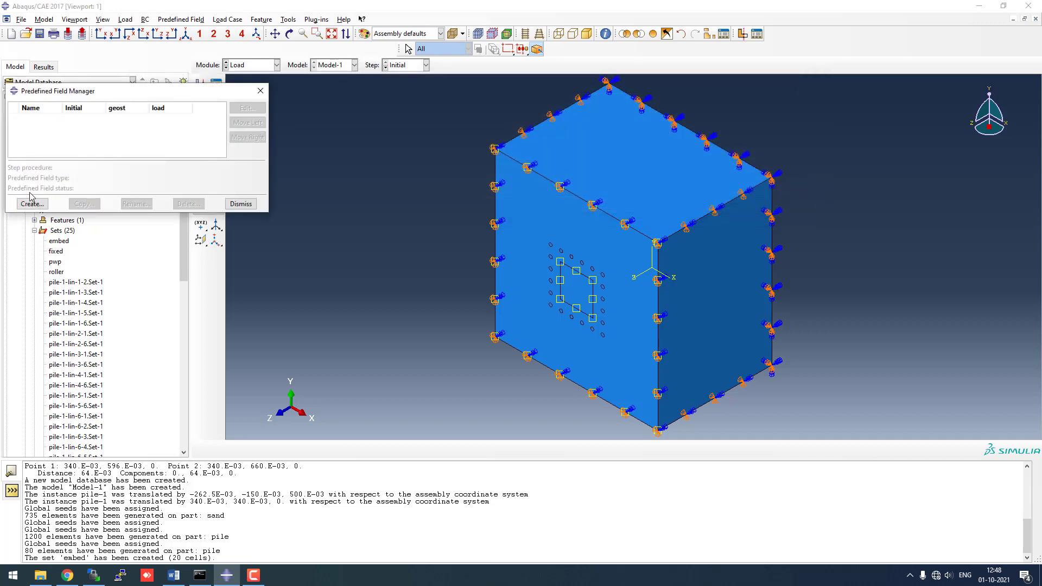
pyautogui.click(32, 205)
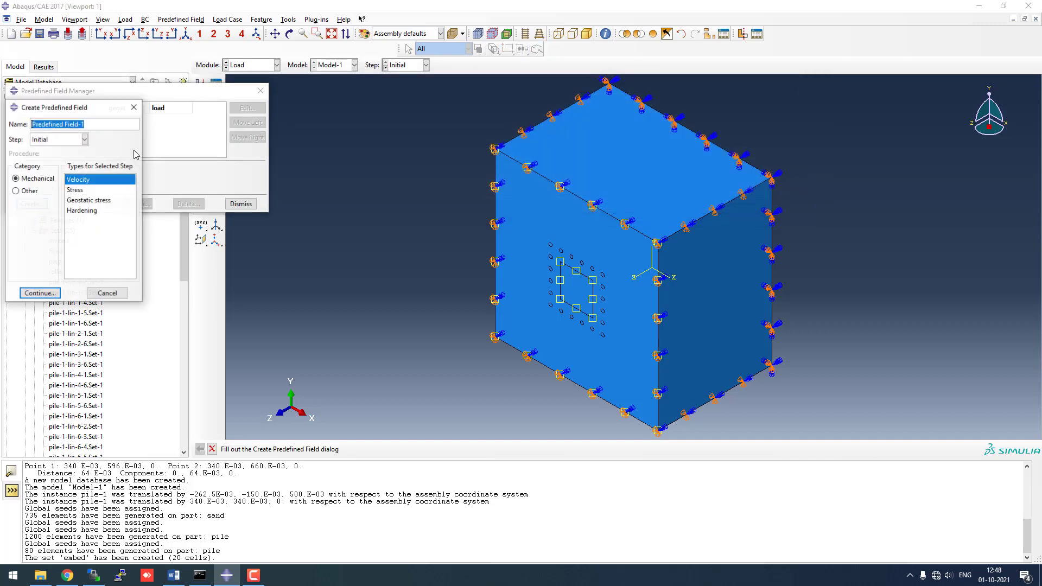
pyautogui.click(26, 191)
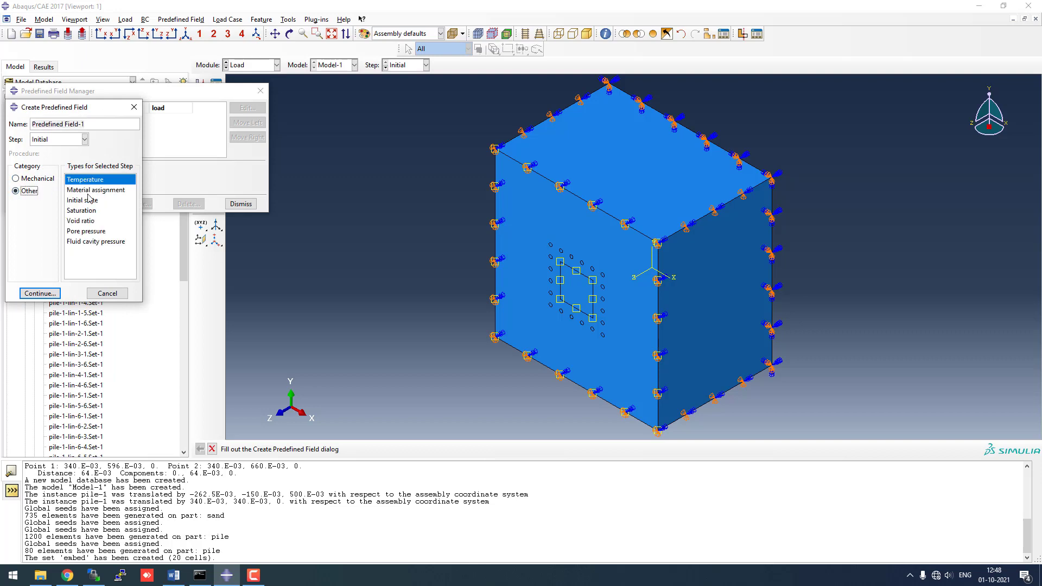
pyautogui.click(87, 220)
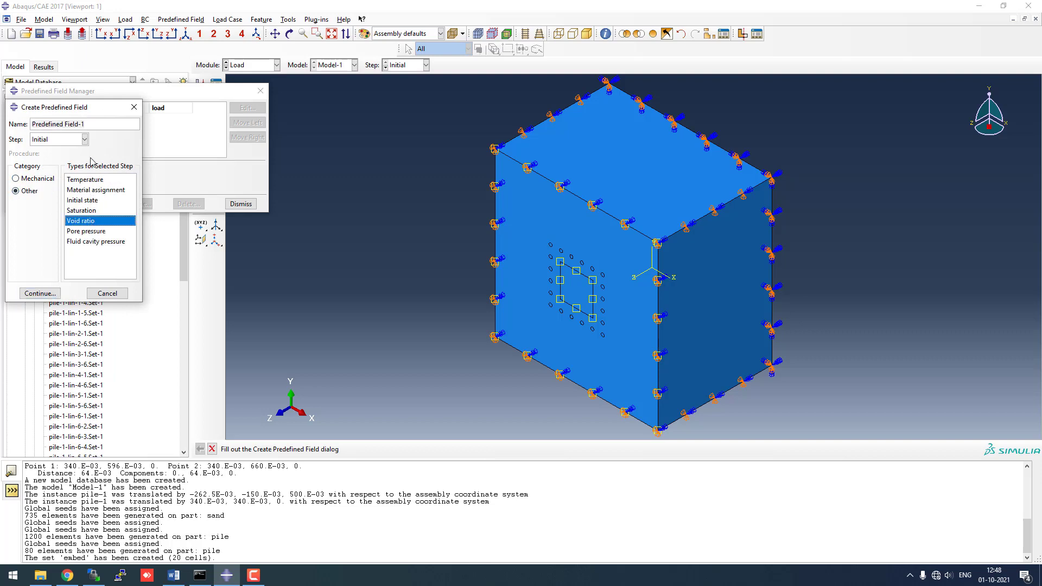
pyautogui.tripleClick(89, 124)
pyautogui.write('vr')
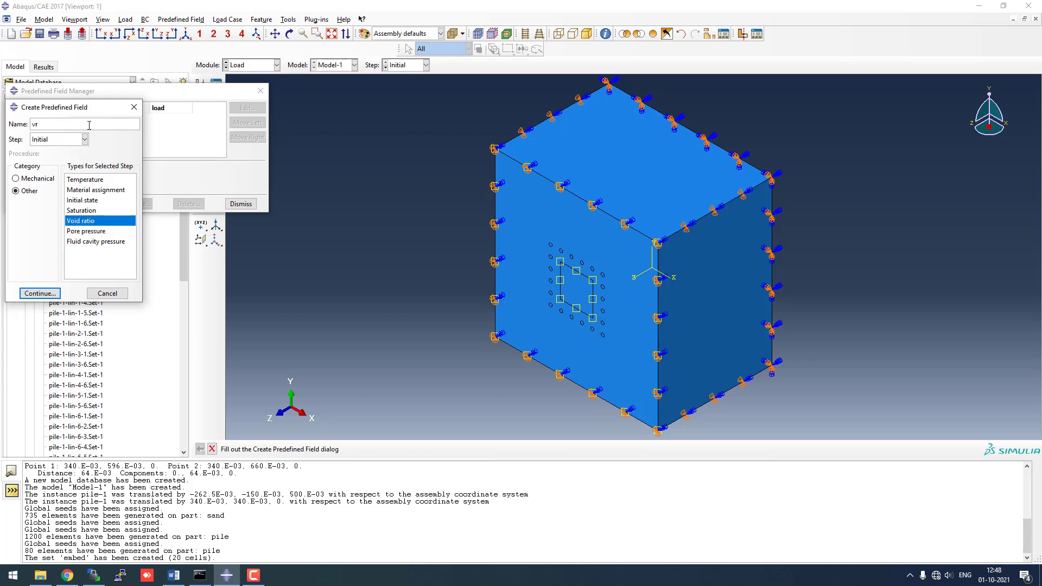
# - Apply the vr field to sand-1.Set-1 with a constant, uniform voids ratio of 0.9, and close the predefined field manager
pyautogui.click(41, 293)
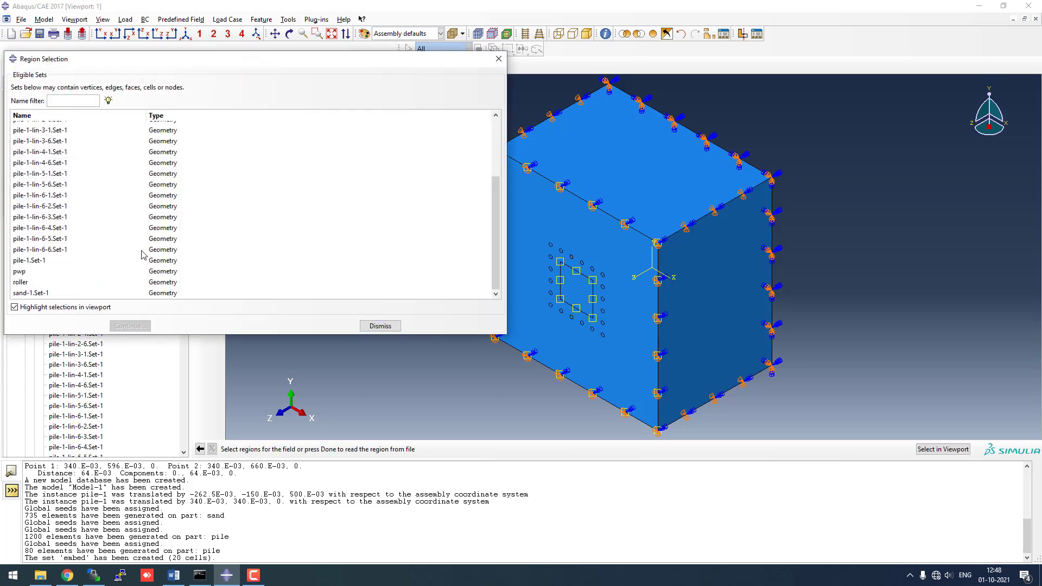
pyautogui.click(50, 293)
pyautogui.click(130, 326)
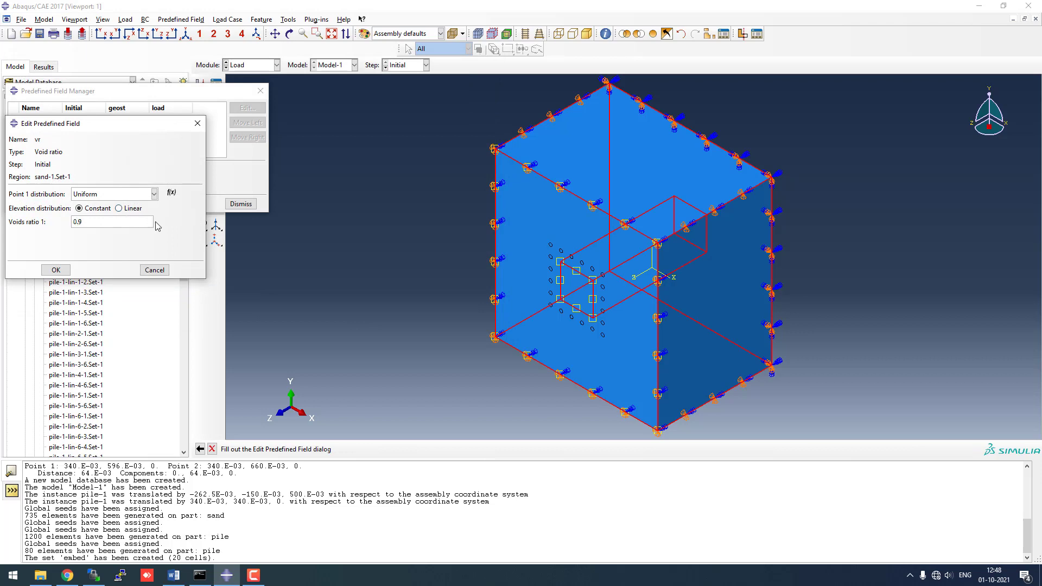
pyautogui.write('0.9')
pyautogui.click(56, 270)
pyautogui.click(241, 204)
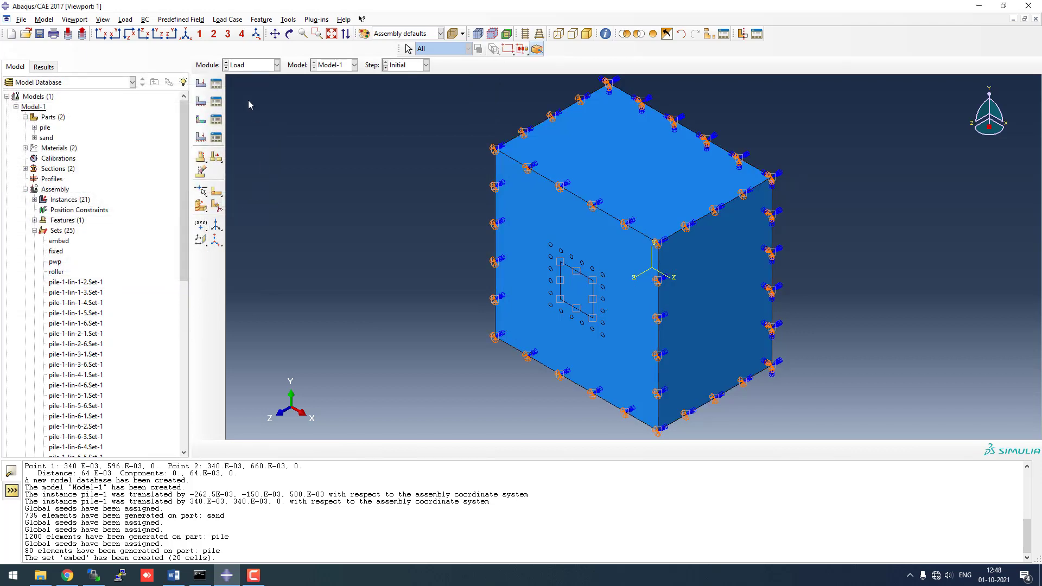
# - Create a full analysis job named test for Model-1
pyautogui.click(251, 65)
pyautogui.click(251, 137)
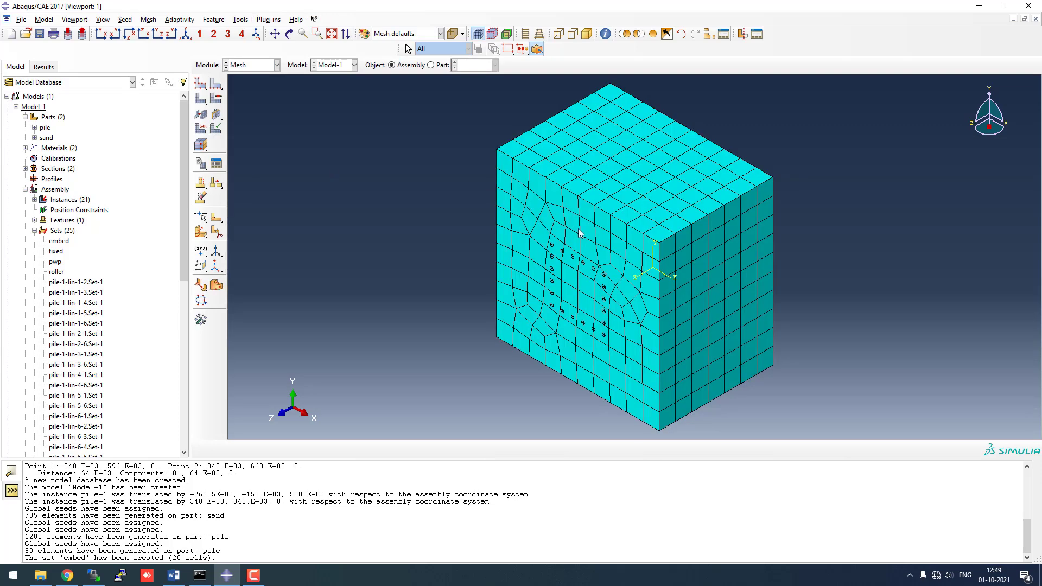
pyautogui.scroll(-3, 604, 317)
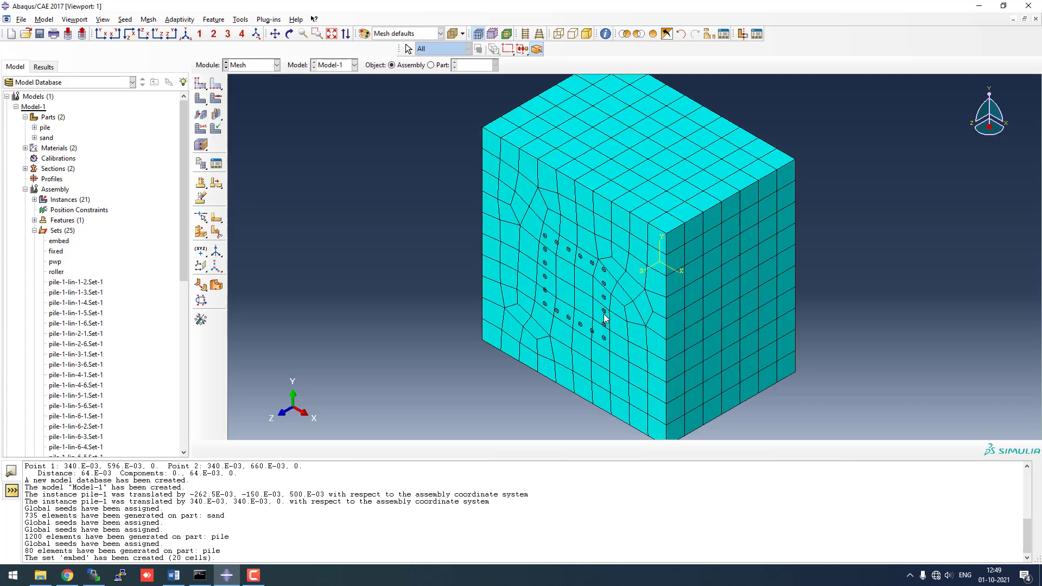
pyautogui.click(255, 65)
pyautogui.click(237, 159)
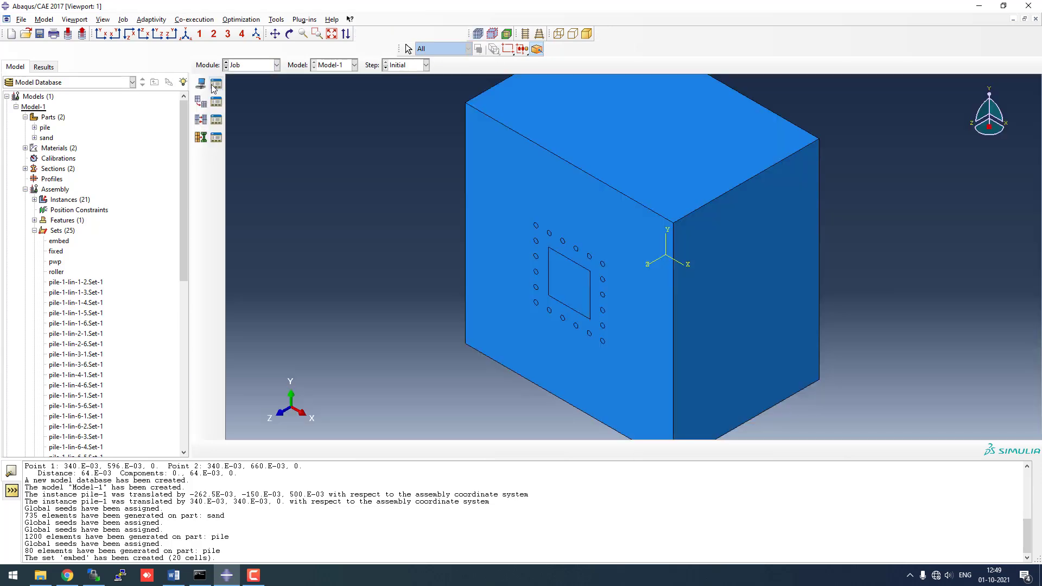
pyautogui.click(215, 85)
pyautogui.click(247, 233)
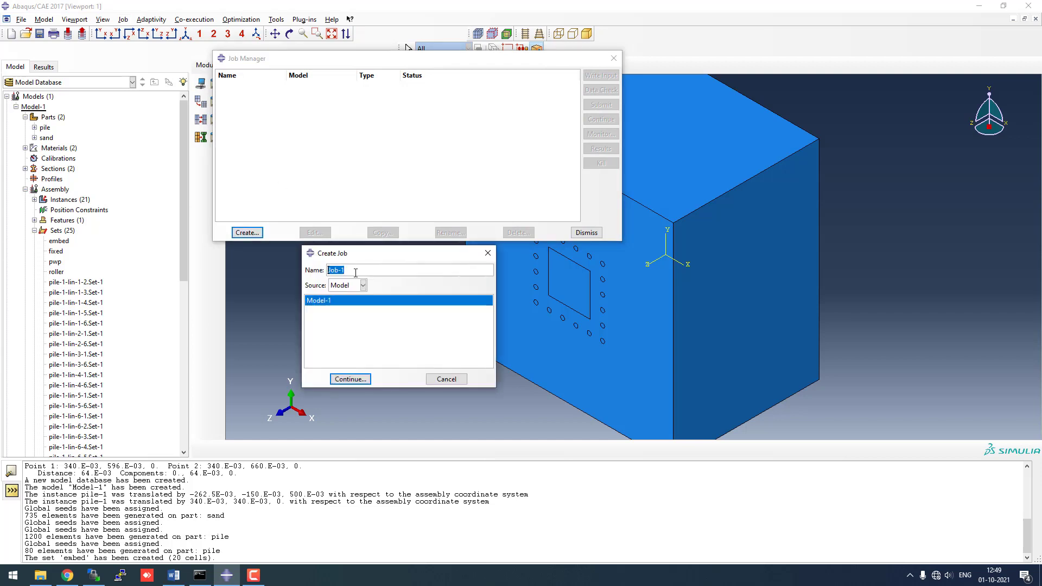
pyautogui.write('test')
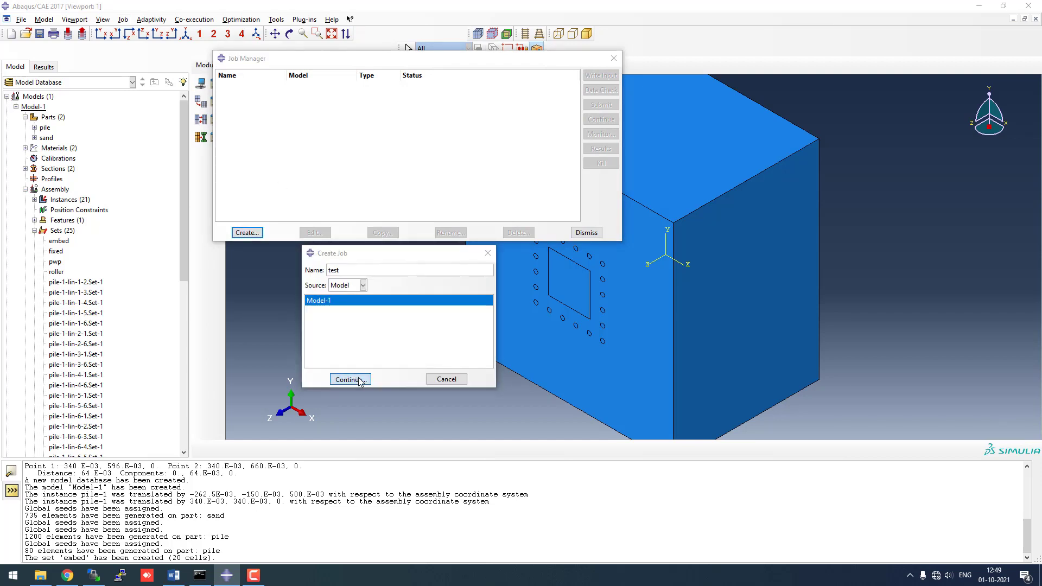
pyautogui.click(350, 379)
pyautogui.click(70, 398)
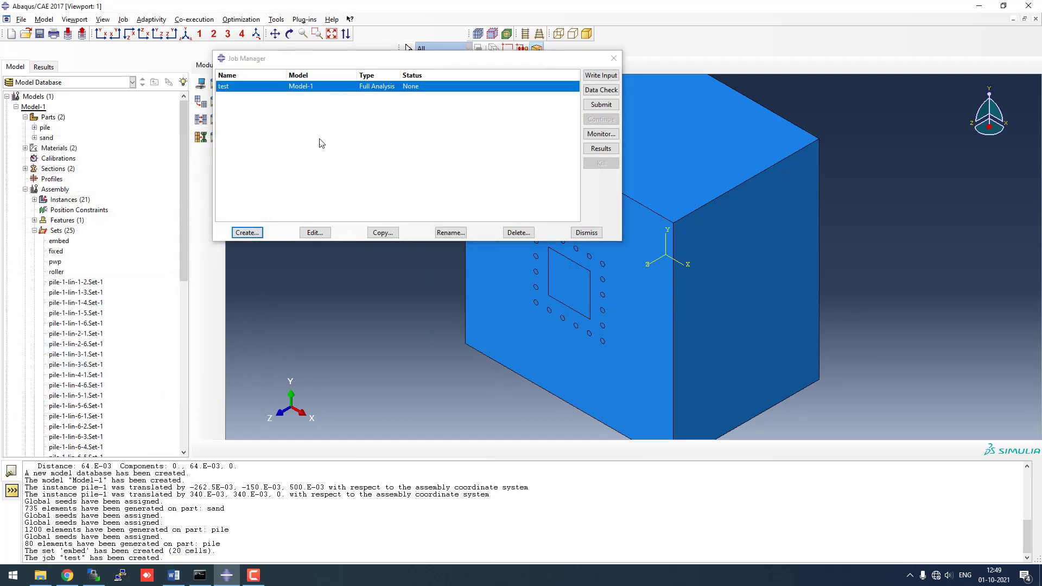
# - Run a data check on the job test, read its messages and close the job manager
pyautogui.click(601, 94)
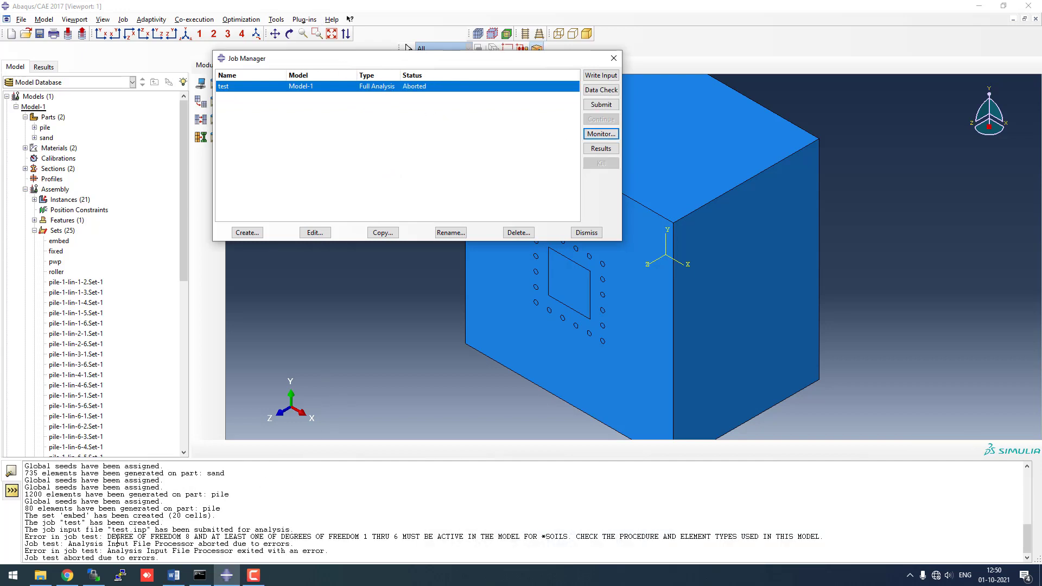
pyautogui.moveTo(106, 538); pyautogui.dragTo(433, 537)
pyautogui.click(458, 532)
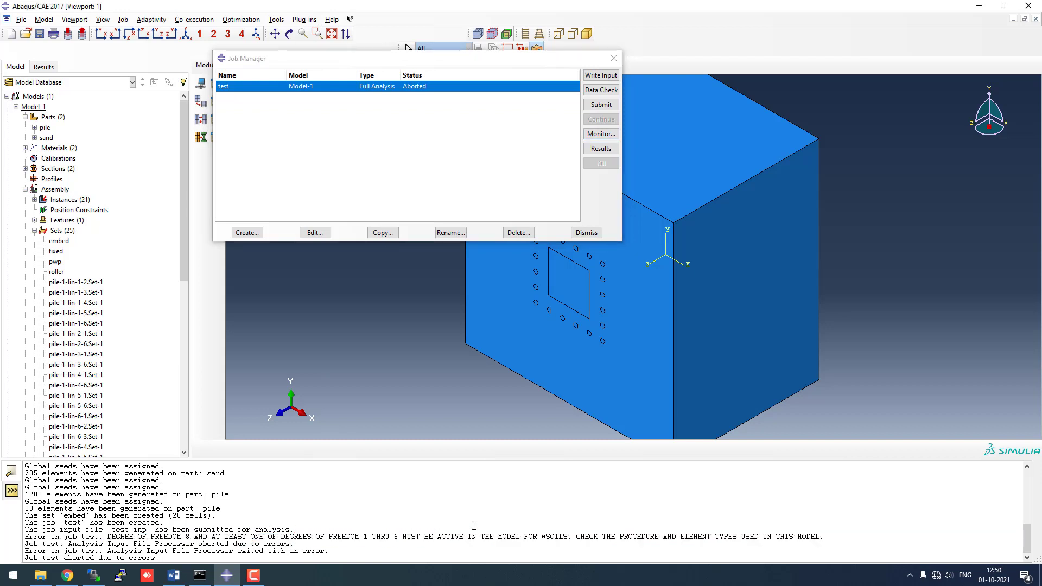
pyautogui.click(586, 233)
# - Assign the linear Standard Pore Fluid/Stress element type C3D8P to Set-1 of the sand part
pyautogui.click(245, 66)
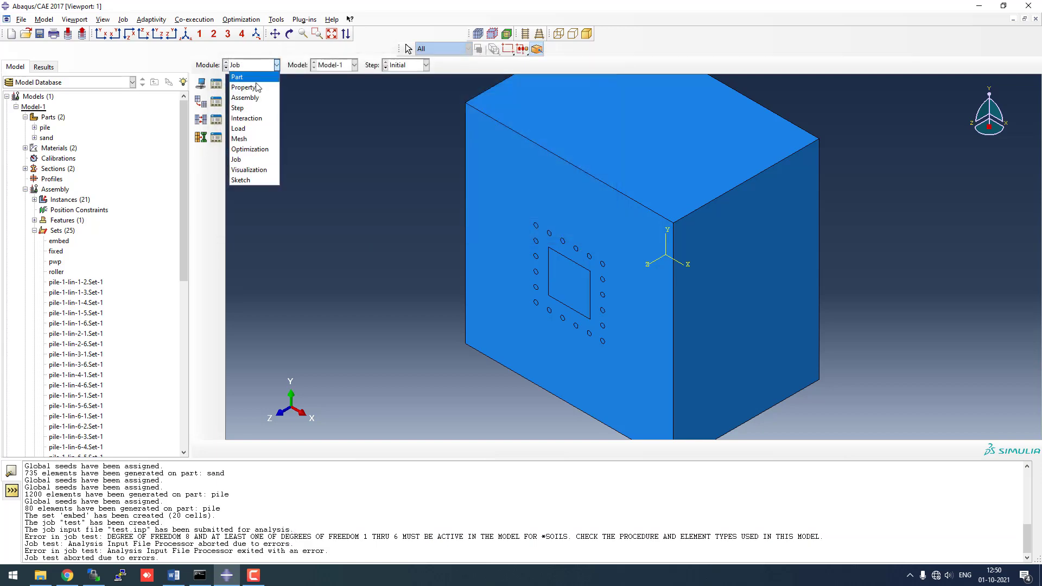
pyautogui.click(244, 138)
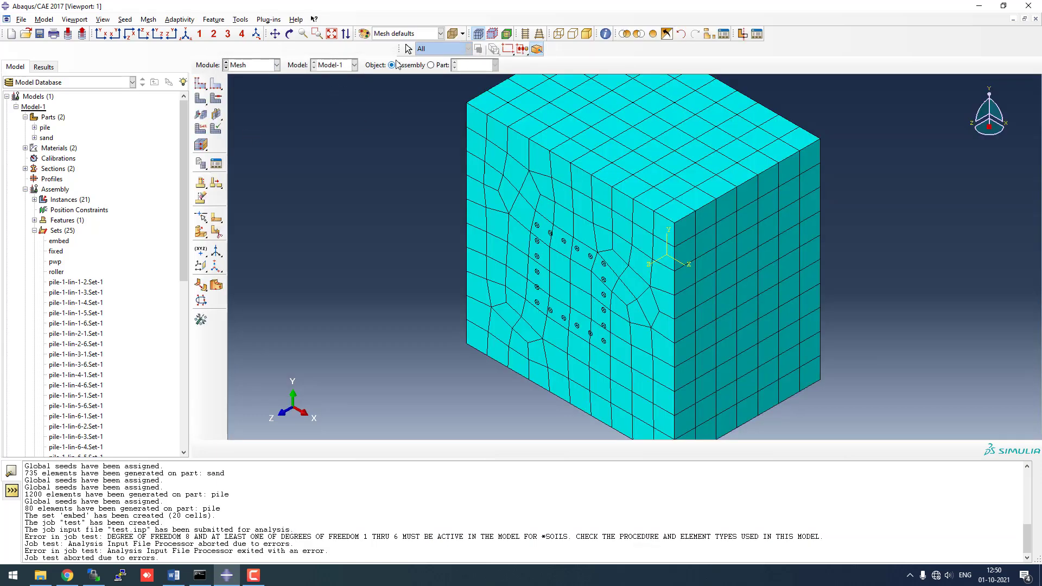
pyautogui.click(431, 65)
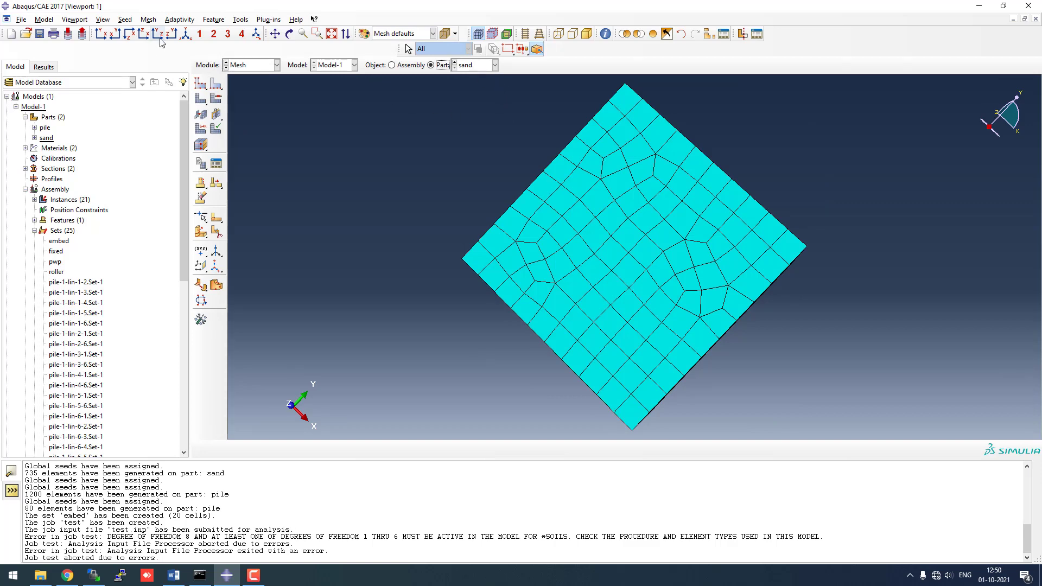
pyautogui.click(148, 19)
pyautogui.click(166, 60)
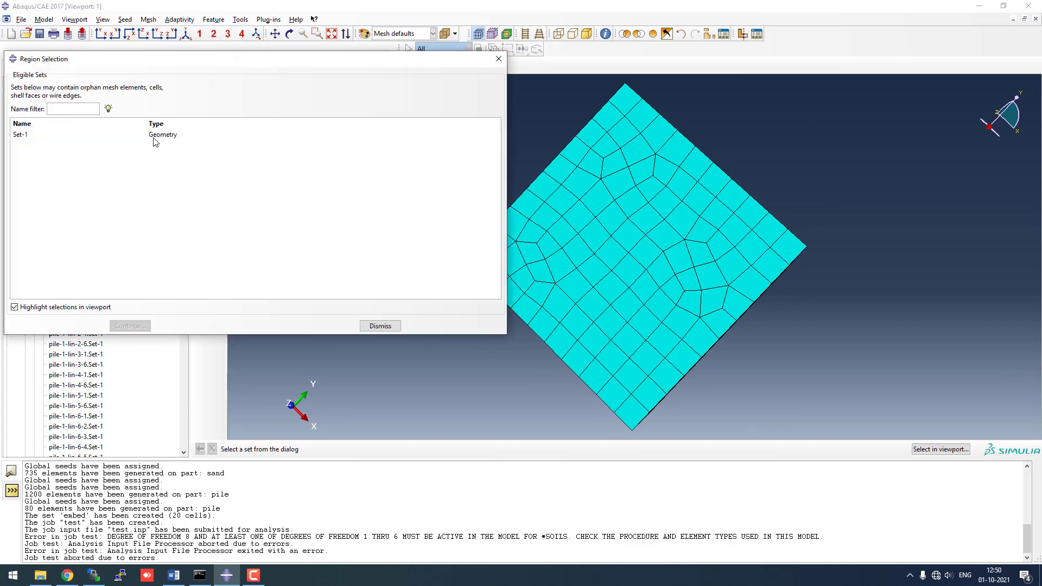
pyautogui.click(151, 136)
pyautogui.click(131, 326)
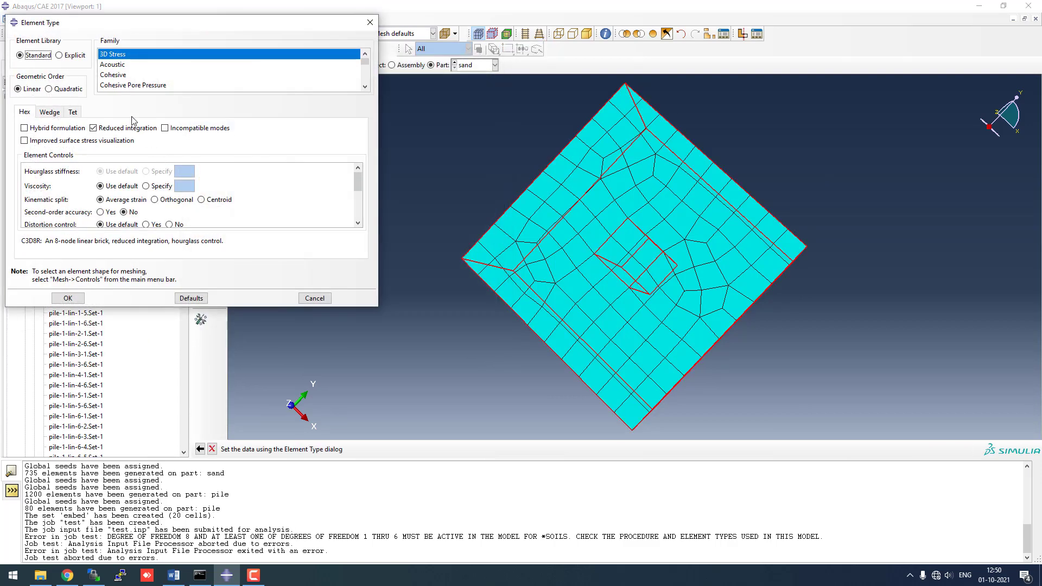
pyautogui.scroll(-2, 156, 79)
pyautogui.scroll(-3, 155, 79)
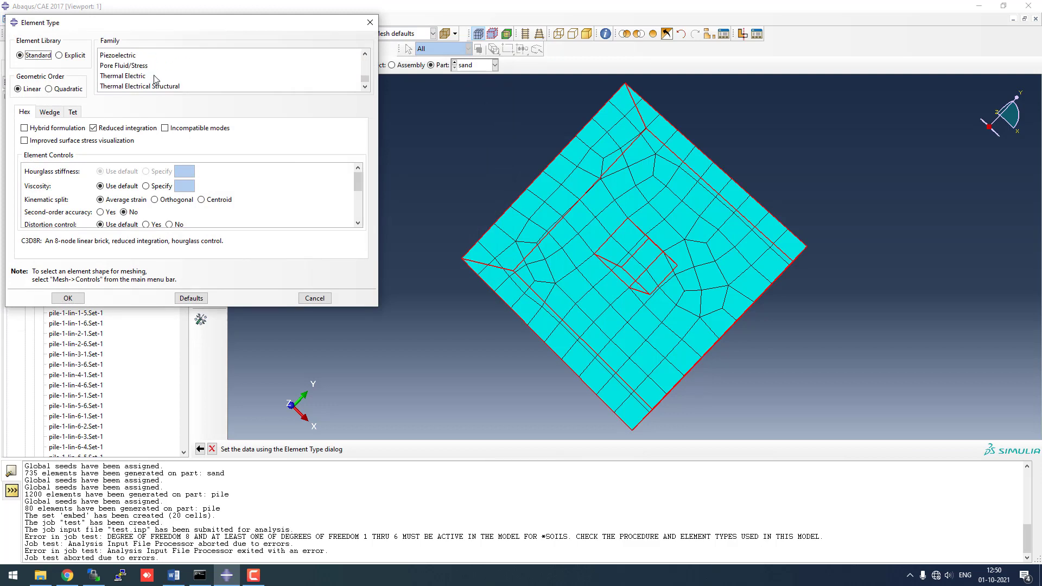
pyautogui.click(157, 66)
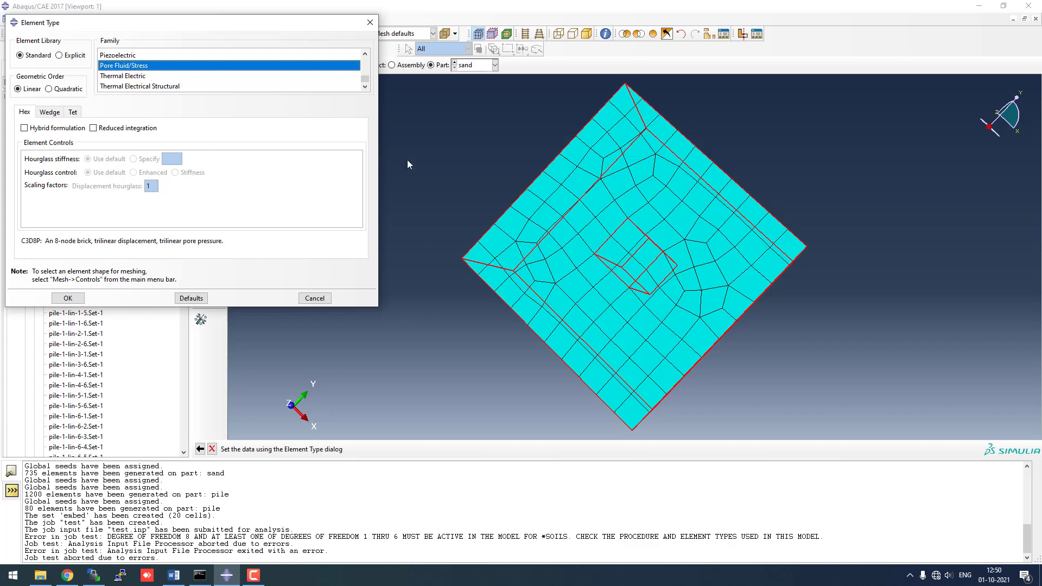
pyautogui.scroll(4, 360, 79)
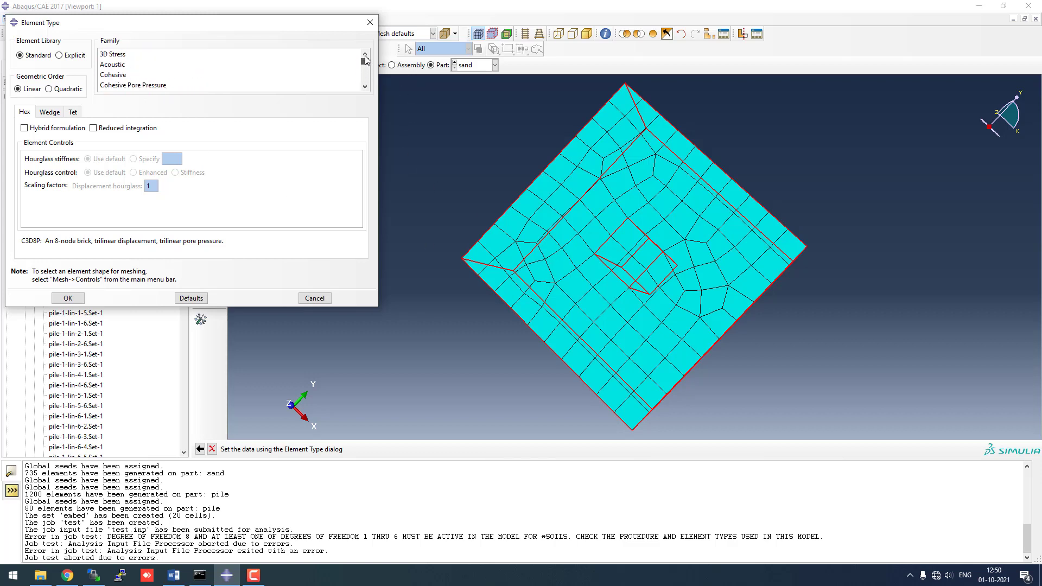
pyautogui.scroll(-3, 125, 62)
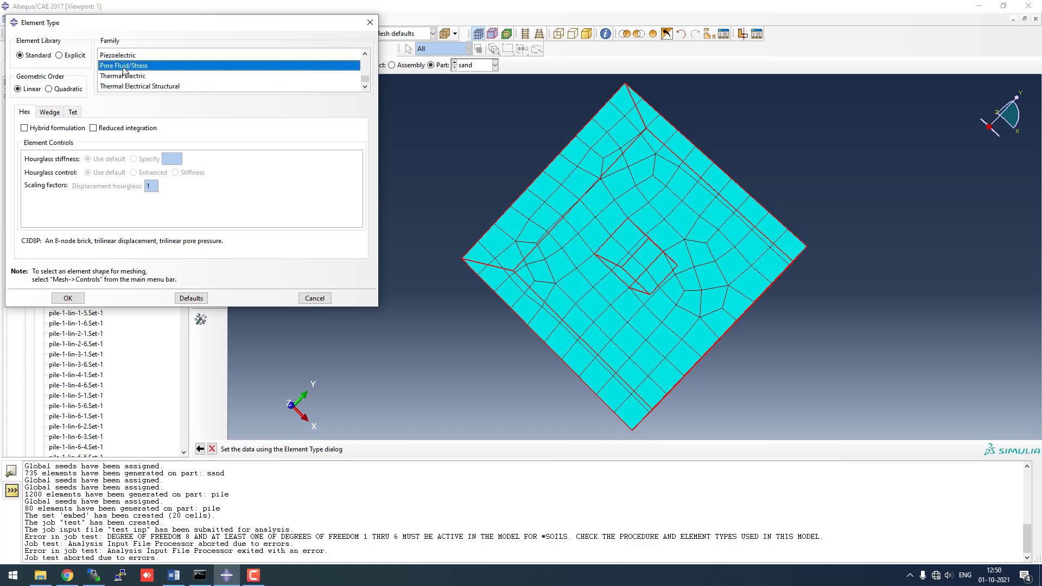
pyautogui.click(67, 298)
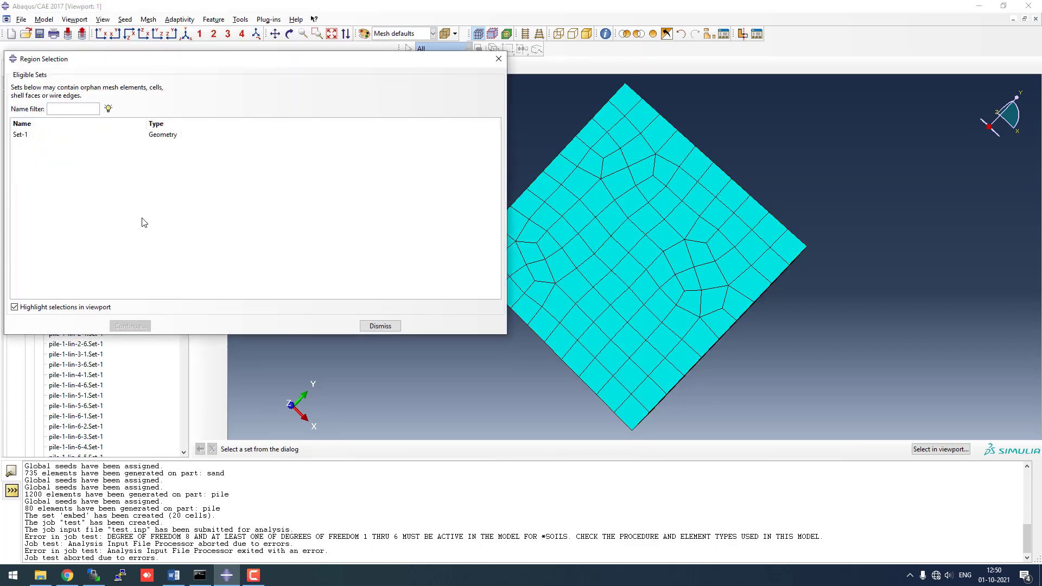
pyautogui.click(394, 326)
# - Rerun the data check on the job test, overwriting its existing files, then review the messages and close the job manager
pyautogui.click(264, 66)
pyautogui.click(239, 159)
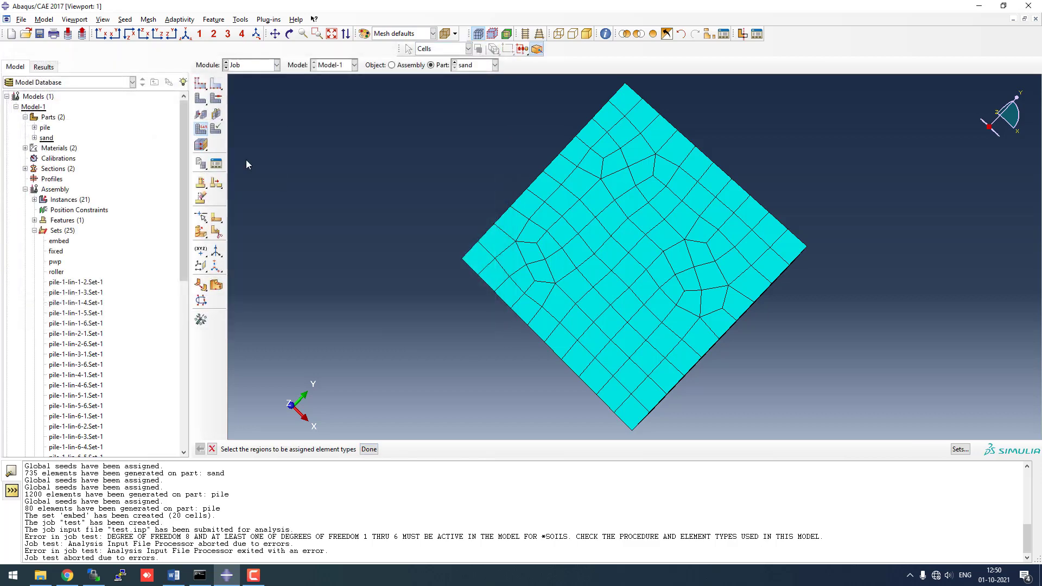
pyautogui.click(216, 84)
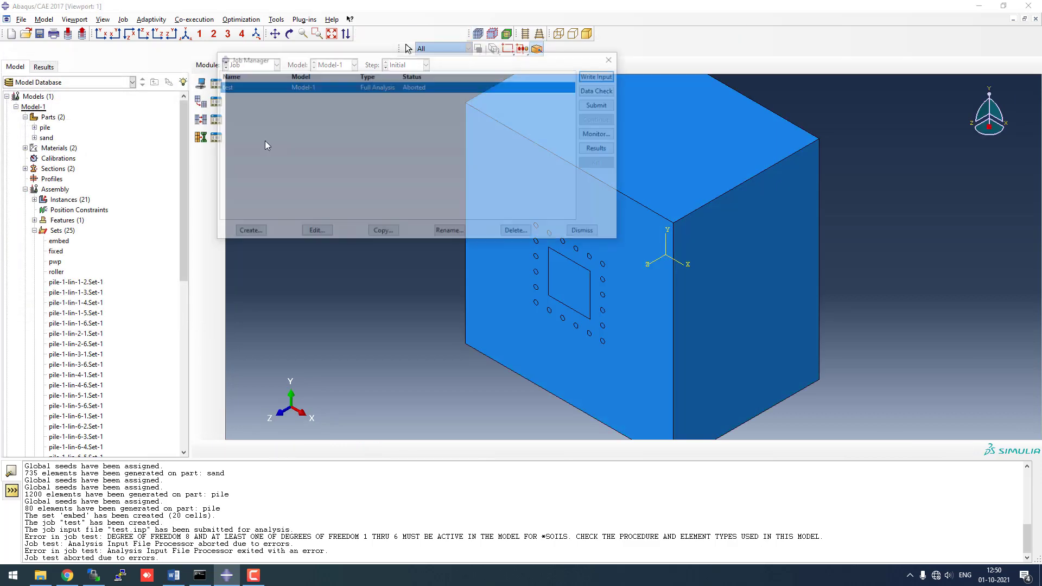
pyautogui.click(599, 105)
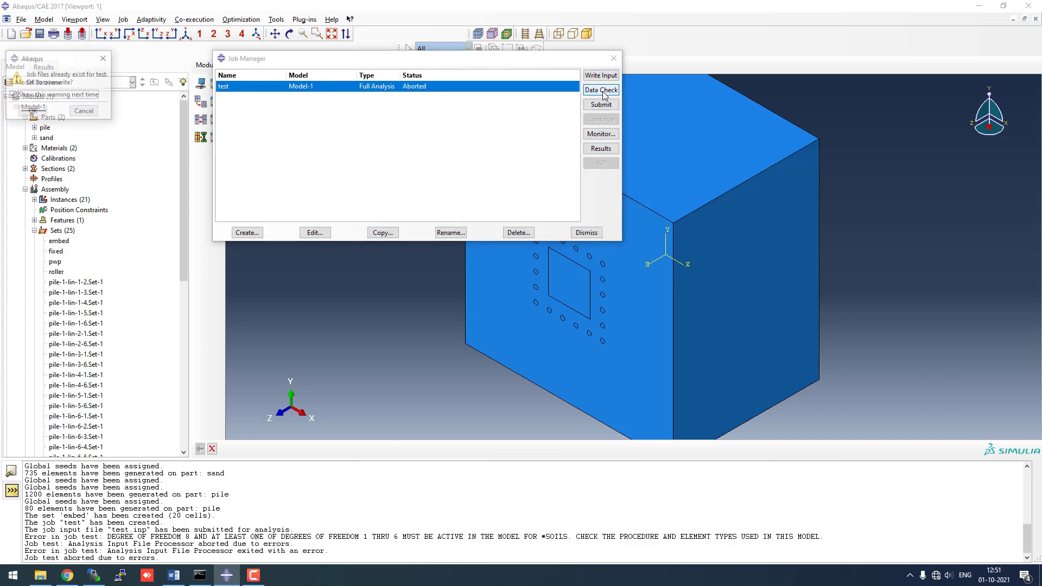
pyautogui.click(34, 112)
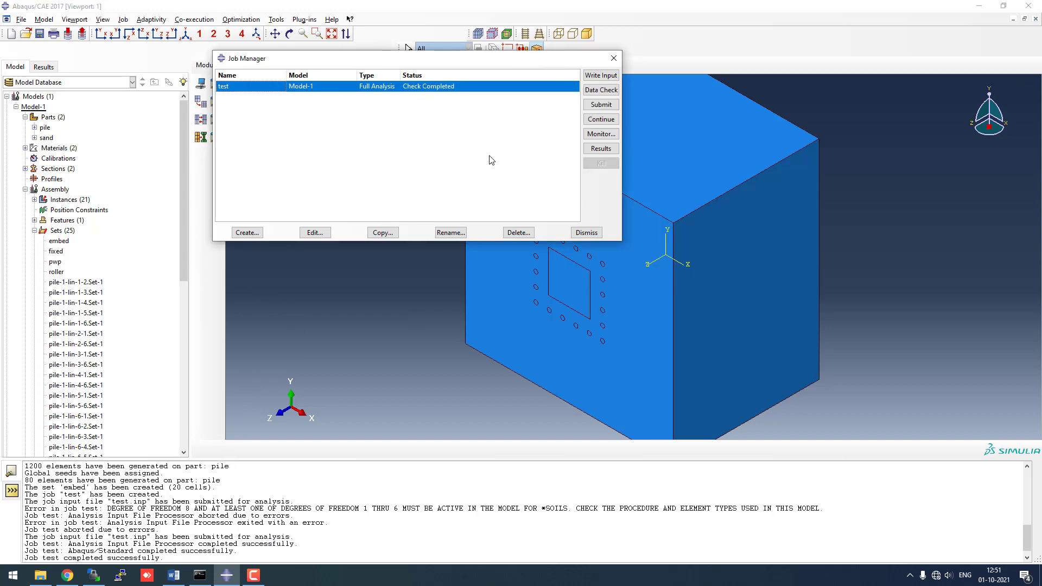
pyautogui.moveTo(166, 558); pyautogui.dragTo(53, 499)
pyautogui.click(99, 512)
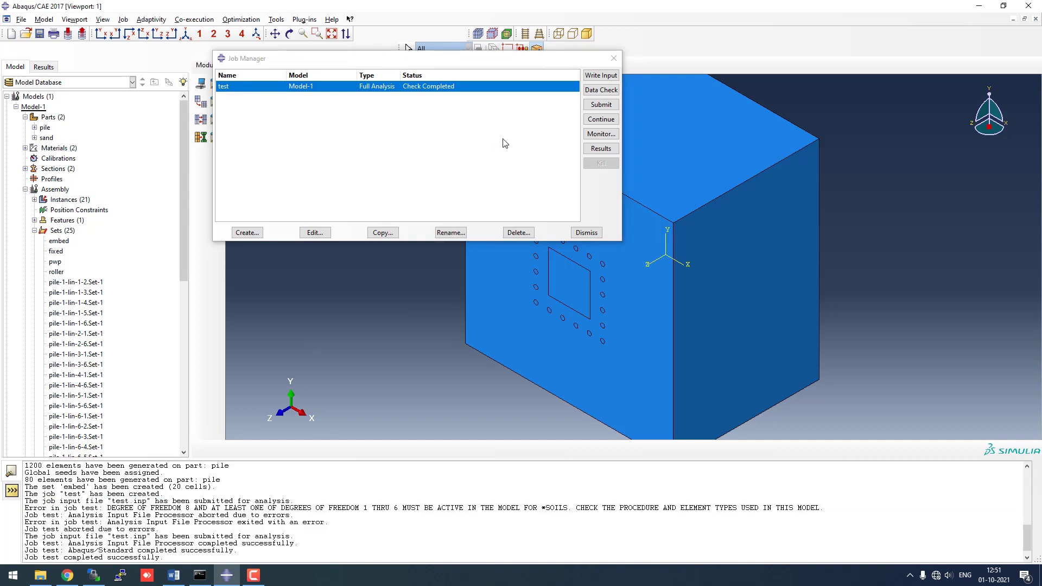
pyautogui.click(614, 58)
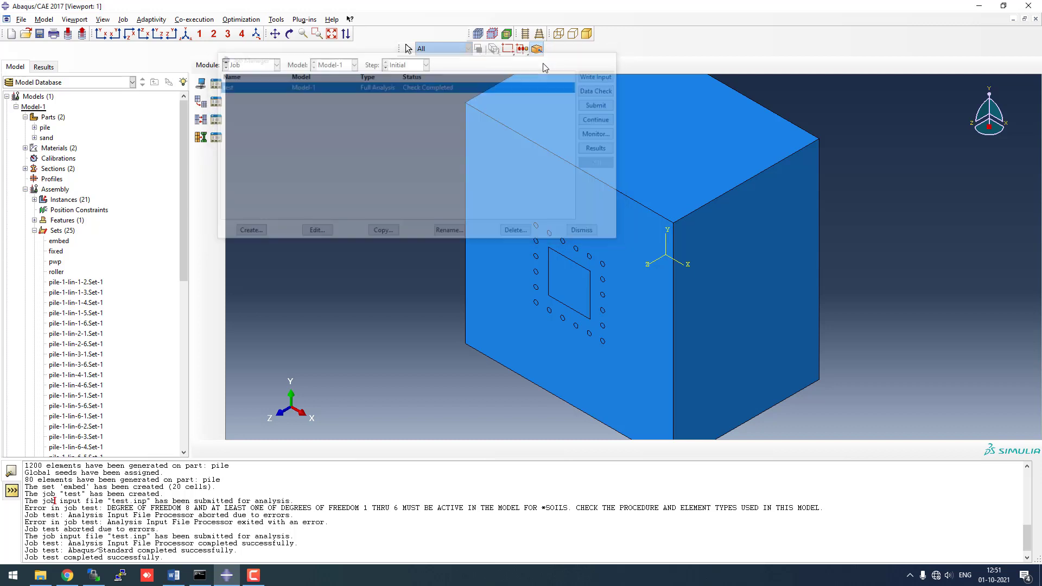
# - Examine the assembly mesh and the predefined field entries across the Initial, geost and load steps
pyautogui.click(266, 66)
pyautogui.click(239, 137)
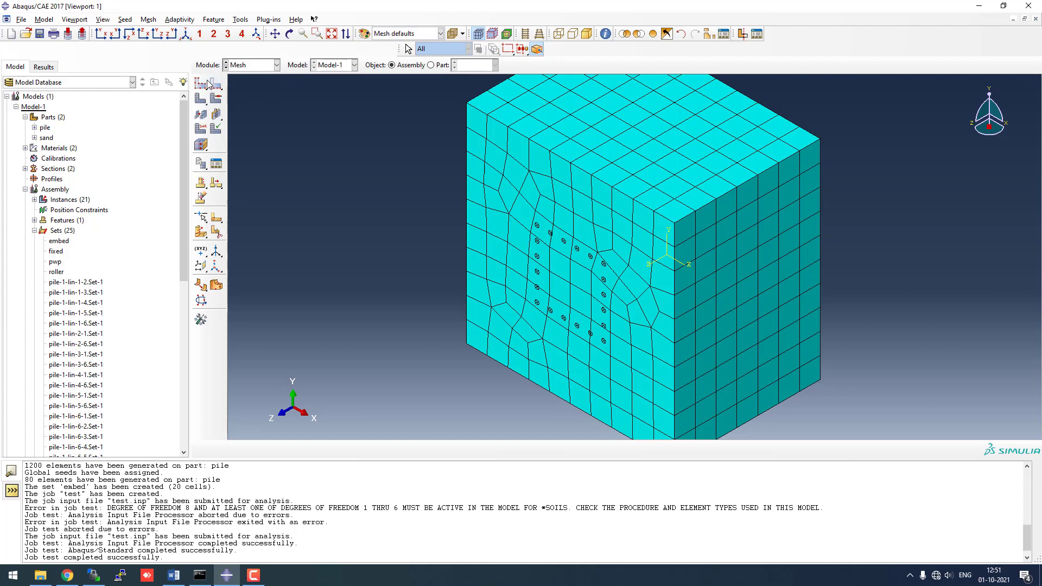
pyautogui.click(258, 68)
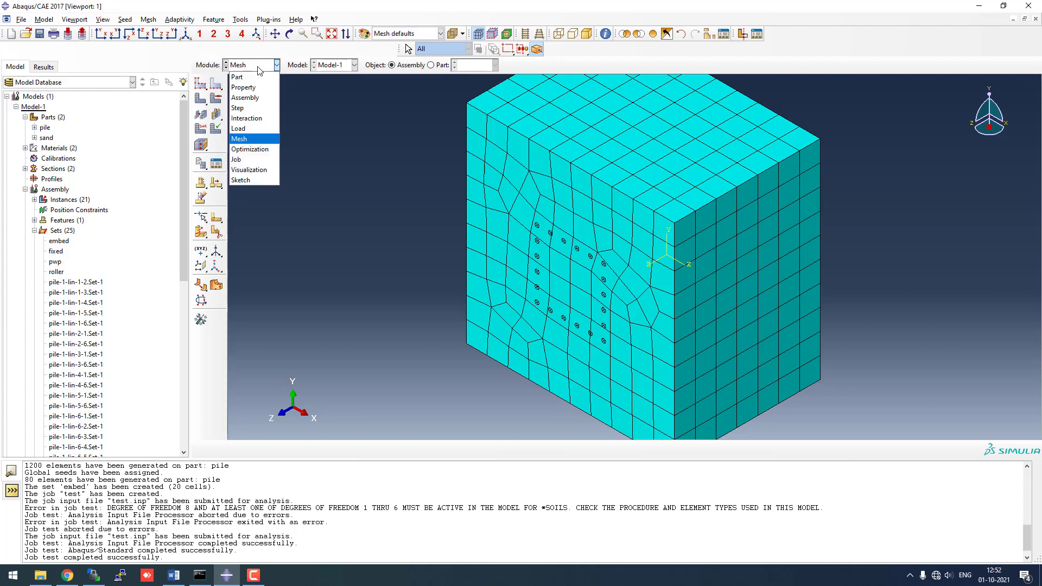
pyautogui.click(251, 129)
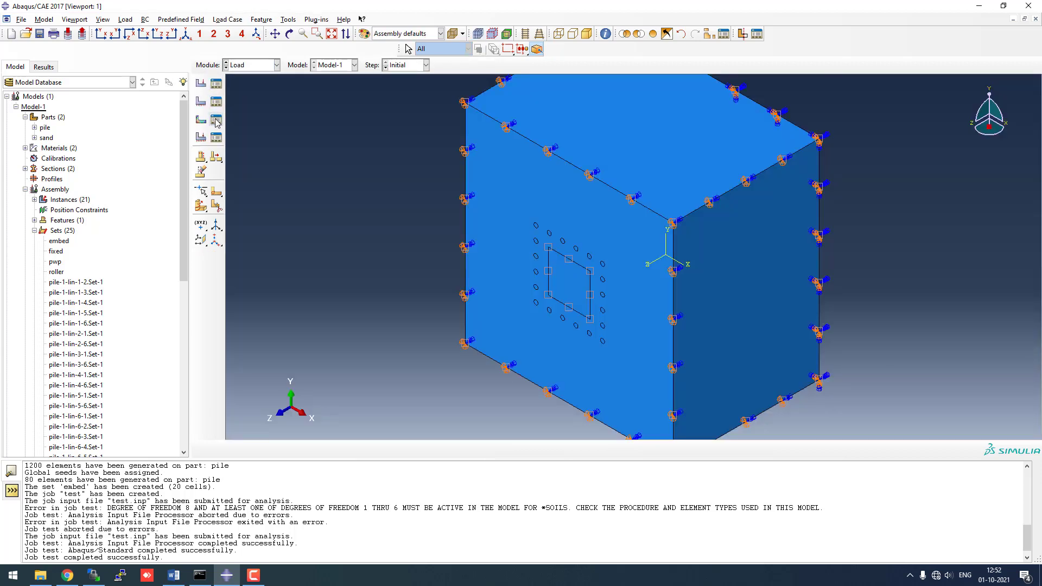
pyautogui.click(217, 120)
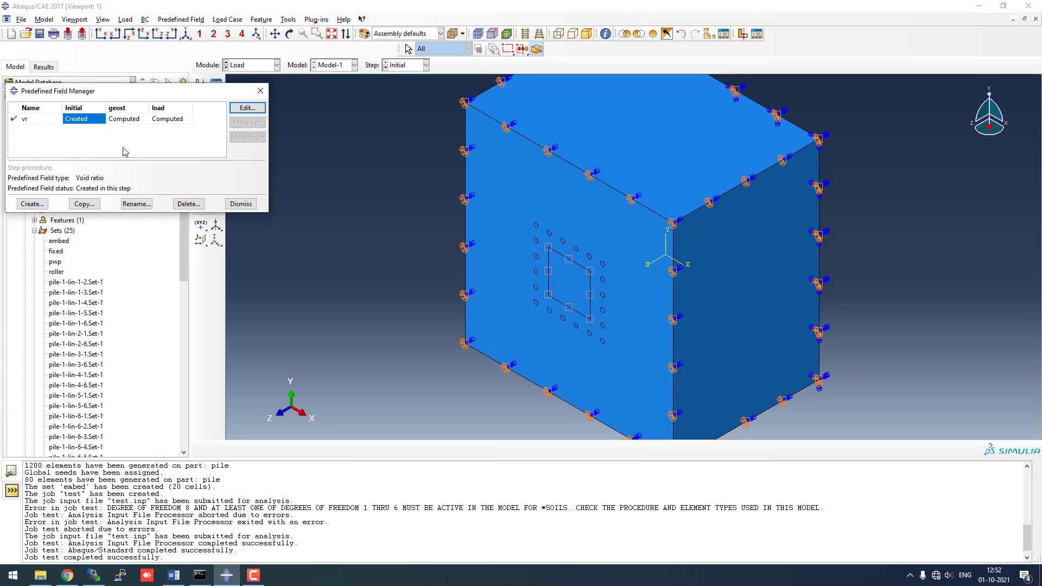
pyautogui.click(241, 204)
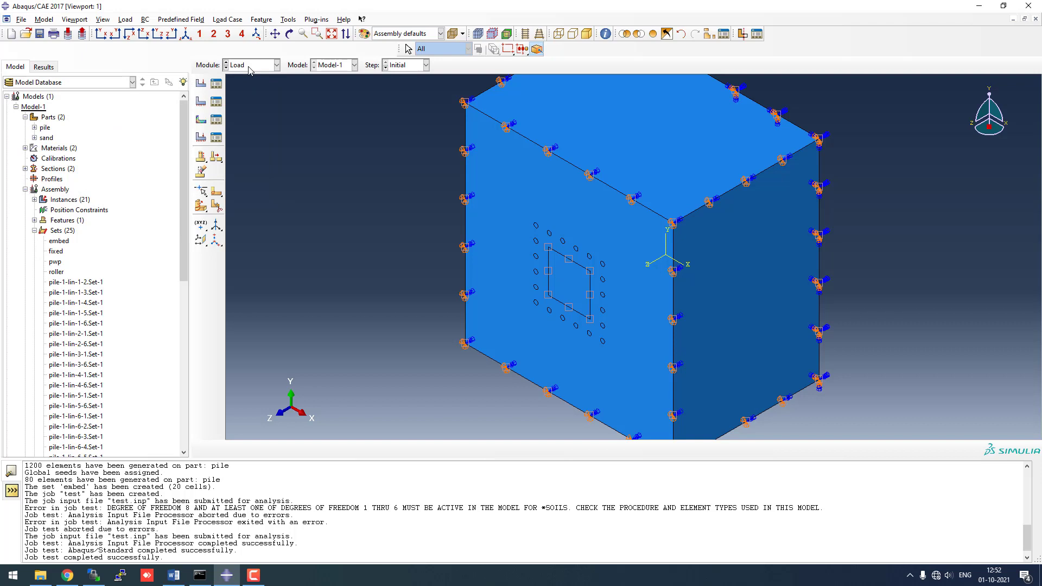
pyautogui.click(217, 117)
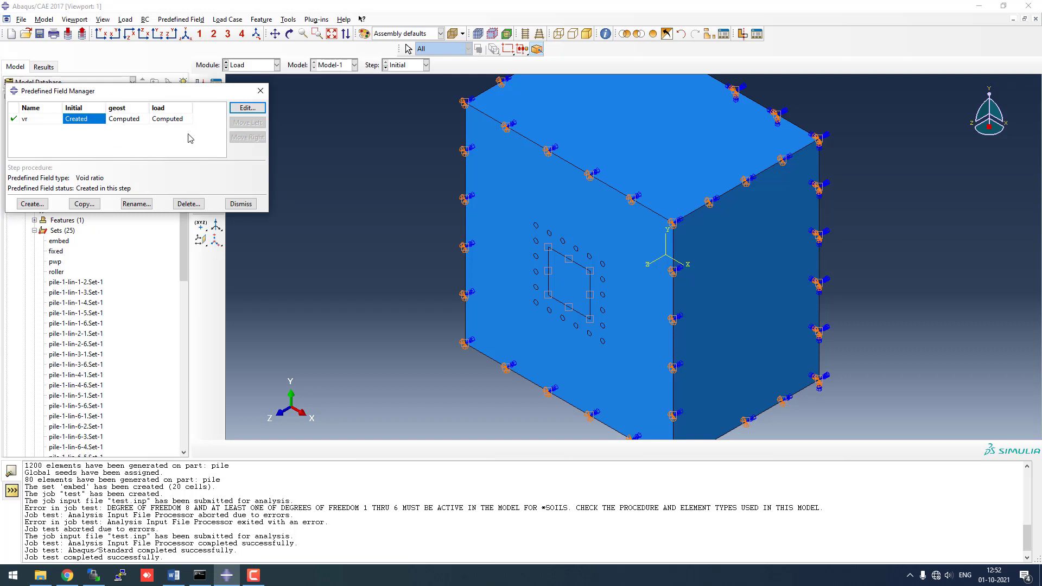
pyautogui.click(240, 204)
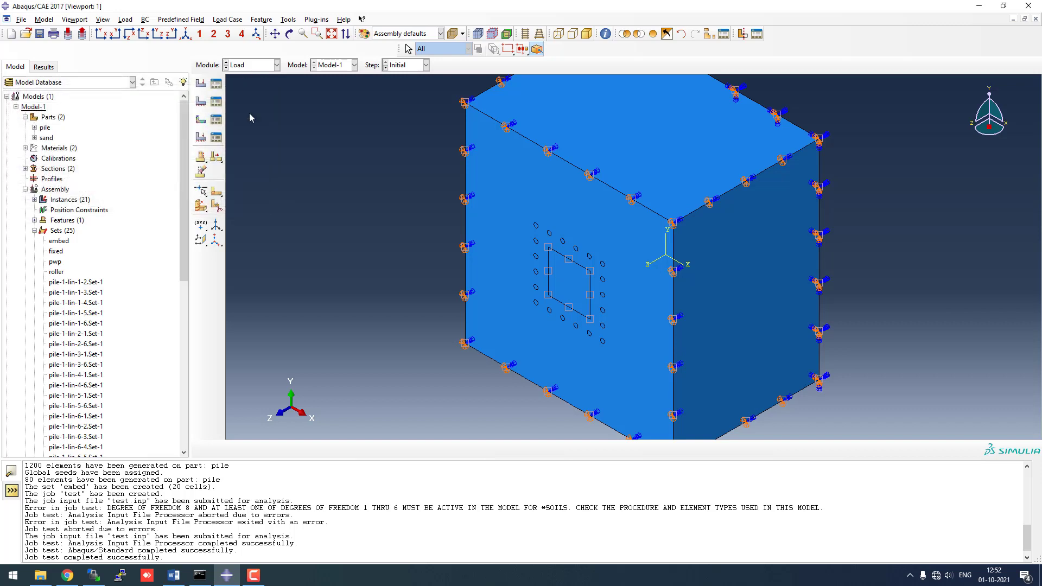
# - Submit the job test for full analysis from the Job module, overwriting its existing job files
pyautogui.click(253, 66)
pyautogui.click(250, 159)
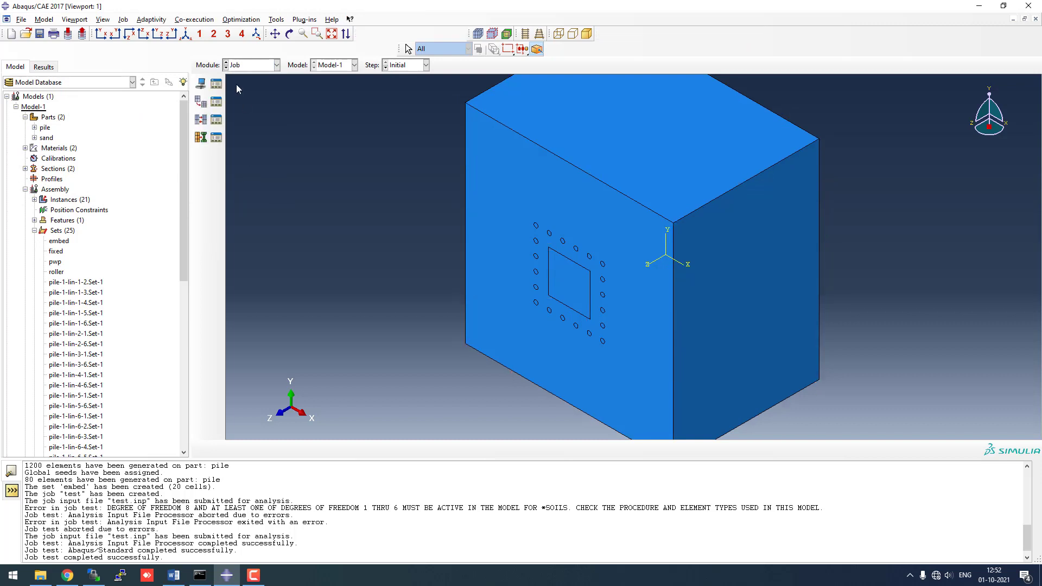
pyautogui.click(220, 86)
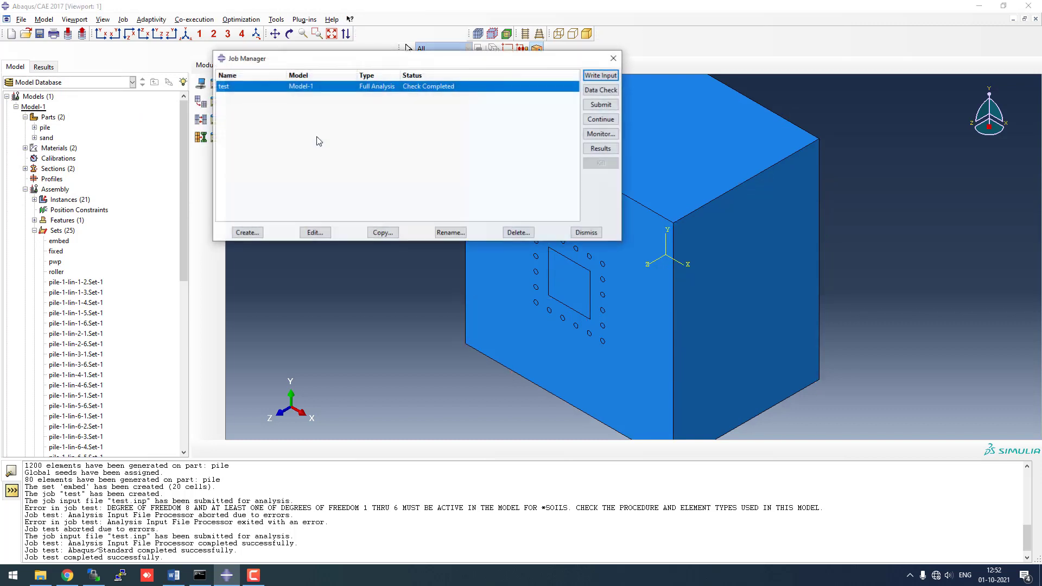
pyautogui.click(602, 105)
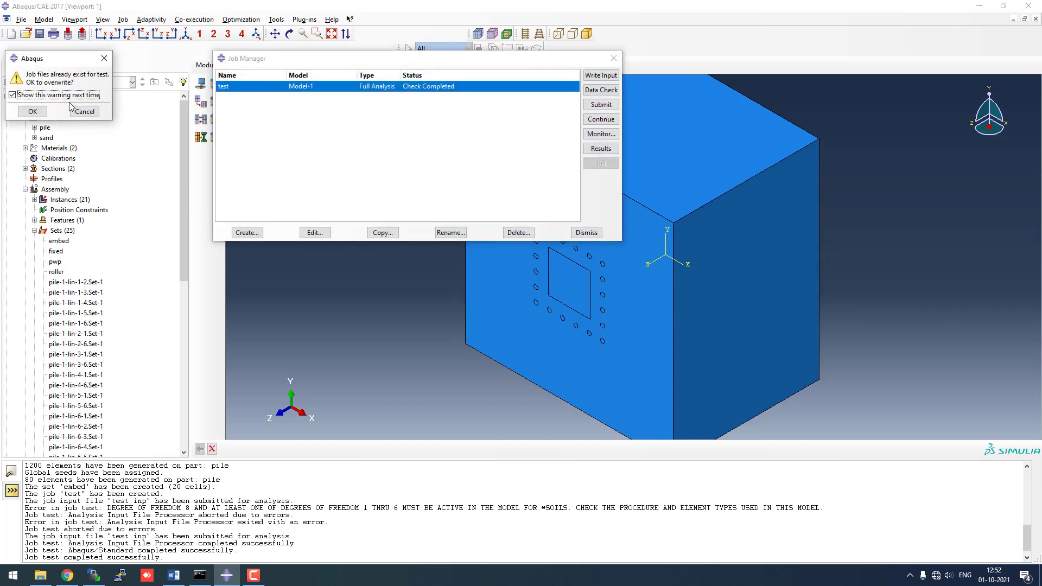
pyautogui.click(33, 111)
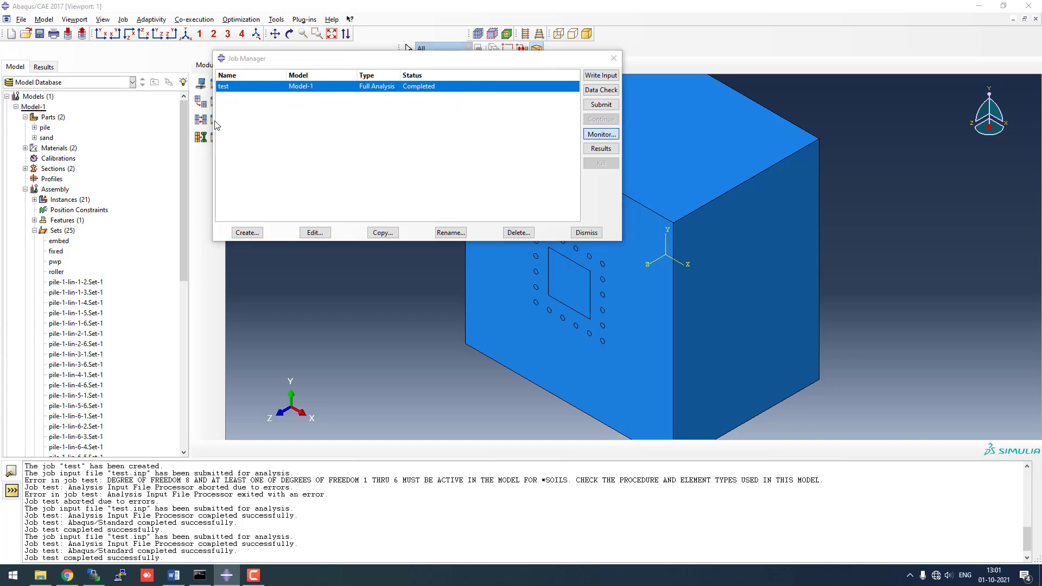
# - Review the increments, errors and warnings of the job test in its monitor, then close the monitor
pyautogui.click(595, 134)
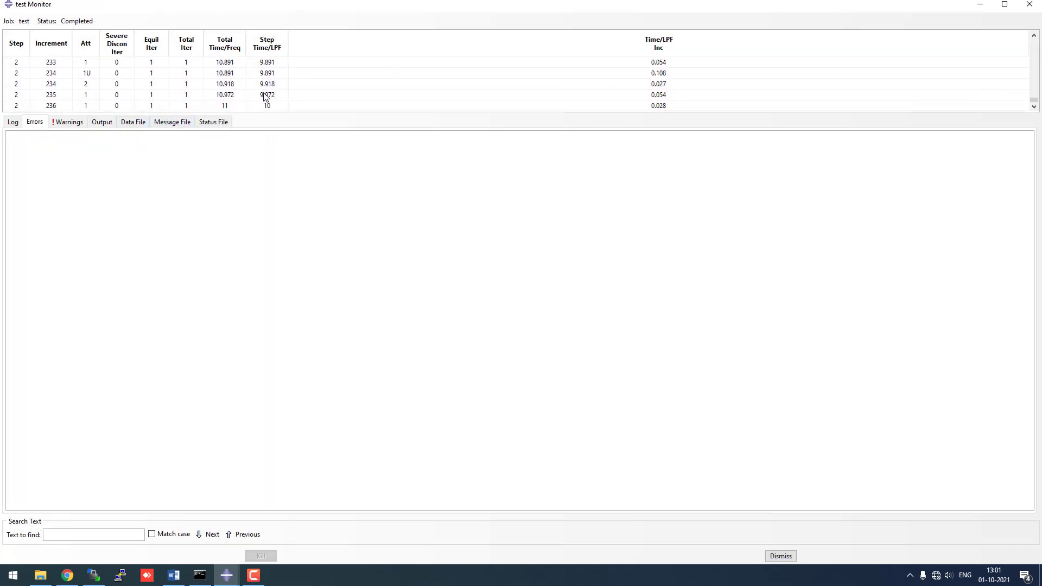
pyautogui.moveTo(1032, 102)
pyautogui.mouseDown()
pyautogui.moveTo(1034, 42)
pyautogui.moveTo(1035, 116)
pyautogui.mouseUp()
pyautogui.scroll(1, 674, 93)
pyautogui.scroll(2, 674, 93)
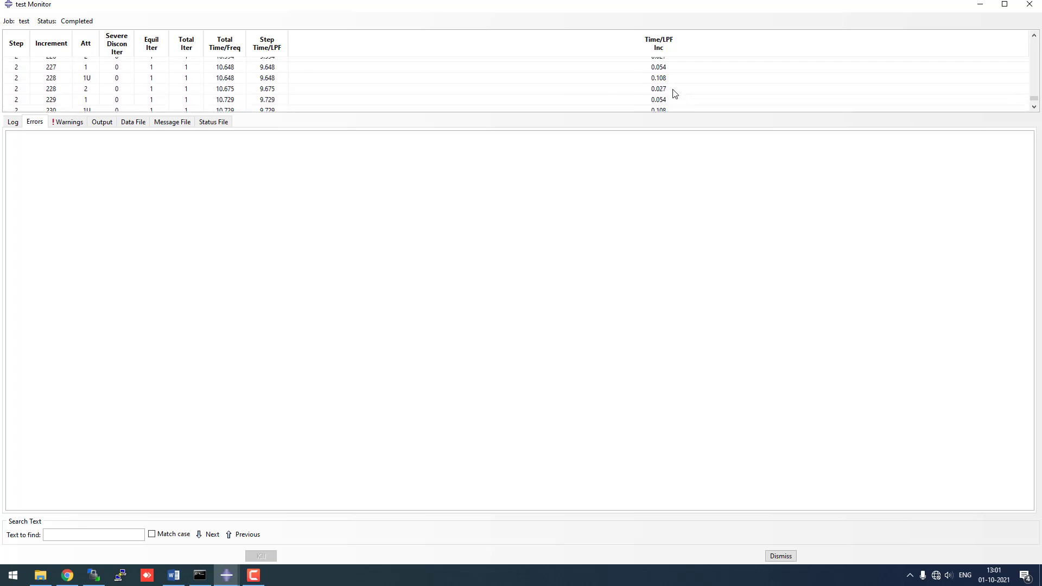
pyautogui.scroll(-2, 665, 77)
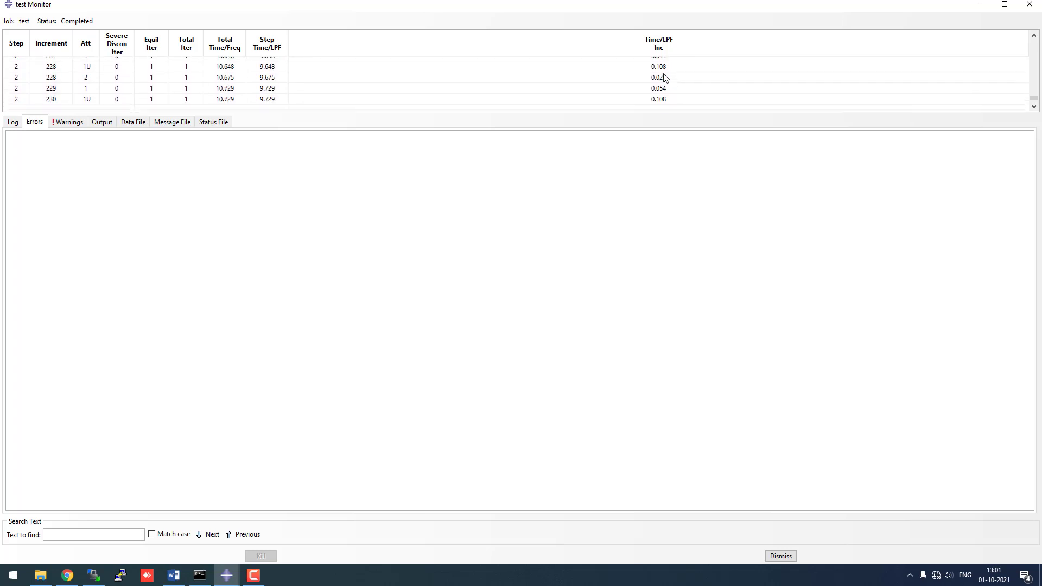
pyautogui.click(75, 123)
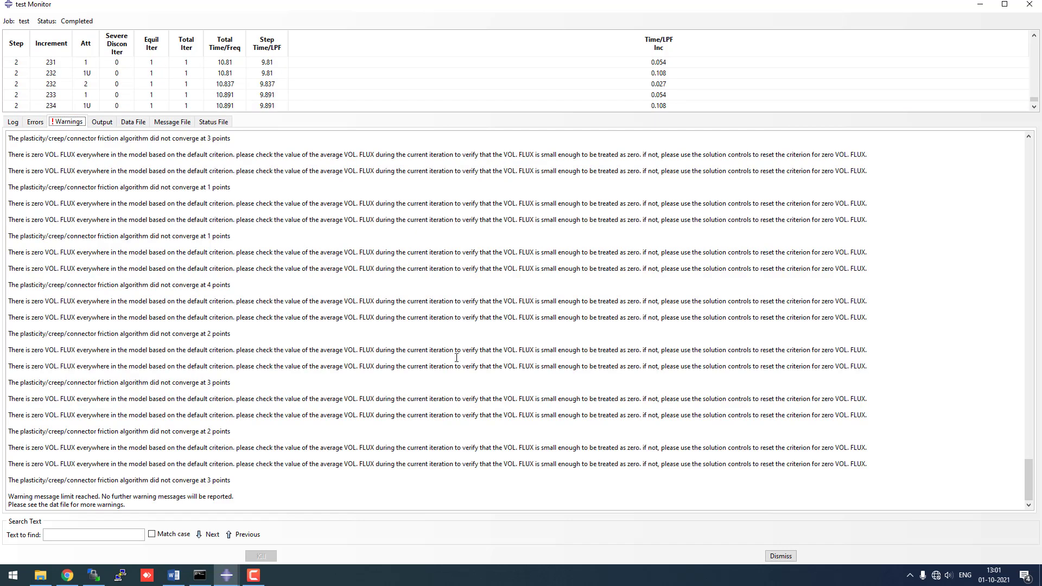
pyautogui.click(774, 556)
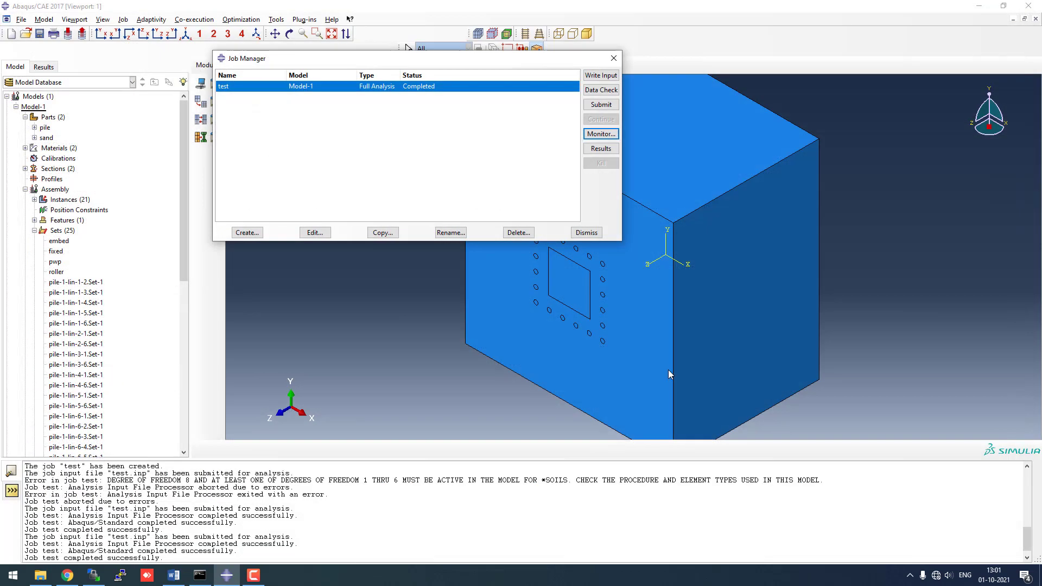
# - Open the results of the job test, contour displacement magnitude U on the deformed shape and check the frame selector
pyautogui.click(595, 149)
pyautogui.click(200, 151)
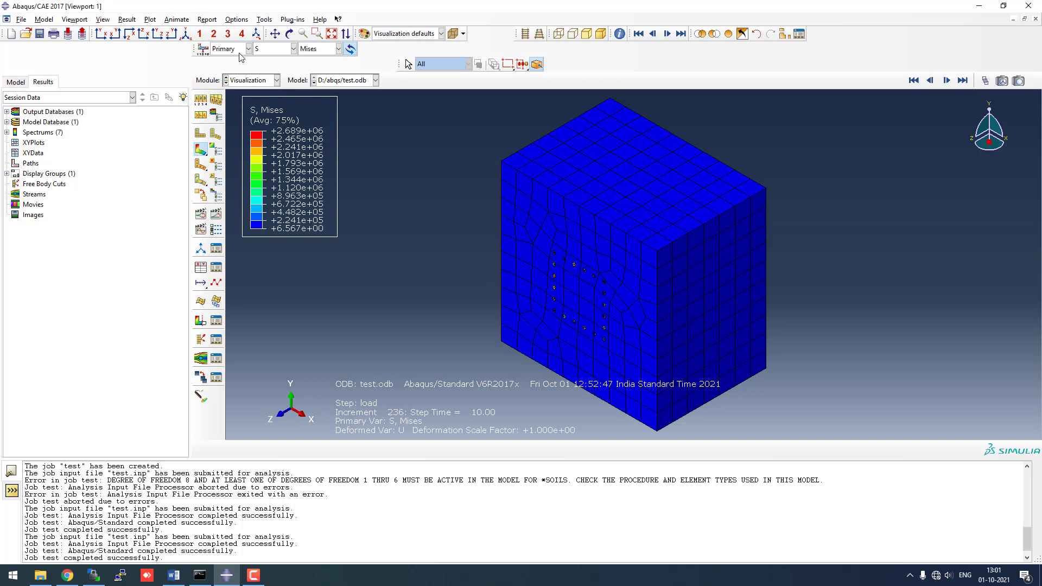
pyautogui.click(269, 49)
pyautogui.click(270, 113)
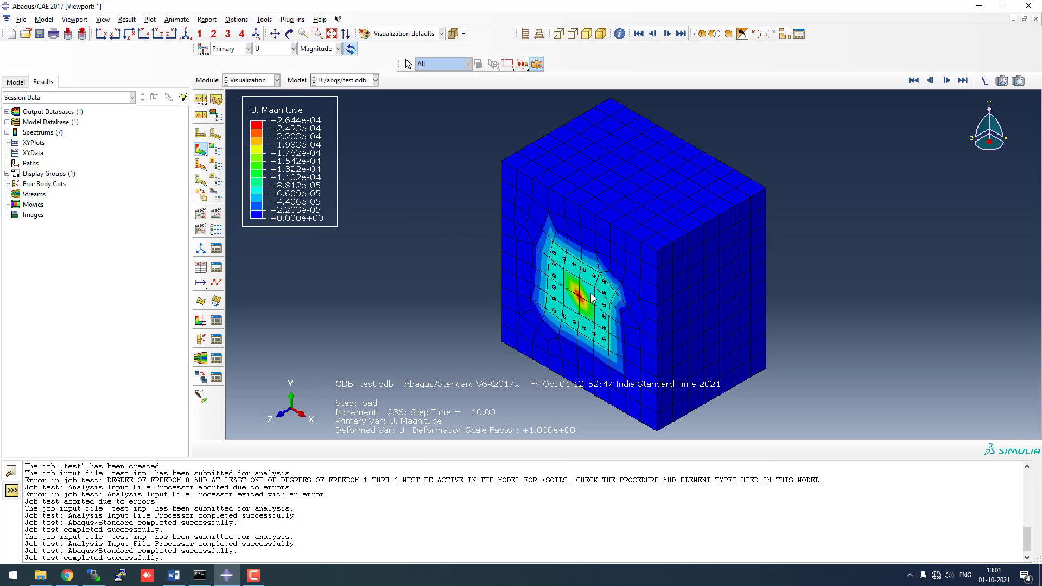
pyautogui.click(984, 81)
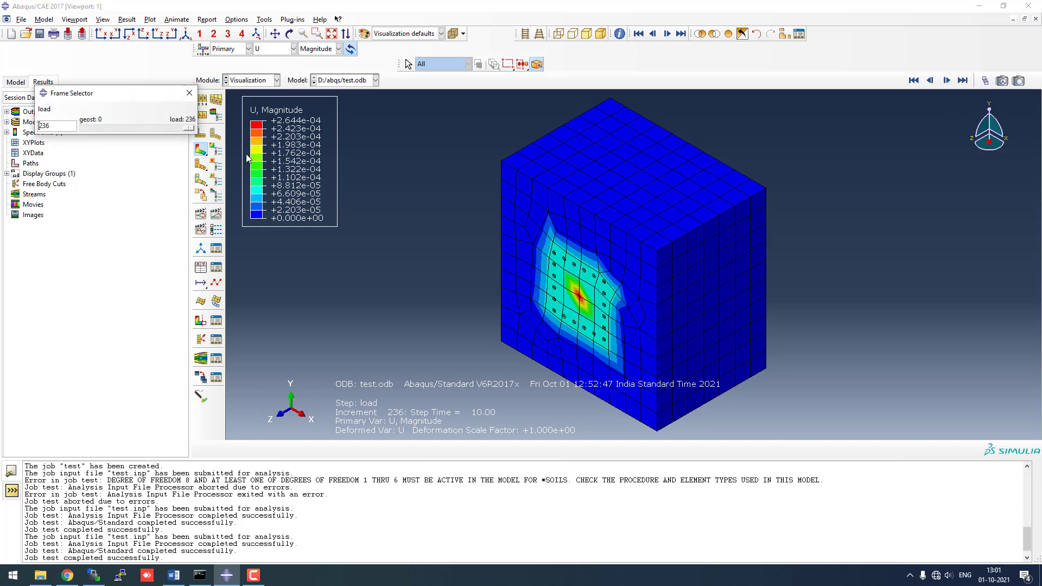
pyautogui.moveTo(194, 130)
pyautogui.mouseDown()
pyautogui.moveTo(90, 126)
pyautogui.moveTo(198, 131)
pyautogui.mouseUp()
pyautogui.click(189, 95)
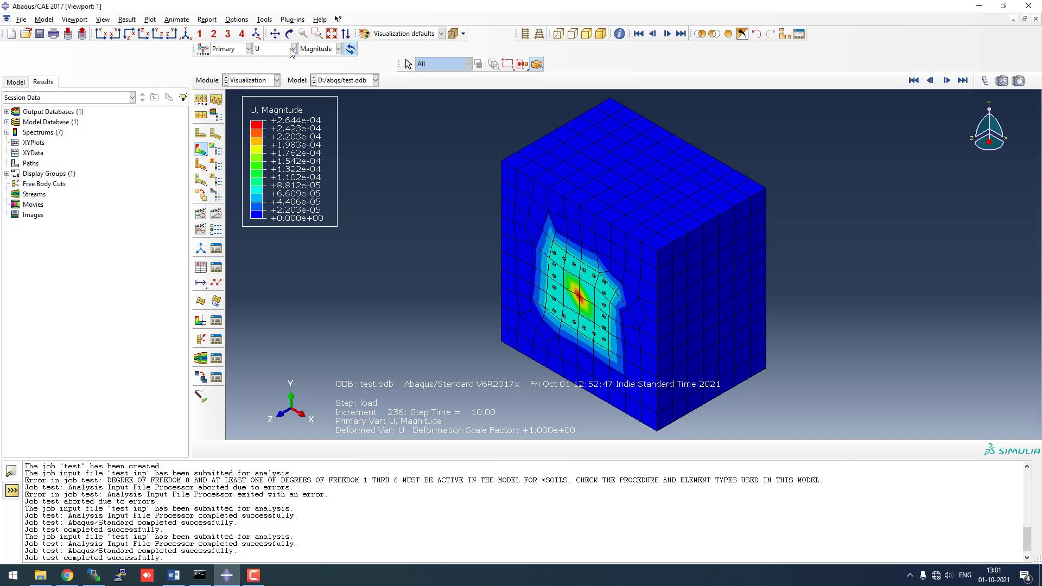
# - Contour the pore pressure POR and examine its distribution on all sides of the sand block and around the piles
pyautogui.click(293, 49)
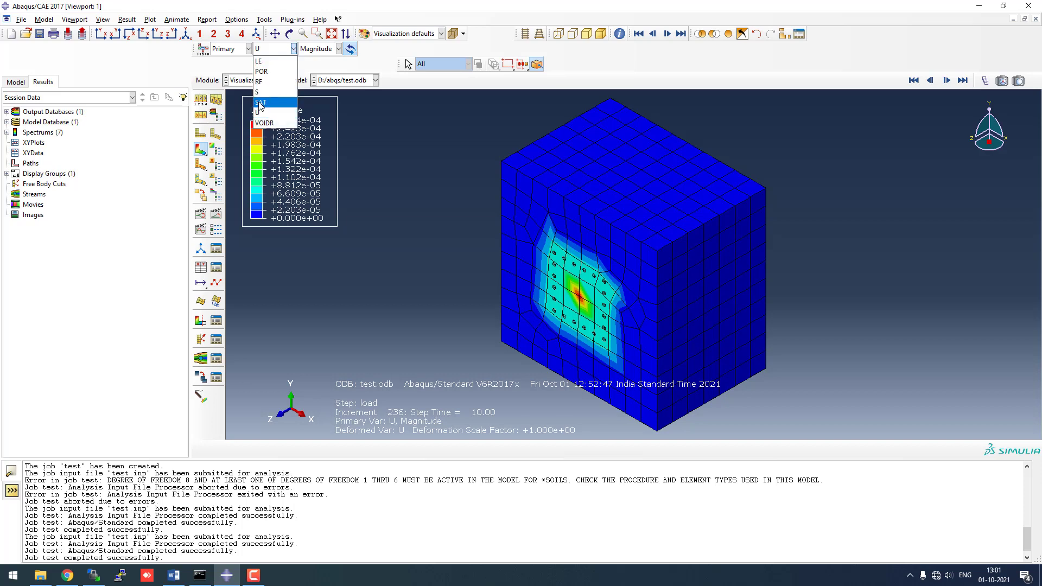
pyautogui.click(263, 71)
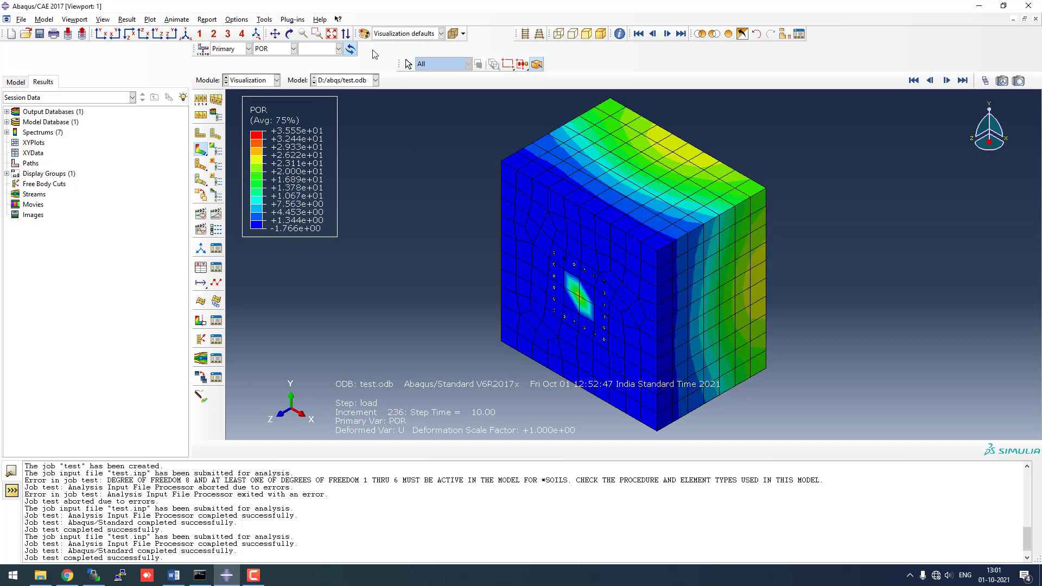
pyautogui.click(289, 34)
pyautogui.moveTo(663, 209); pyautogui.dragTo(515, 222)
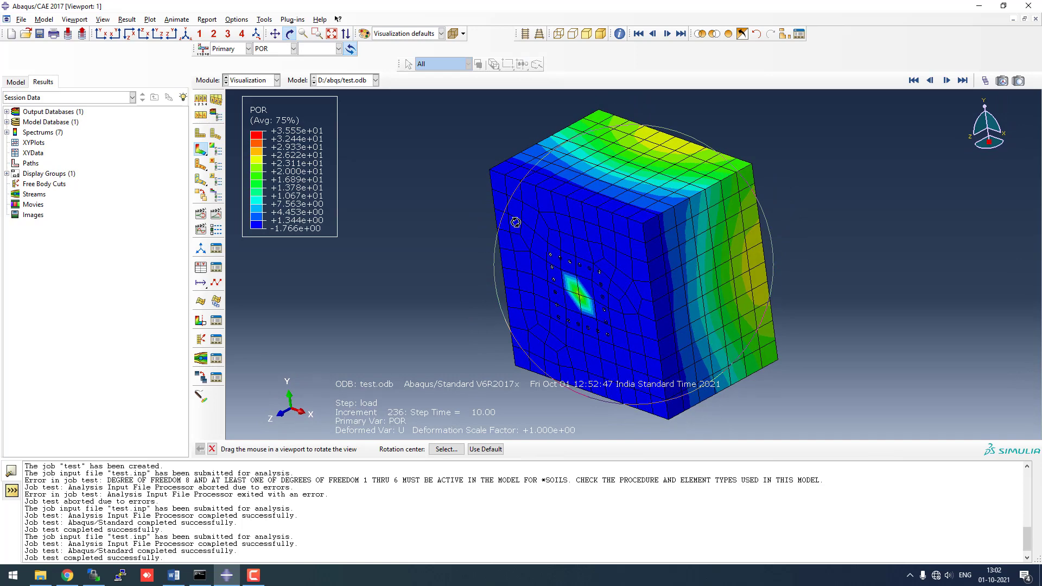
pyautogui.moveTo(632, 278); pyautogui.dragTo(657, 290)
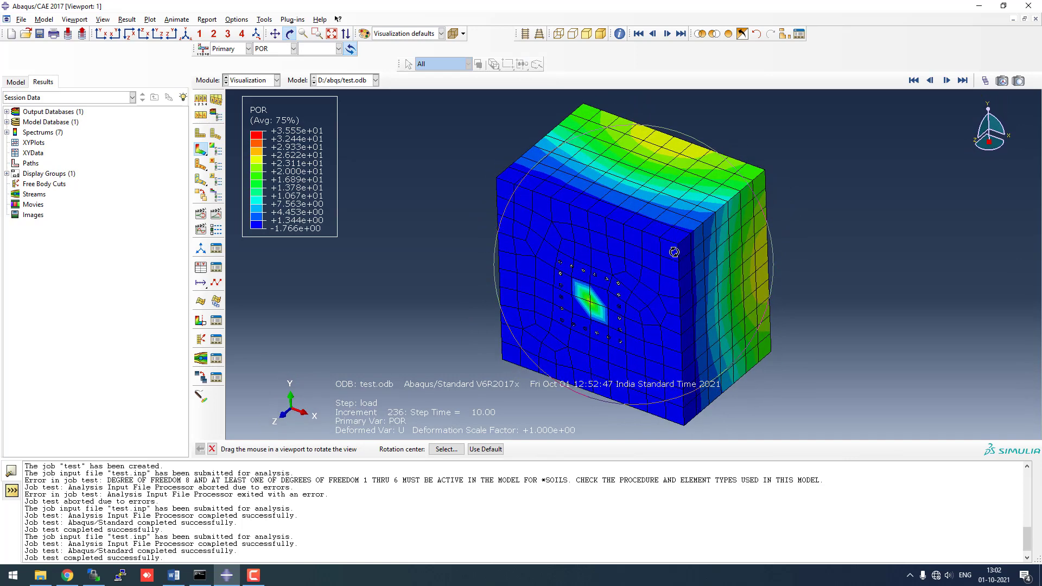
pyautogui.moveTo(674, 252); pyautogui.dragTo(680, 212)
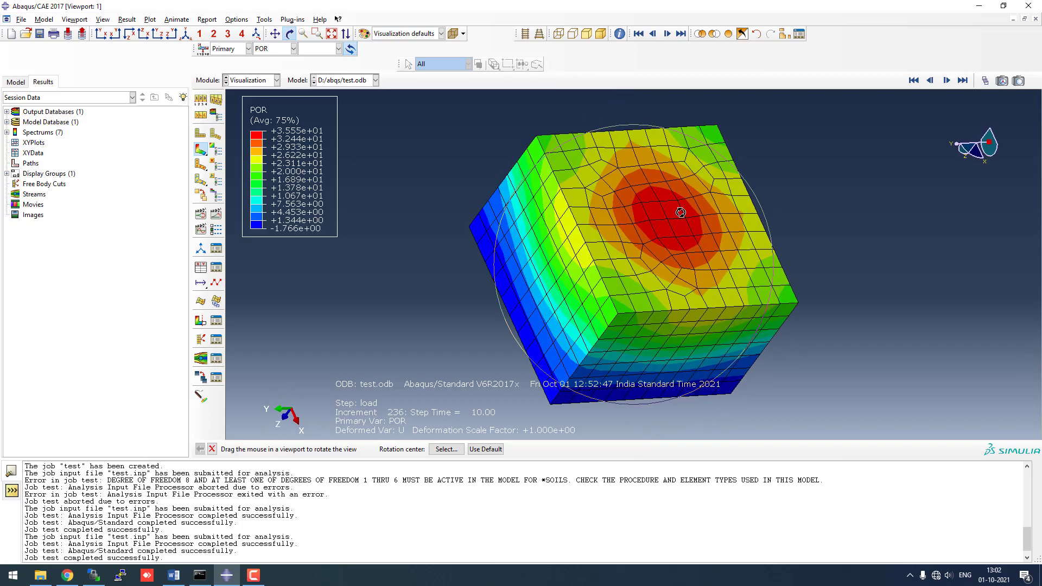
pyautogui.moveTo(558, 249); pyautogui.dragTo(609, 233)
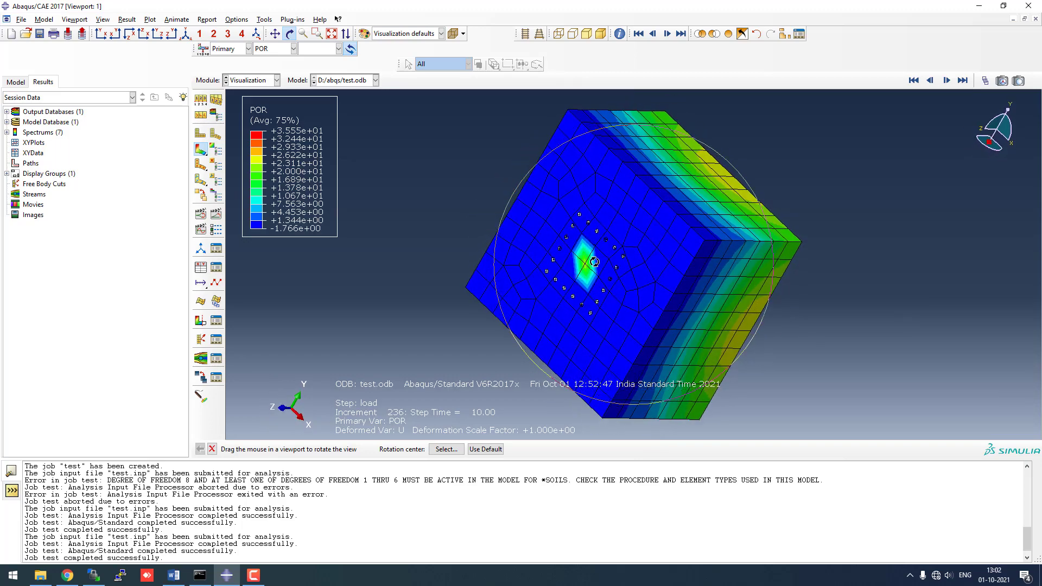
pyautogui.scroll(5, 588, 275)
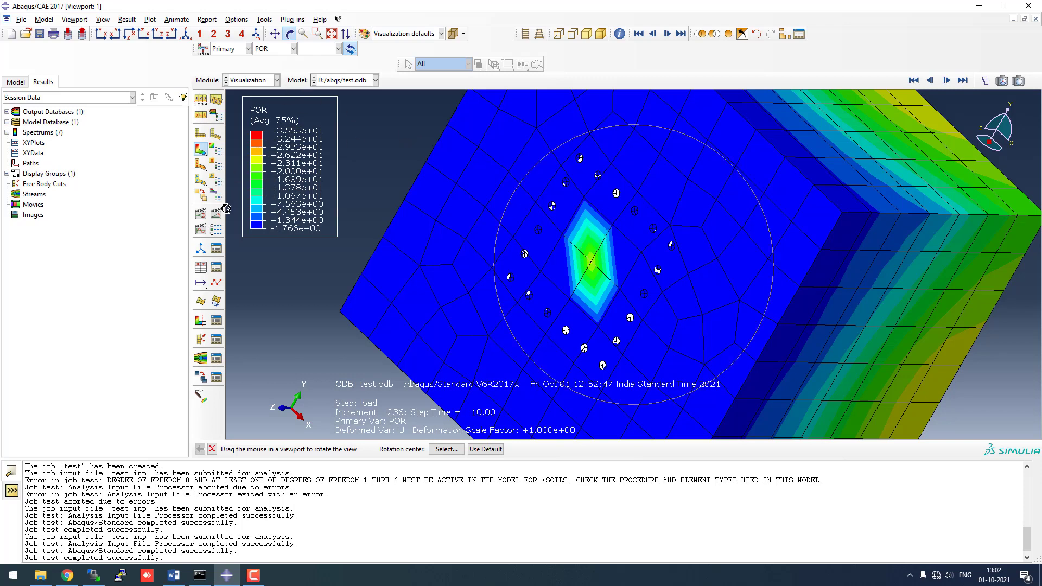
# - Set up XY data from ODB field output at the unique nodal position for spatial displacement component U3
pyautogui.click(200, 267)
pyautogui.click(48, 100)
pyautogui.click(30, 194)
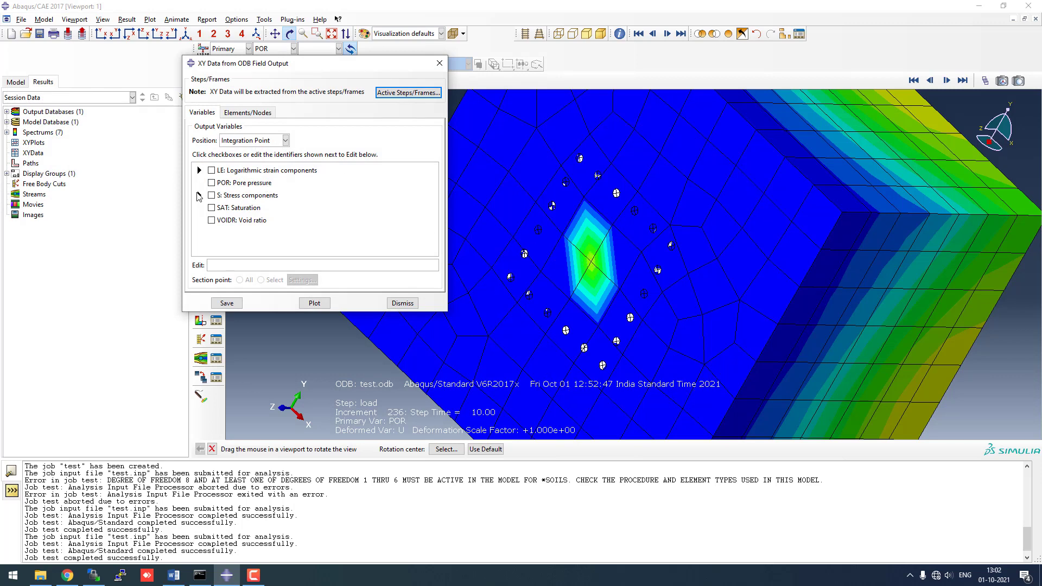
pyautogui.click(246, 141)
pyautogui.click(247, 184)
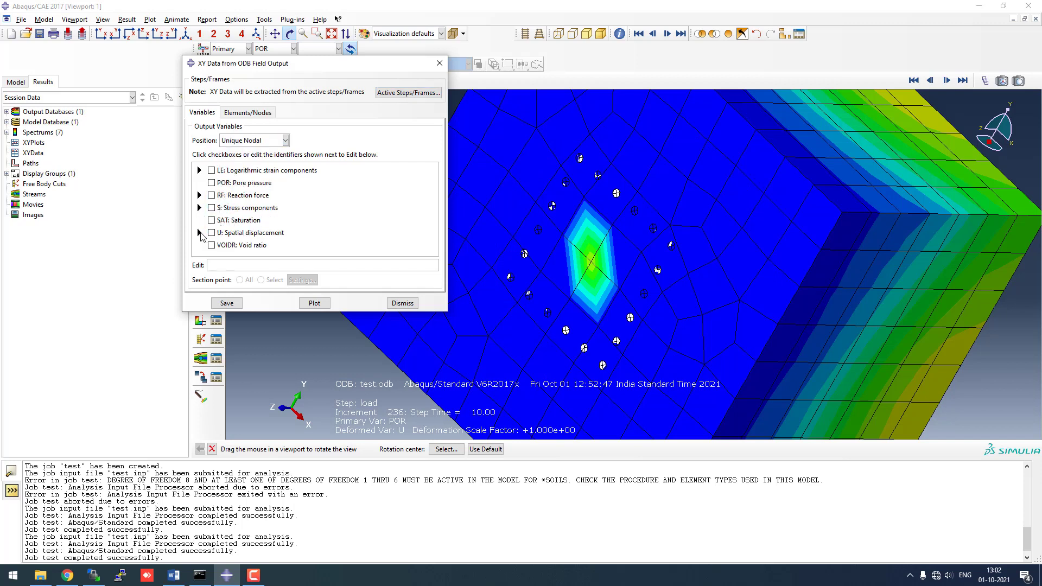
pyautogui.click(199, 232)
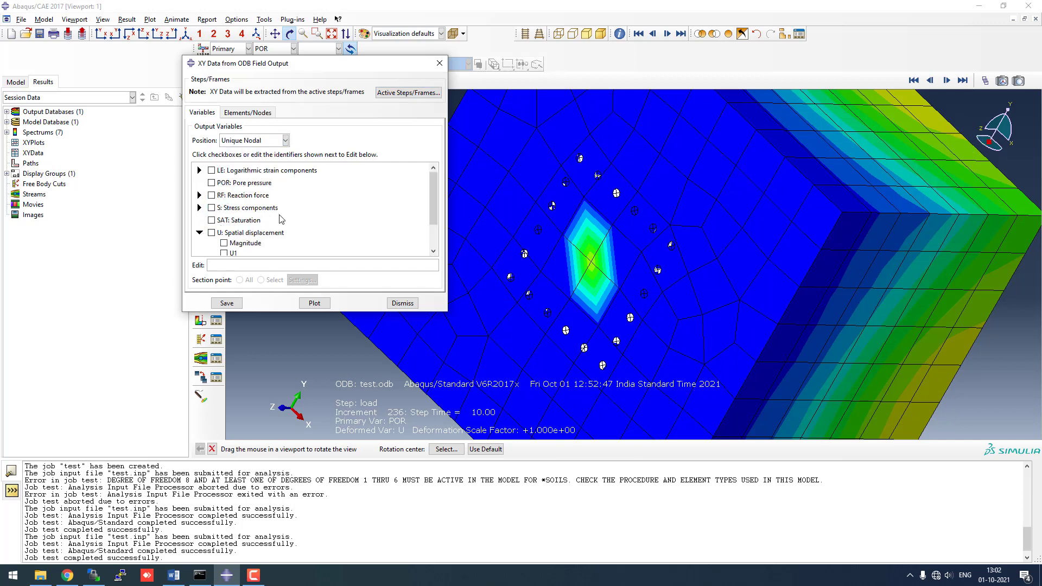
pyautogui.scroll(-3, 315, 217)
pyautogui.click(223, 235)
# - Pick the node at the centre of the loaded square, plot its U3 displacement against time and close the XY data dialog
pyautogui.click(247, 112)
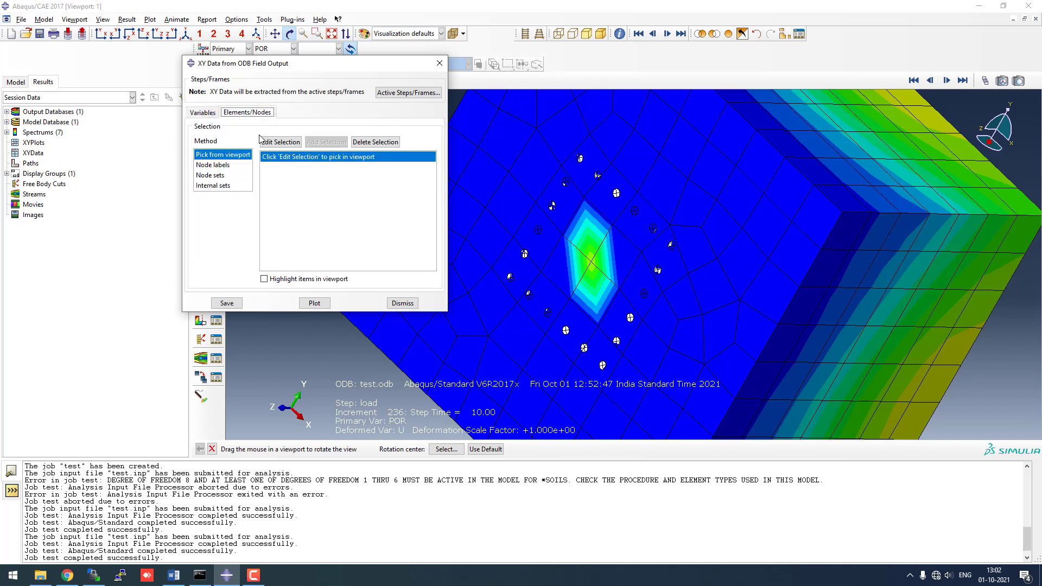
pyautogui.click(280, 141)
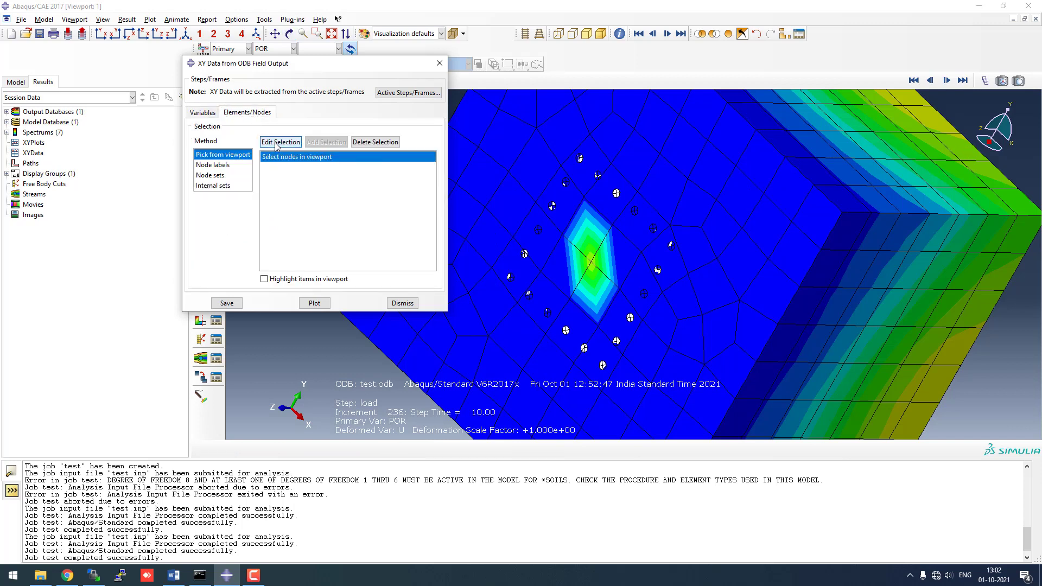
pyautogui.click(591, 262)
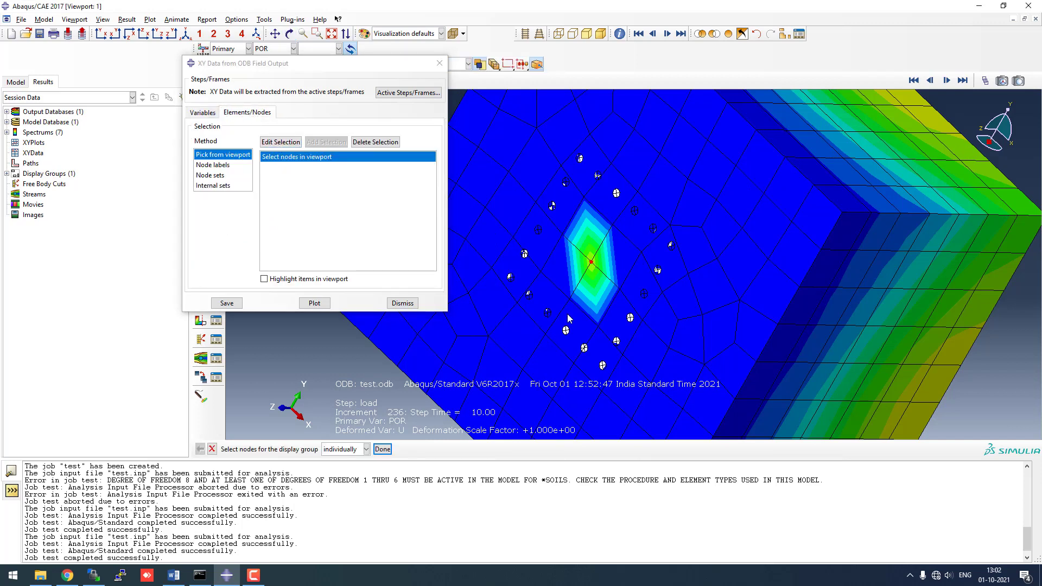
pyautogui.click(383, 449)
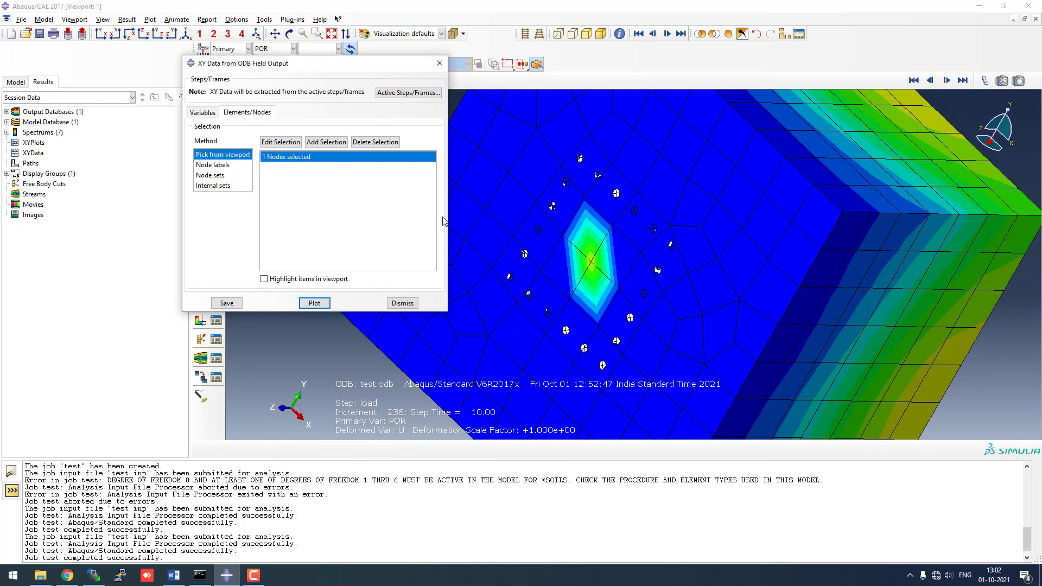
pyautogui.press('Return')
pyautogui.moveTo(408, 70); pyautogui.dragTo(151, 154)
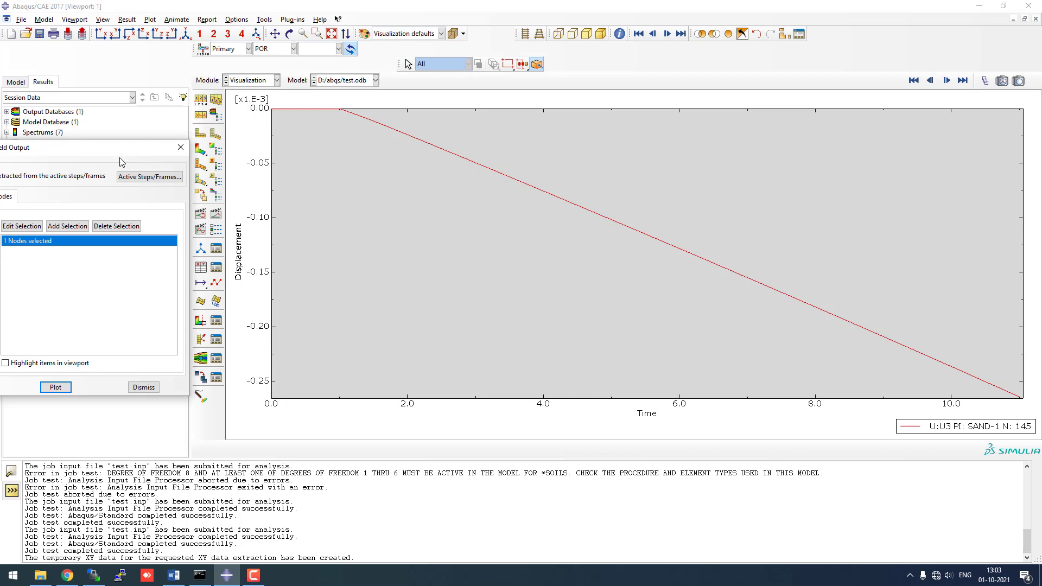
pyautogui.moveTo(130, 154); pyautogui.dragTo(518, 140)
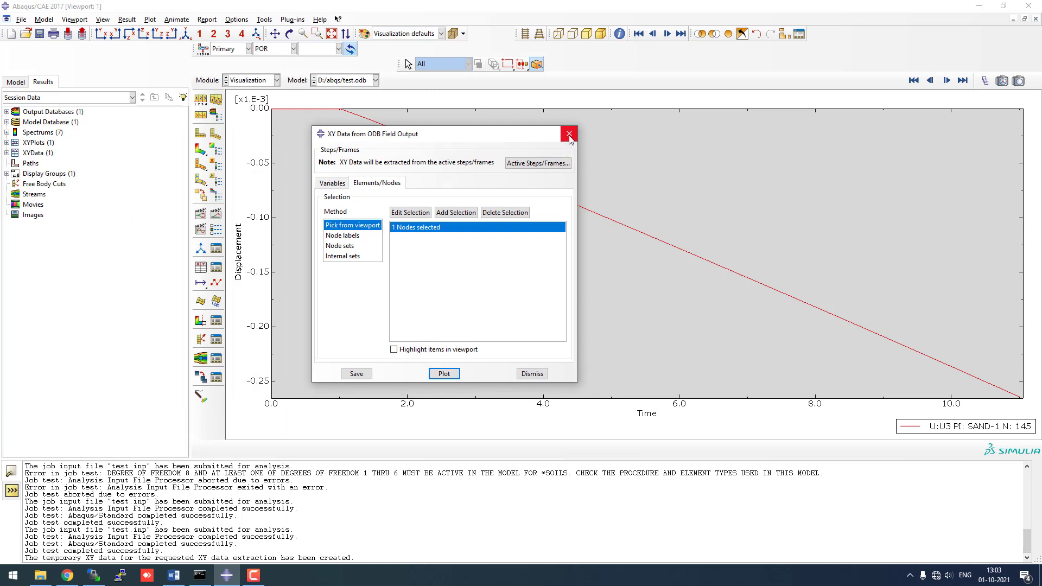
pyautogui.click(568, 136)
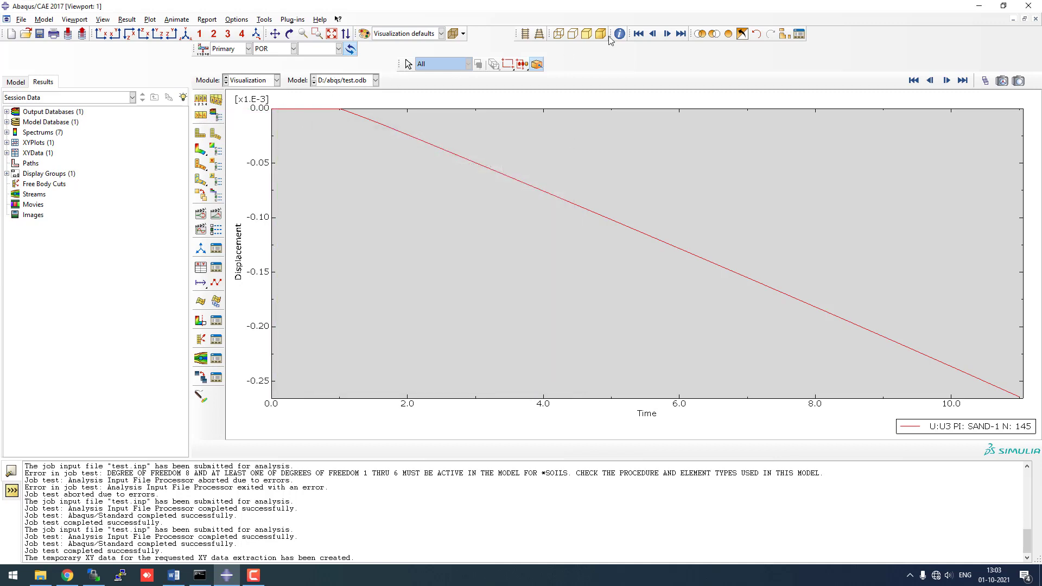
# - View the pile and sand layout in the Assembly module, then return to the Visualization module
pyautogui.click(277, 81)
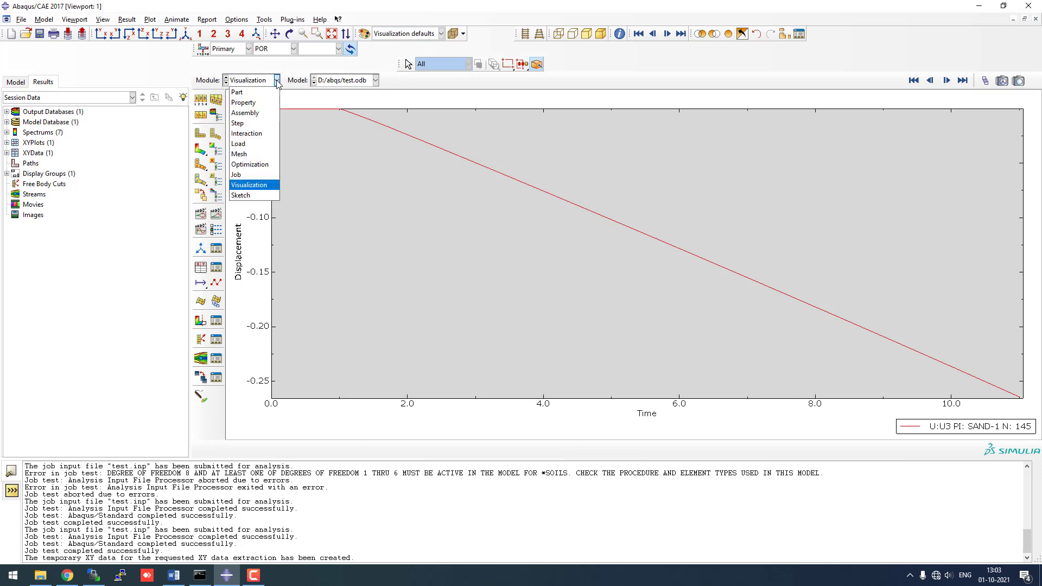
pyautogui.click(263, 112)
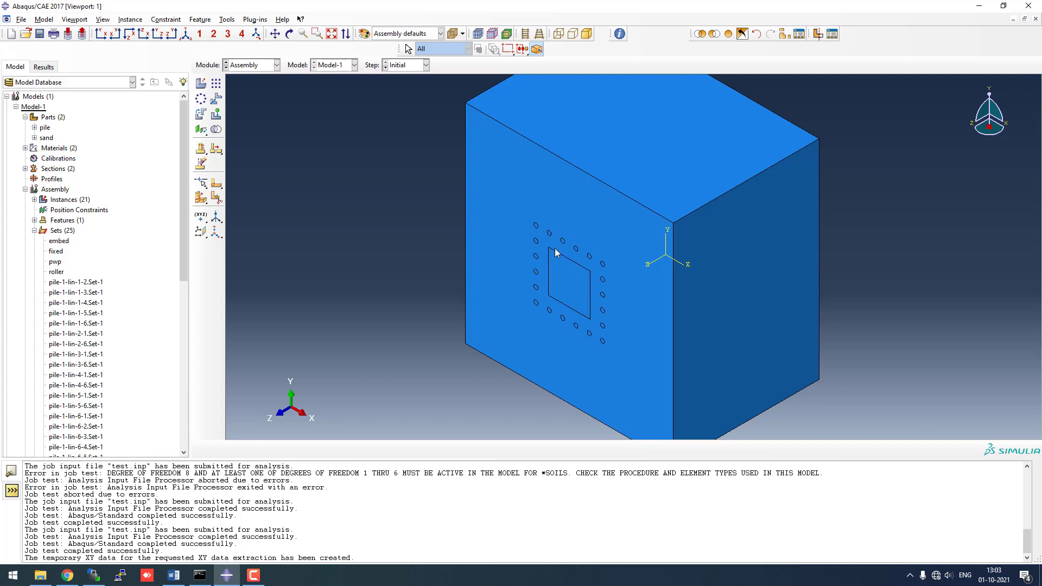
pyautogui.click(262, 65)
pyautogui.click(245, 169)
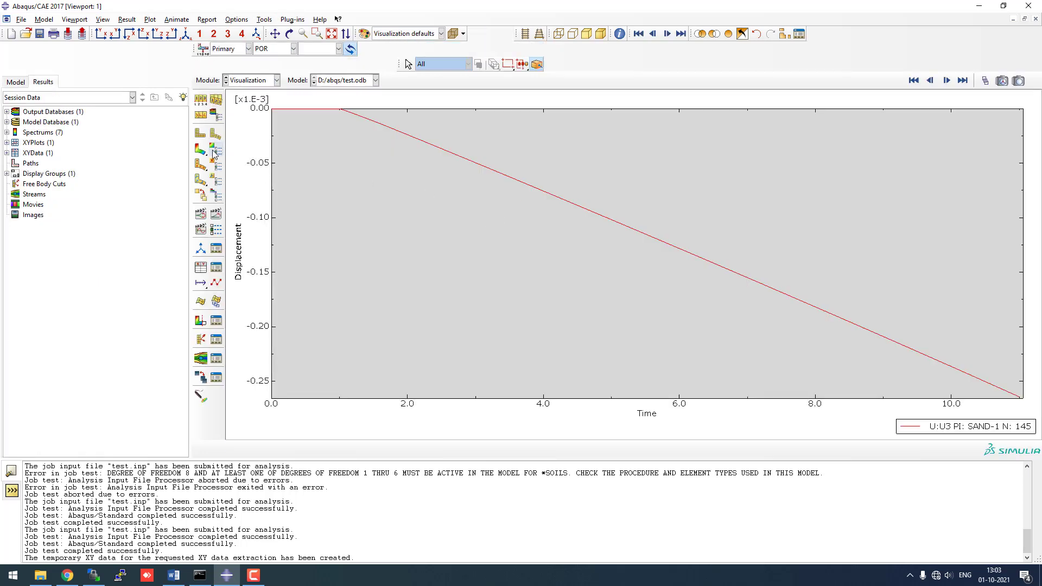
# - Replace the XY plot with a contour plot of the Mises stress S on the deformed model
pyautogui.click(200, 149)
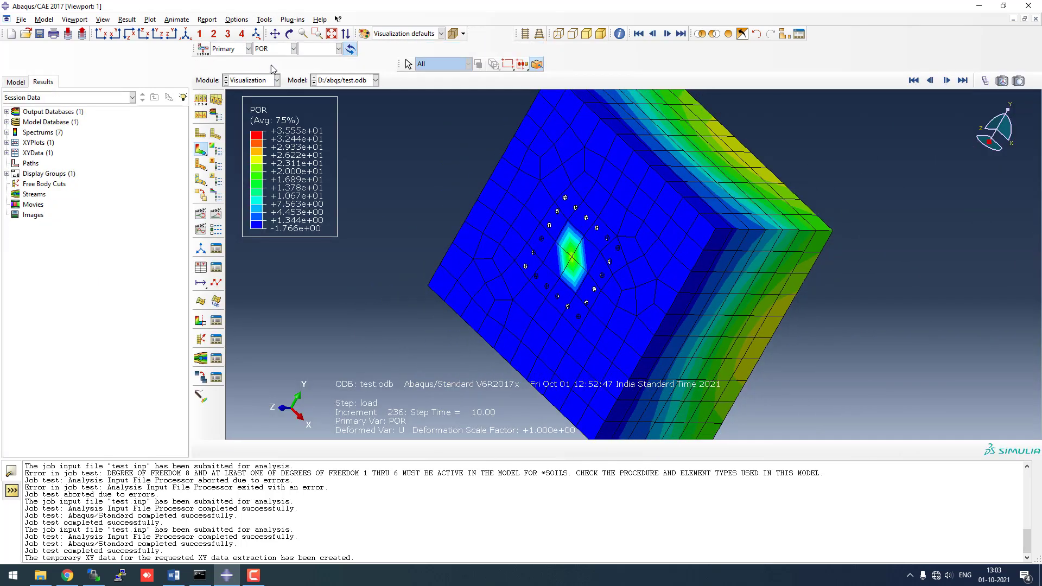
pyautogui.click(276, 49)
pyautogui.click(268, 85)
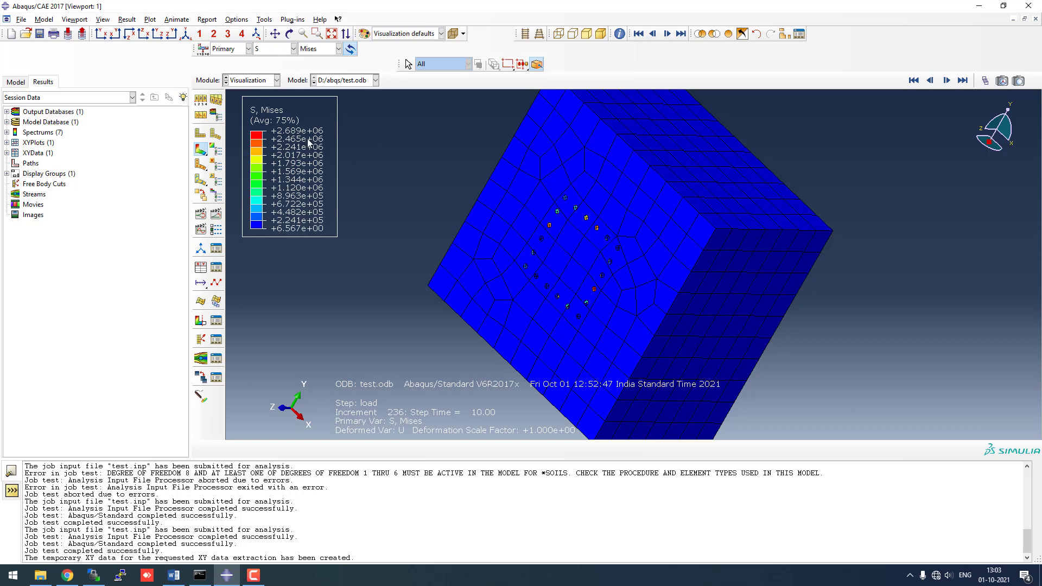
# - Inspect the stress contours around the piles, switching the plotted component from Mises to S22, S11 and finally S33
pyautogui.scroll(-2, 386, 185)
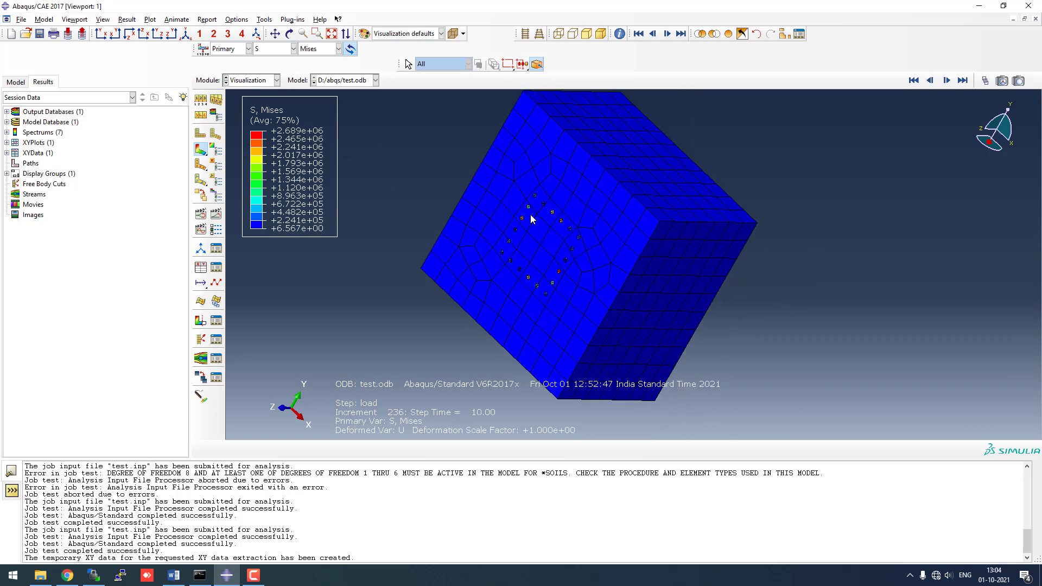
pyautogui.scroll(1, 539, 222)
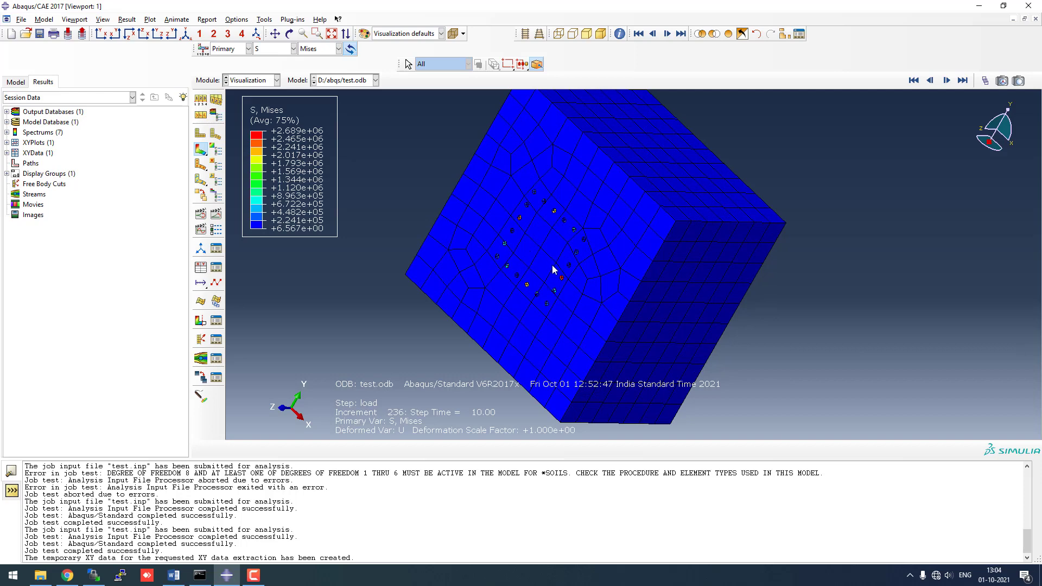
pyautogui.scroll(2, 545, 244)
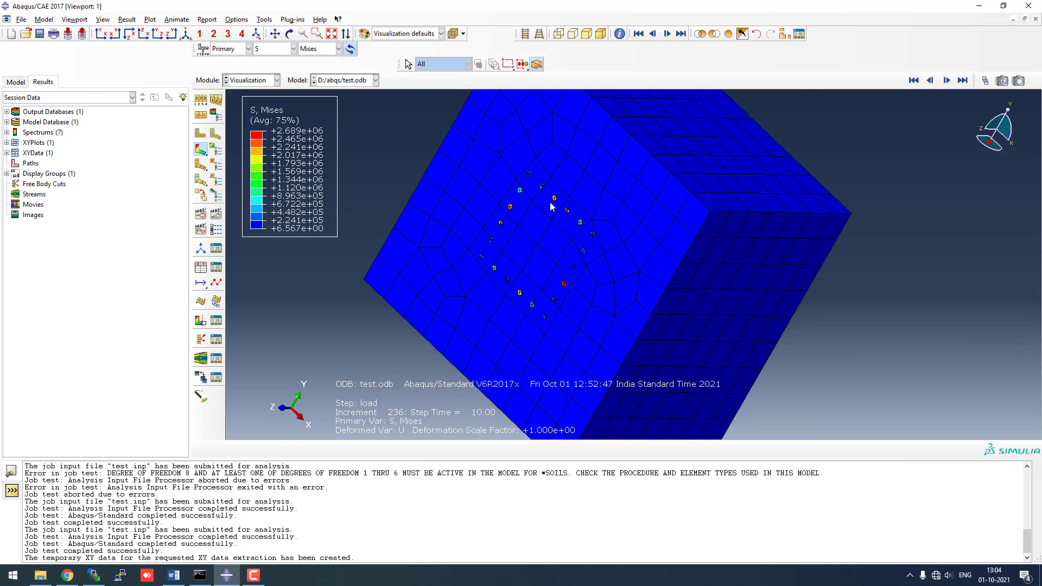
pyautogui.scroll(3, 543, 222)
pyautogui.scroll(-5, 543, 217)
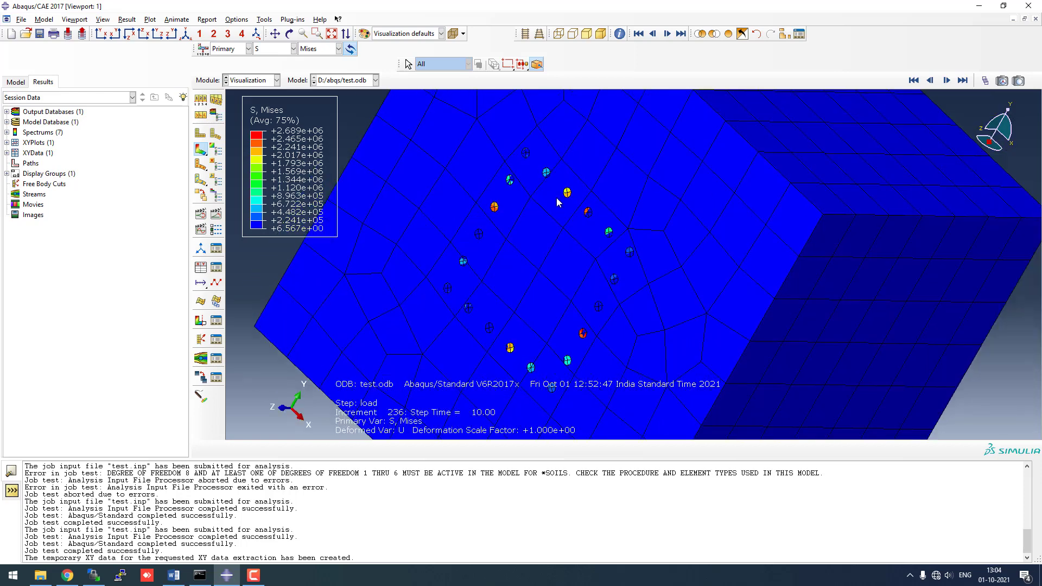
pyautogui.click(326, 49)
pyautogui.click(315, 157)
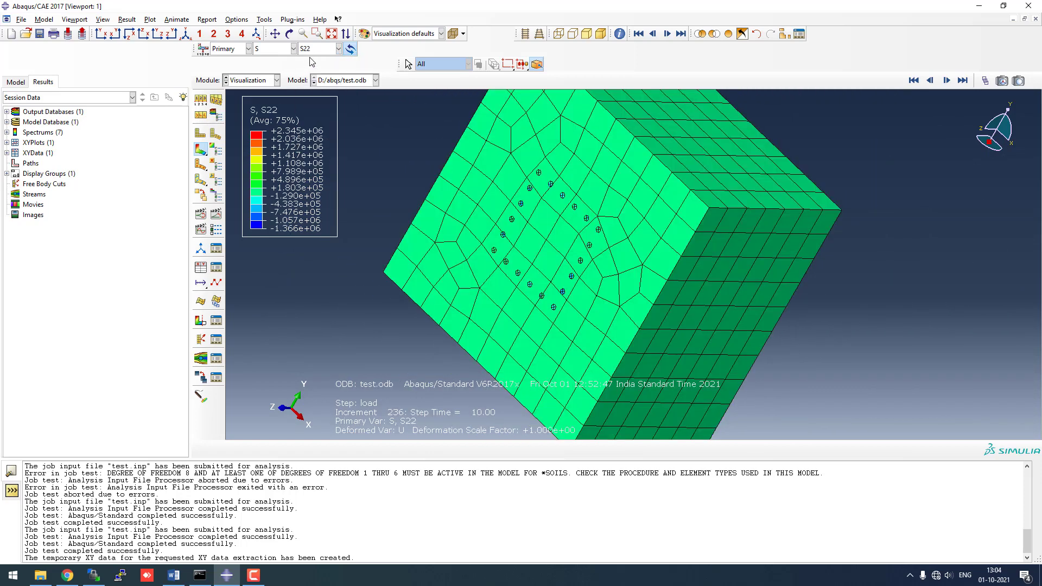
pyautogui.click(322, 49)
pyautogui.click(315, 144)
pyautogui.click(338, 49)
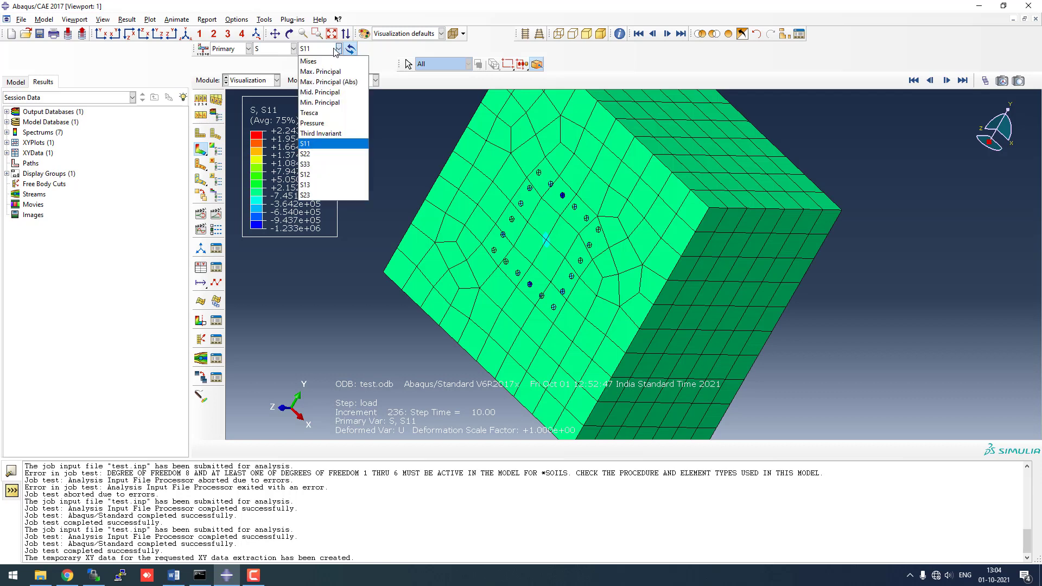
pyautogui.click(305, 163)
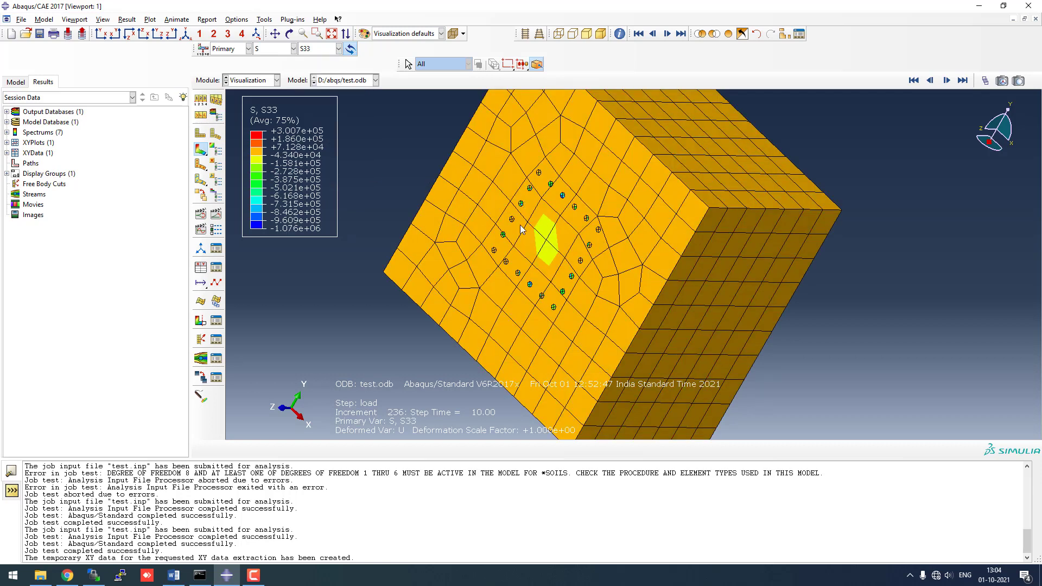